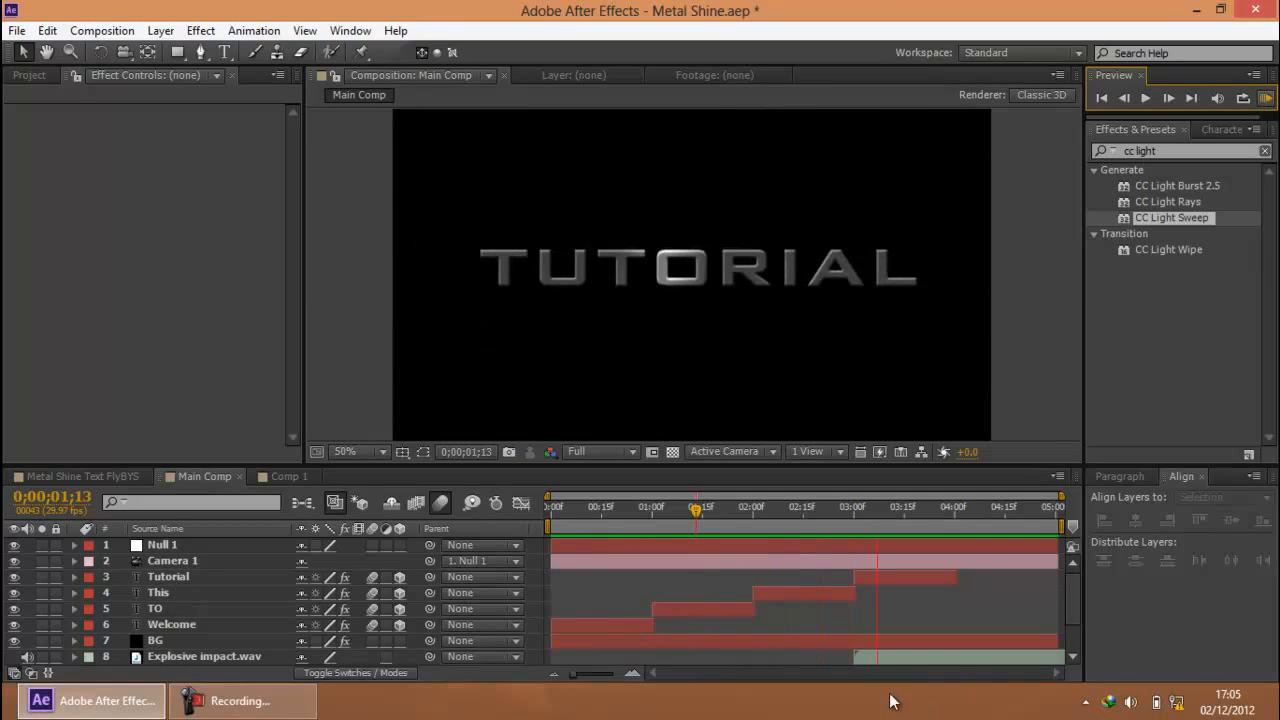
Examine the finished metal text animation in Main Comp at several times between the WELCOME and TO titles
key(space)
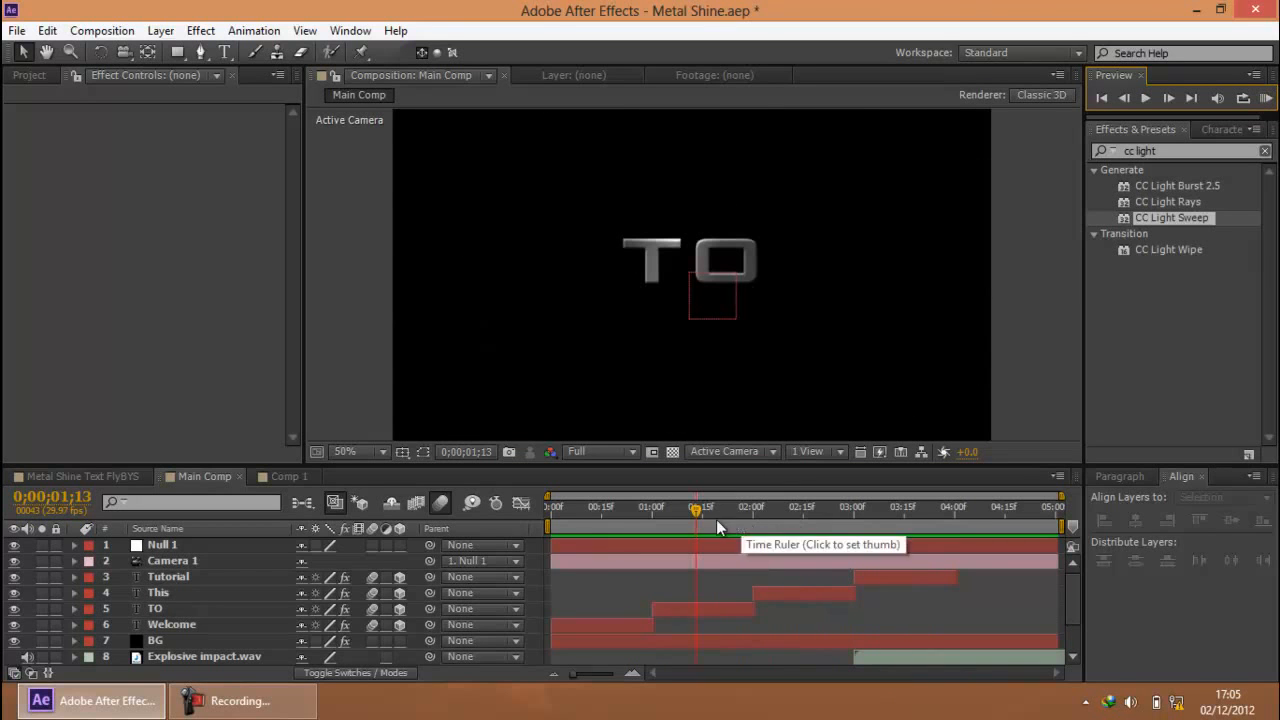
click(290, 708)
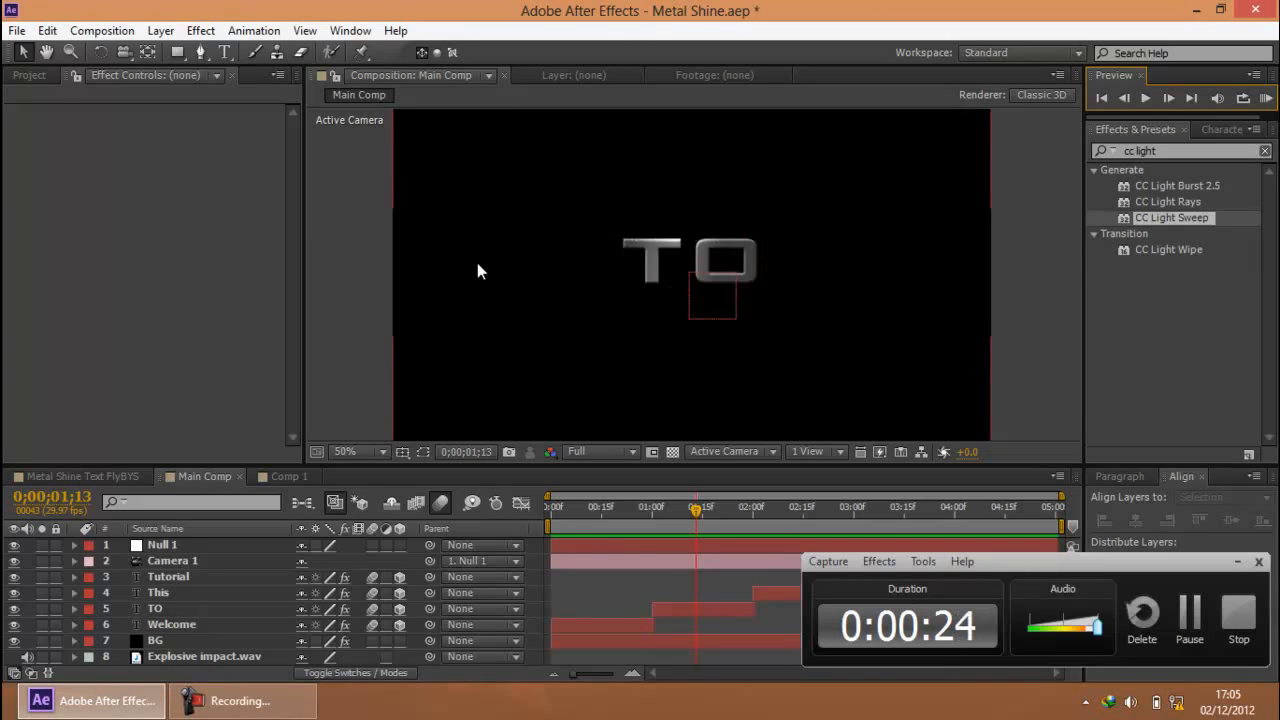
scroll(489, 270, down, 2)
scroll(517, 273, up, 2)
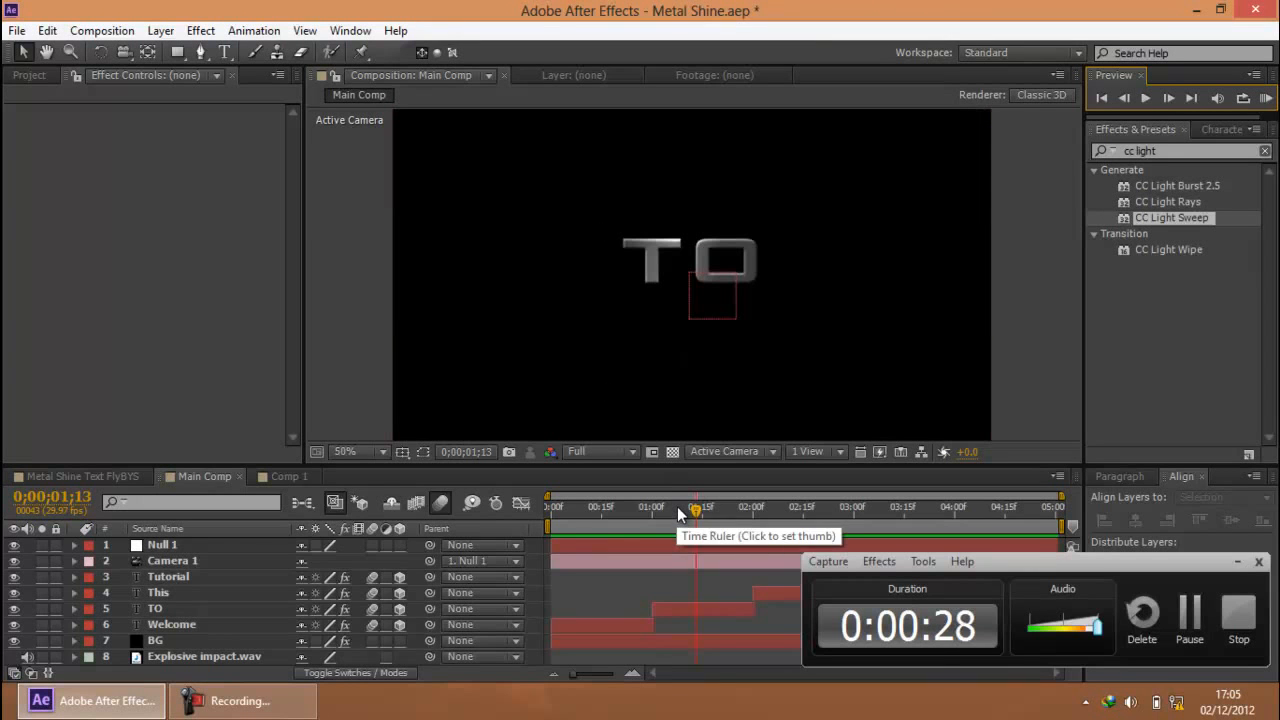
drag(677, 506, 721, 509)
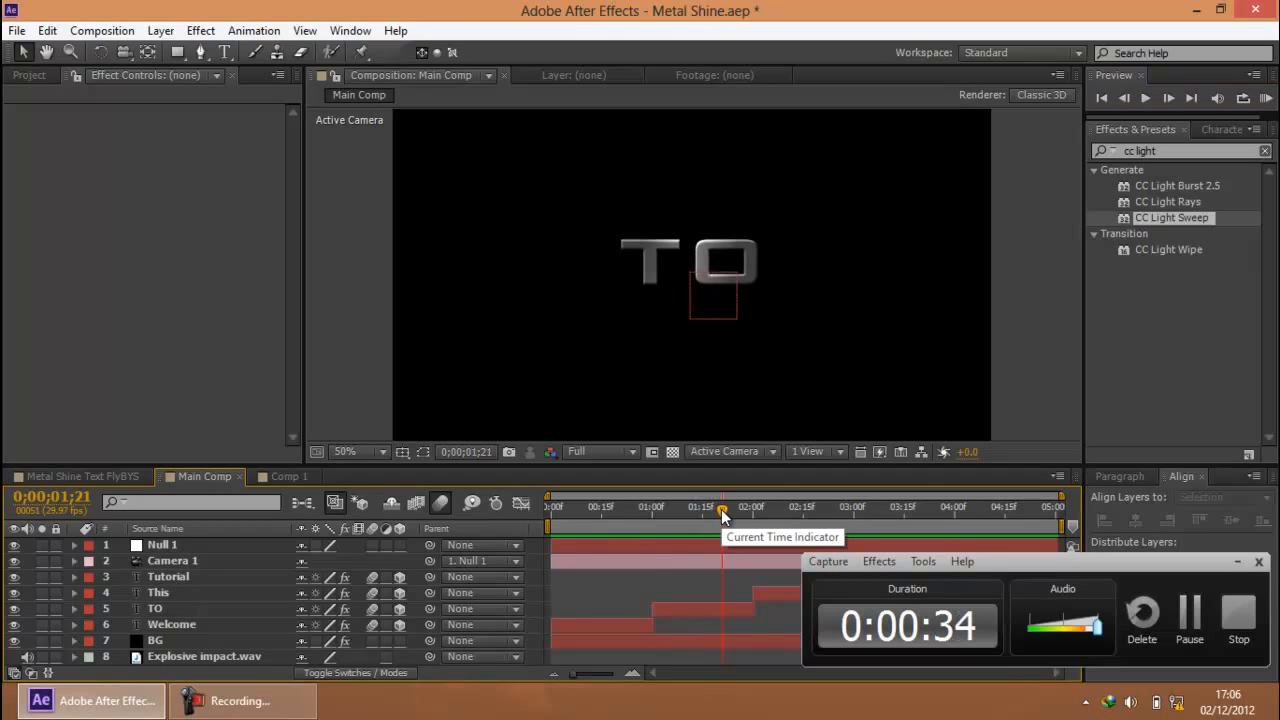
drag(721, 509, 692, 520)
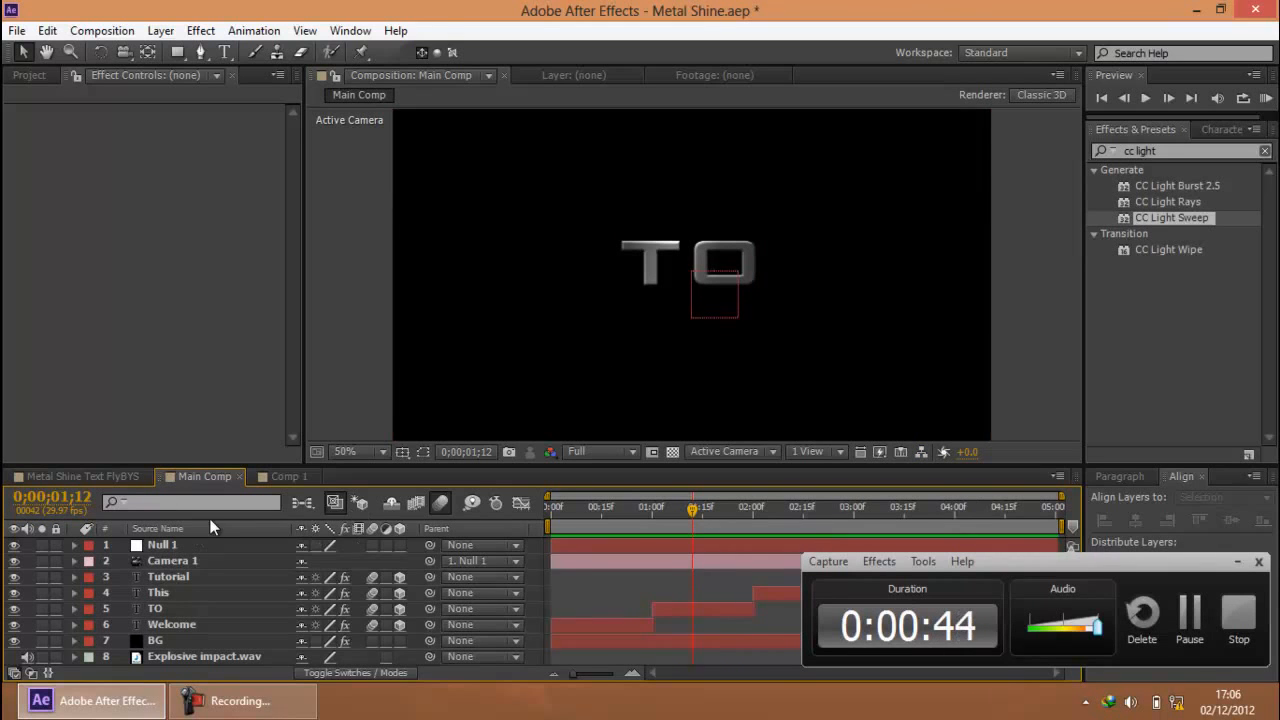
drag(692, 508, 662, 511)
click(1238, 563)
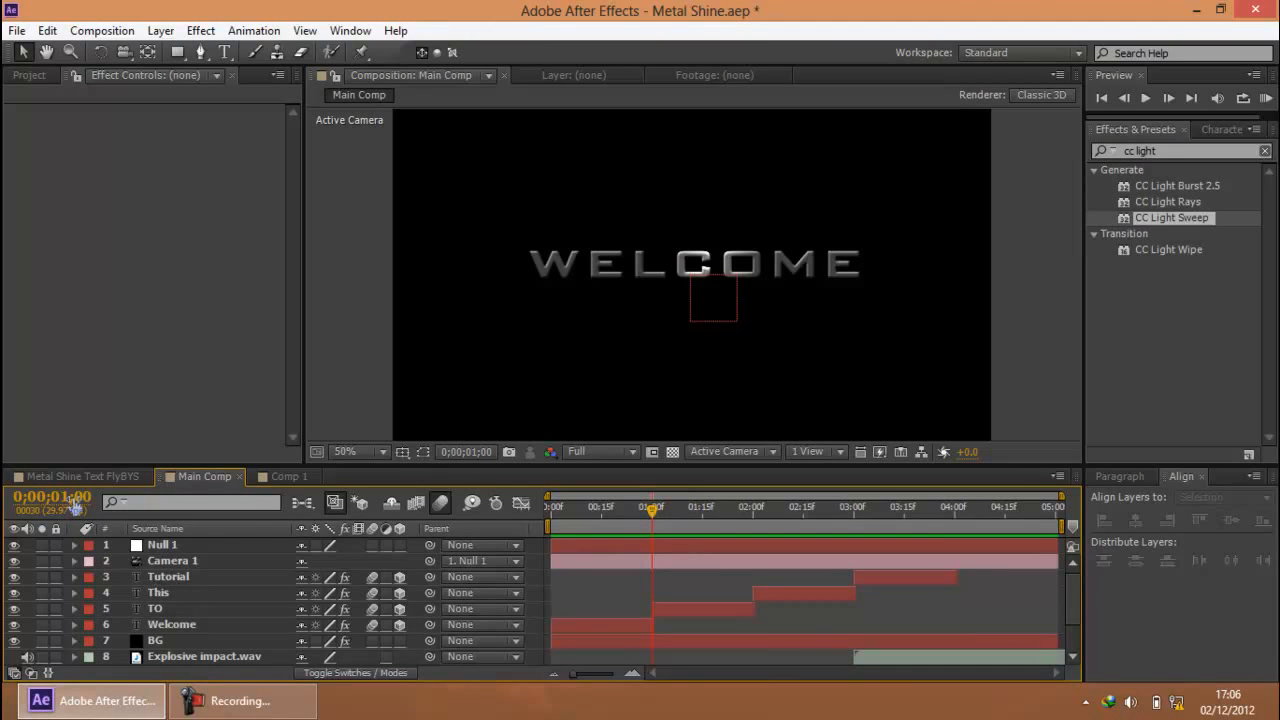
click(220, 702)
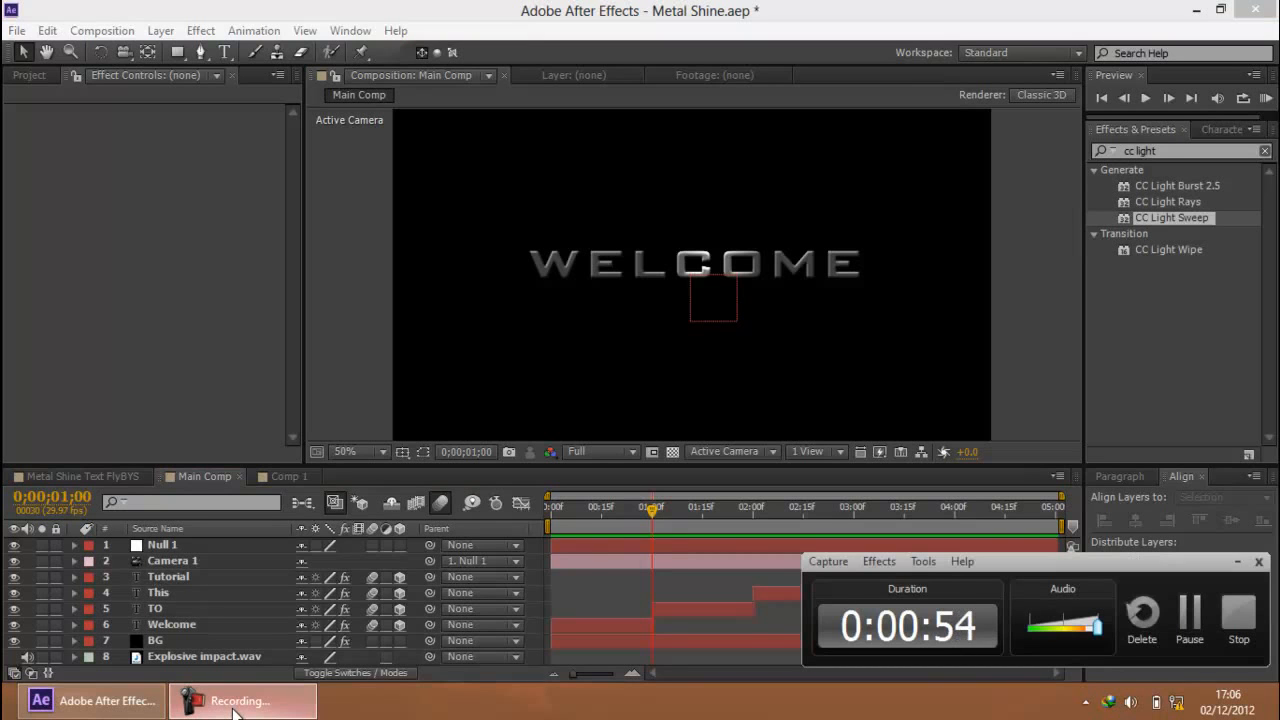
click(235, 705)
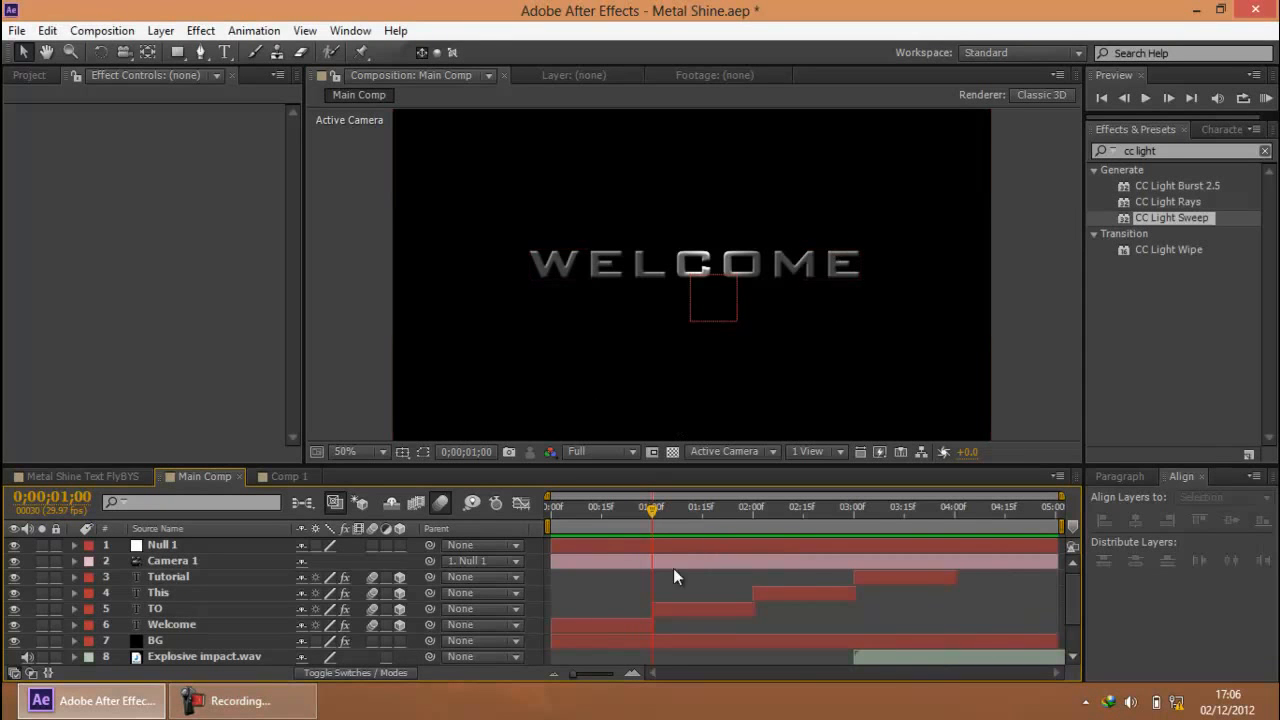
drag(650, 507, 596, 509)
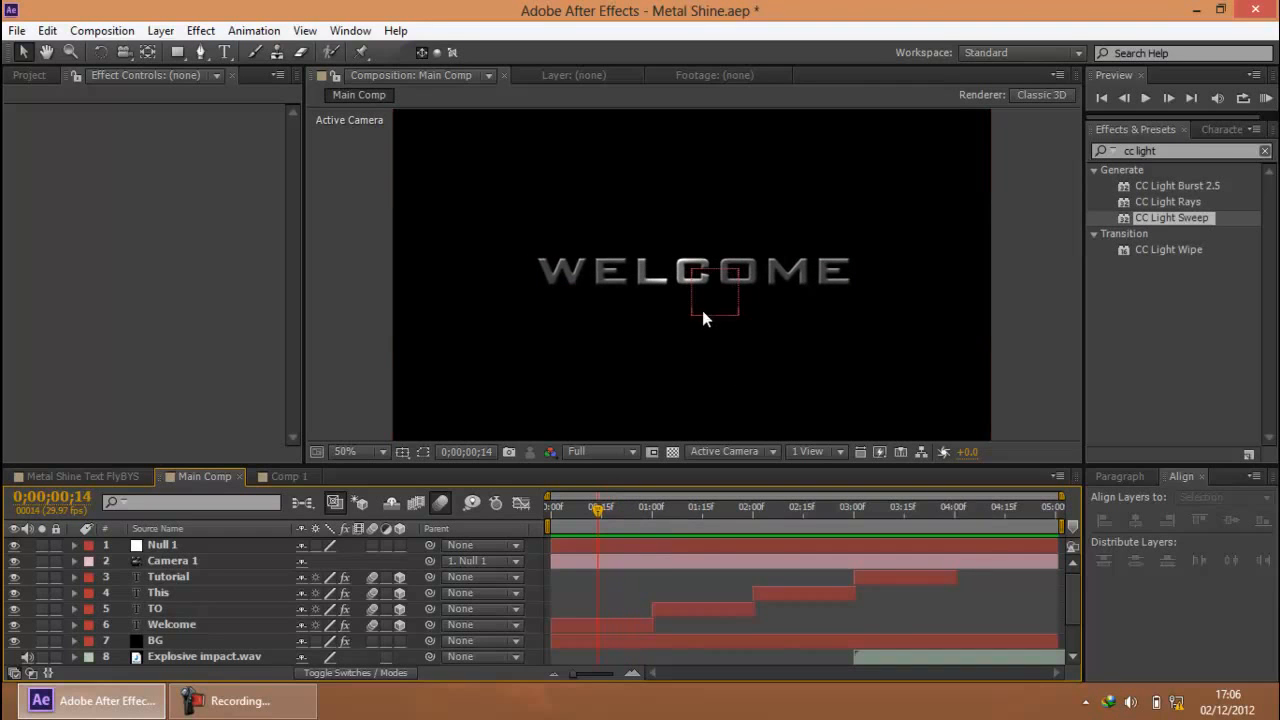
drag(612, 511, 652, 509)
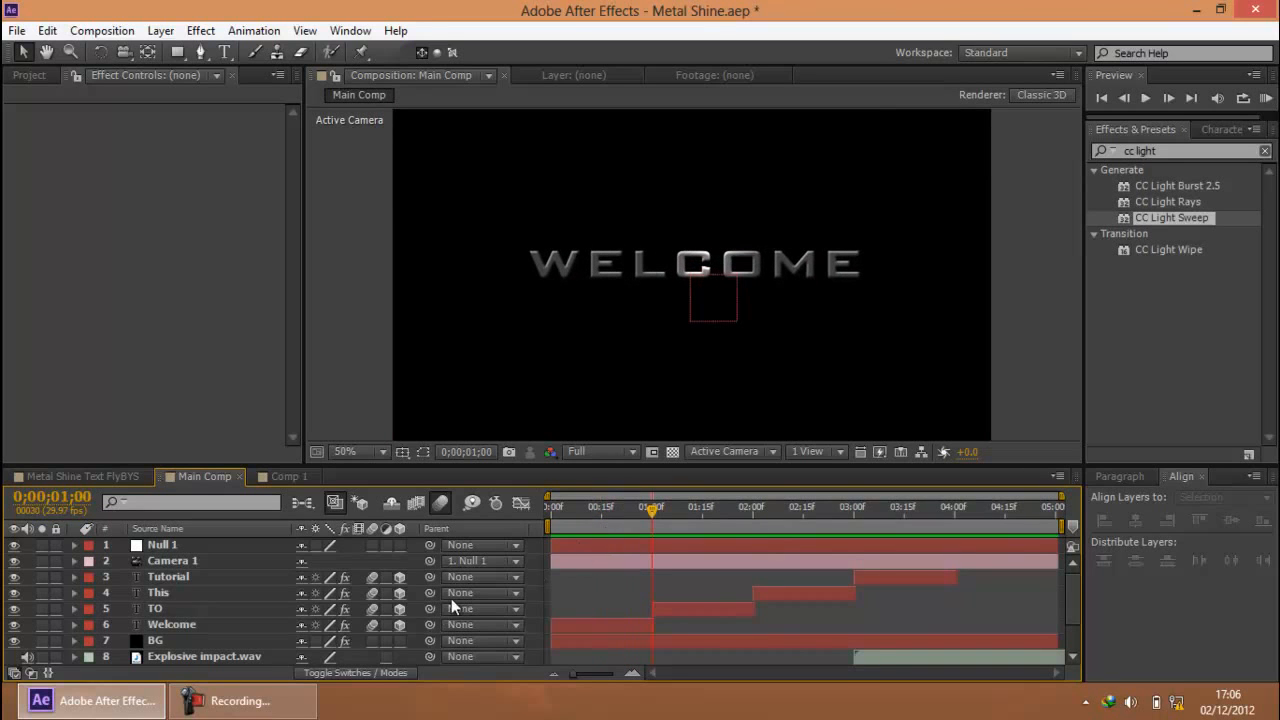
click(285, 710)
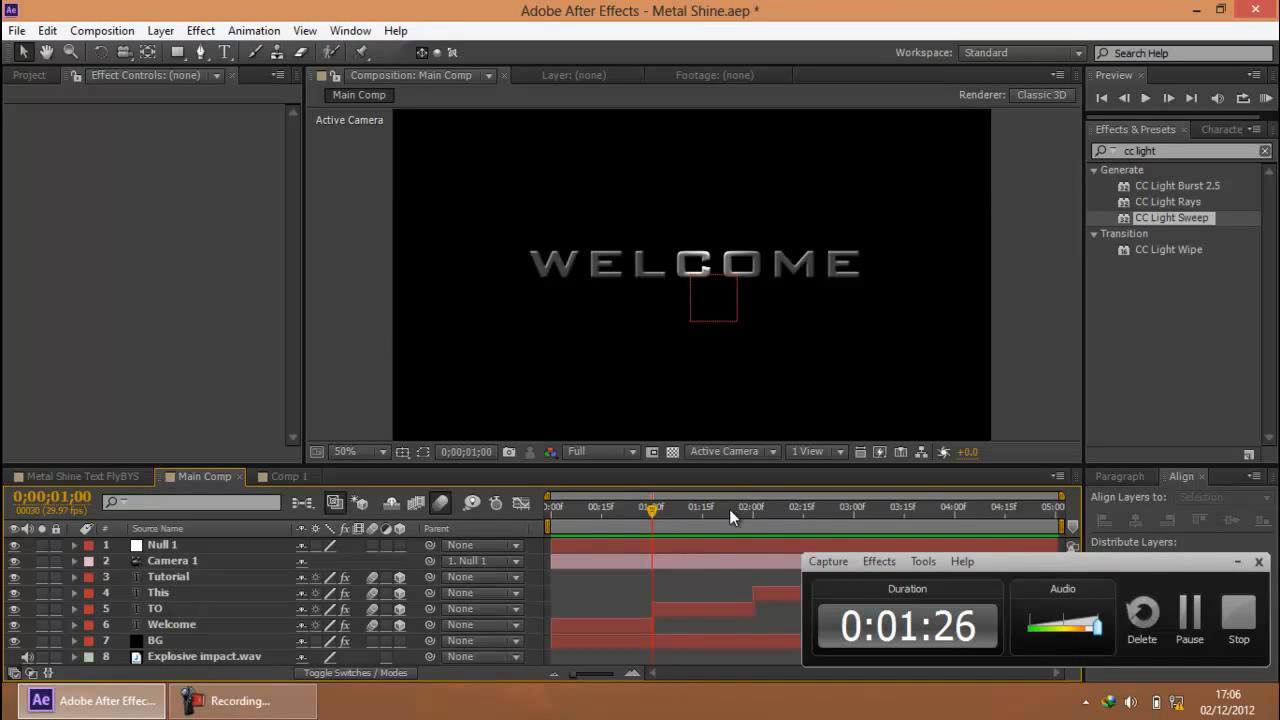
click(1238, 561)
mouse_move(644, 517)
mouse_down()
mouse_move(593, 512)
mouse_move(651, 513)
mouse_up()
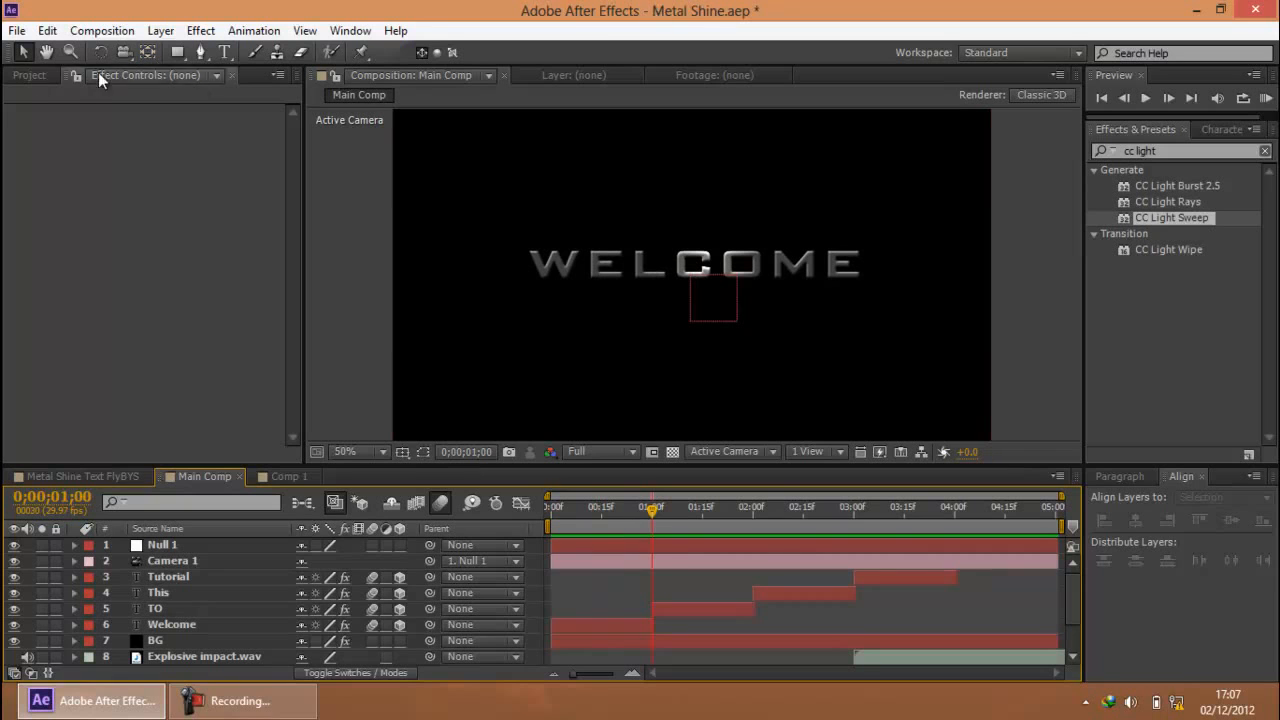
Create a black, composition-sized solid named BG in Comp 1
click(30, 75)
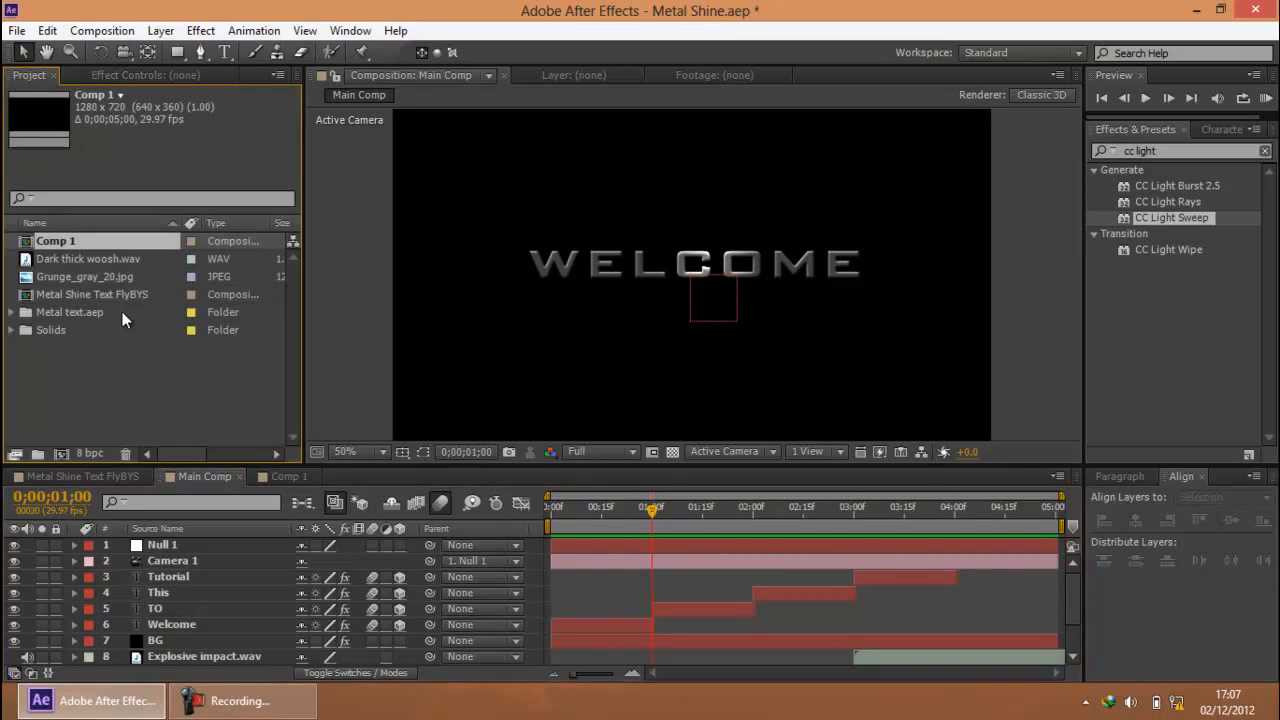
click(290, 477)
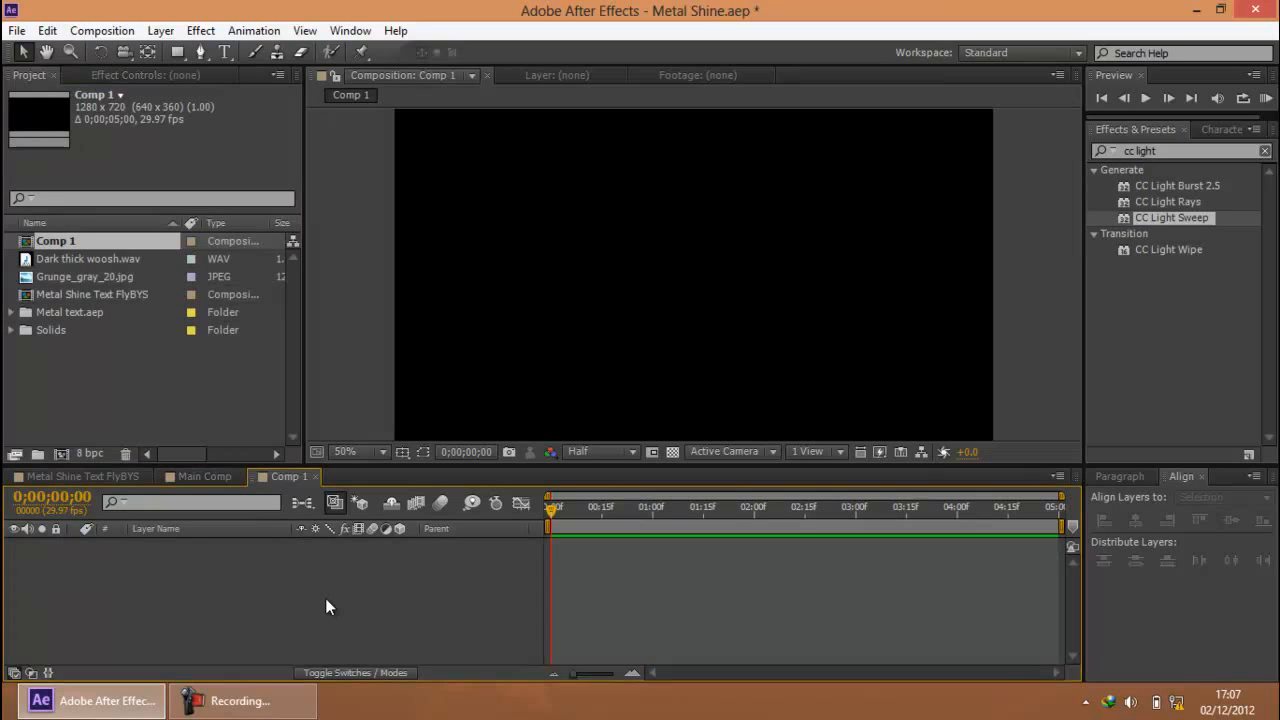
key(ctrl+y)
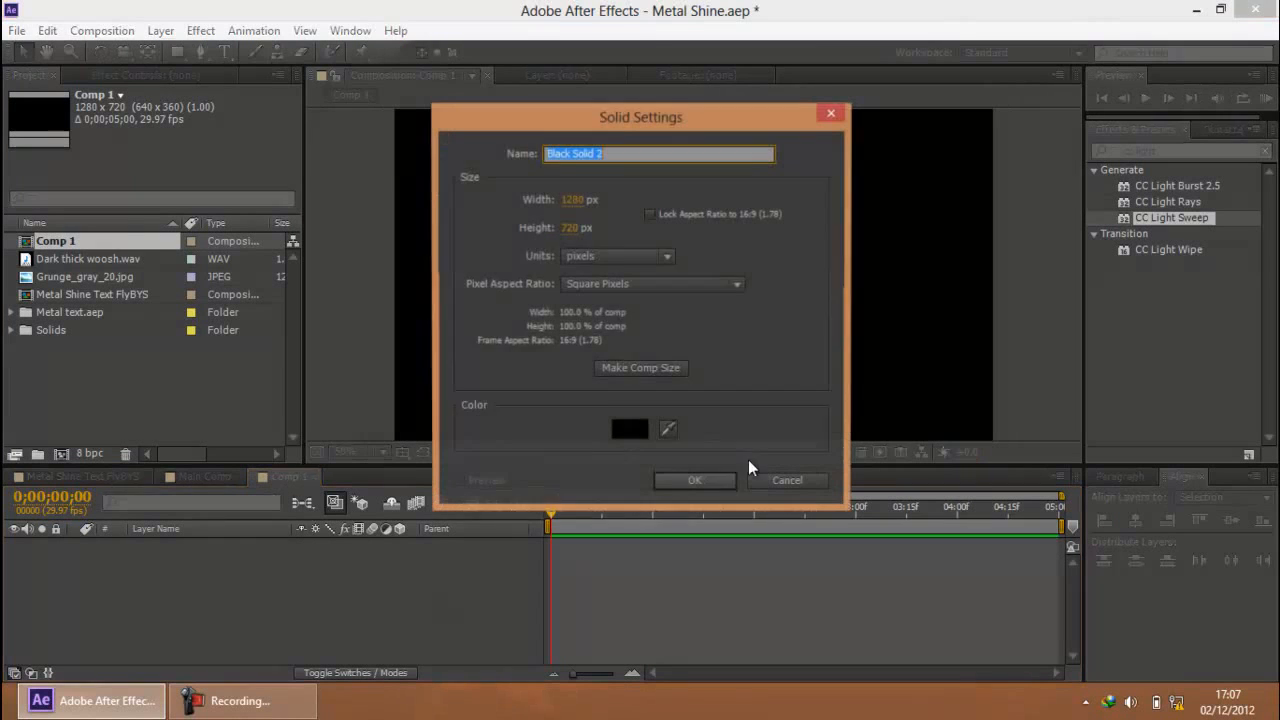
text(BG)
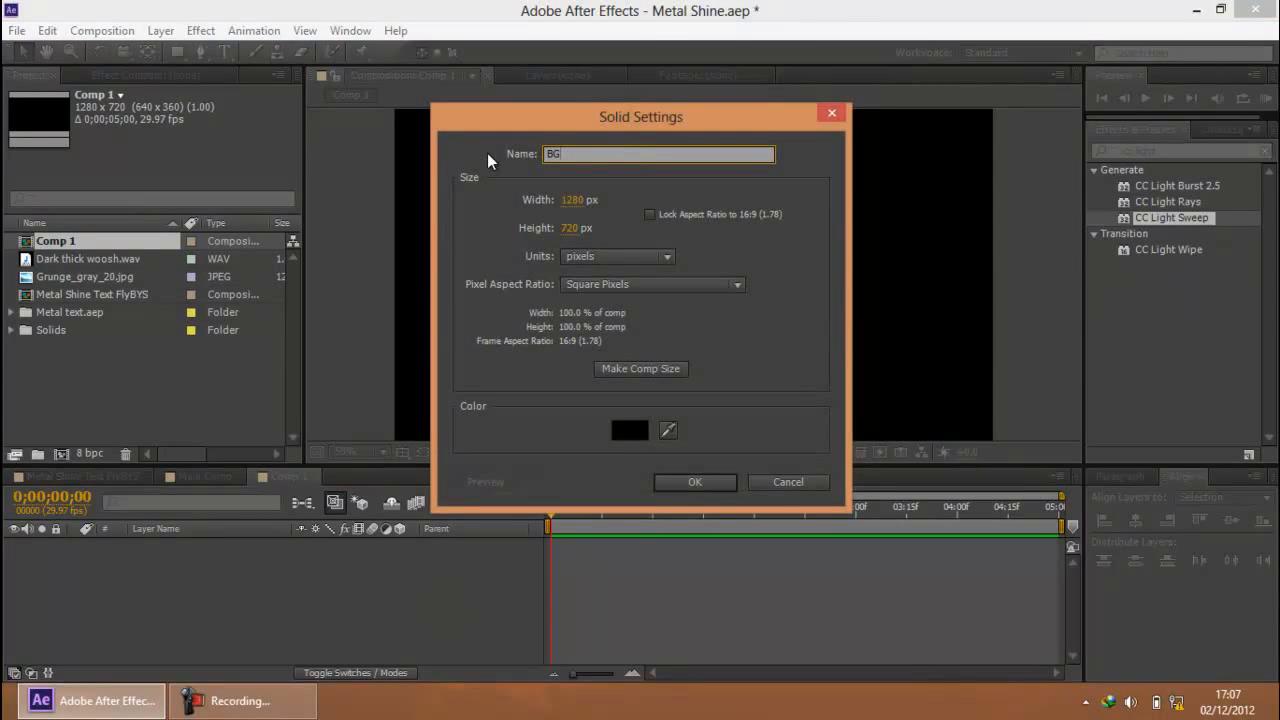
click(653, 369)
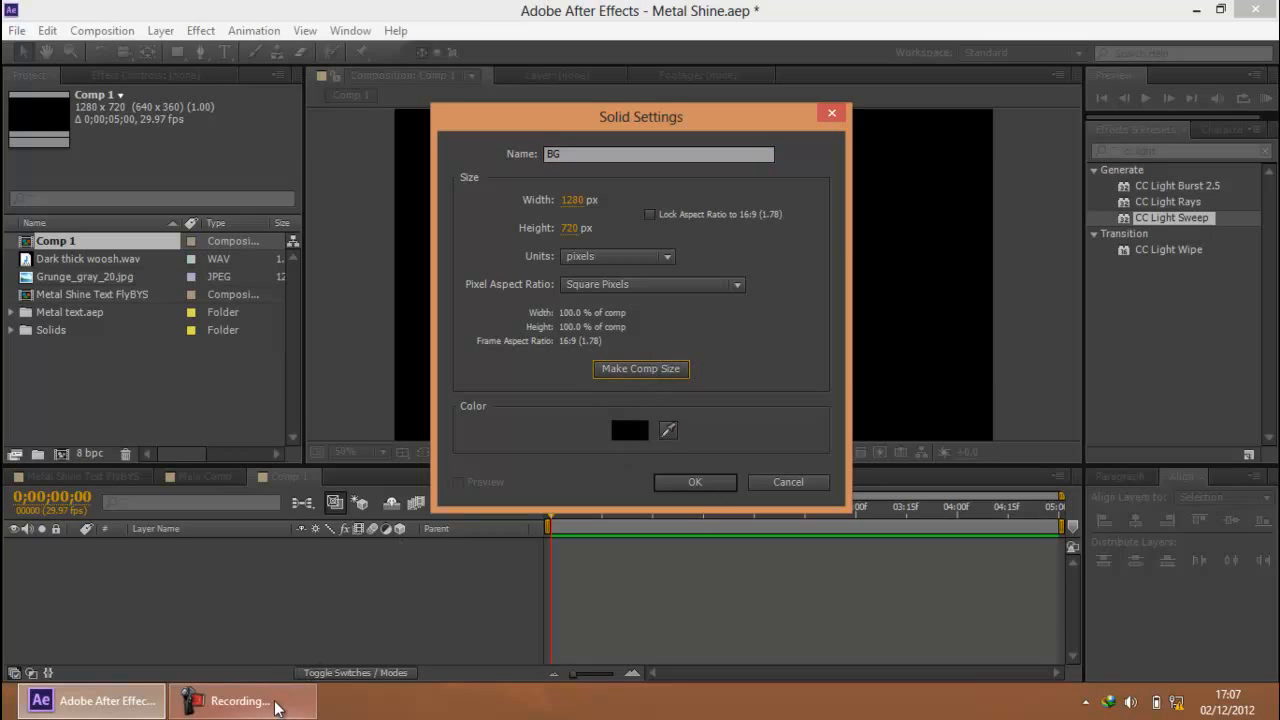
click(270, 700)
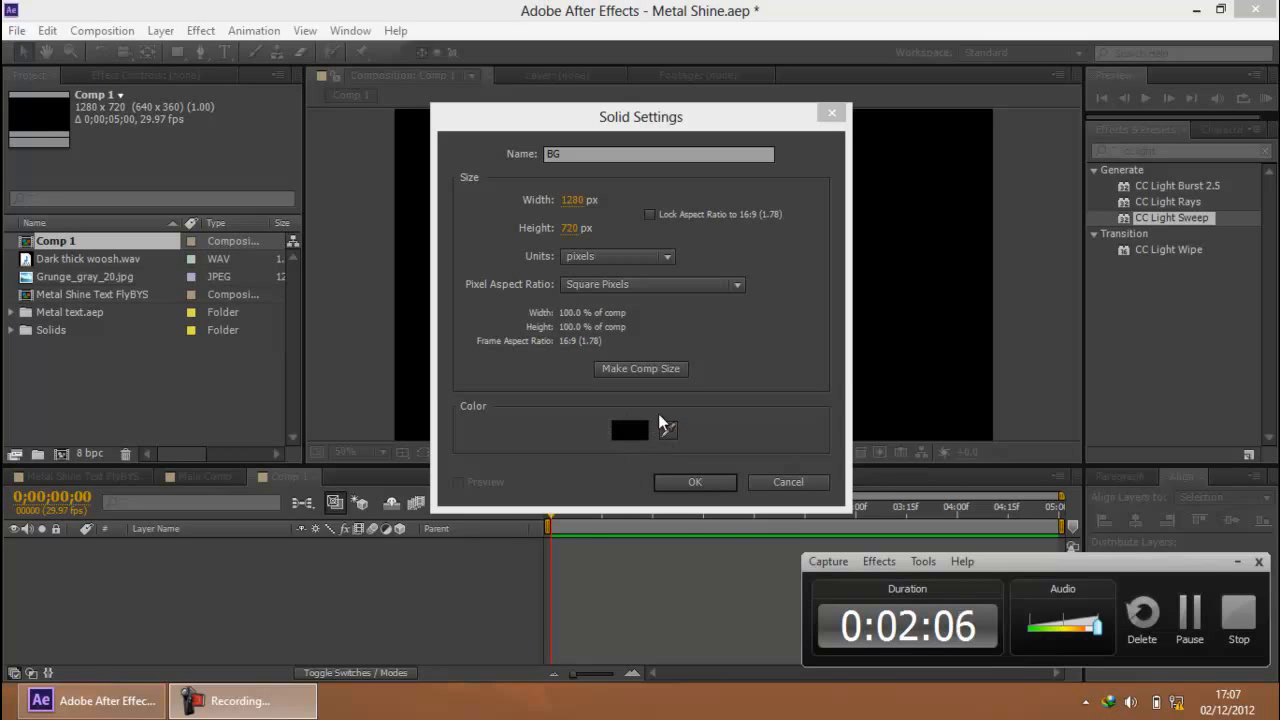
click(698, 481)
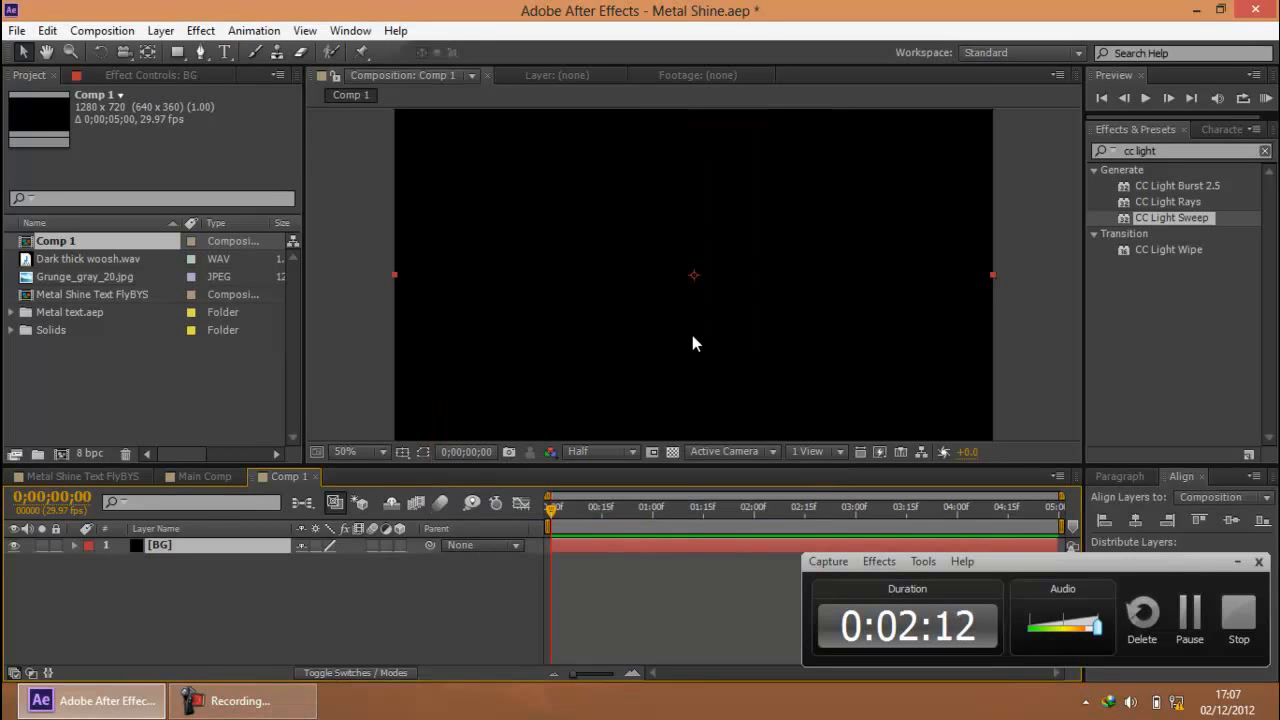
Add a text layer reading TUTORIALS above the BG solid in Comp 1
scroll(692, 335, down, 1)
click(469, 257)
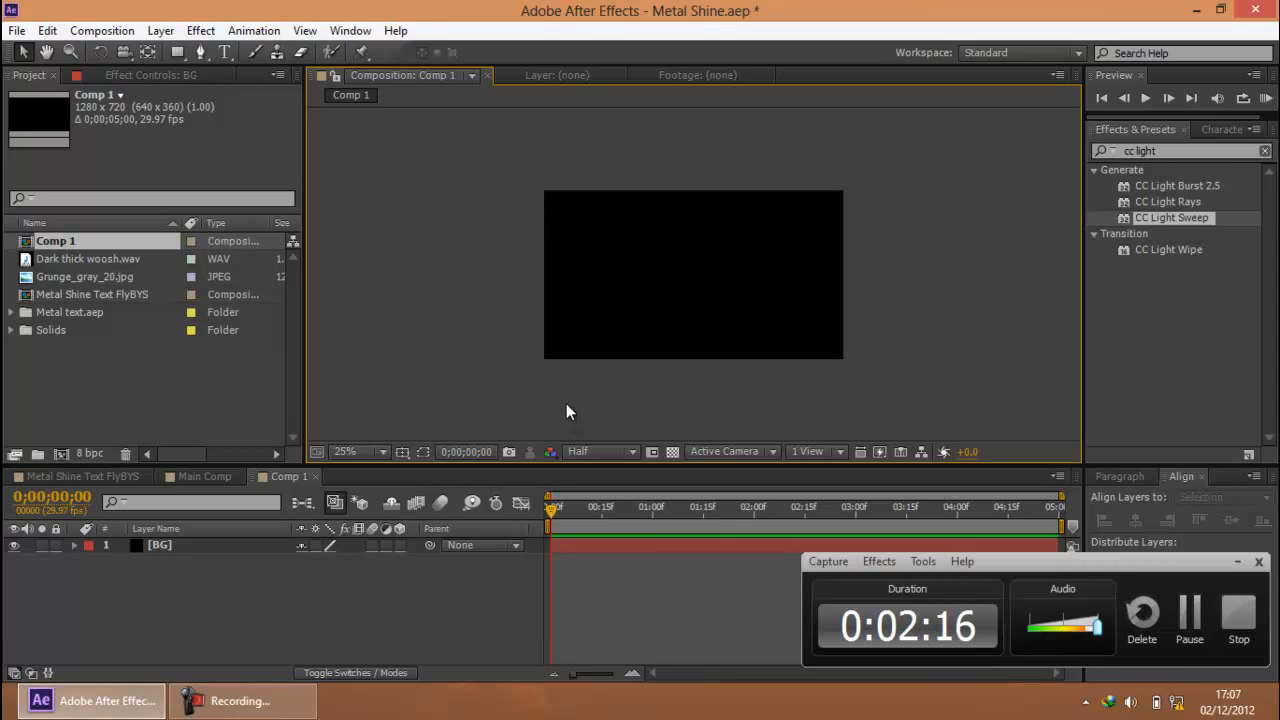
key(ctrl+alt+shift+t)
text(TUTORIALS)
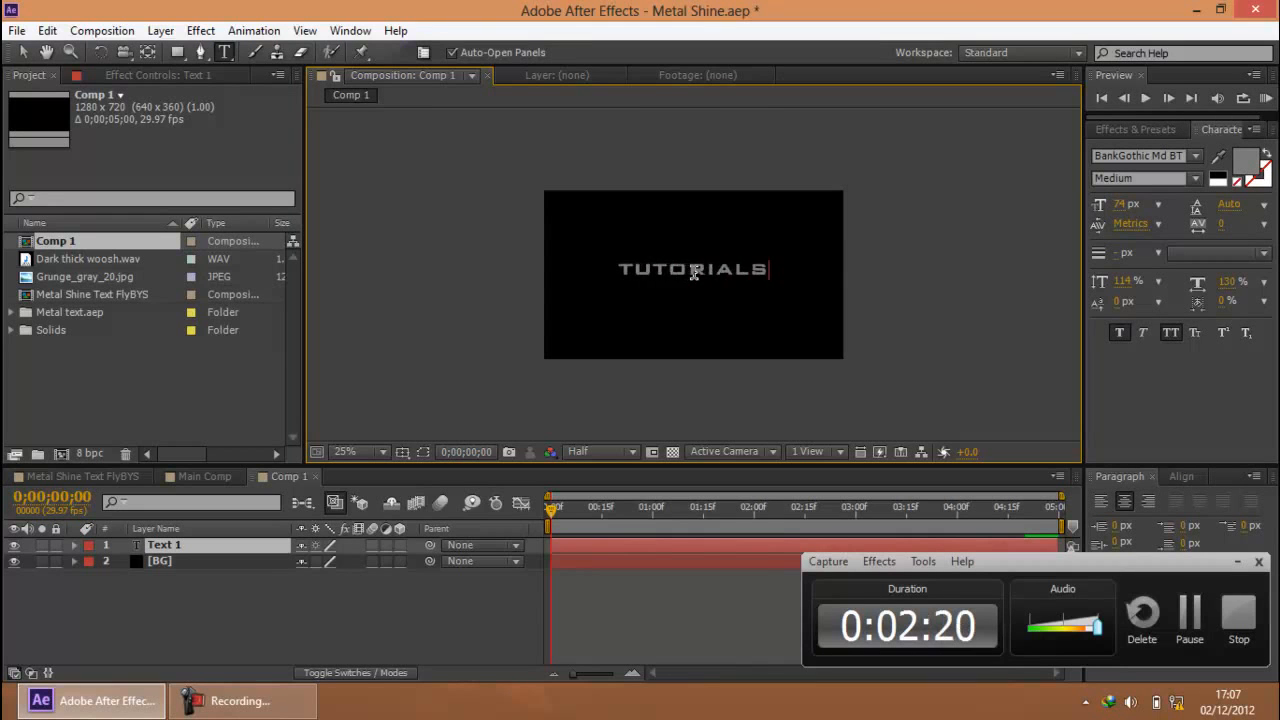
key(ctrl+a)
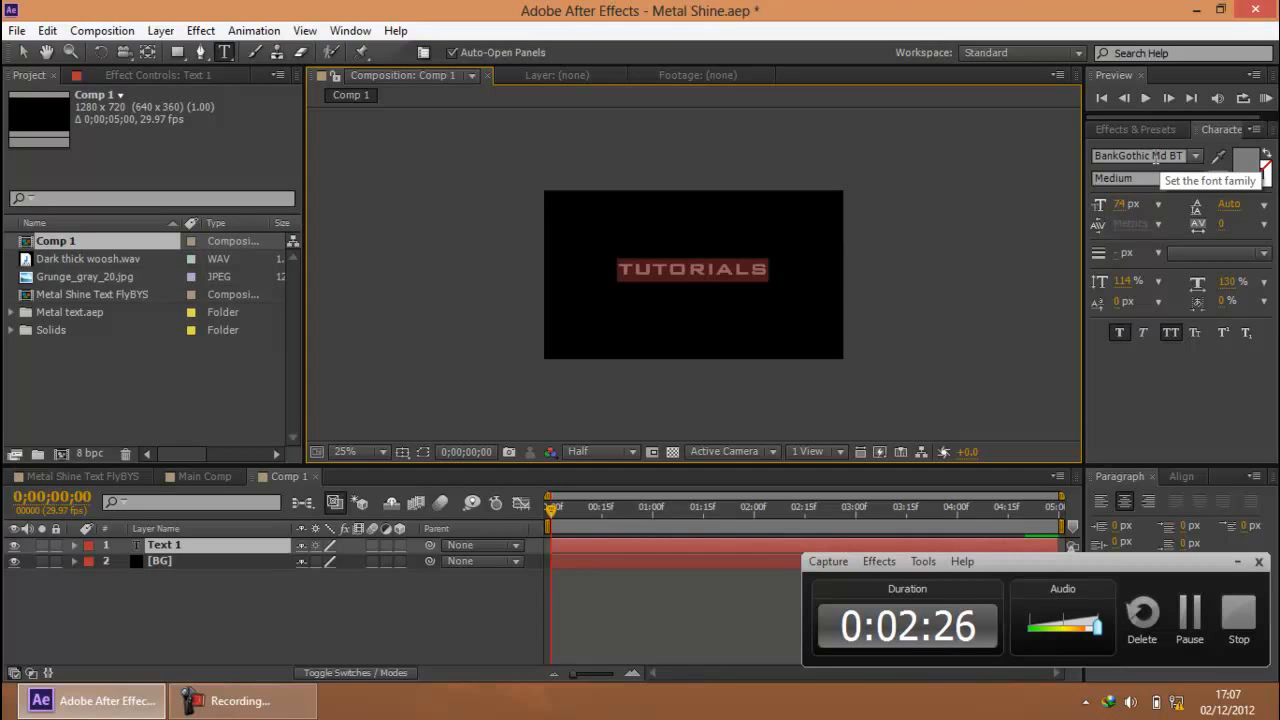
click(24, 54)
scroll(770, 294, up, 1)
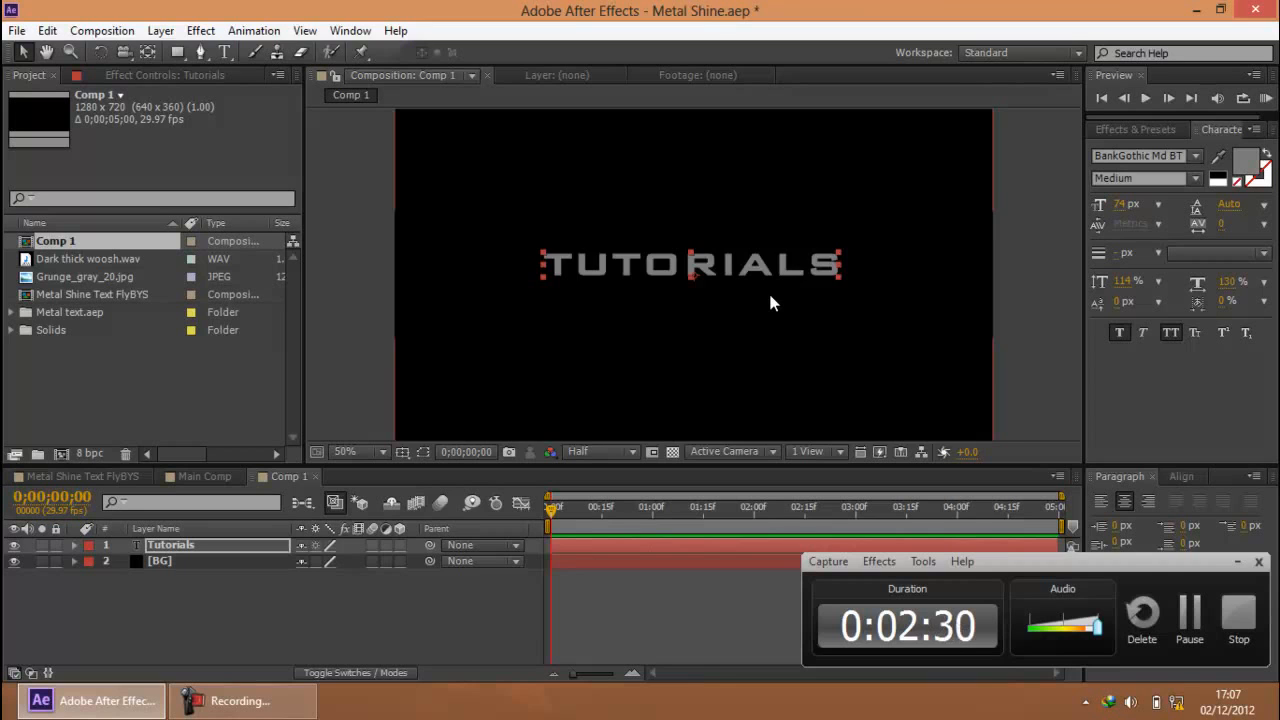
Align the TUTORIALS text to the centre of the composition
scroll(770, 294, down, 1)
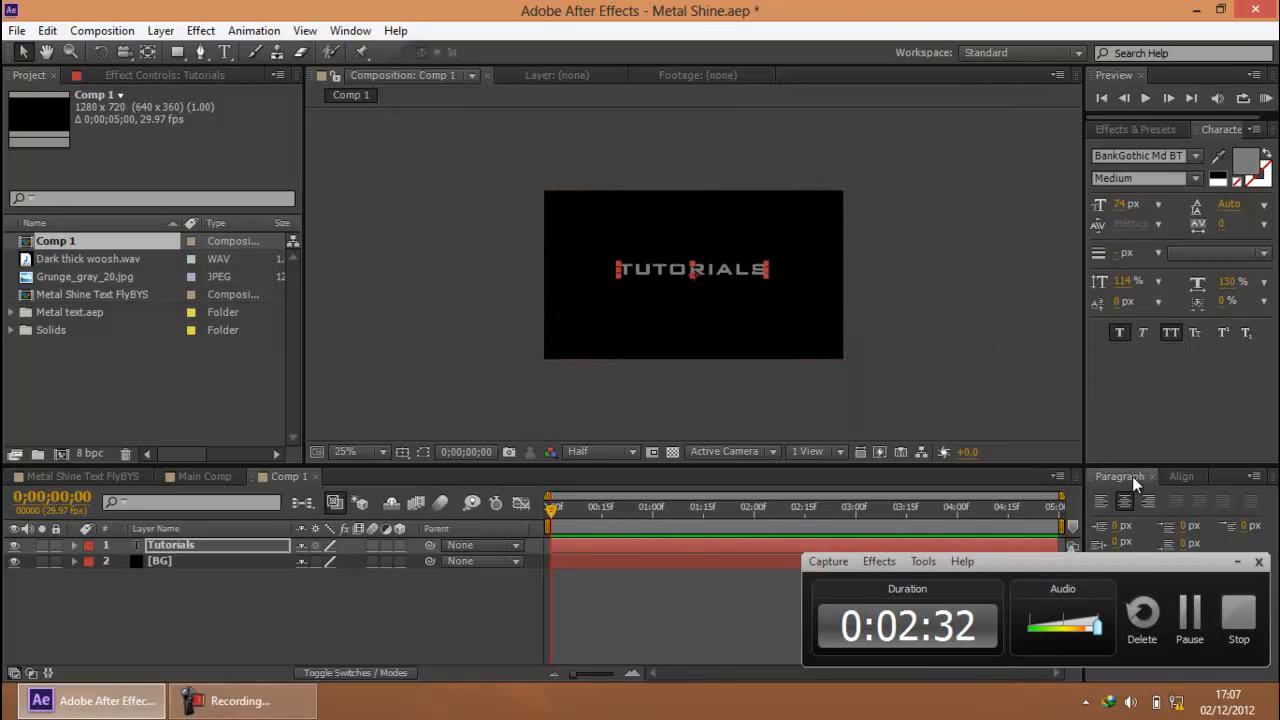
click(1237, 561)
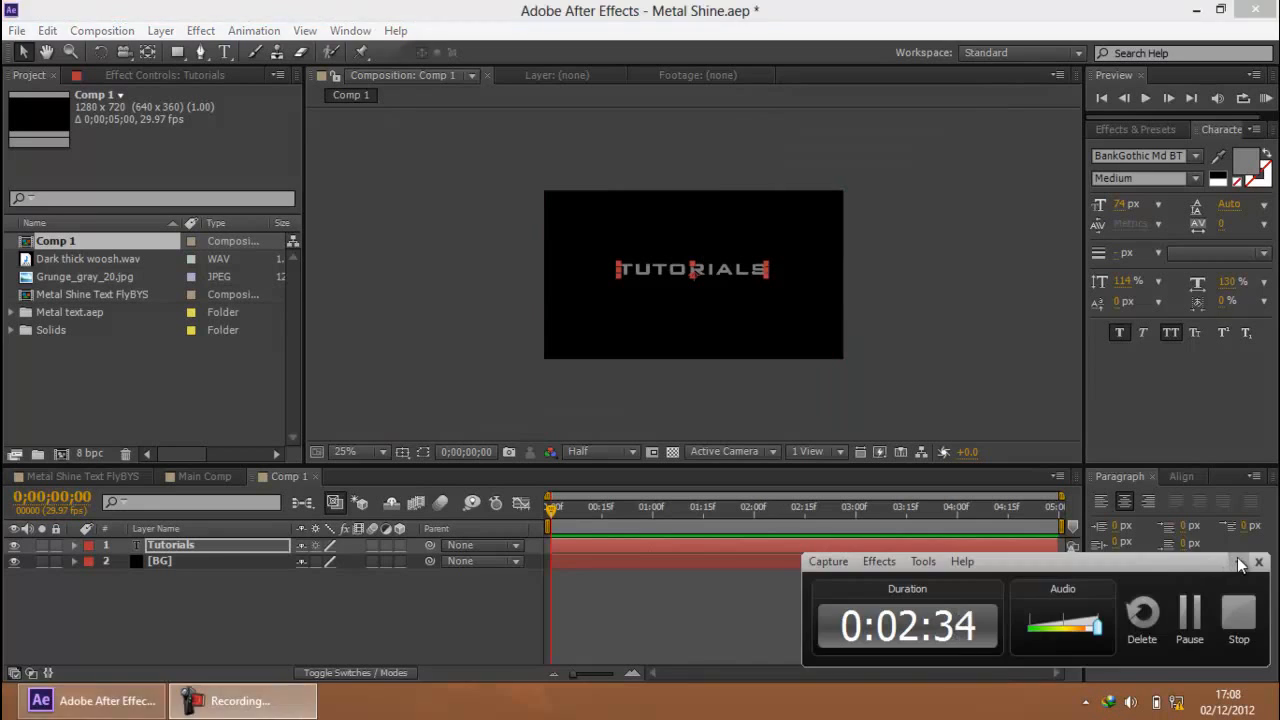
click(1181, 477)
click(1224, 518)
scroll(900, 295, up, 1)
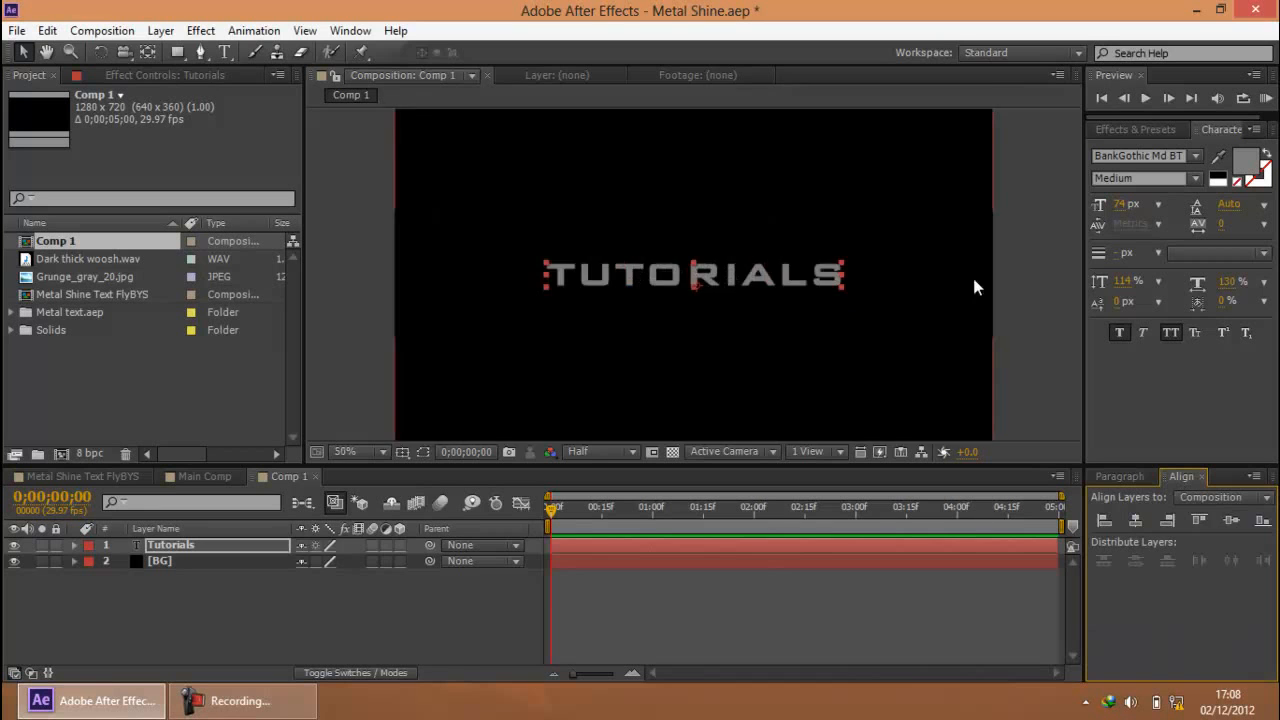
scroll(970, 285, down, 1)
scroll(871, 312, up, 1)
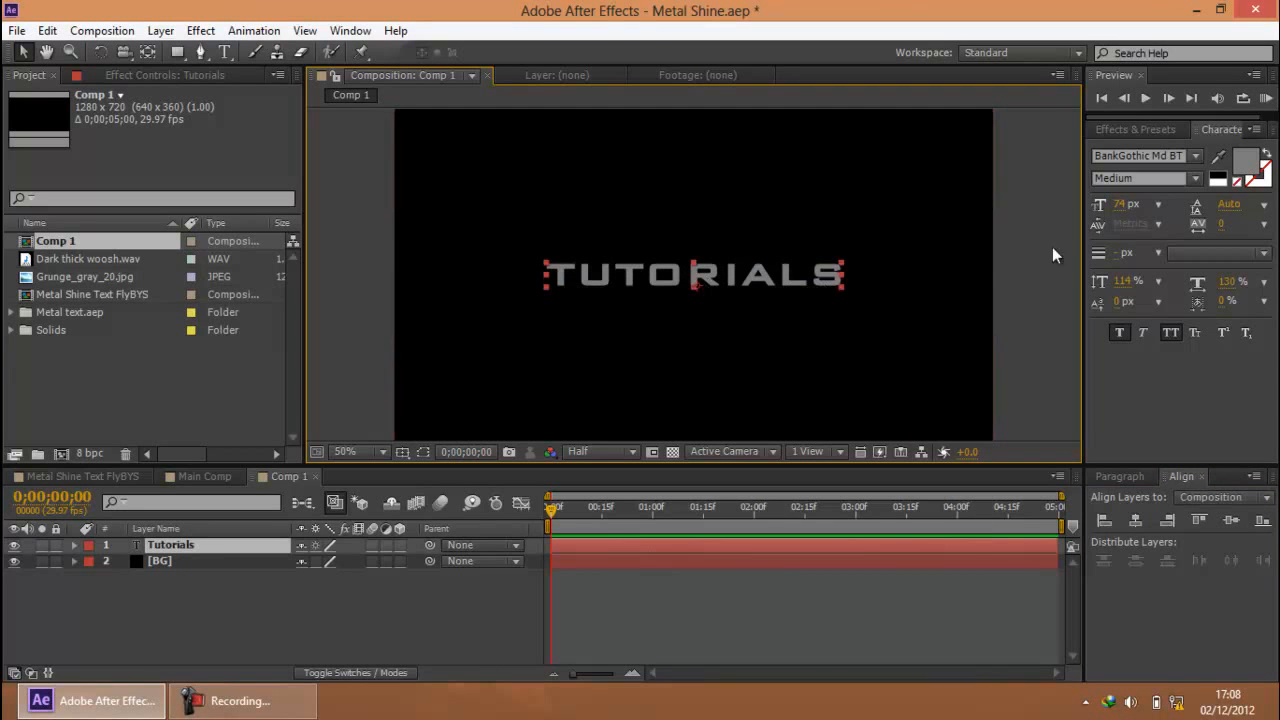
Set the TUTORIALS text's font size to 75 px and make its layer 3D
click(1122, 204)
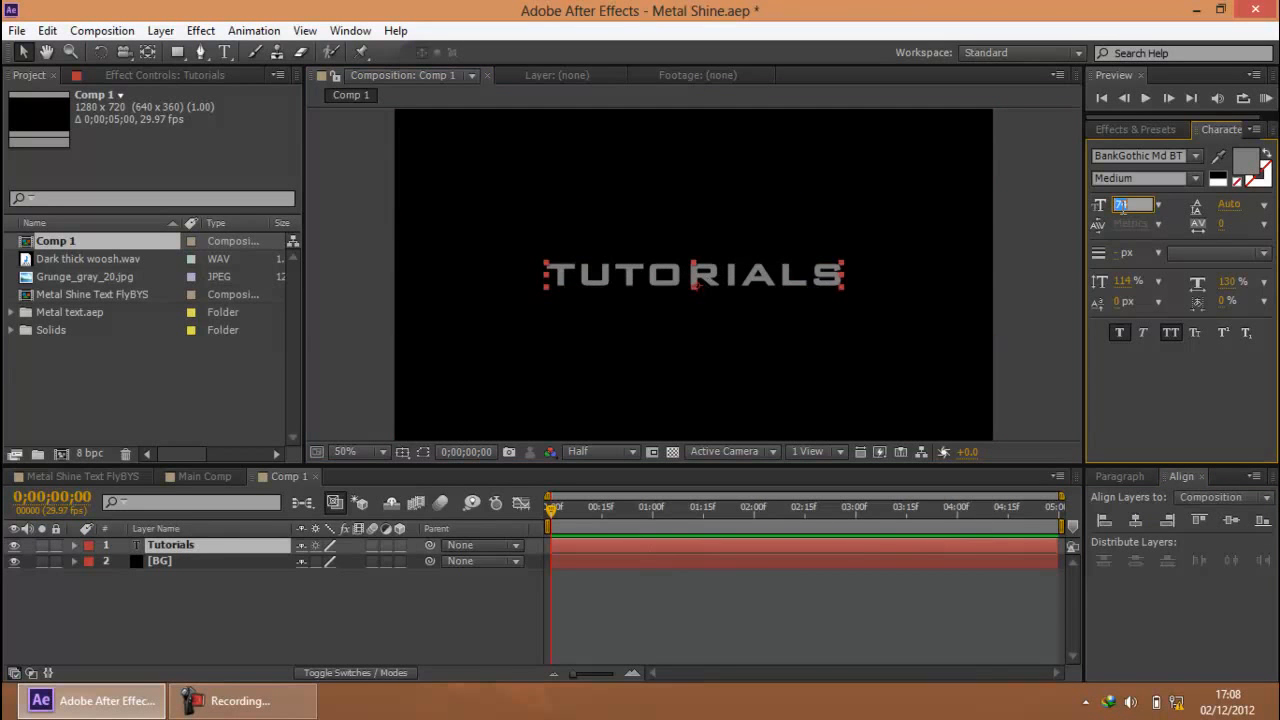
text(75)
key(Return)
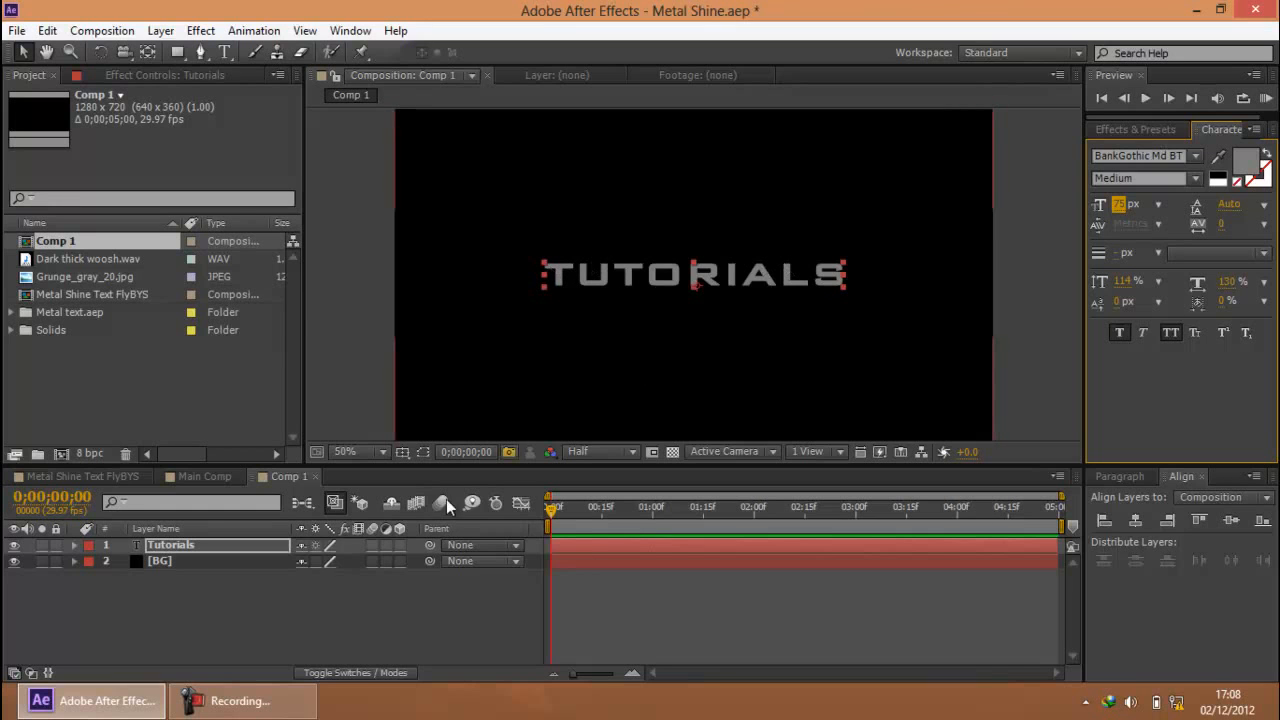
click(208, 549)
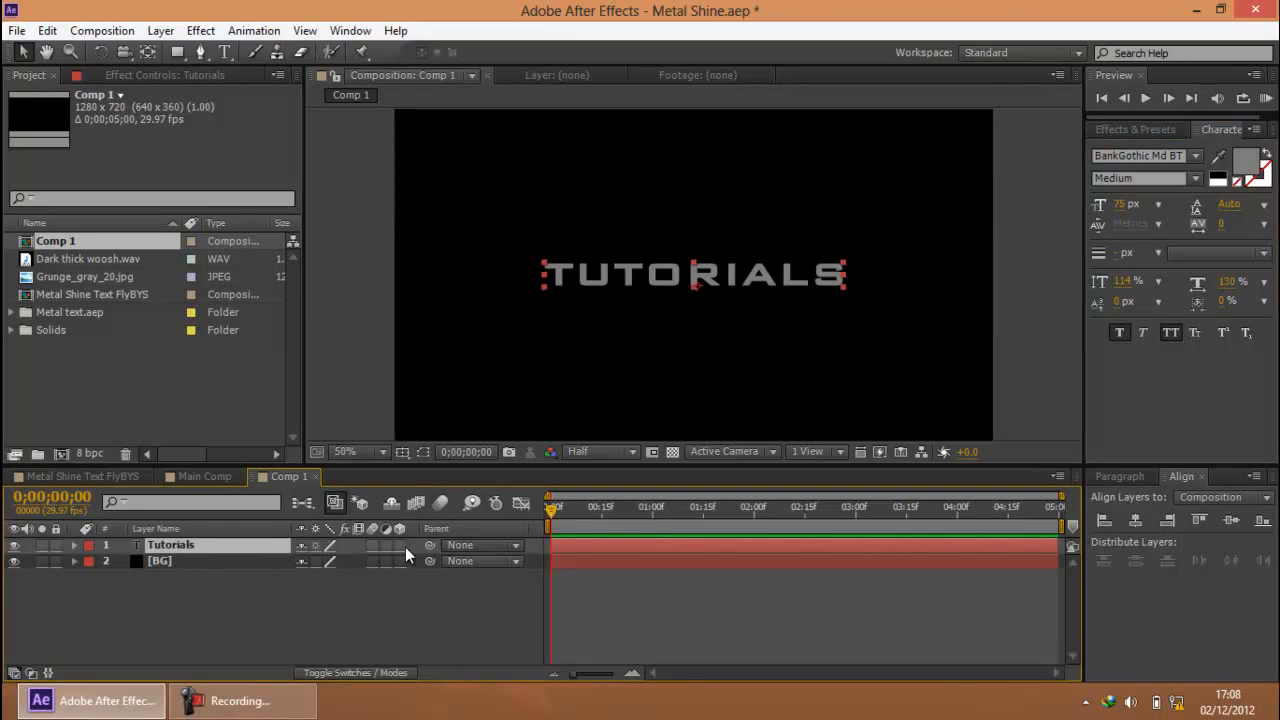
click(399, 545)
click(222, 549)
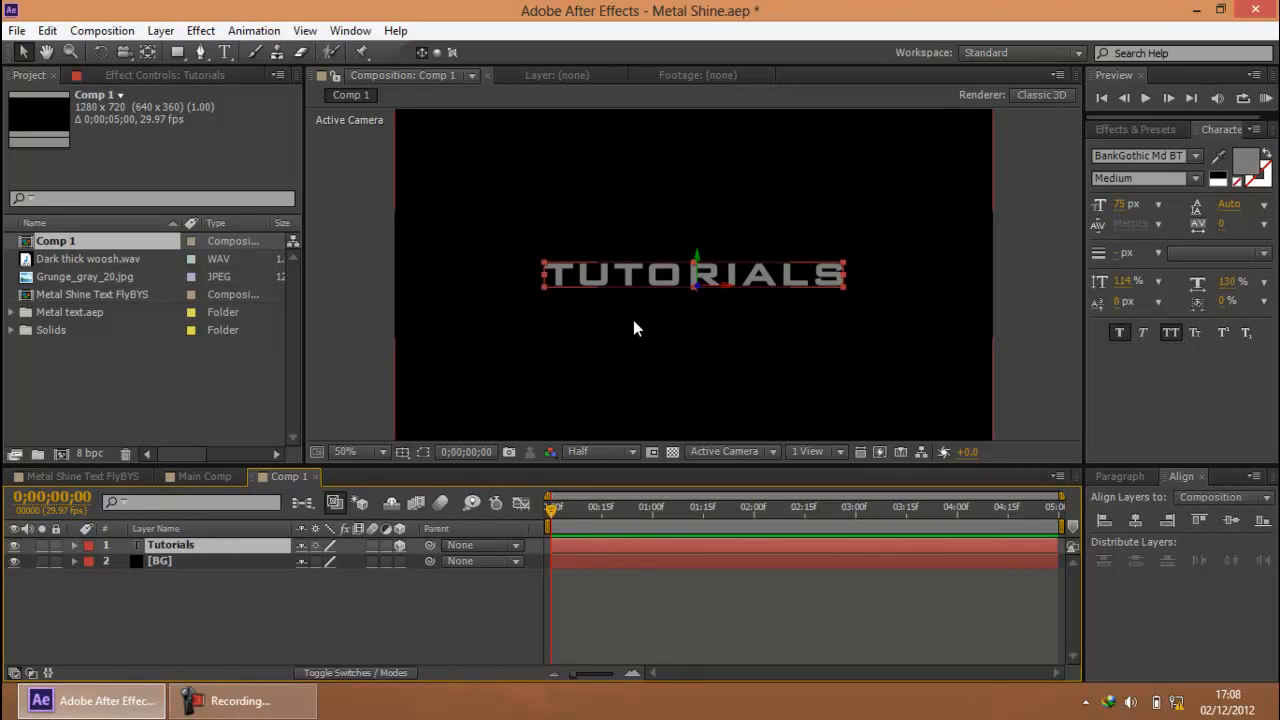
Switch back to Main Comp to examine the finished title layers and their timing
click(198, 476)
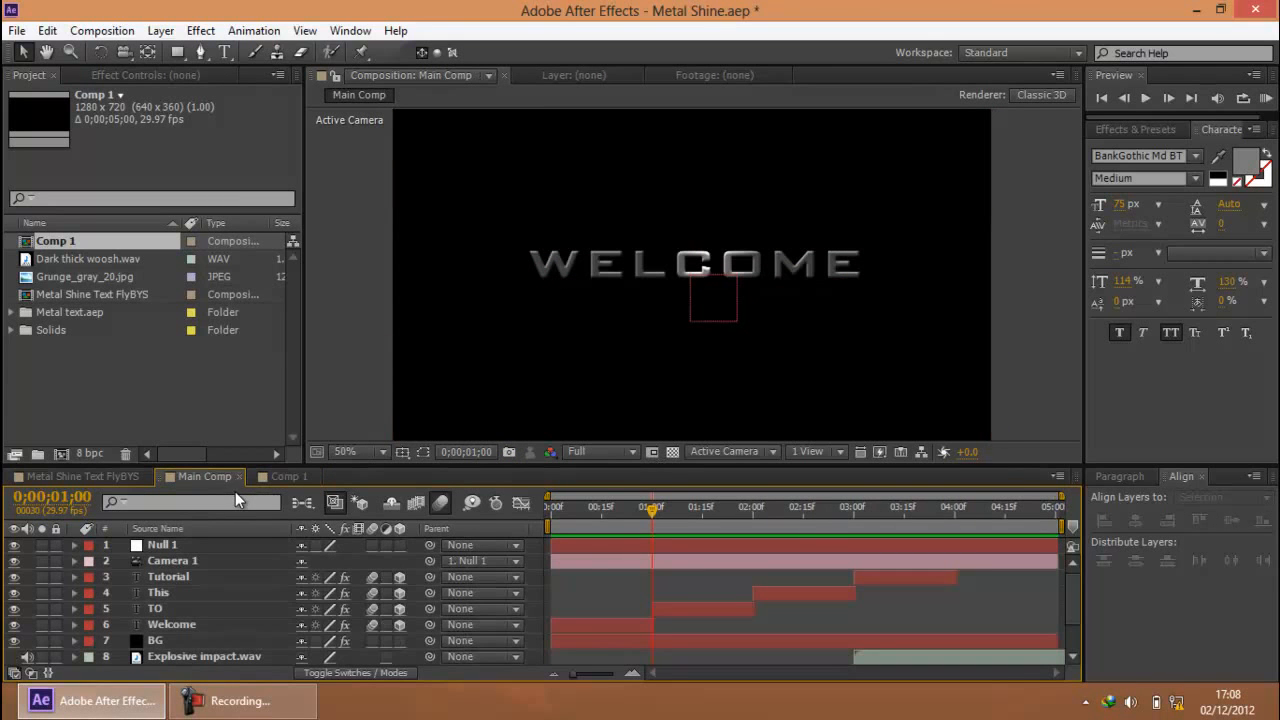
click(245, 701)
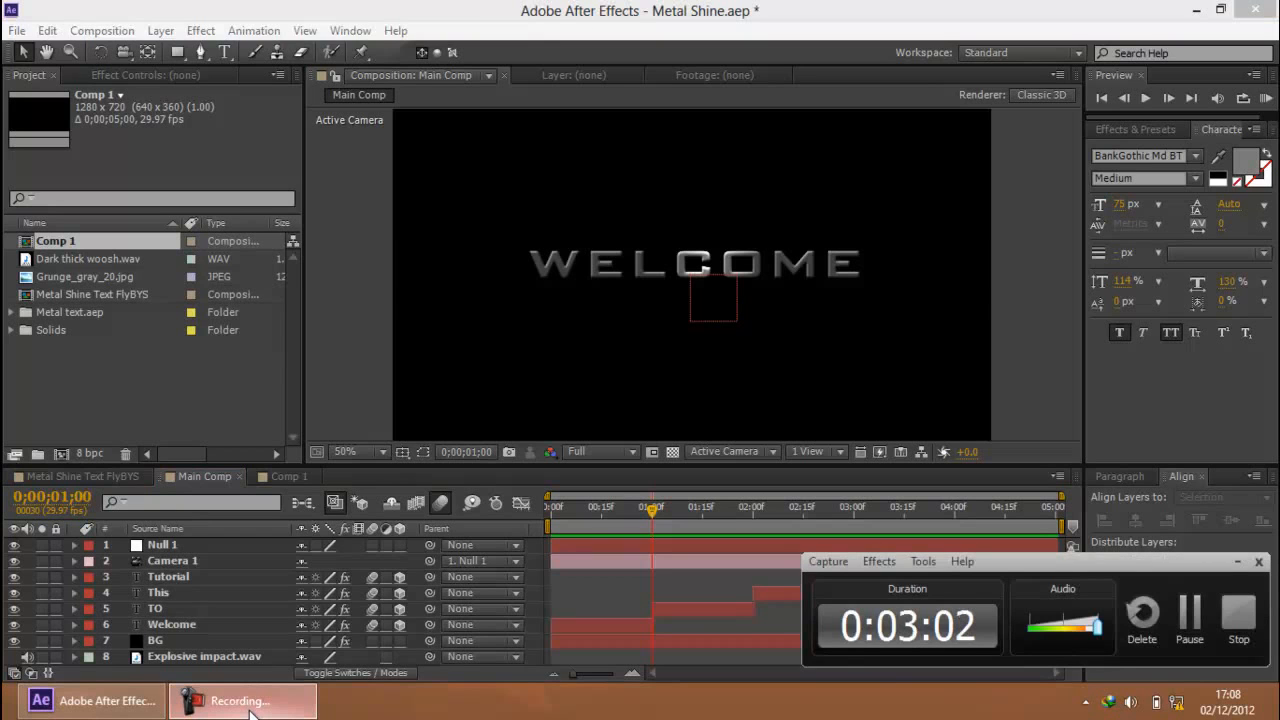
click(248, 703)
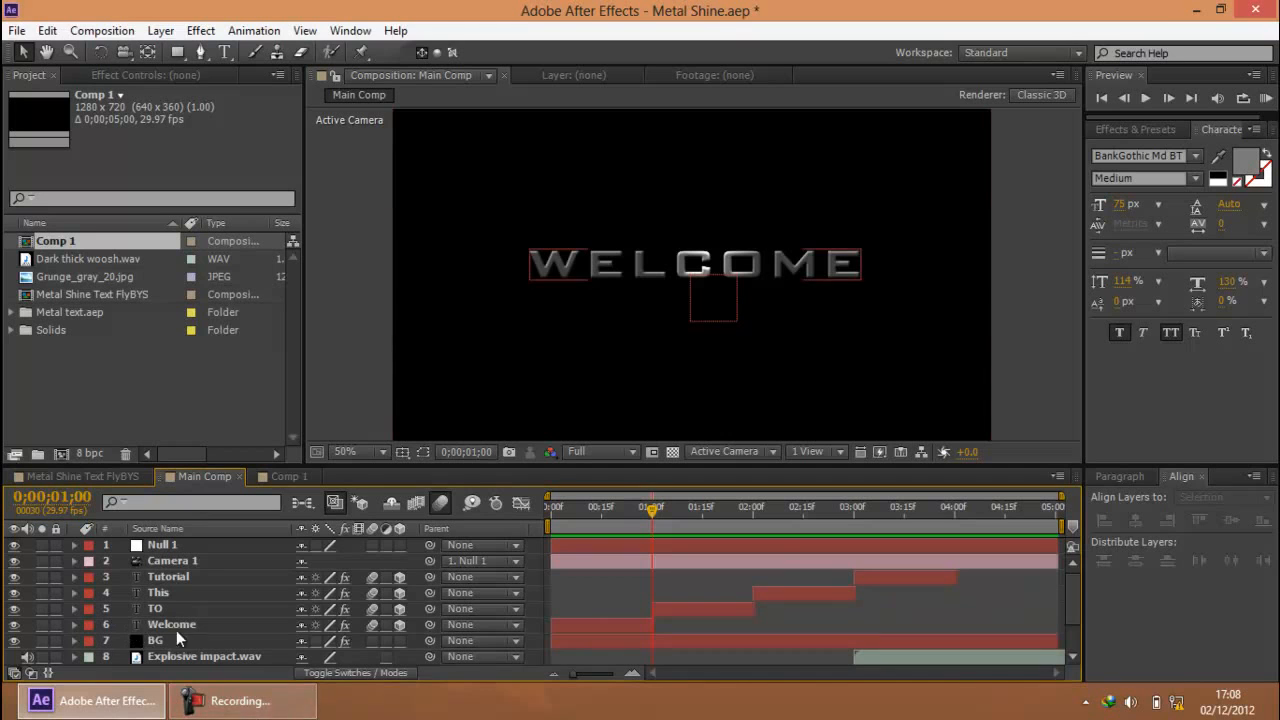
click(240, 716)
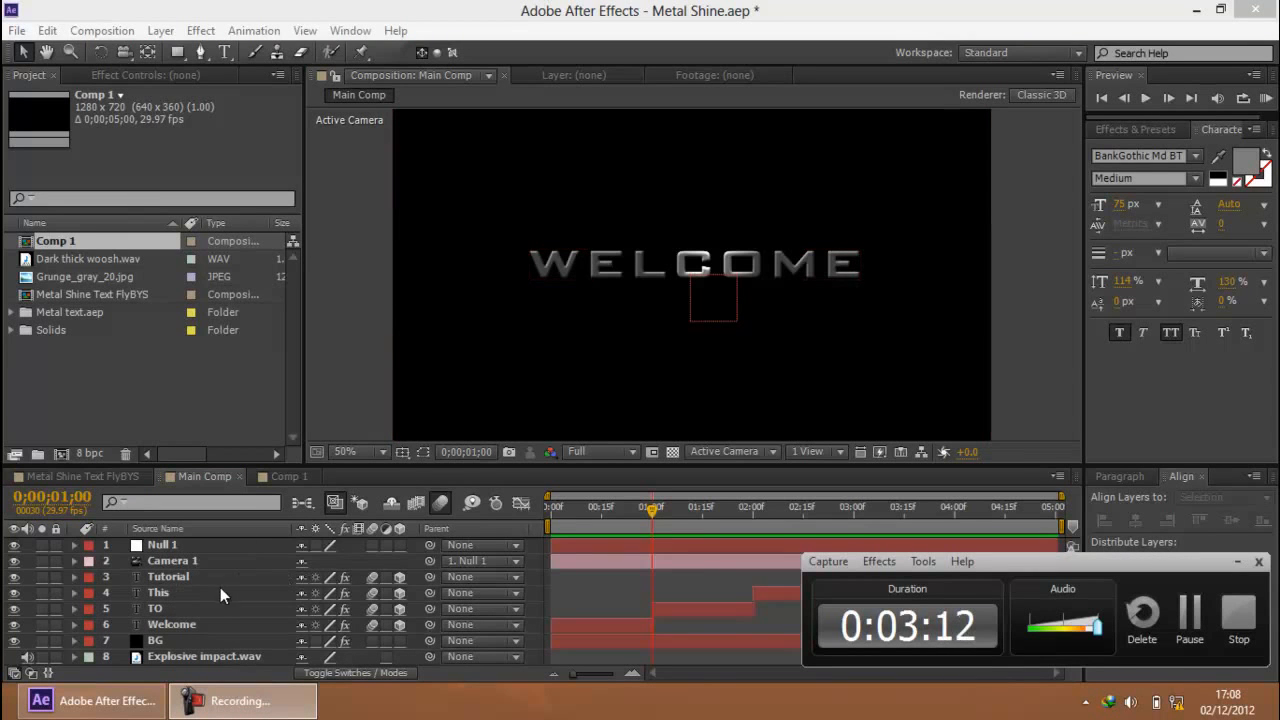
Switch back to Comp 1 to work on the Tutorials text layer
click(285, 476)
click(183, 550)
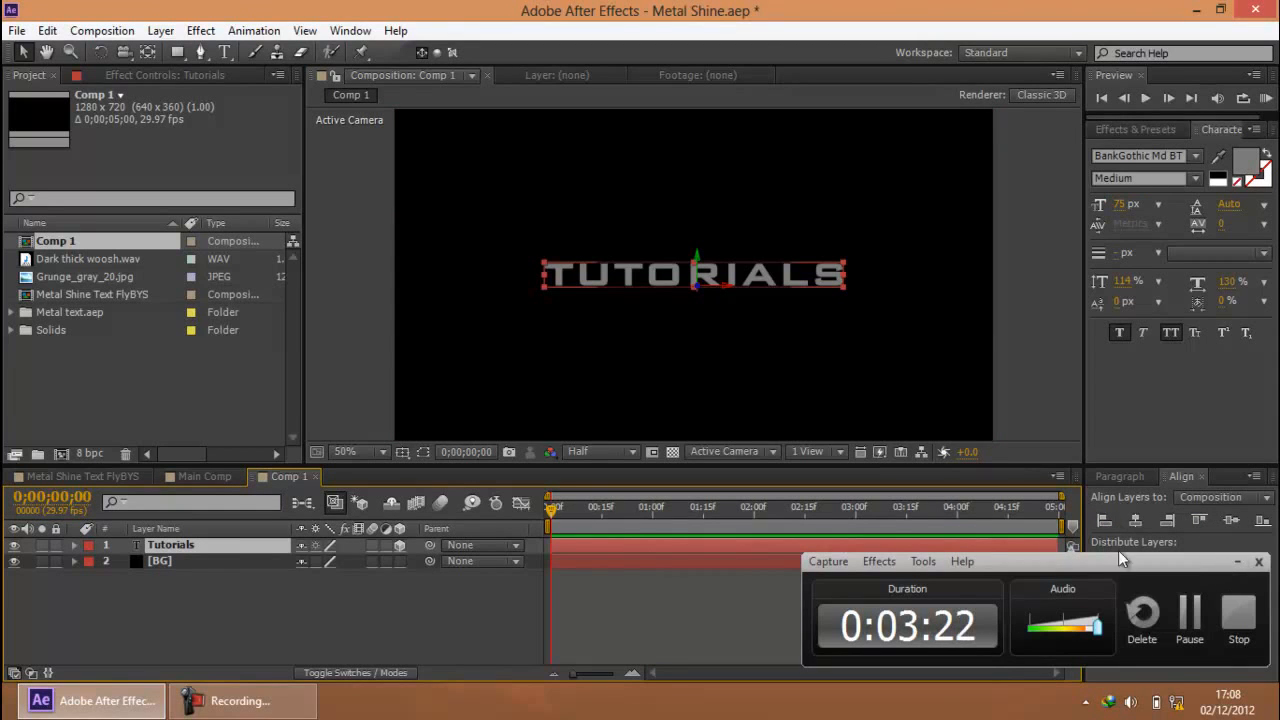
click(1235, 561)
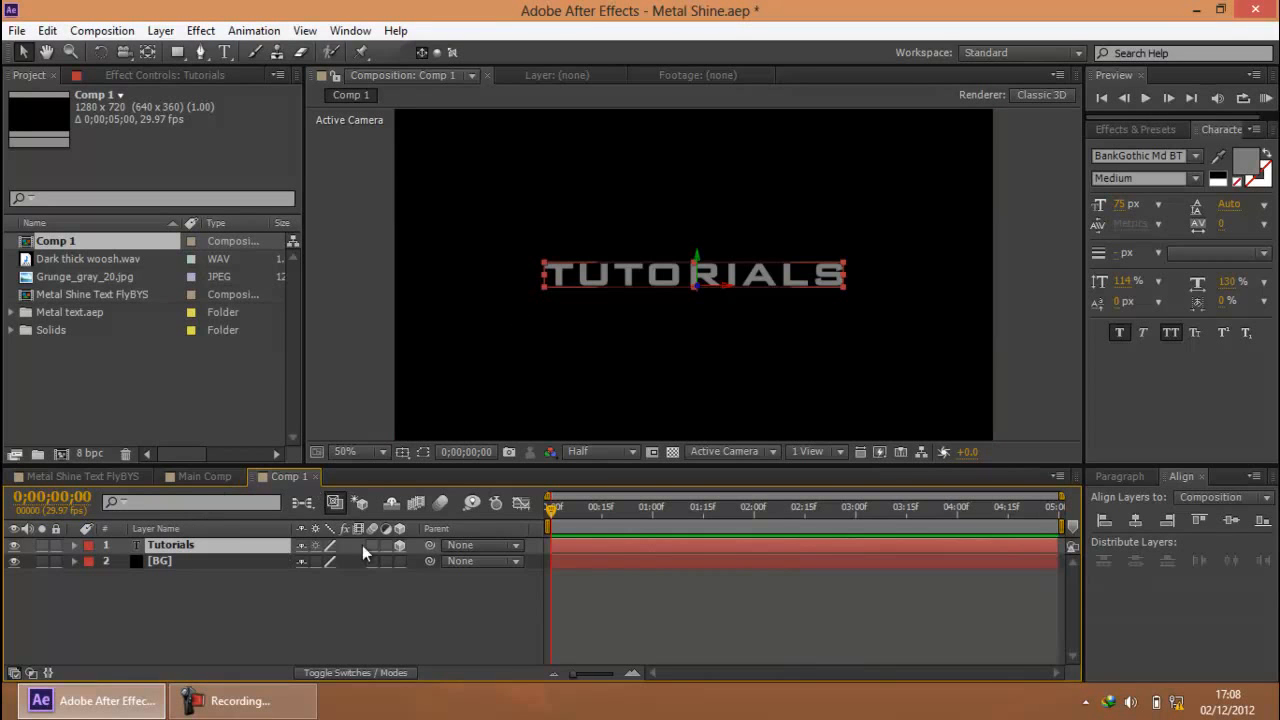
click(188, 600)
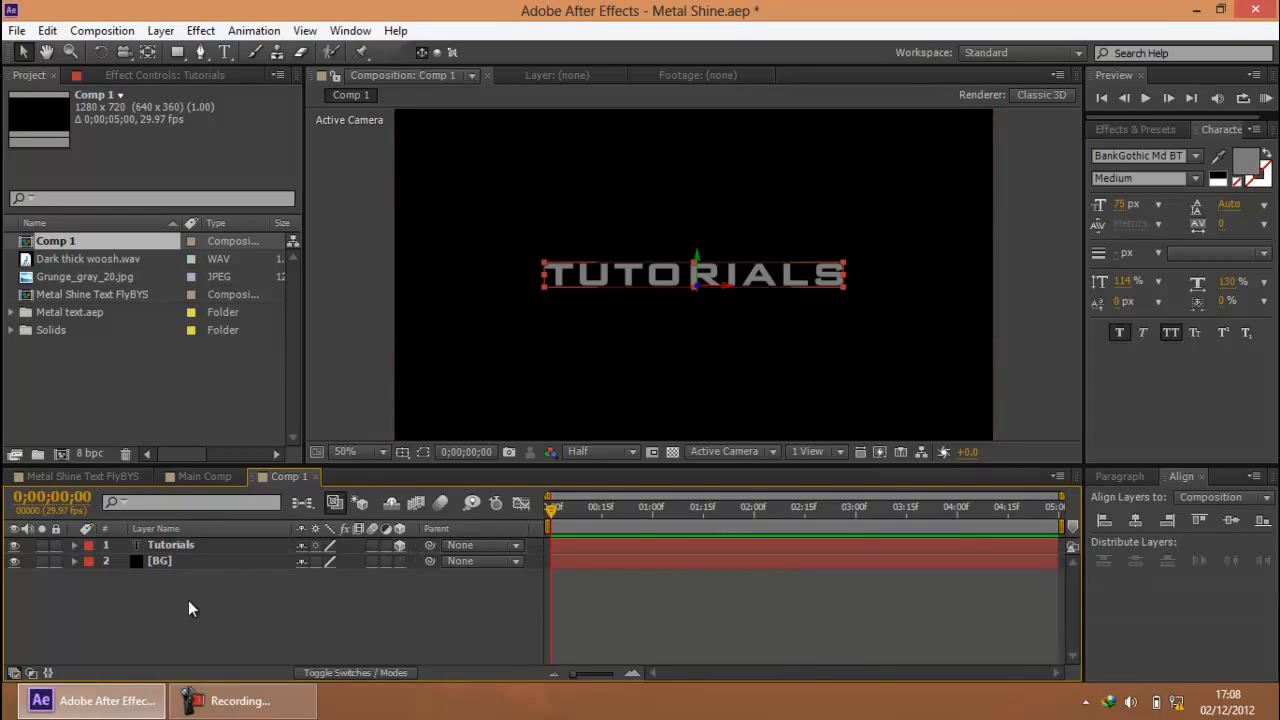
Add a Position keyframe to the Tutorials layer at 0;00;00;00 with a Z value of -1700
click(183, 548)
key(p)
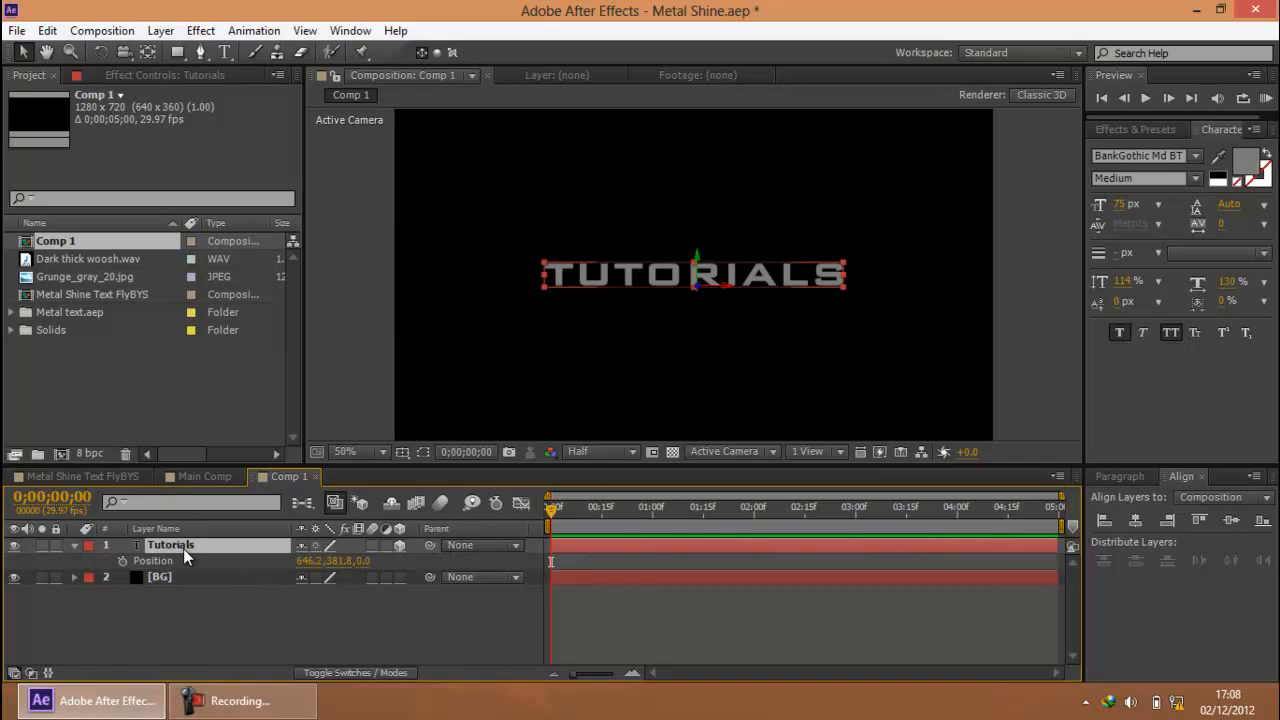
click(124, 560)
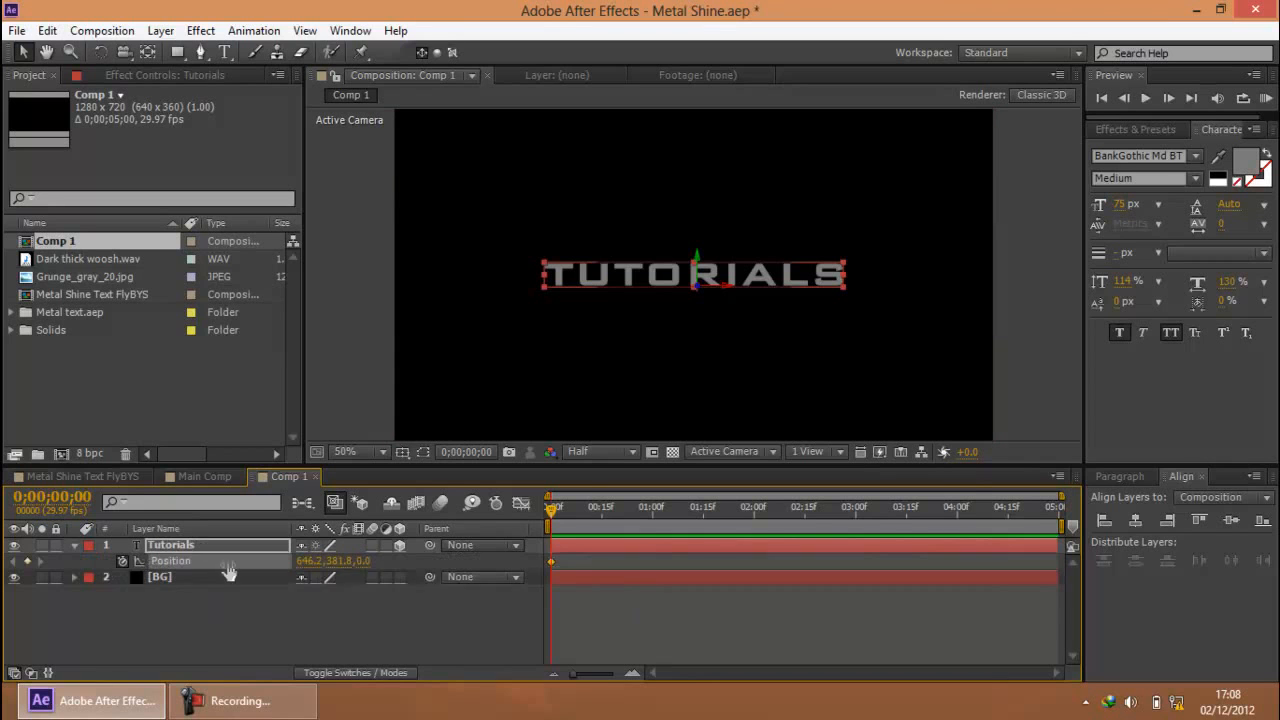
click(360, 561)
text(-1700)
key(Return)
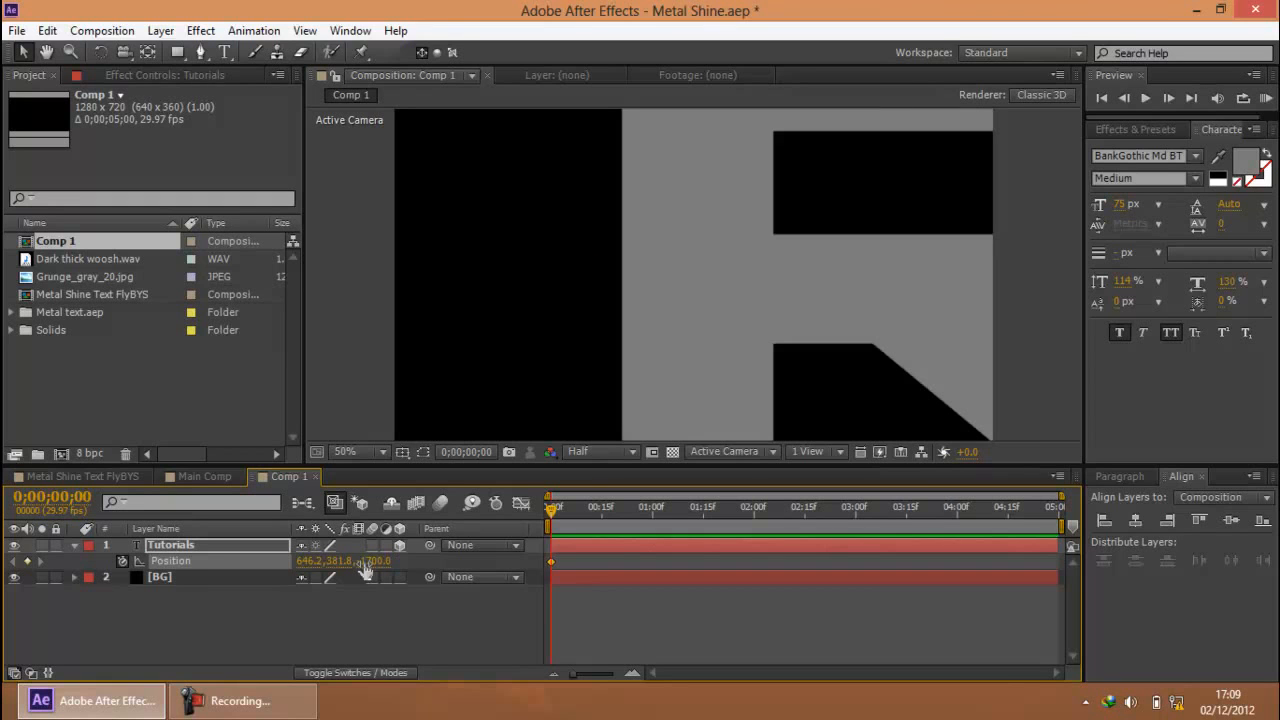
Set the Z position of the Tutorials layer's first keyframe to -1800
click(375, 561)
text(-1800)
key(Return)
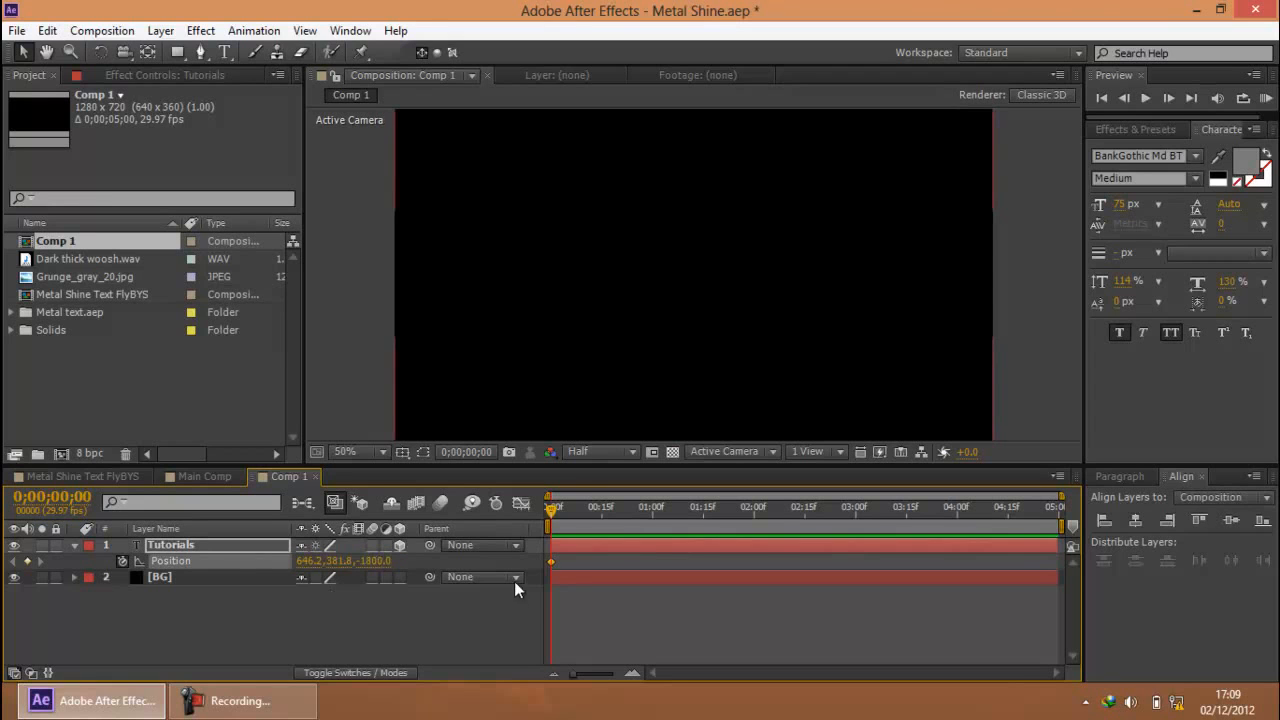
Add a second Position keyframe to the Tutorials layer at frame 10 with a Z value of 0
key(shift+Page_Down)
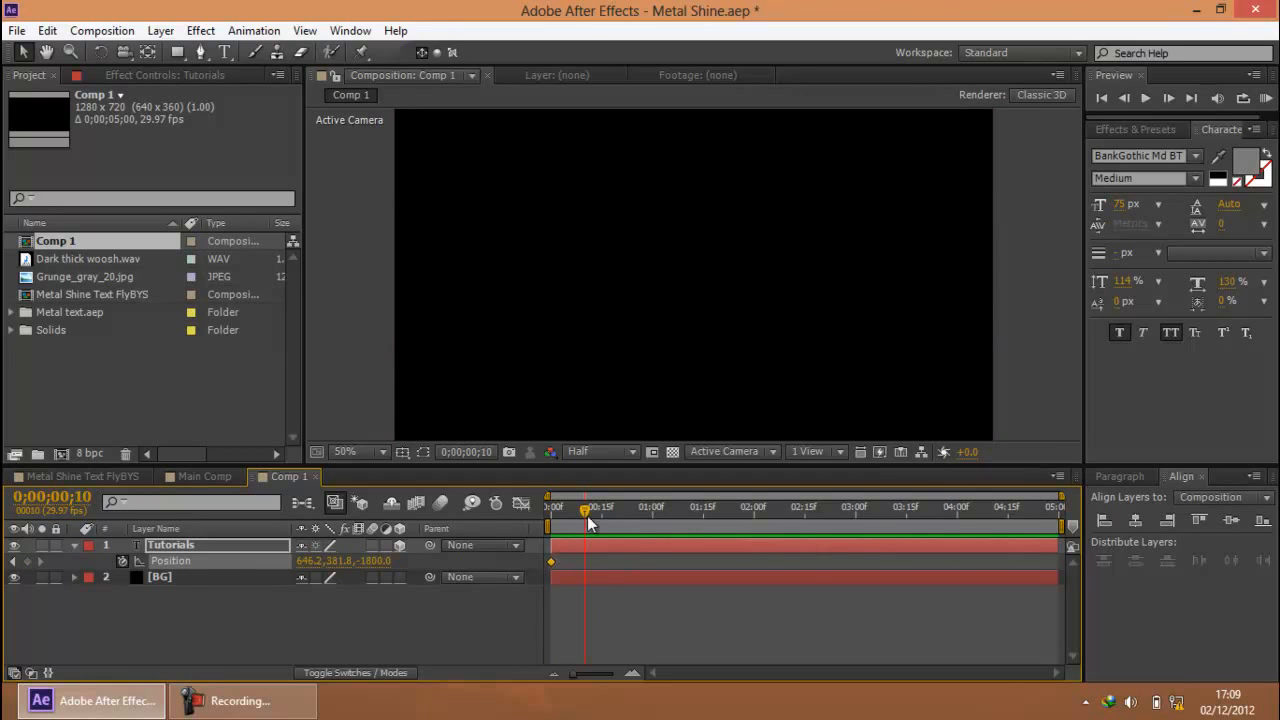
click(375, 561)
text(0)
key(Return)
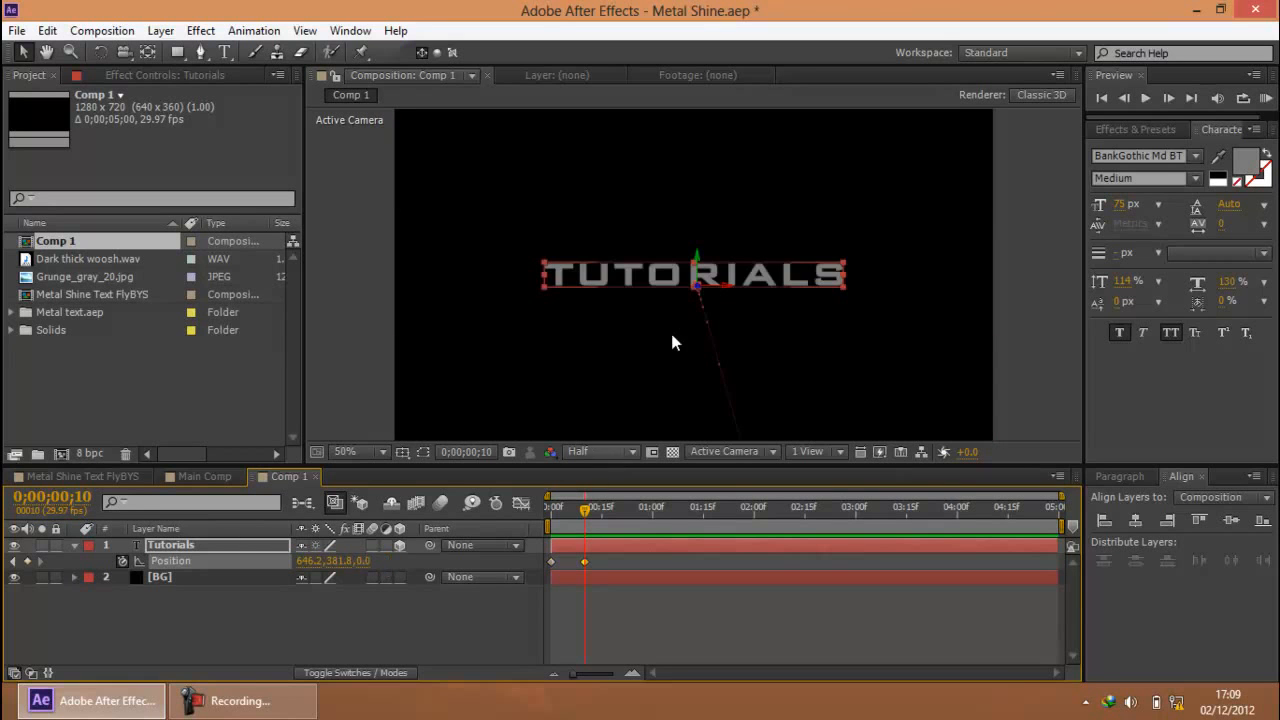
Preview the fly-in animation of the TUTORIALS text
scroll(919, 324, down, 1)
scroll(940, 310, up, 4)
scroll(945, 308, down, 2)
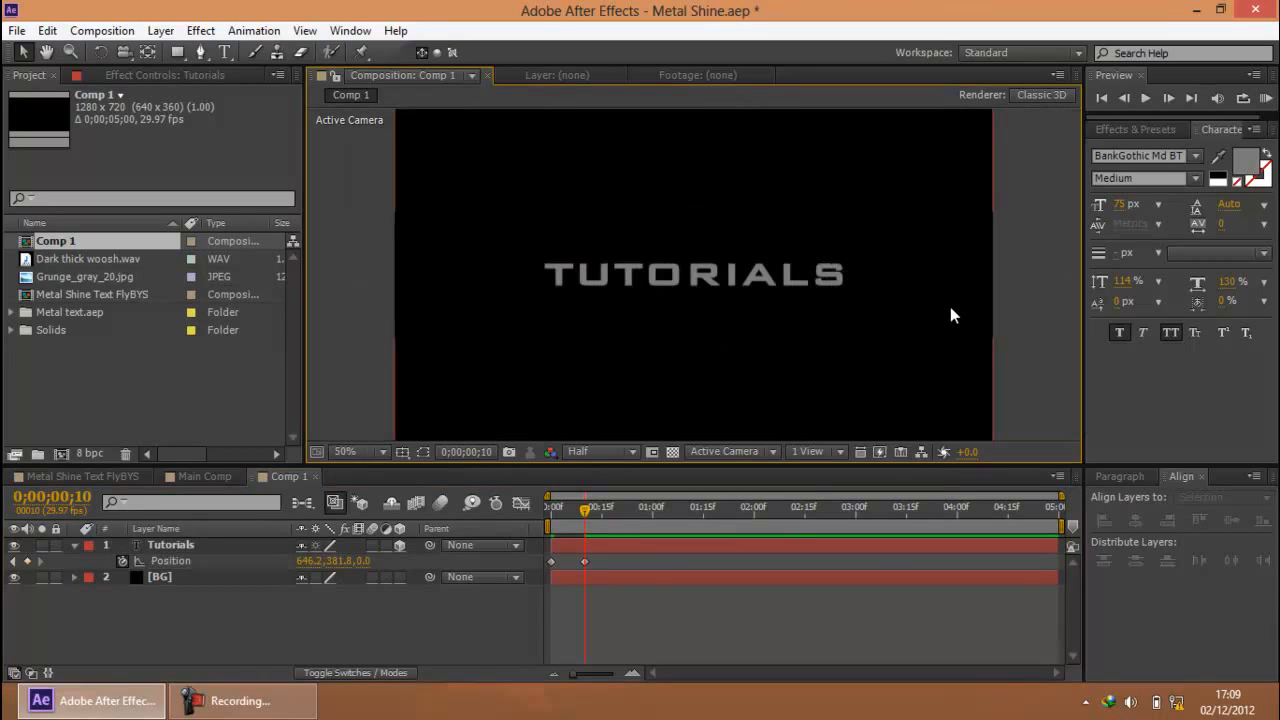
click(1265, 104)
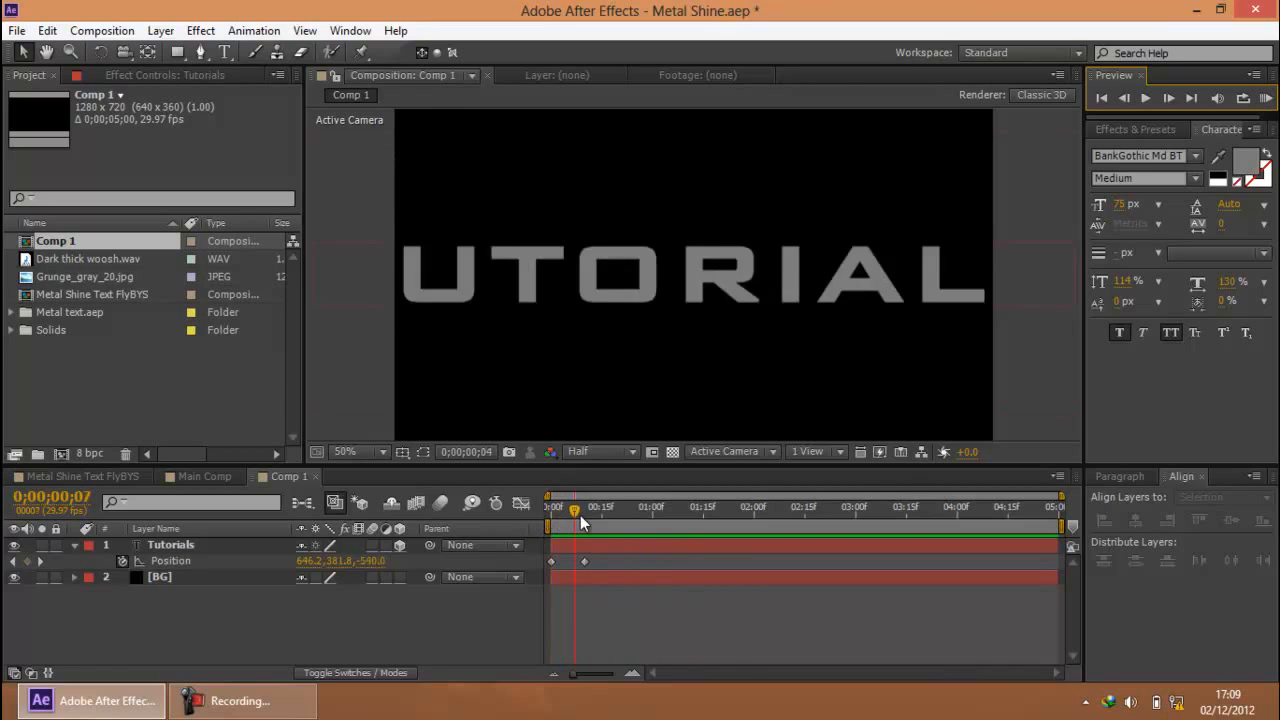
click(158, 577)
click(176, 544)
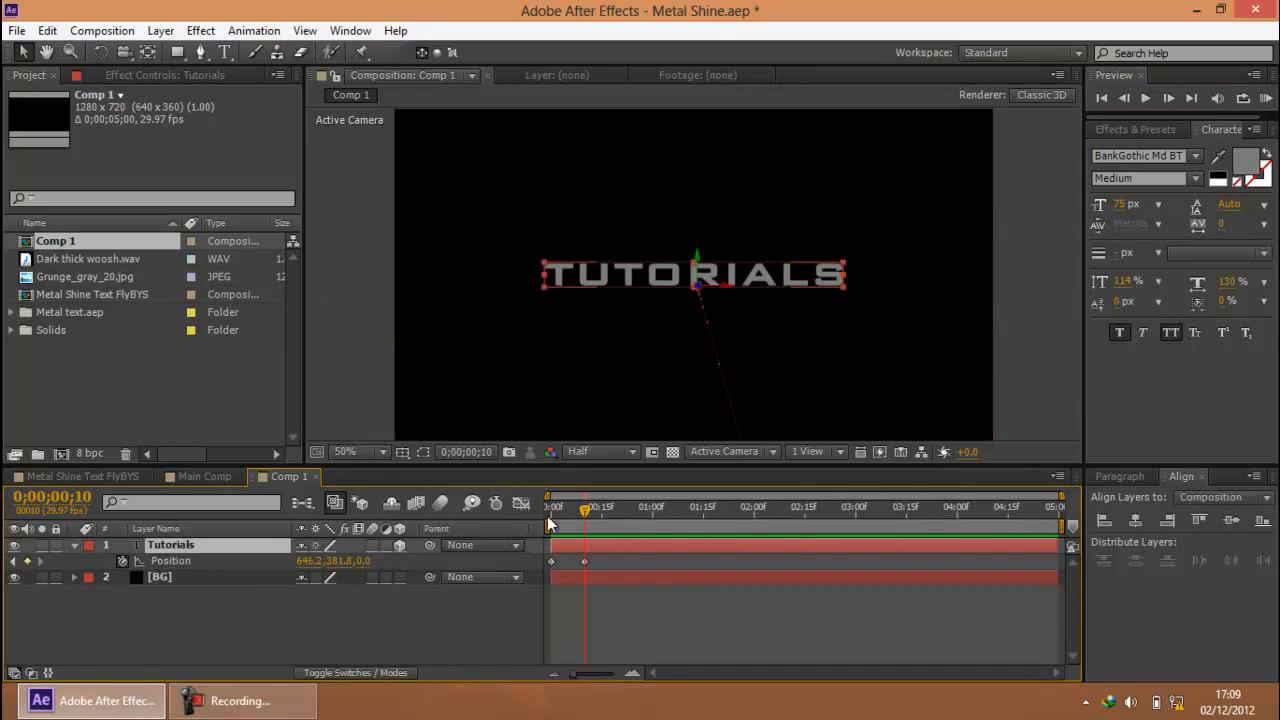
click(110, 605)
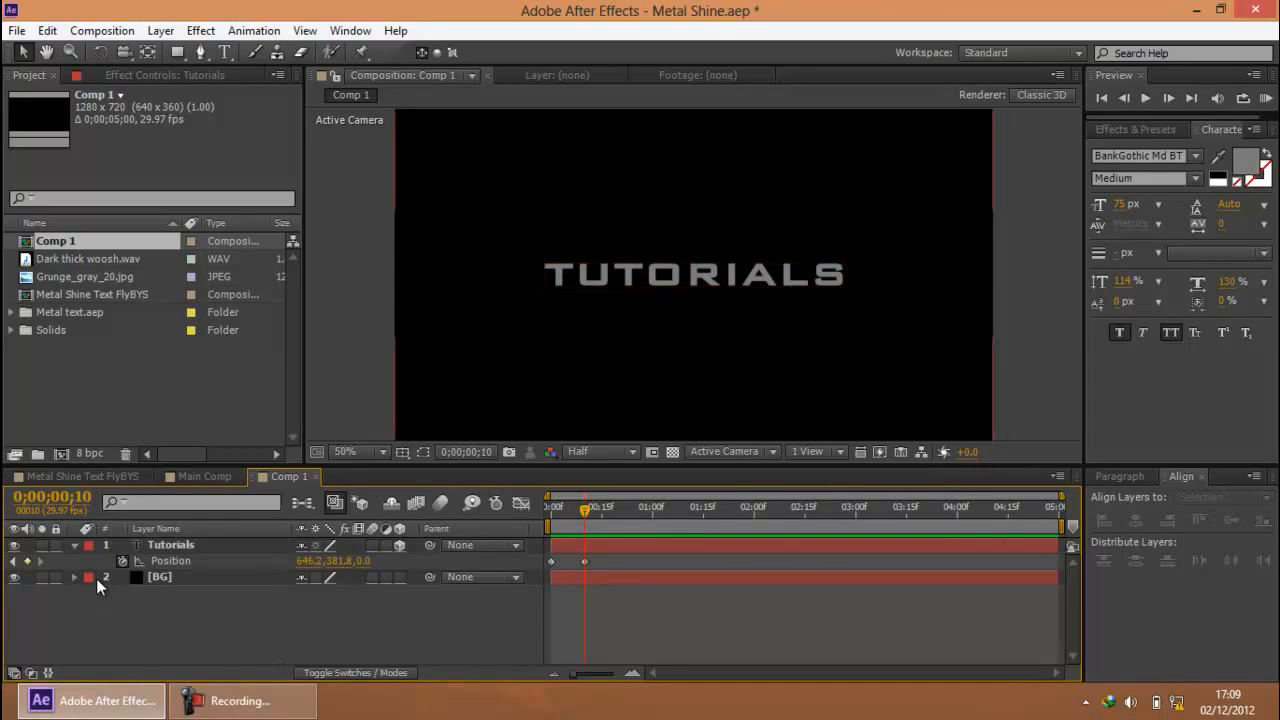
click(253, 712)
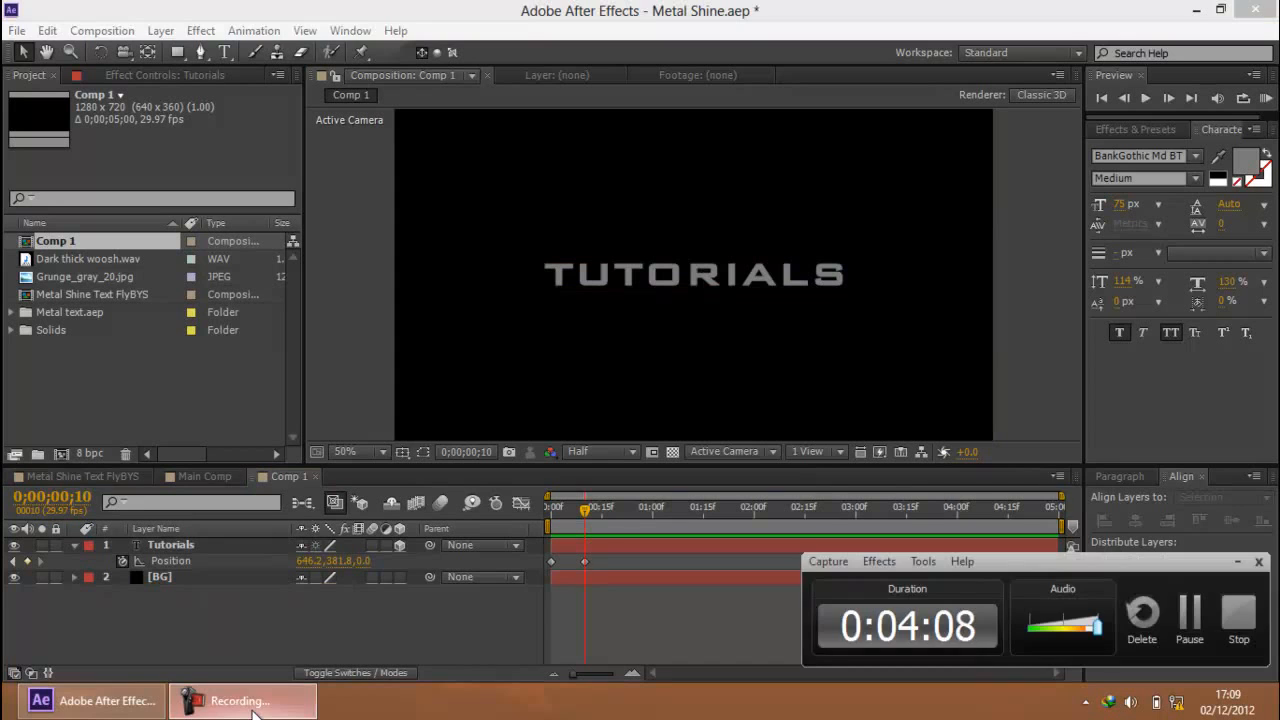
click(253, 712)
Add a Tracking text animator to the Tutorials layer
click(73, 545)
click(75, 546)
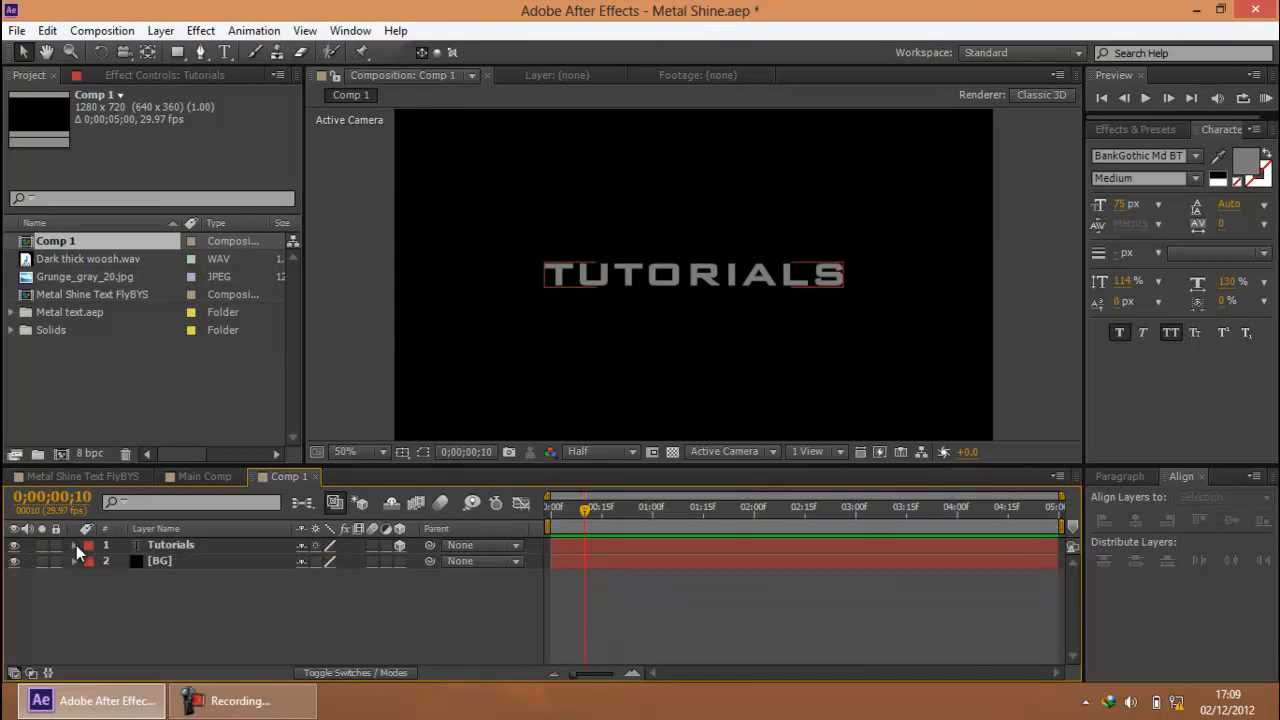
click(160, 547)
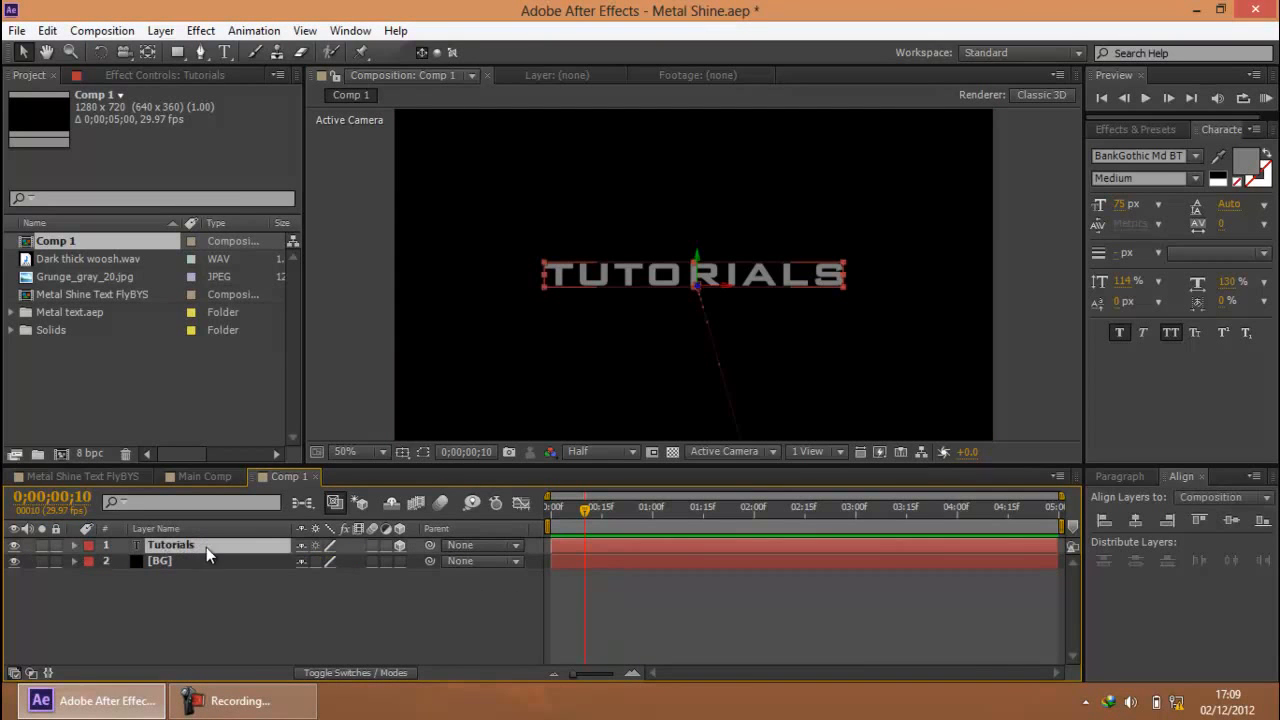
click(75, 546)
click(90, 577)
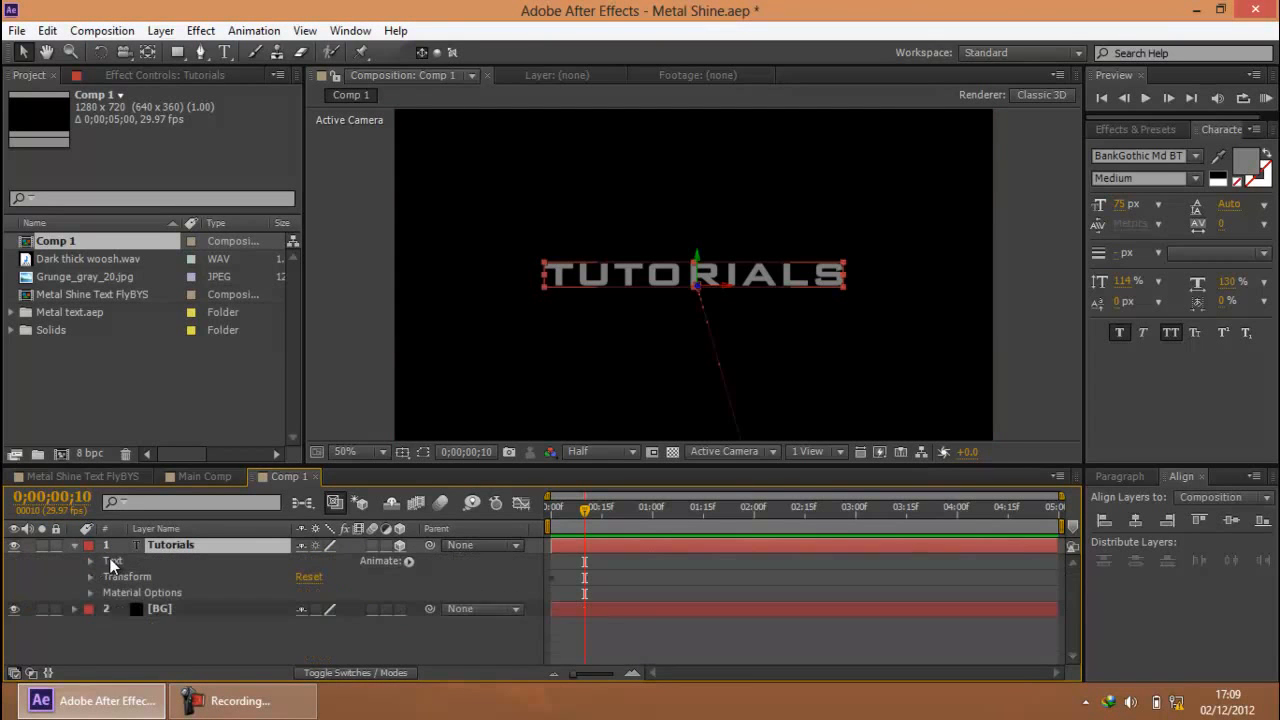
click(113, 561)
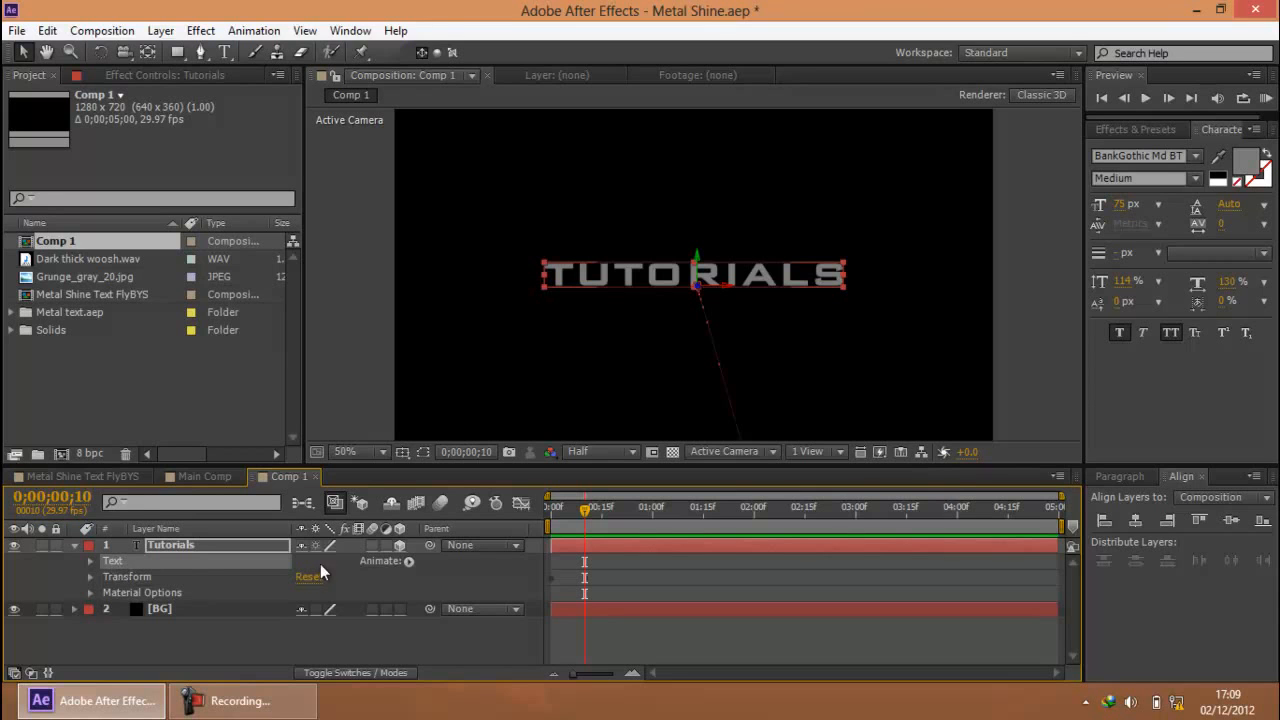
click(409, 561)
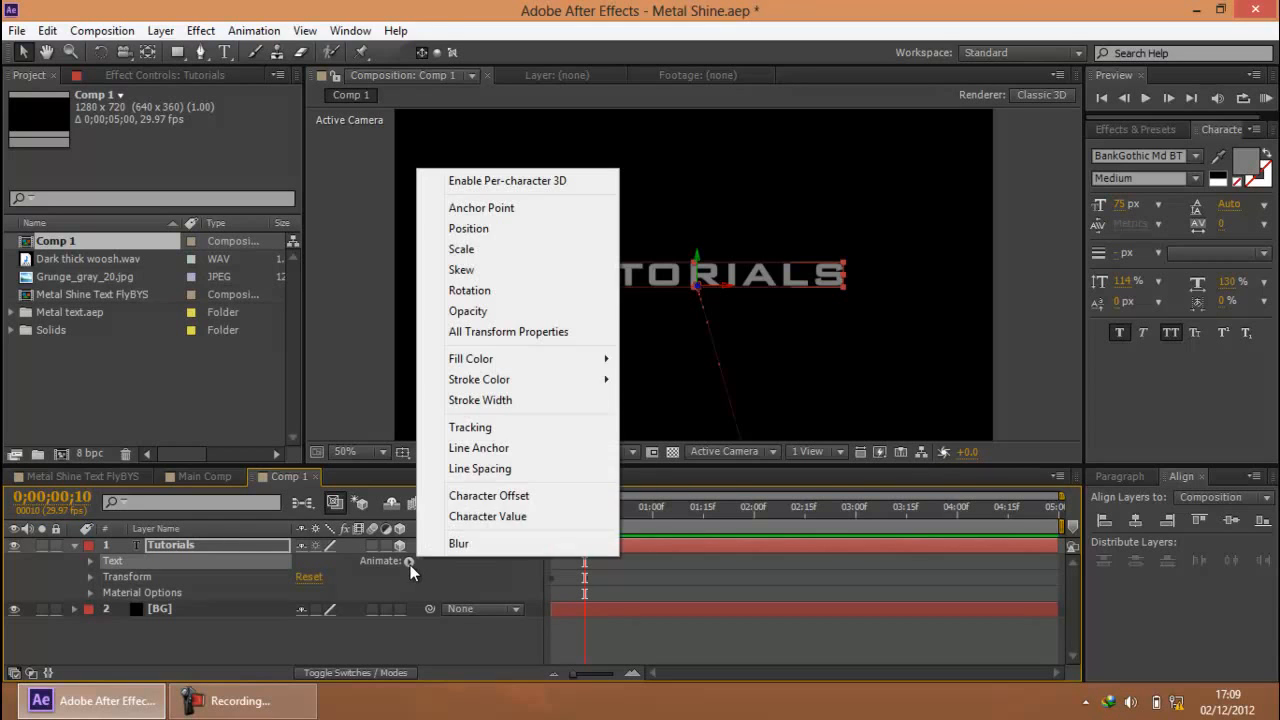
click(492, 428)
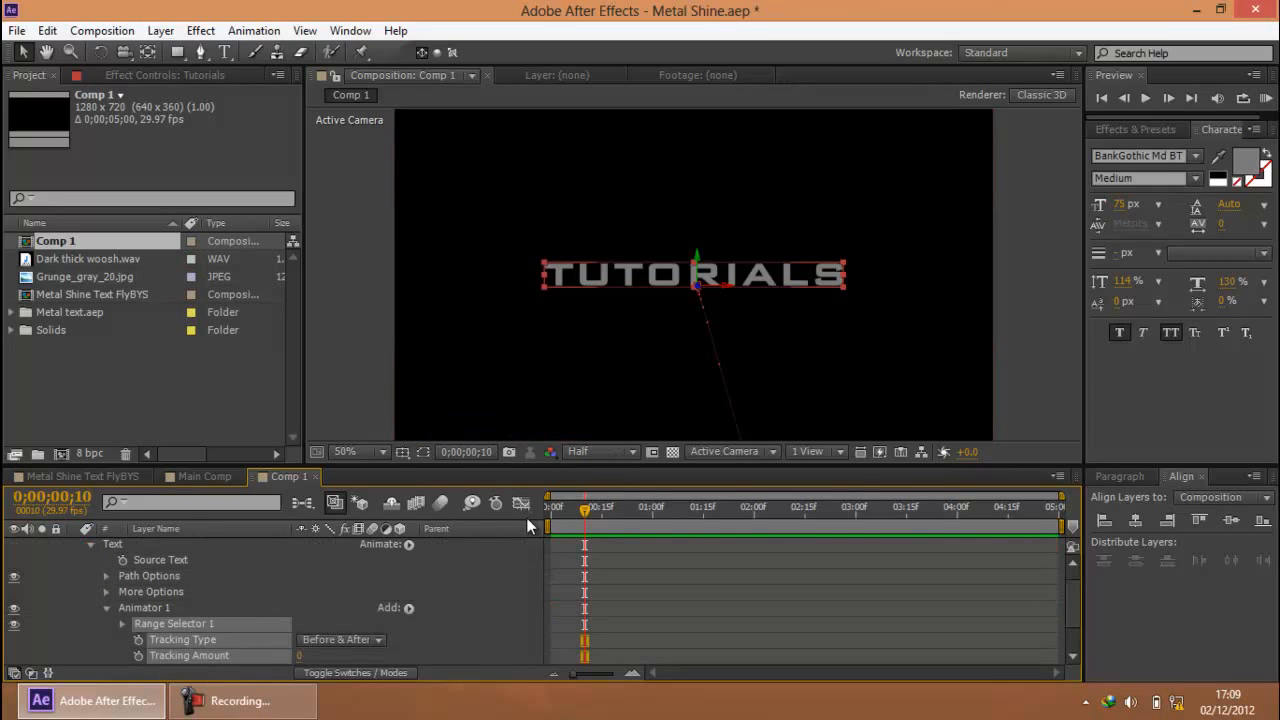
Add a Tracking Amount keyframe with a value of 0 at the start of the composition
scroll(595, 587, down, 2)
scroll(596, 584, up, 2)
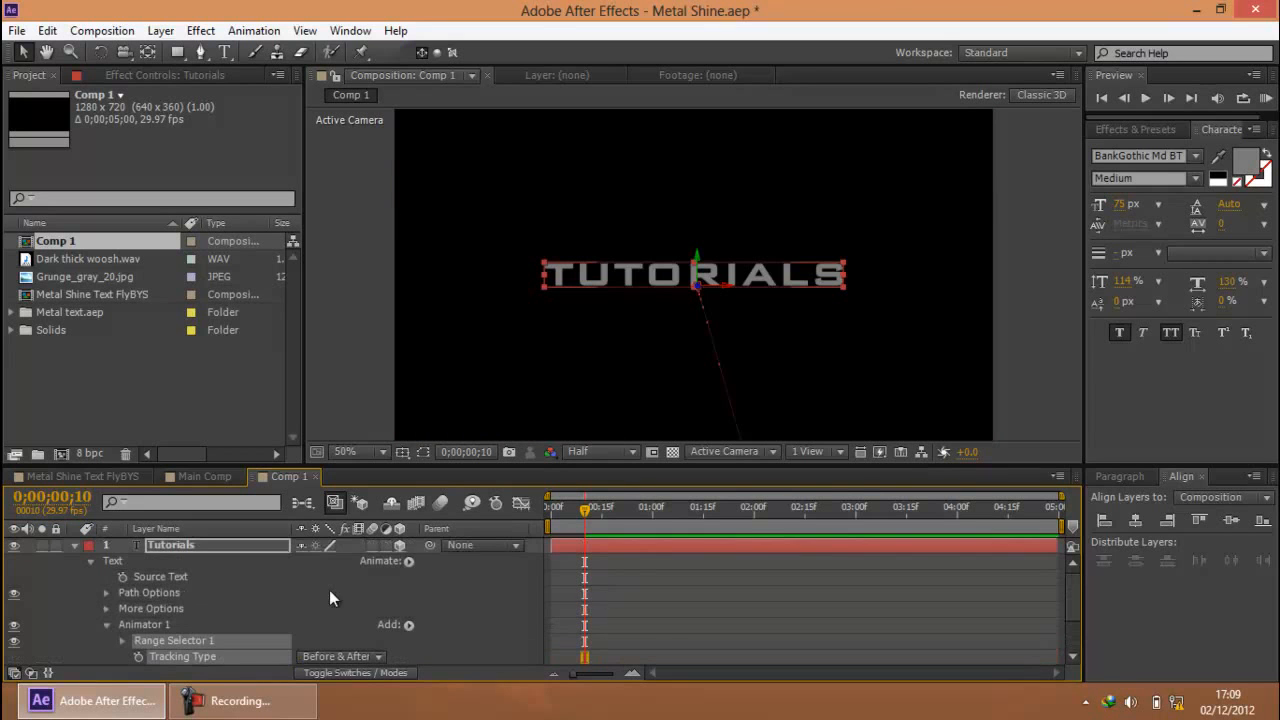
scroll(238, 592, down, 2)
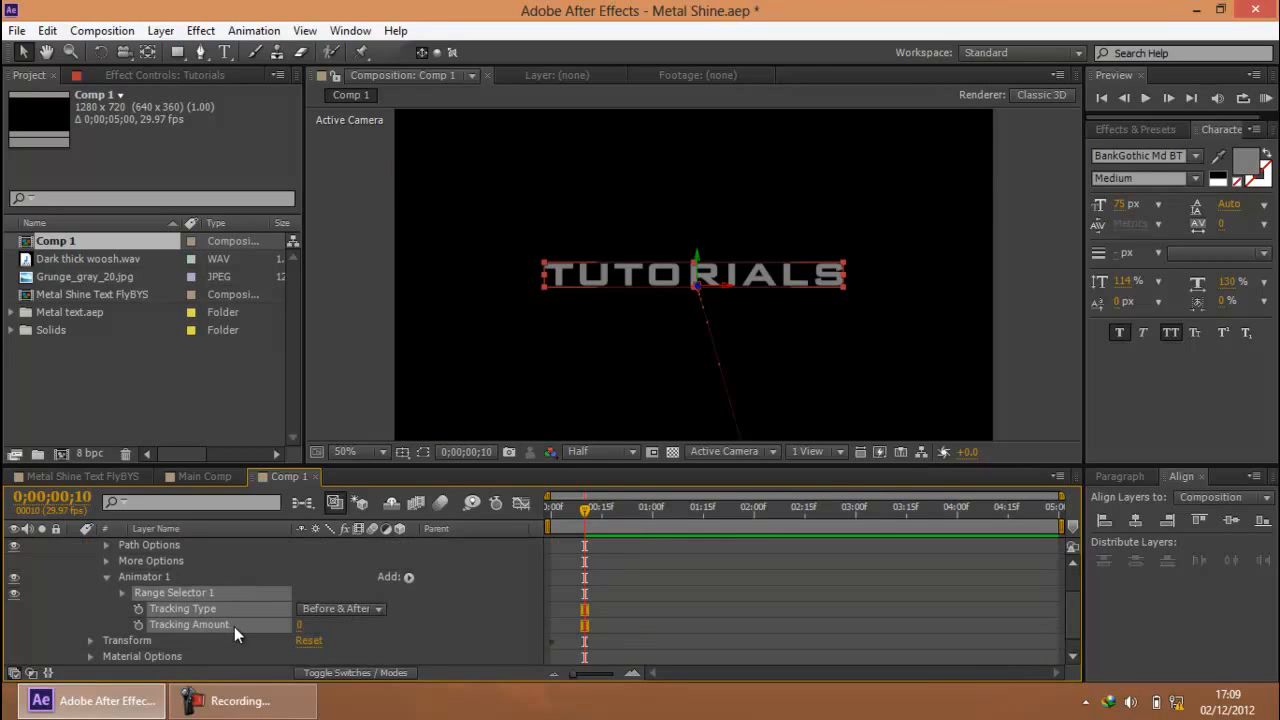
click(600, 601)
drag(580, 509, 551, 509)
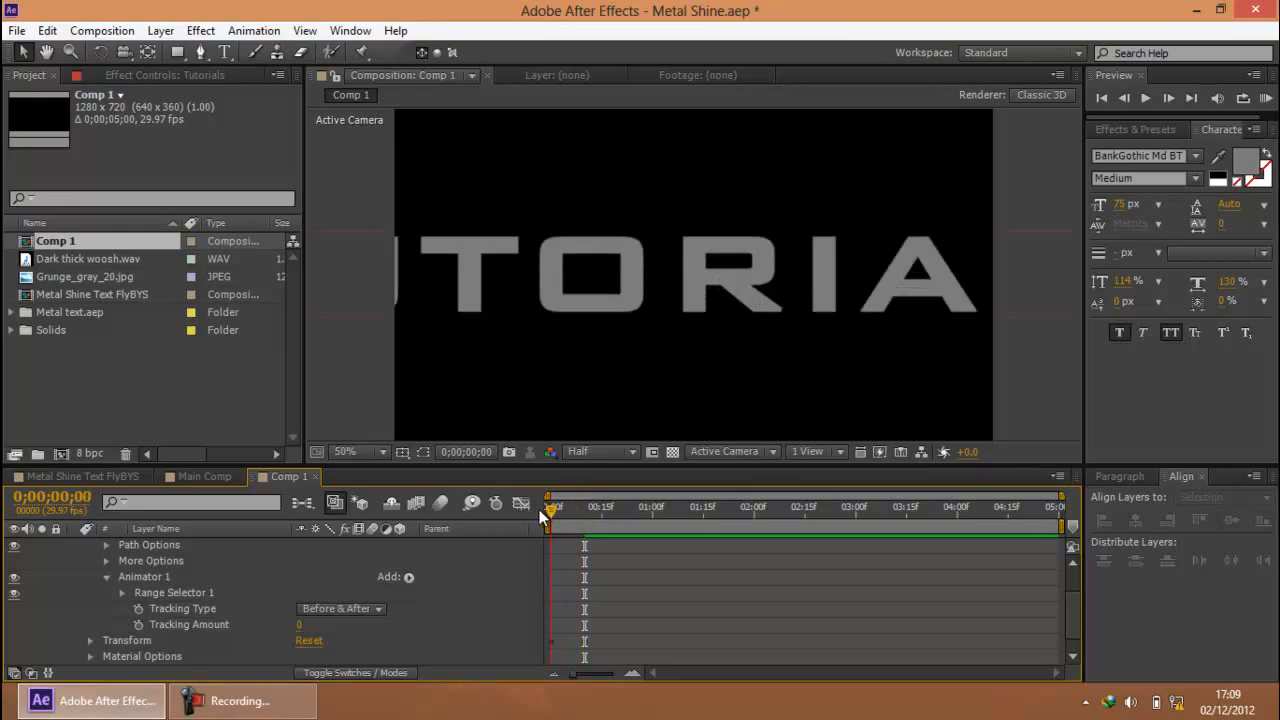
click(139, 625)
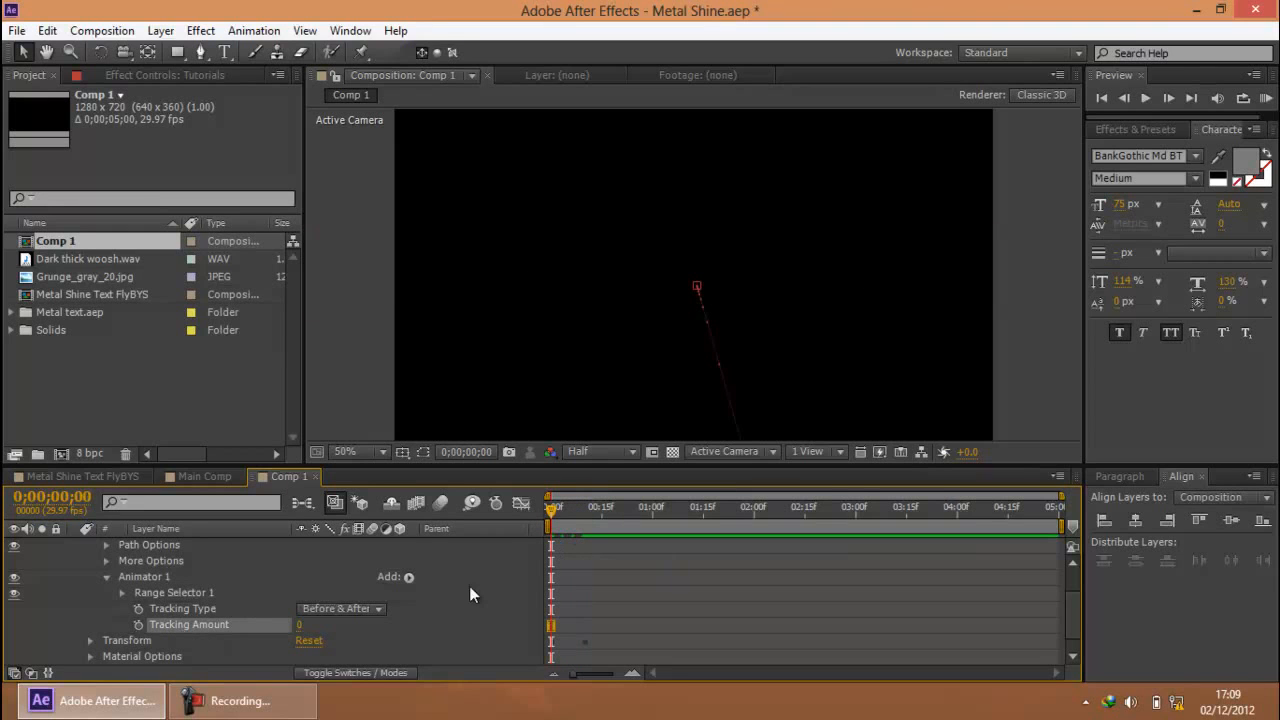
click(138, 625)
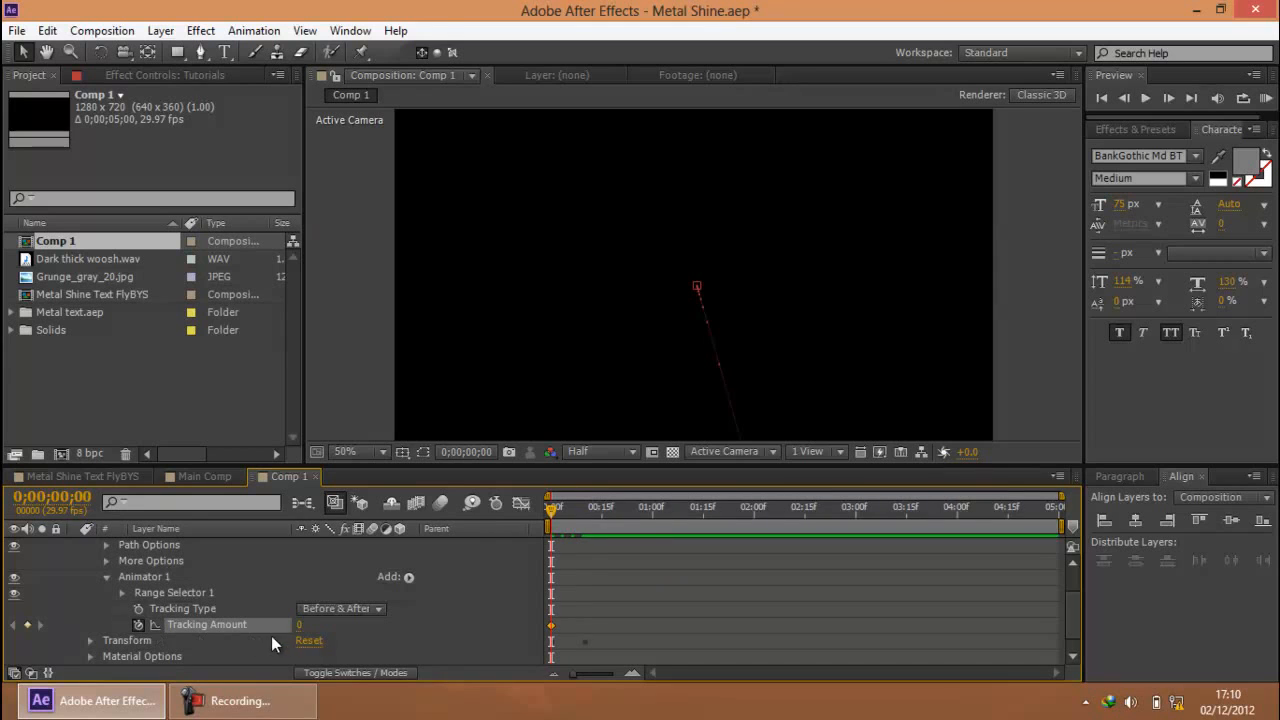
Add a second Tracking Amount keyframe with a value of 5 at 1 second
drag(555, 512, 650, 512)
key(Page_Down)
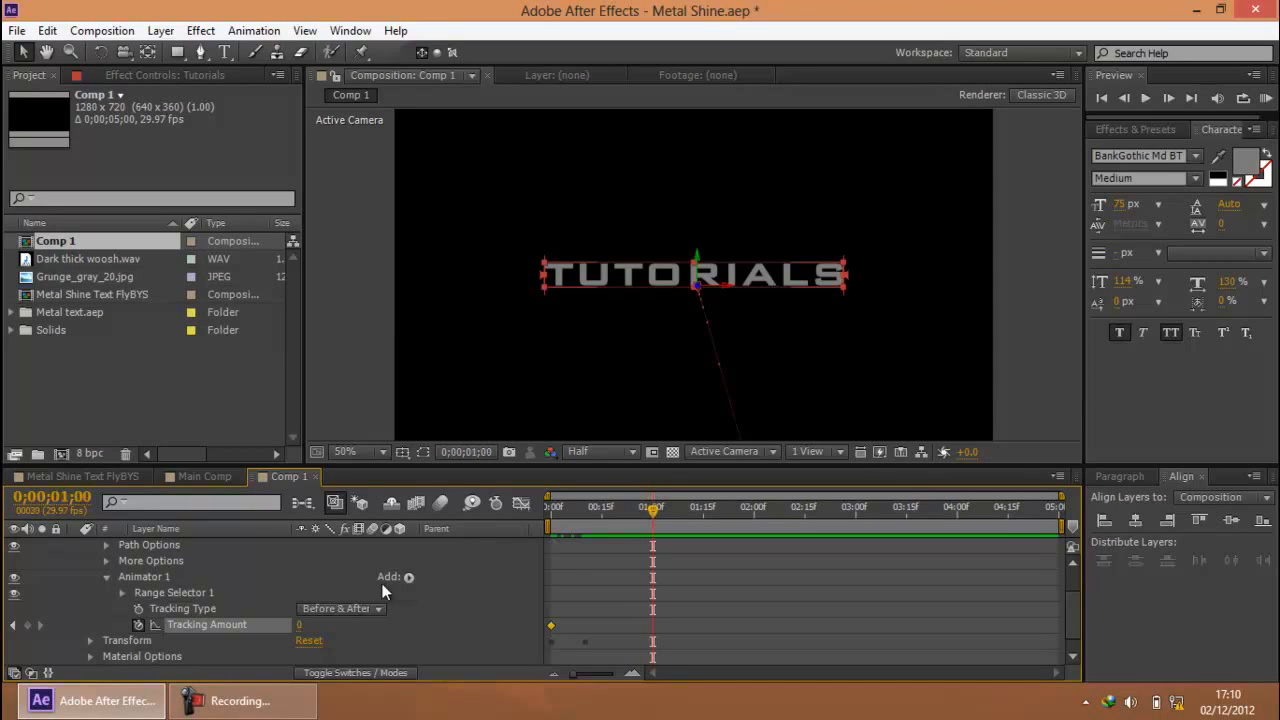
click(298, 625)
text(5)
click(582, 582)
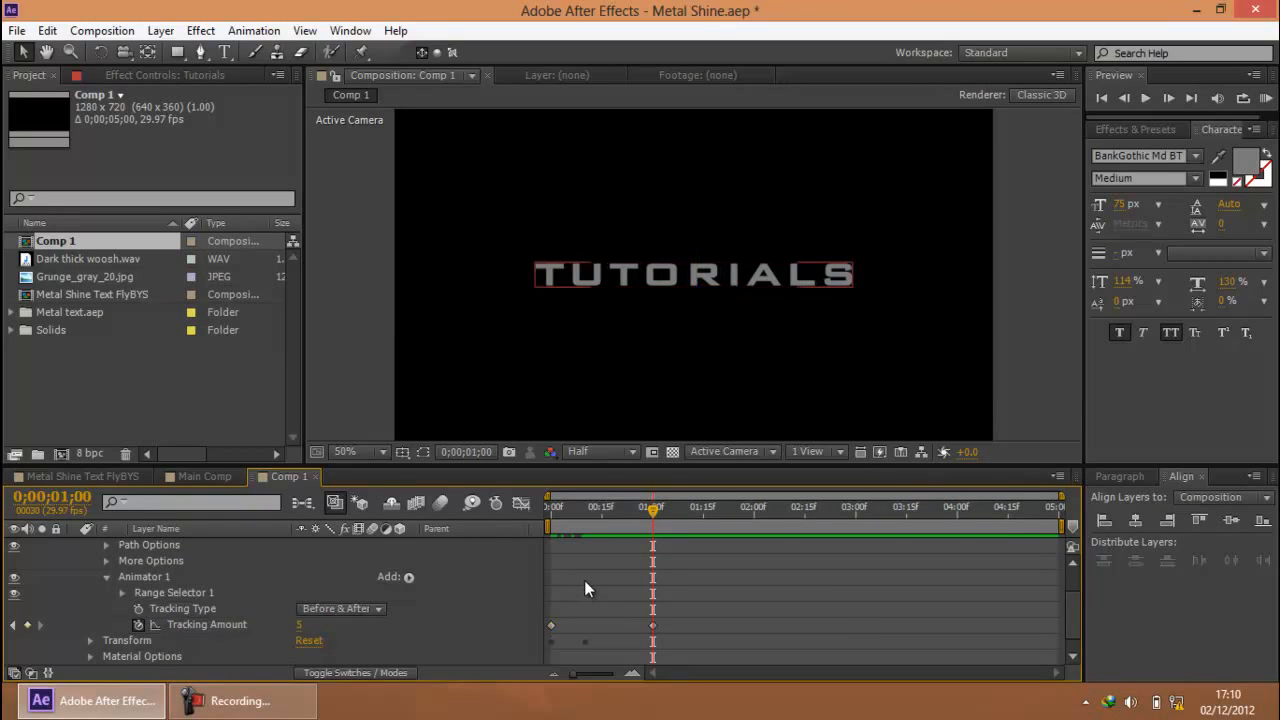
Preview the text's fly-in together with its tracking animation
click(1265, 98)
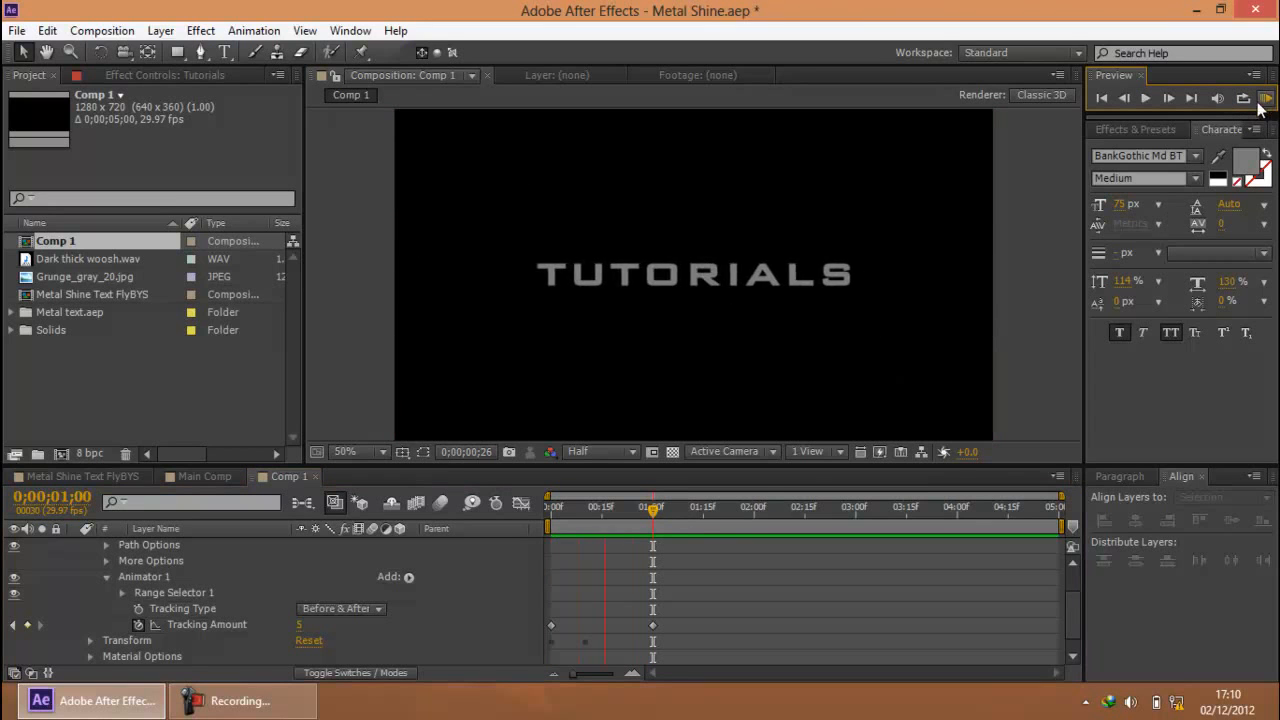
mouse_move(650, 519)
mouse_down()
mouse_move(596, 521)
mouse_move(653, 519)
mouse_up()
click(577, 614)
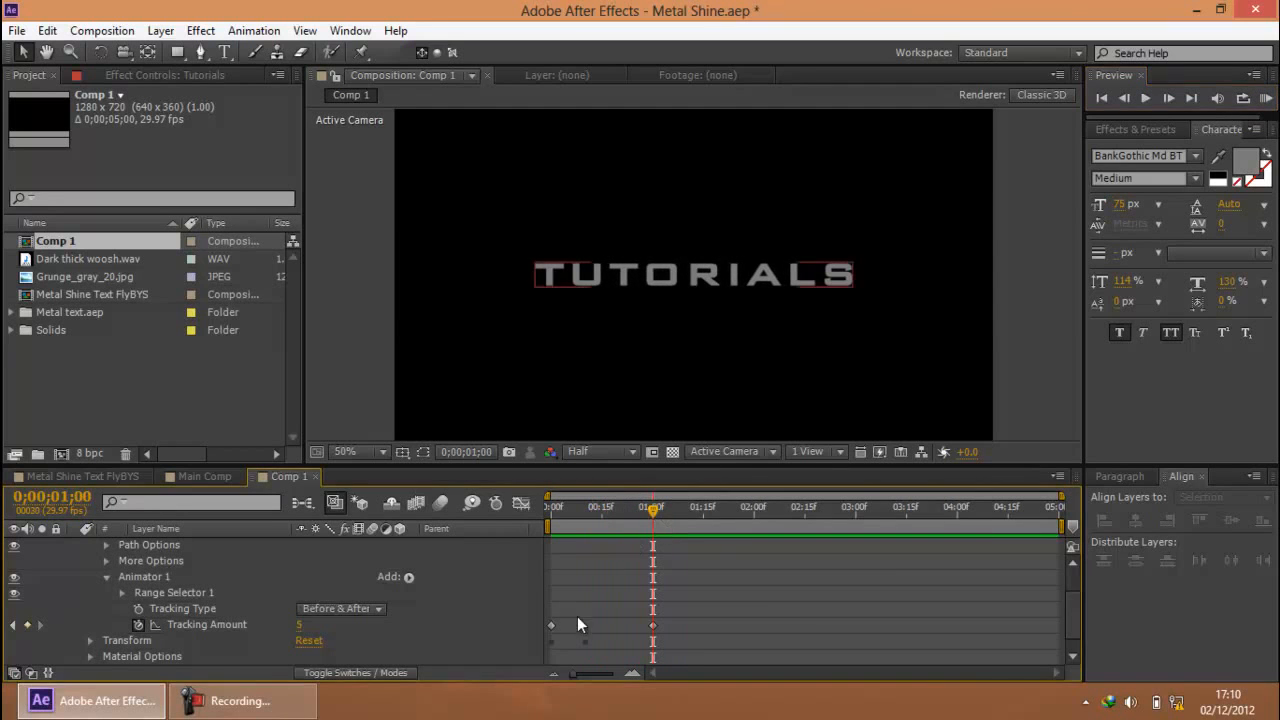
Collapse the Tutorials layer and add a two-node camera with the 35mm preset to Comp 1
scroll(142, 584, up, 3)
click(76, 545)
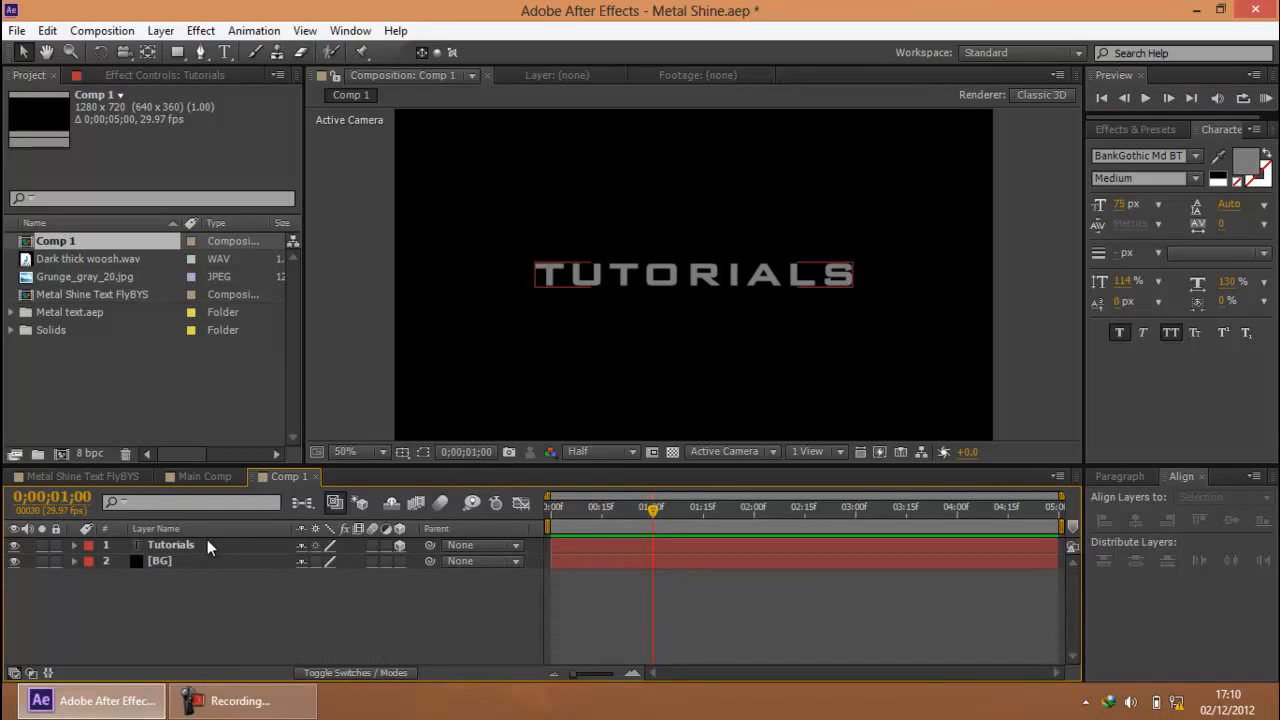
right_click(271, 610)
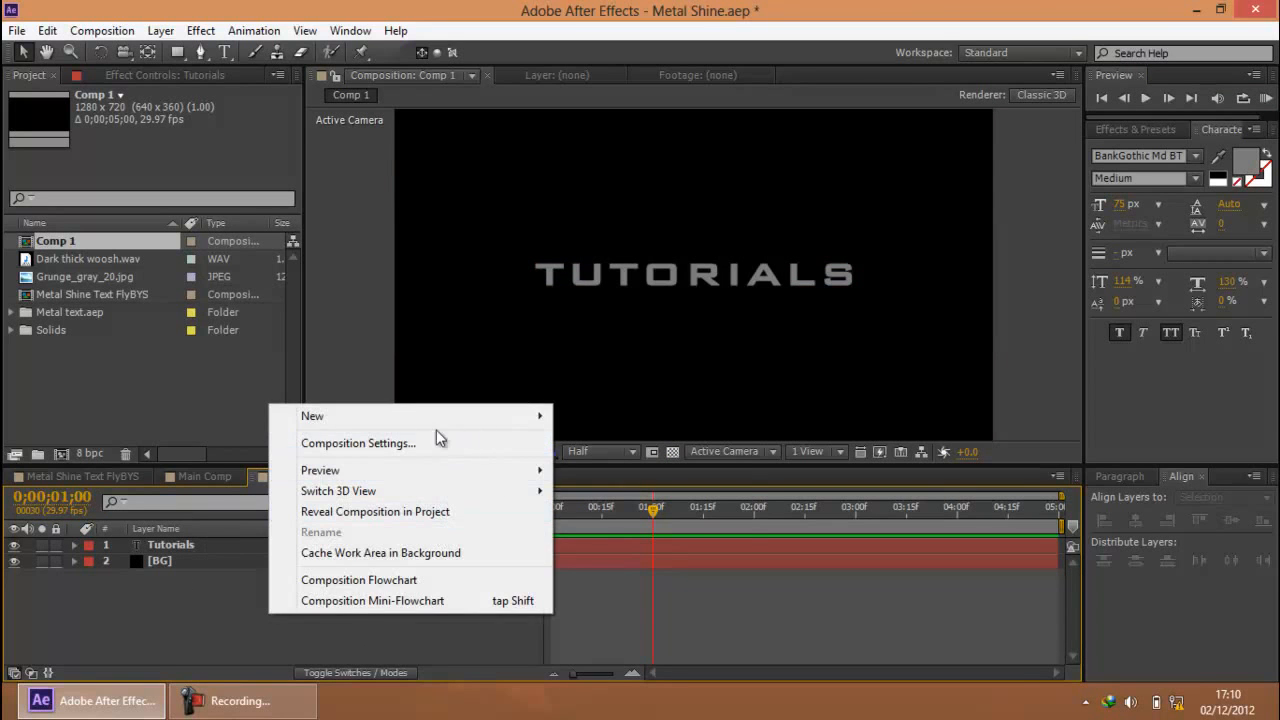
mouse_move(412, 424)
click(625, 505)
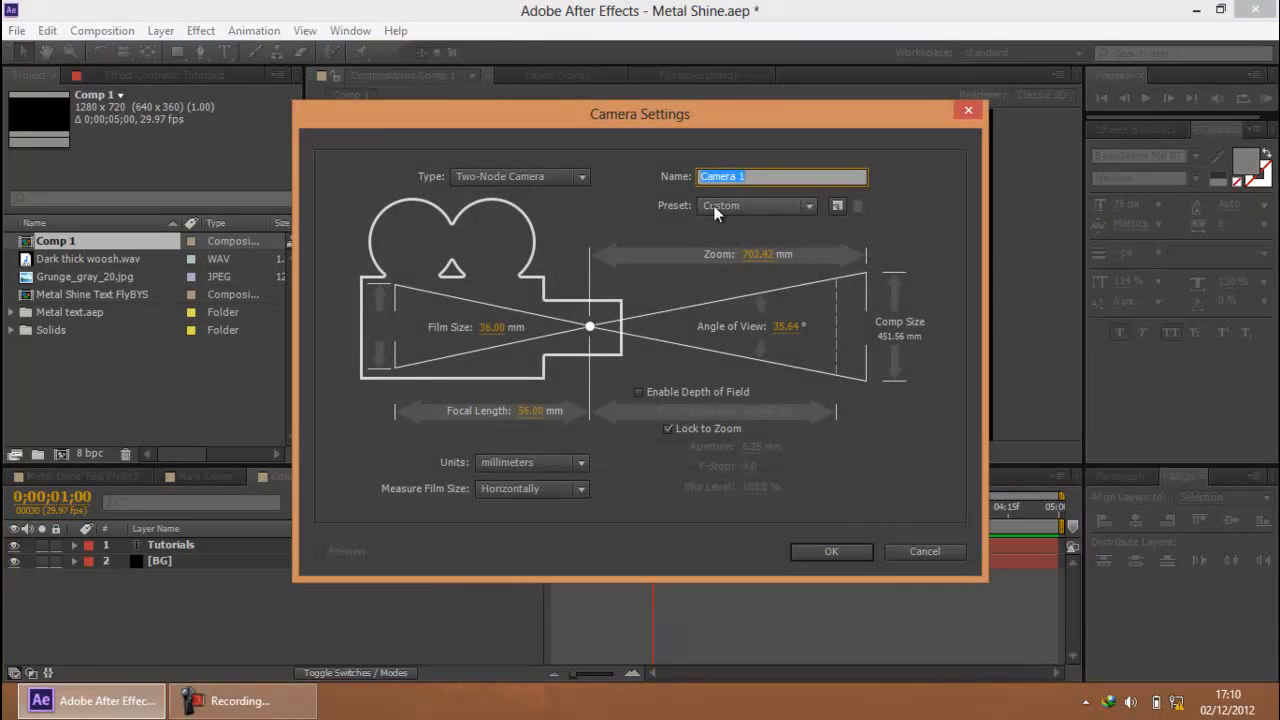
click(713, 205)
click(760, 337)
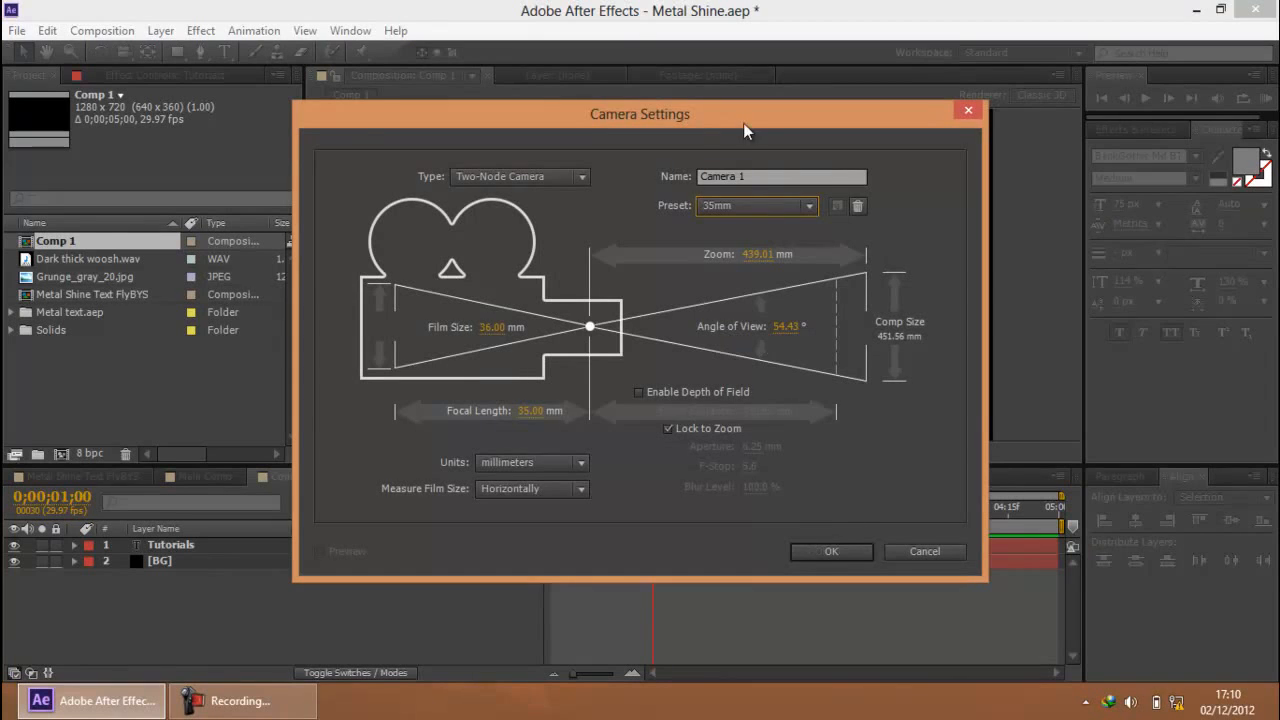
click(859, 548)
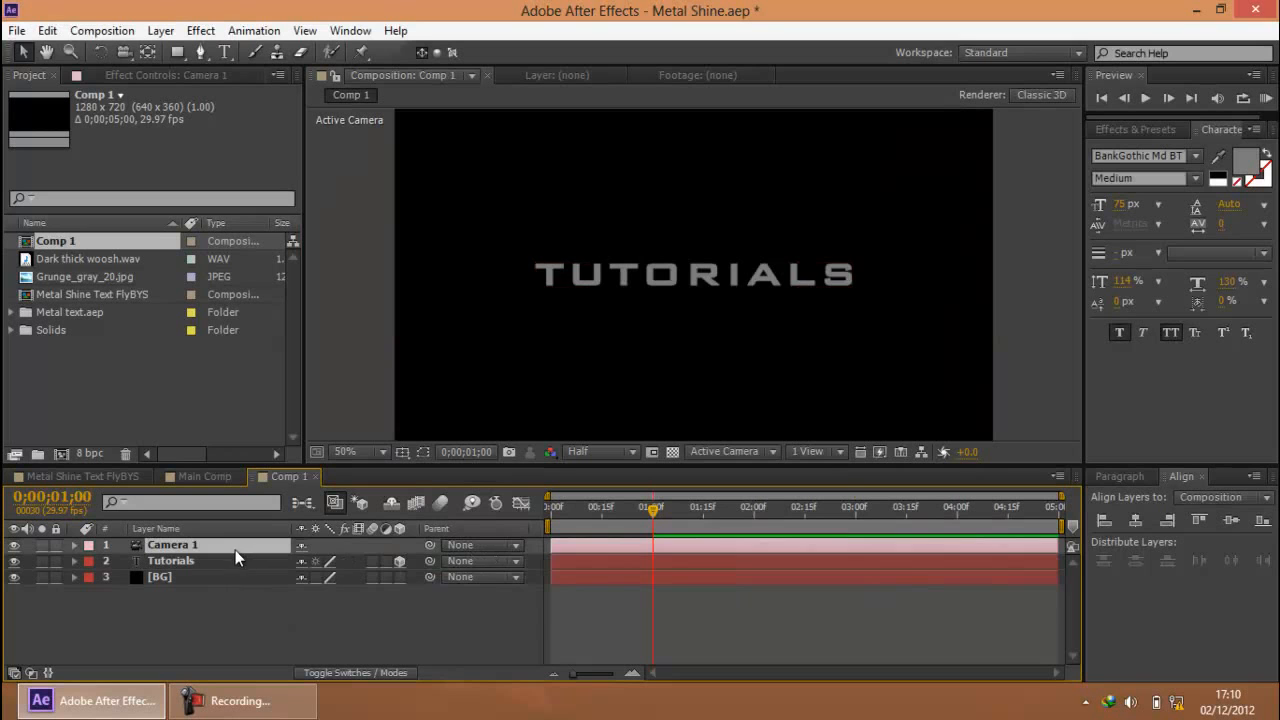
Reveal Camera 1's Position property and add a Position keyframe at the start of the composition
key(p)
key(Home)
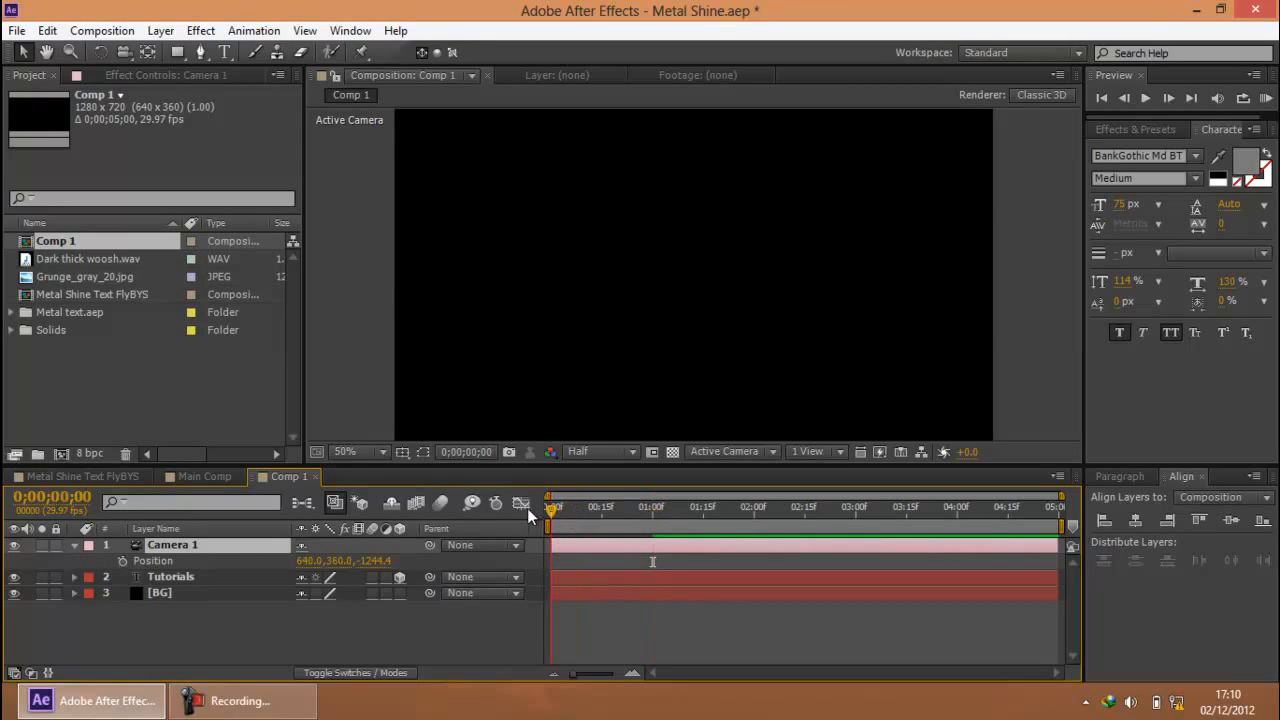
click(237, 703)
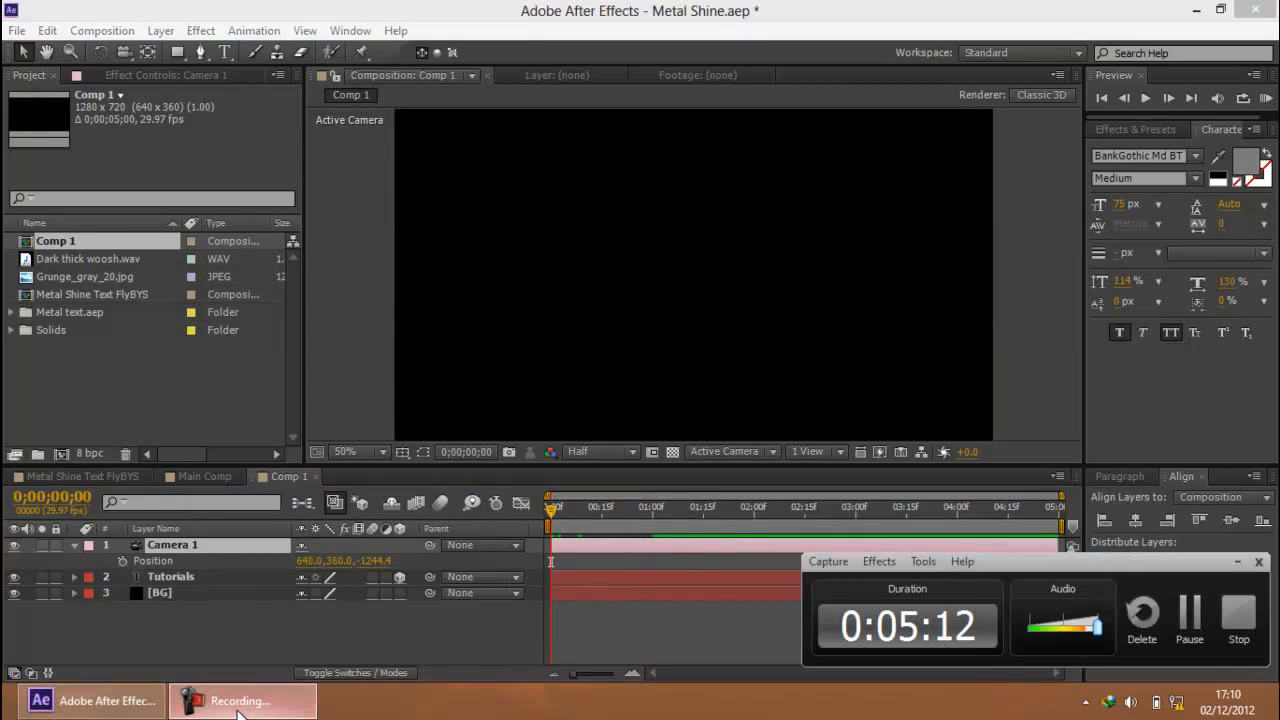
click(237, 703)
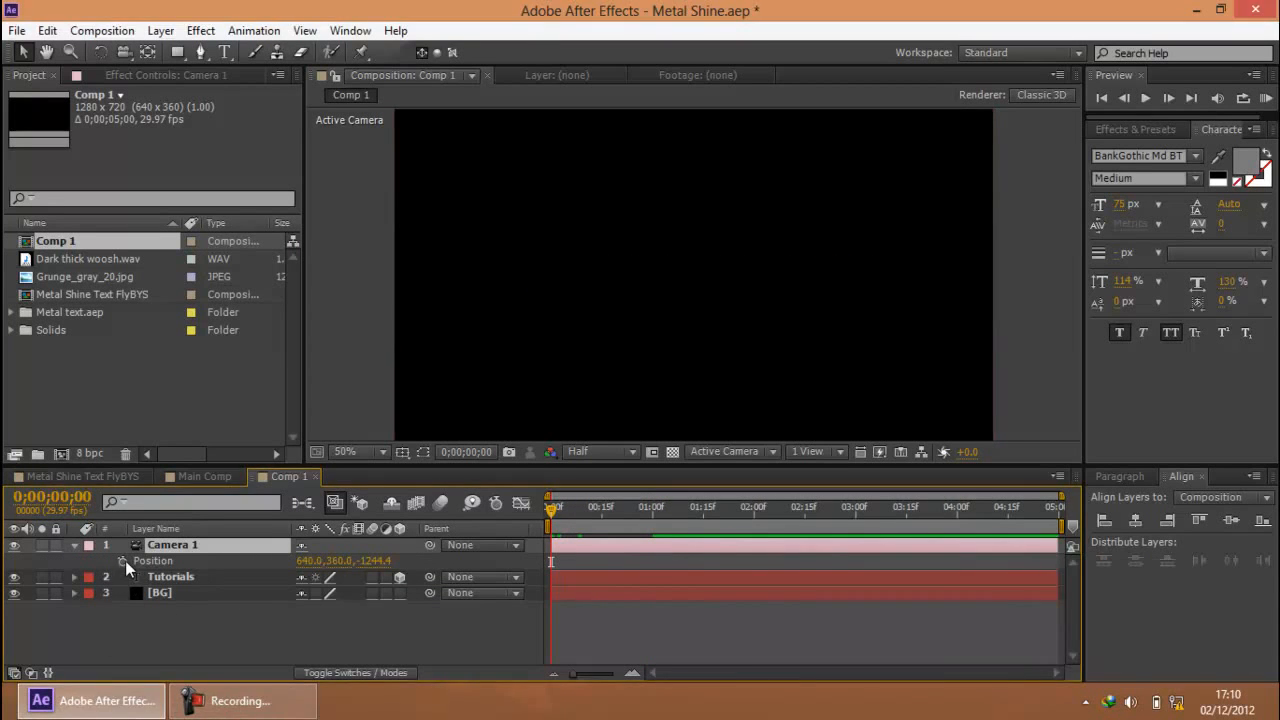
click(124, 560)
Add a camera Position keyframe at the last frame, 0;00;04;29, with the Z value set to -1026.4
click(795, 510)
click(1011, 510)
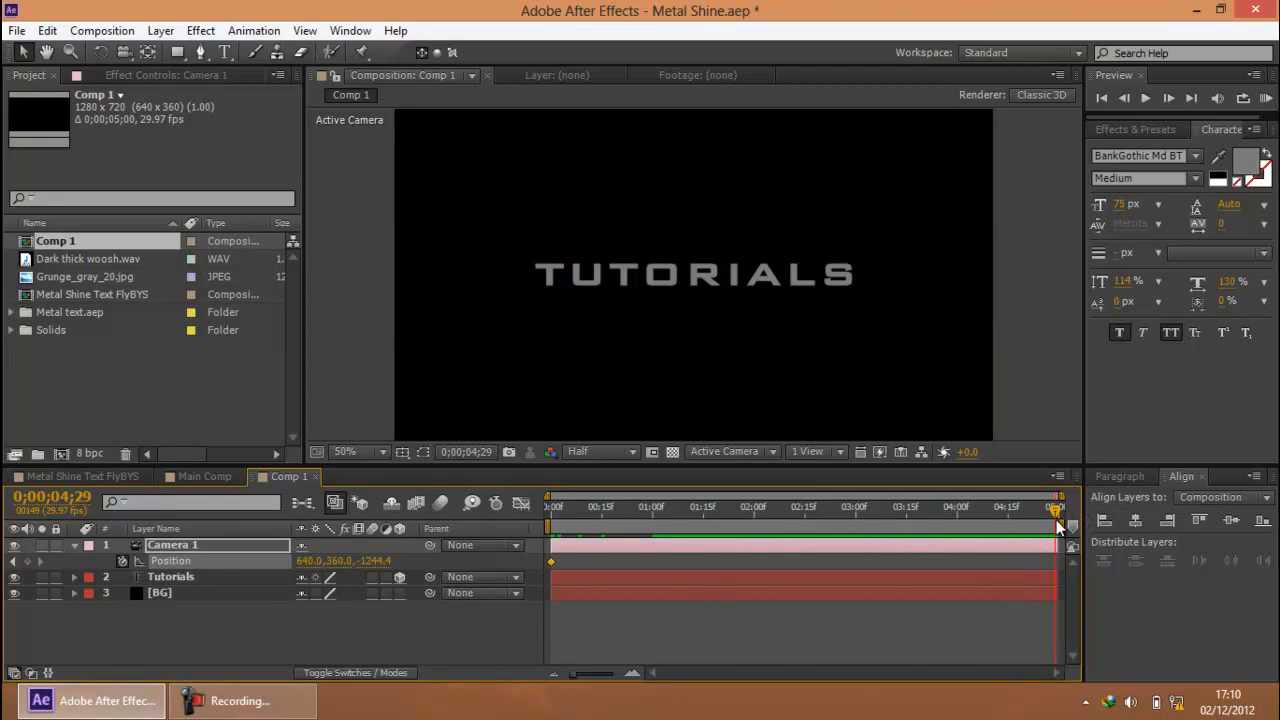
key(Page_Down)
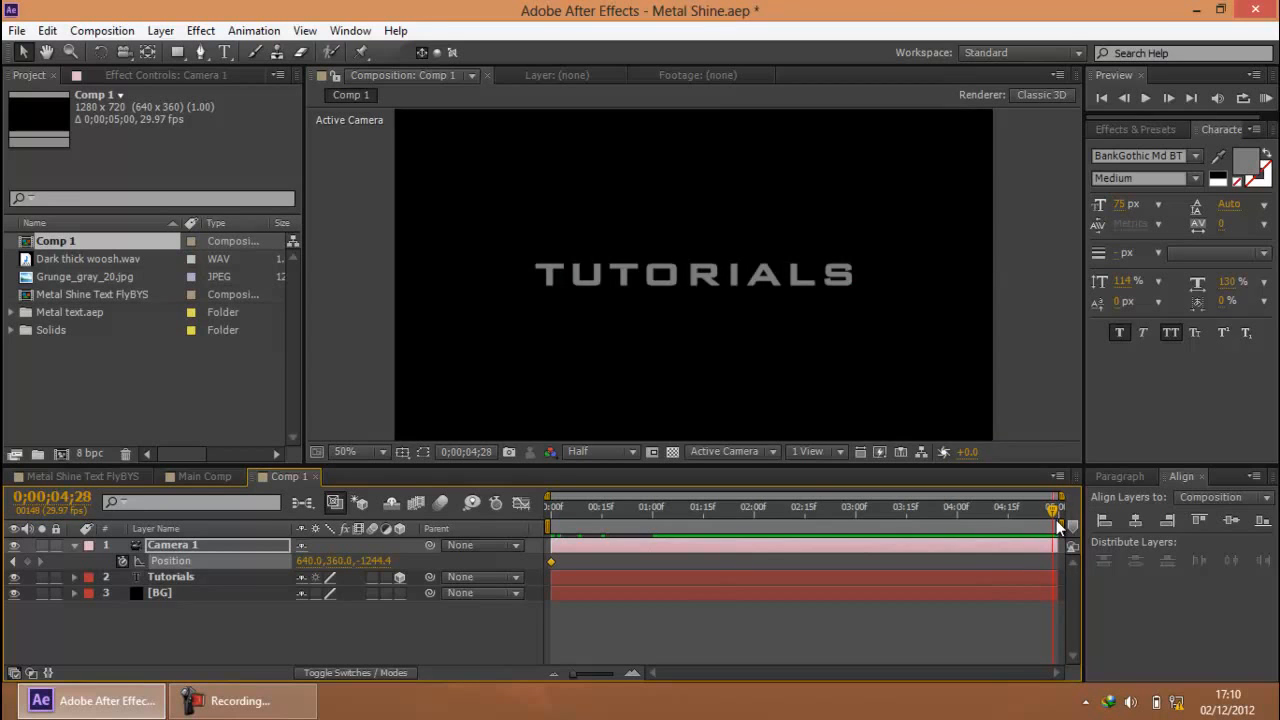
key(Page_Down)
key(Page_Down)
key(Page_Up)
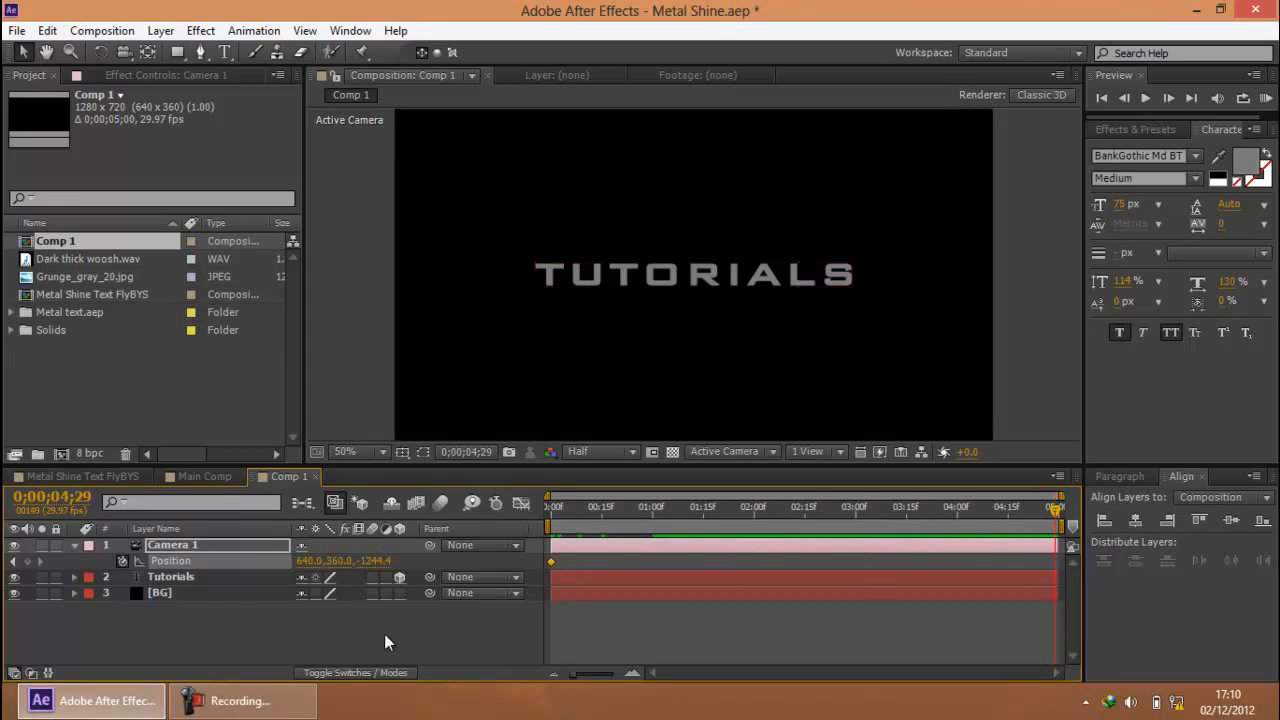
drag(376, 561, 566, 558)
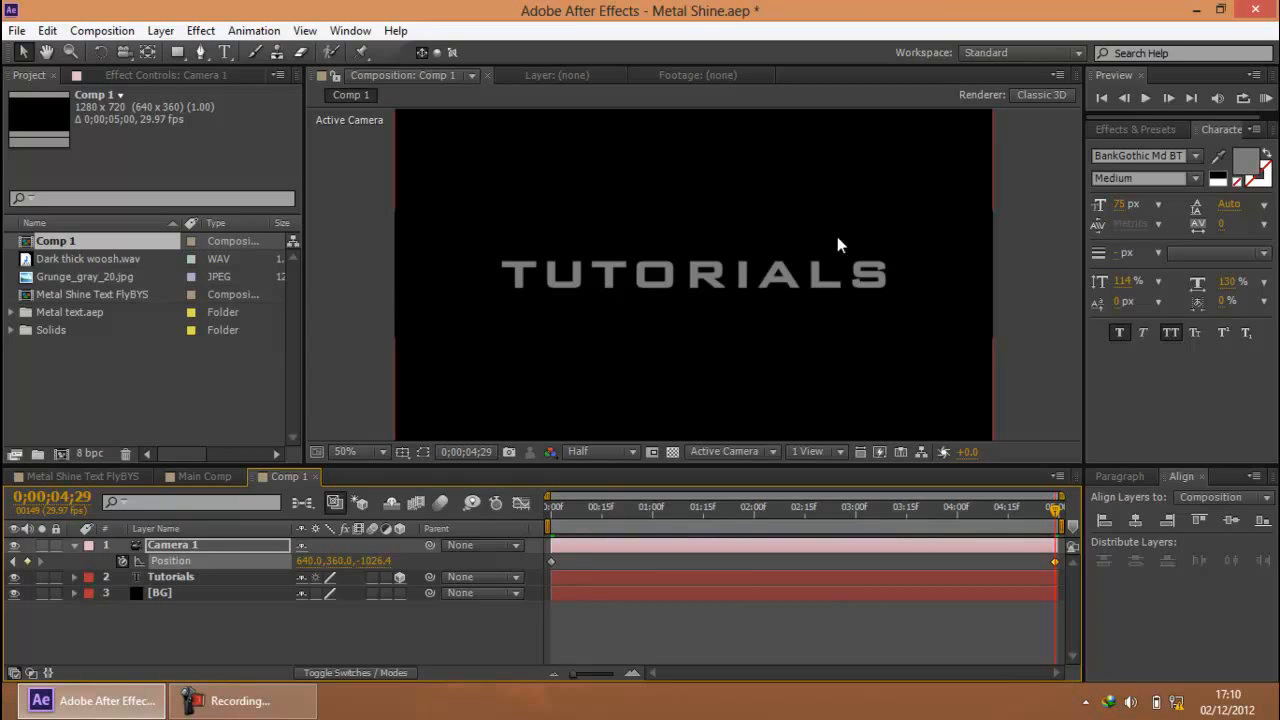
Preview the camera push-in from the start, and collapse Camera 1's properties with the time at 0;00;00;19
drag(663, 517, 499, 504)
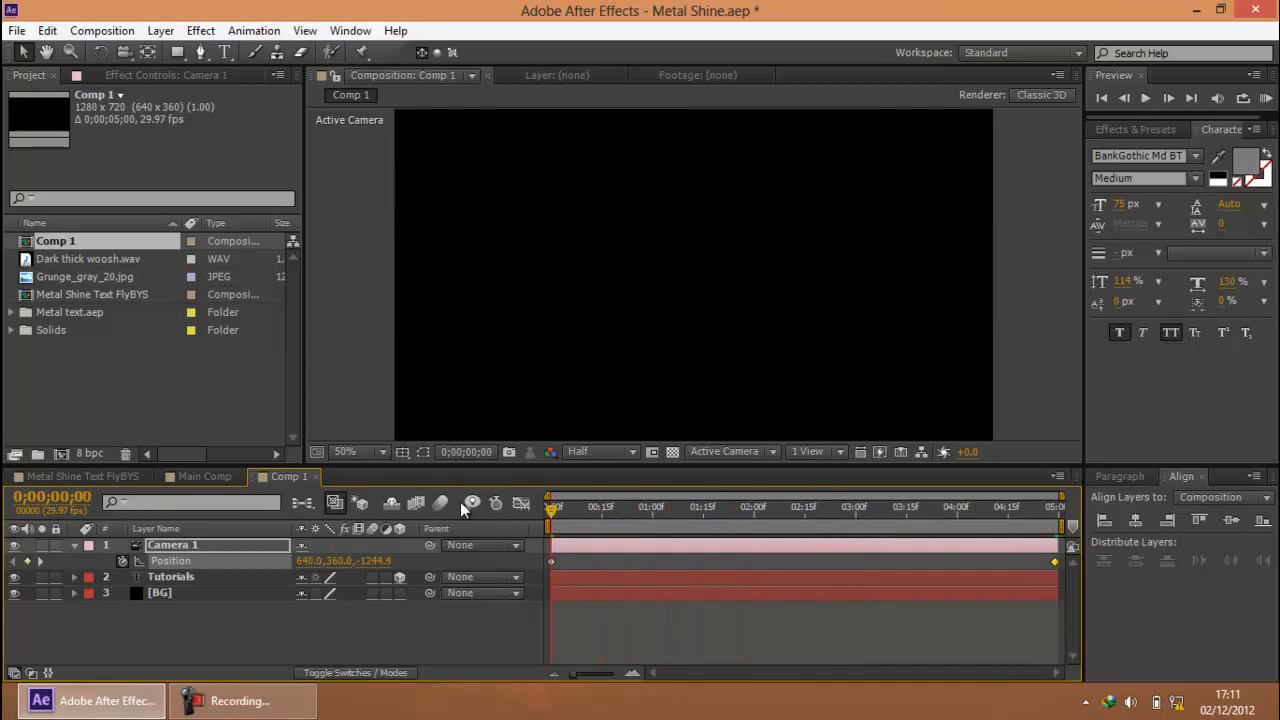
click(1266, 98)
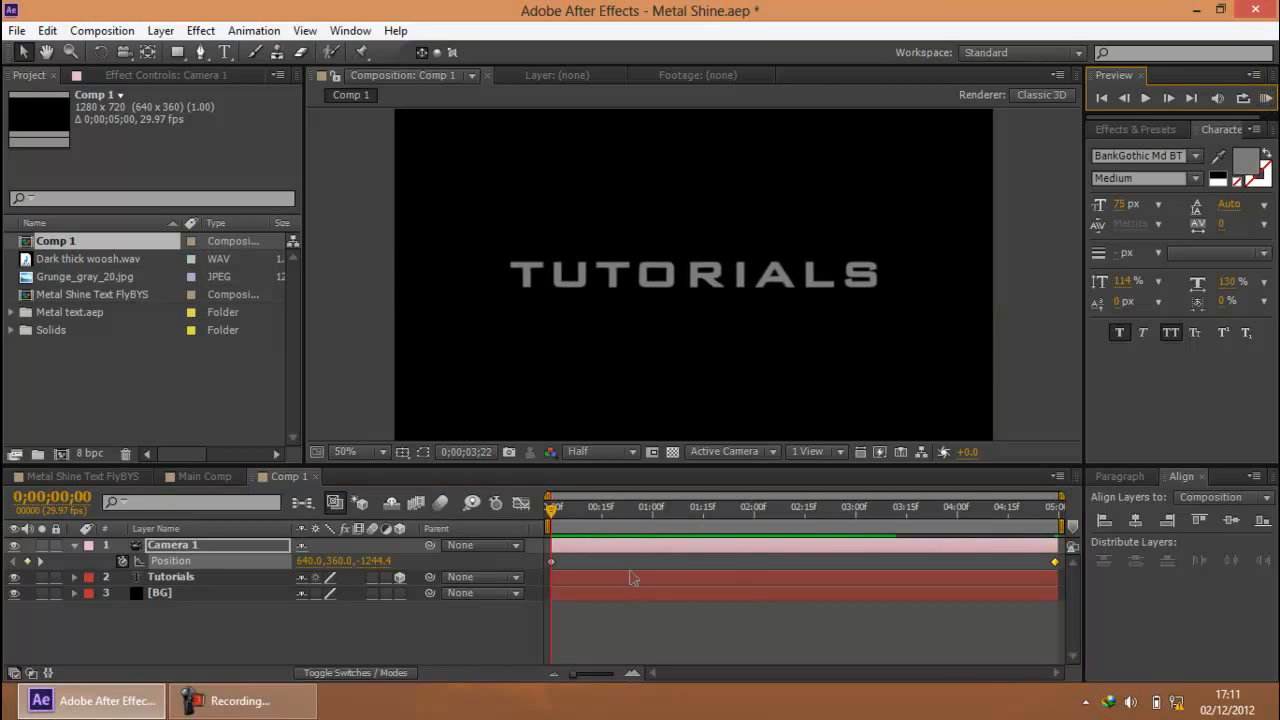
drag(585, 512, 616, 515)
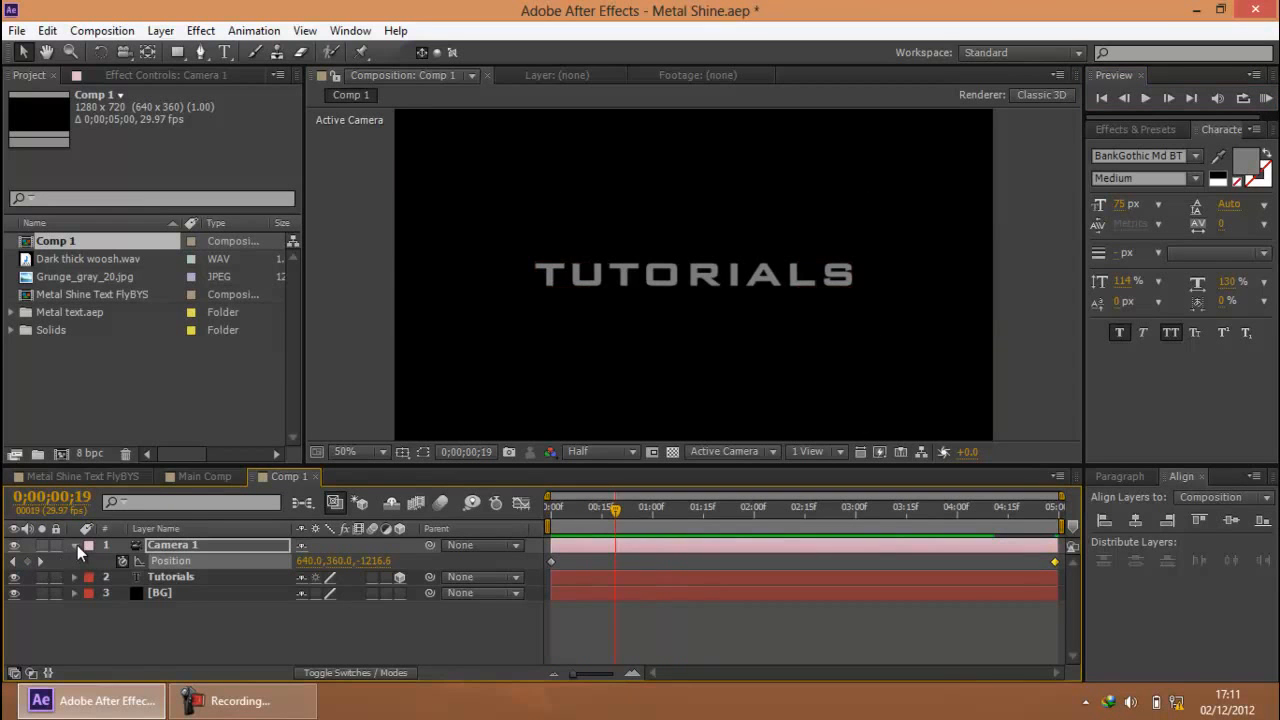
click(75, 545)
click(216, 619)
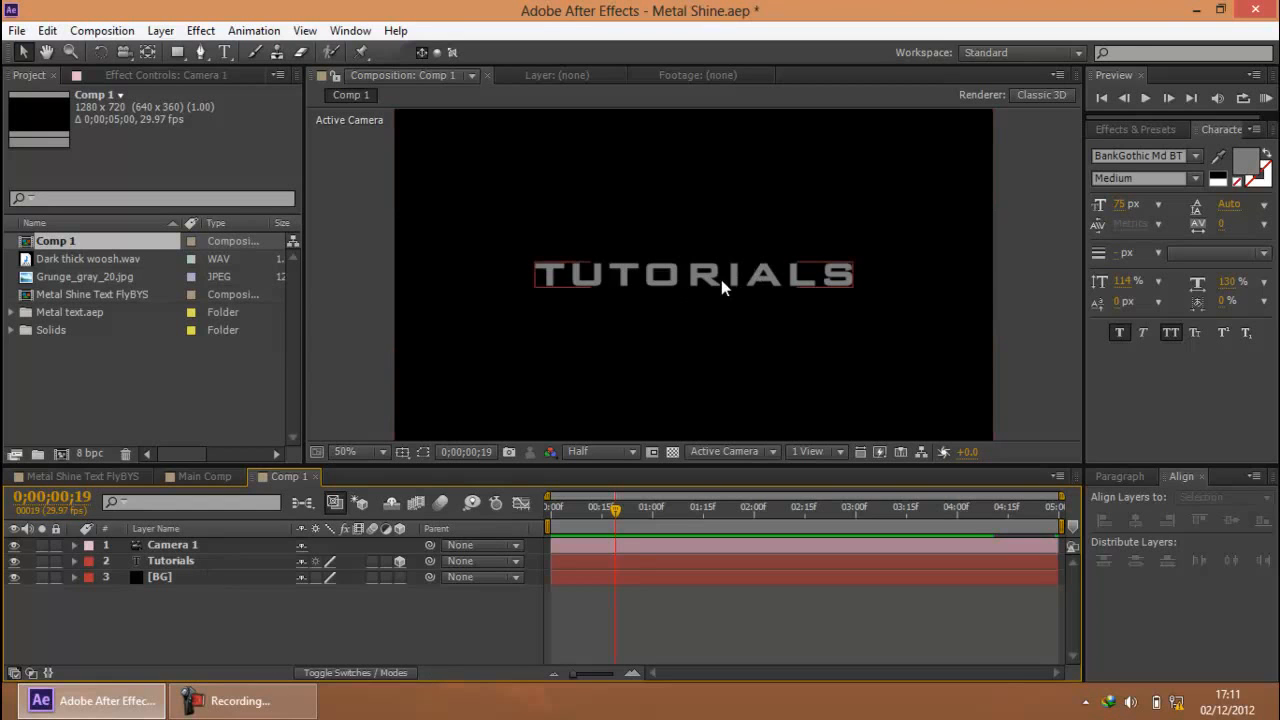
Search the effects and presets for "cc light"
click(1135, 129)
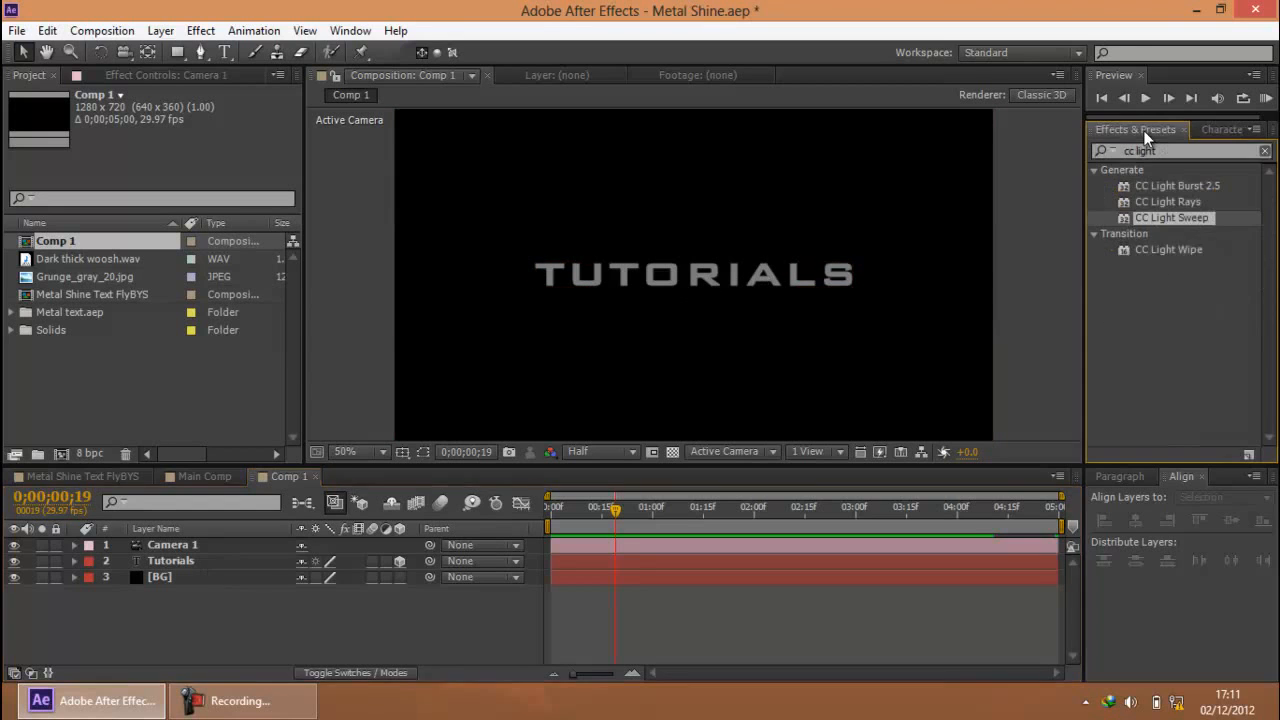
click(1205, 152)
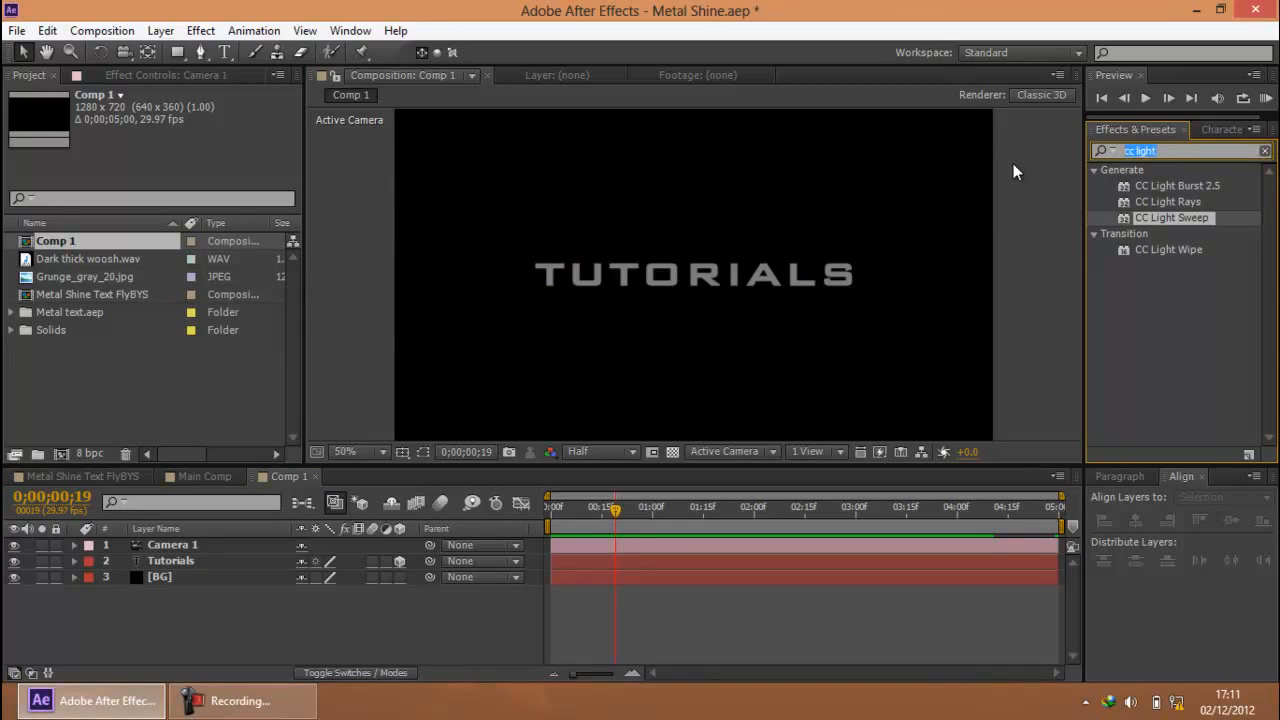
text(cc light)
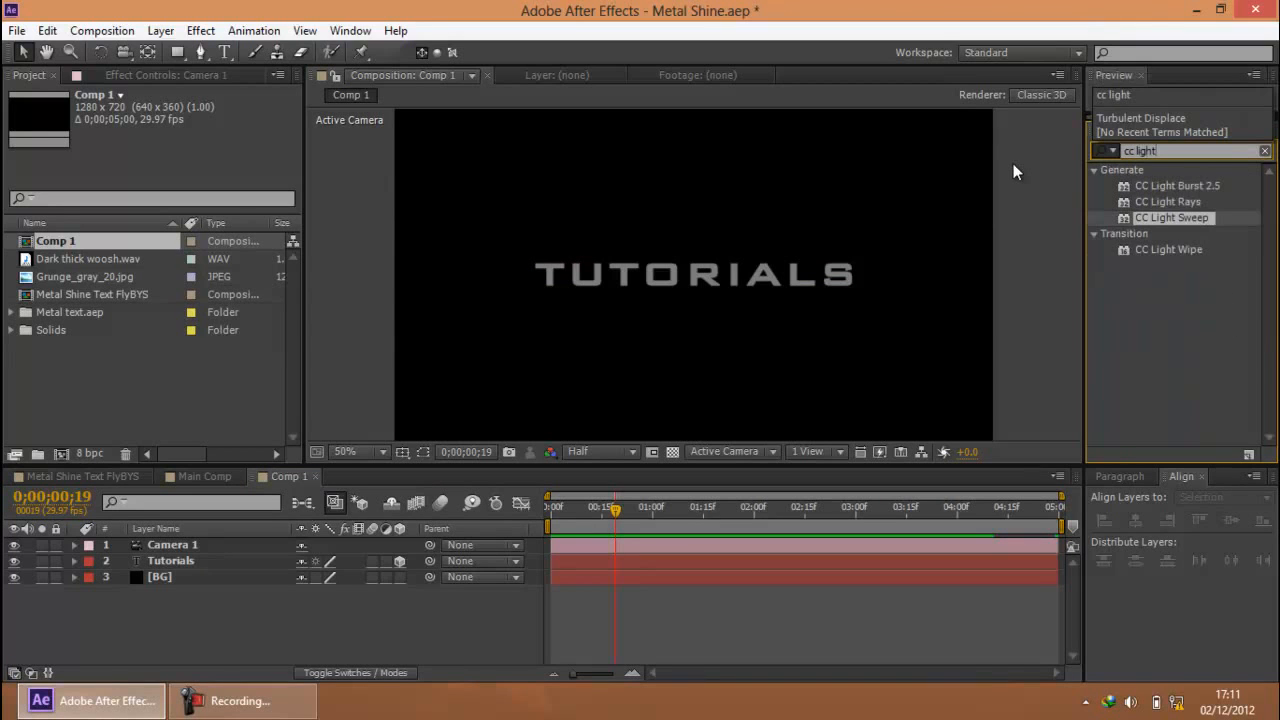
click(1184, 298)
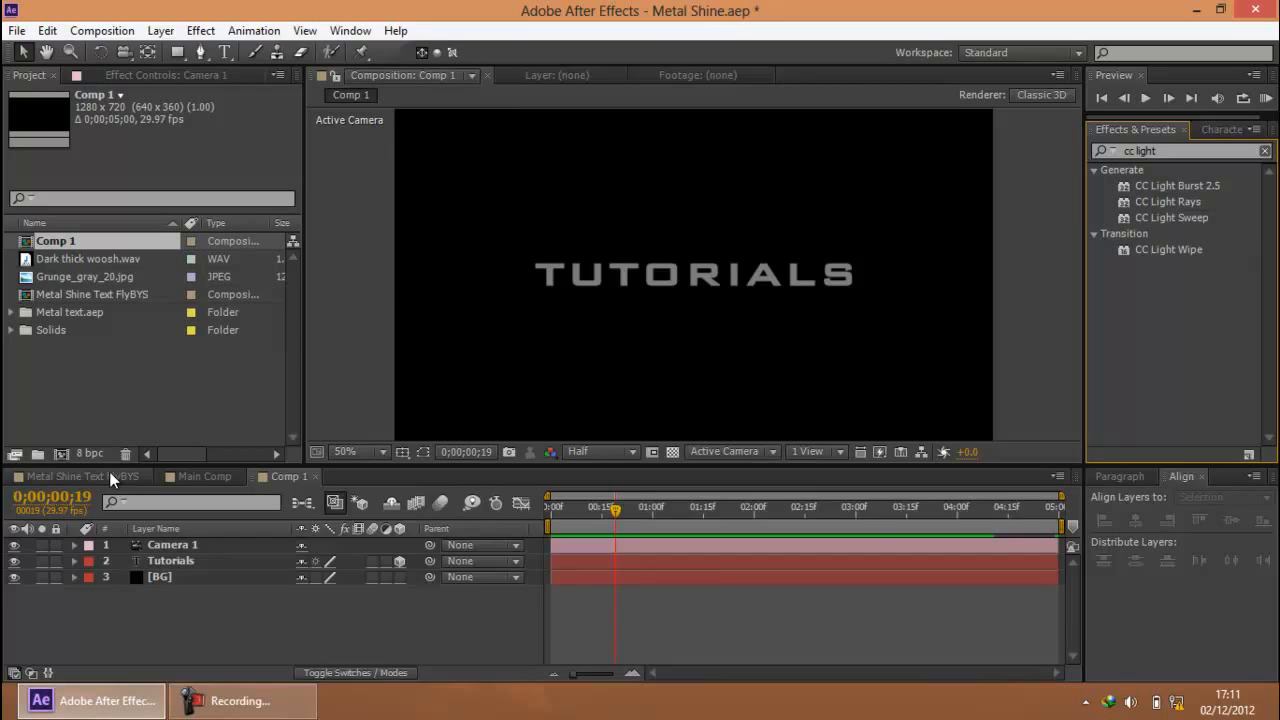
In Metal Shine Text FlyBYS, show the Grunge_gray_20.jpg layer temporarily to examine the text against it, and hide it again
click(109, 471)
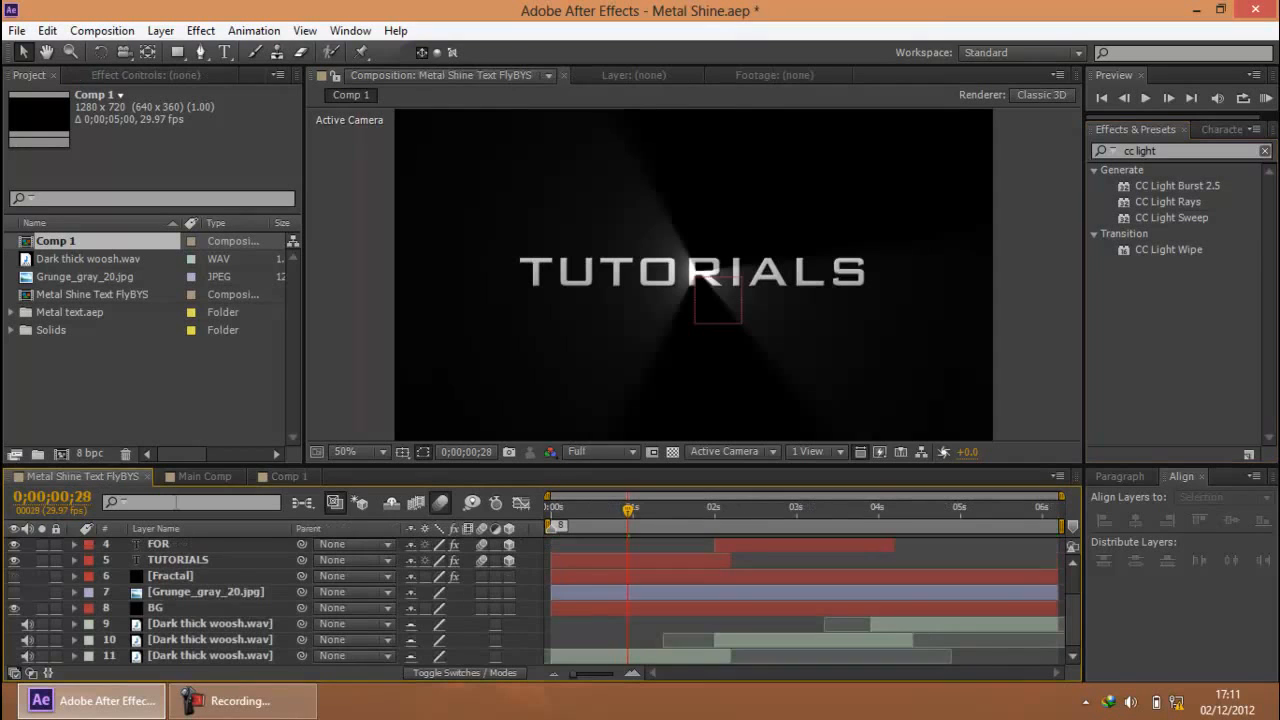
click(14, 592)
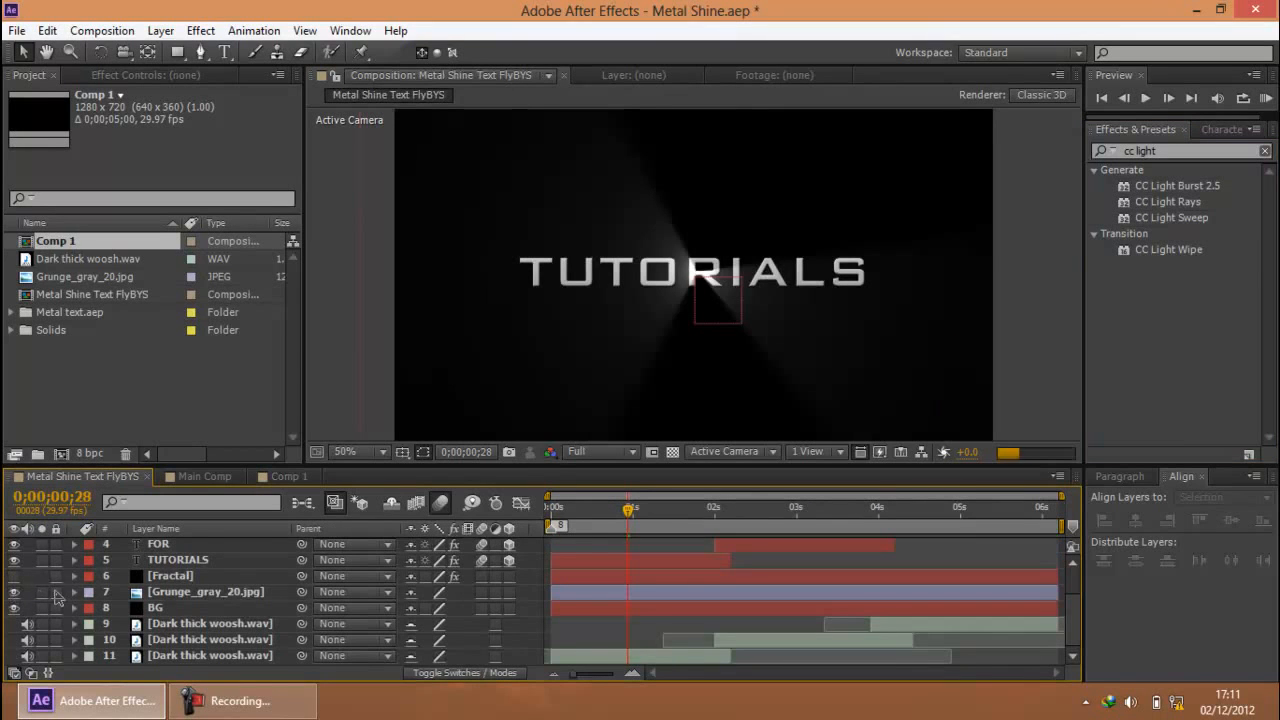
click(1008, 314)
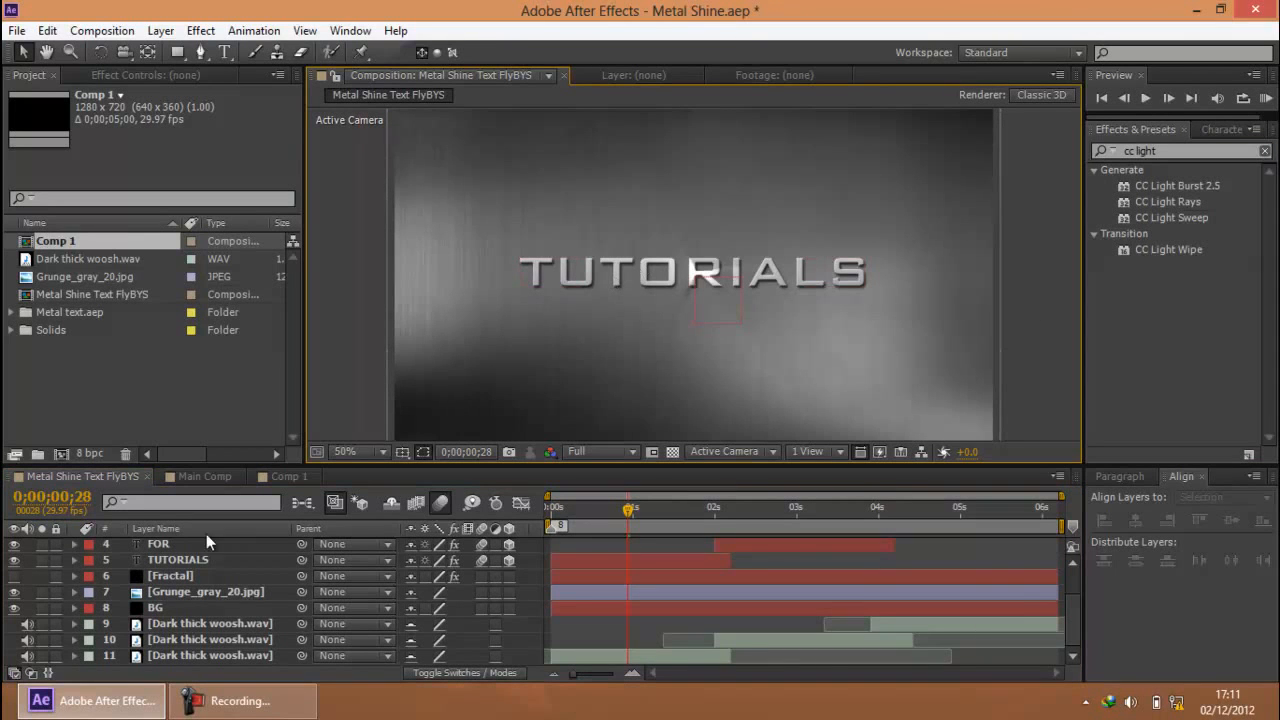
click(1179, 203)
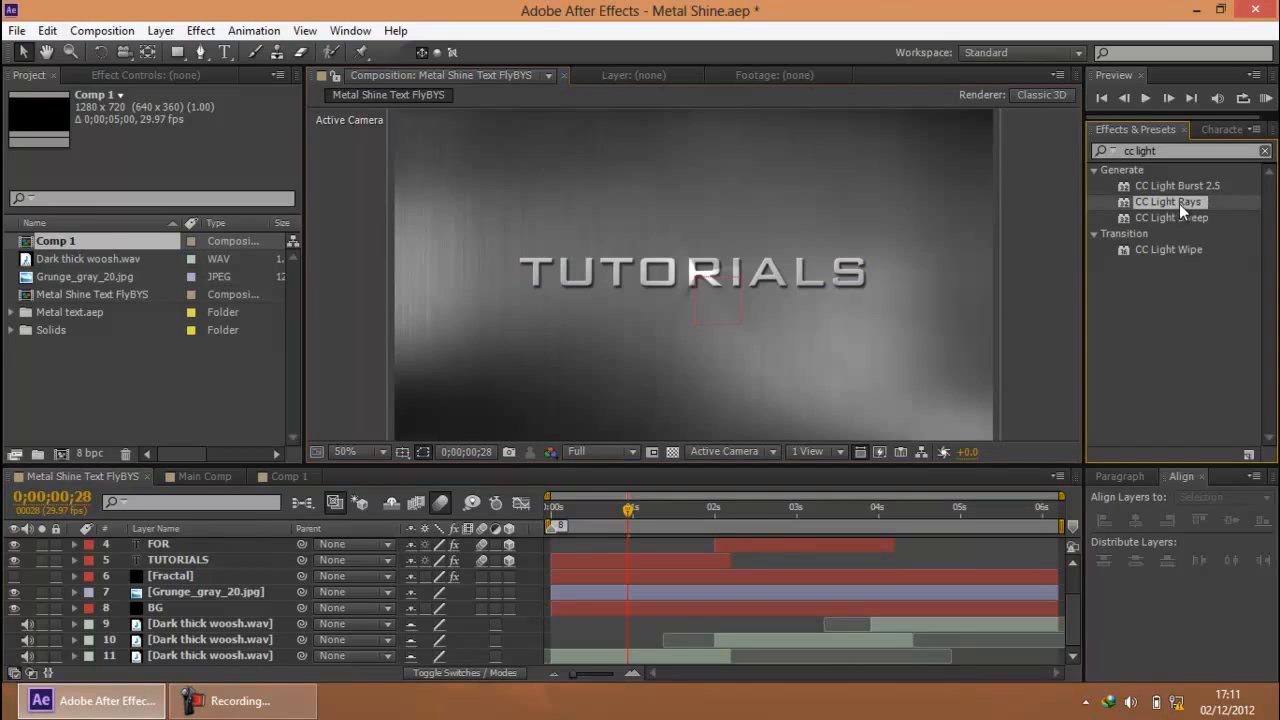
click(14, 592)
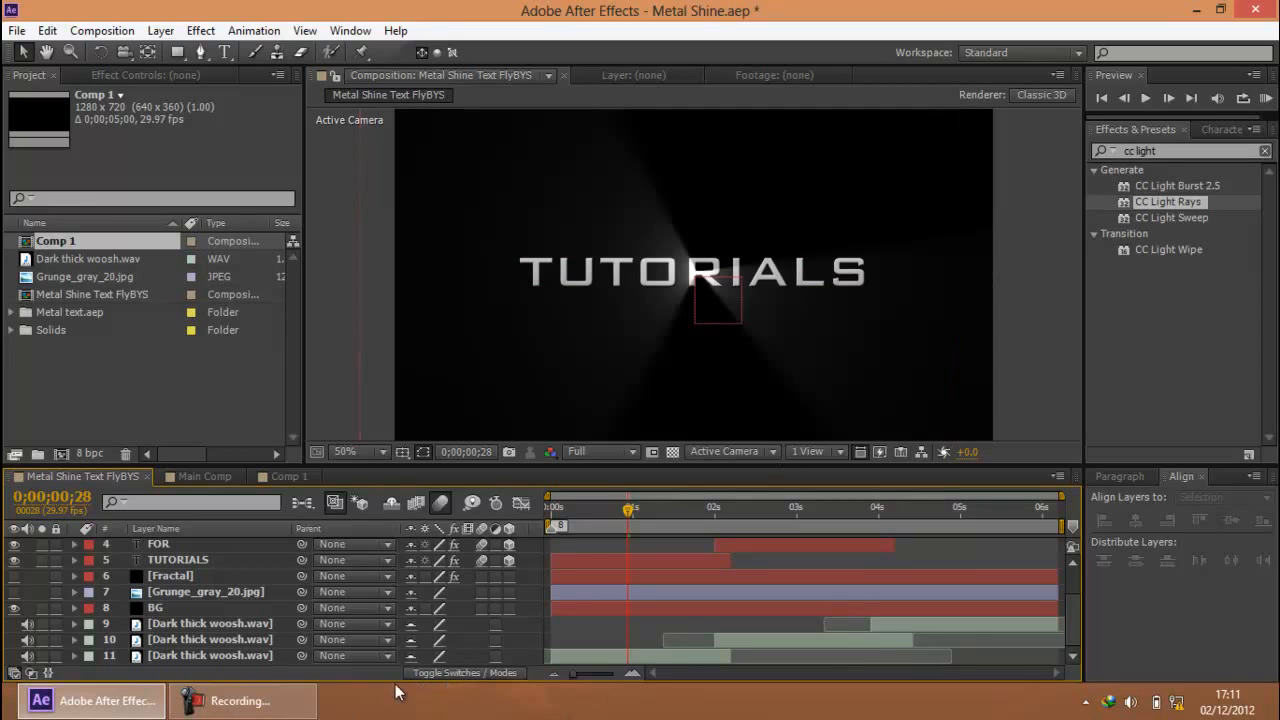
click(242, 702)
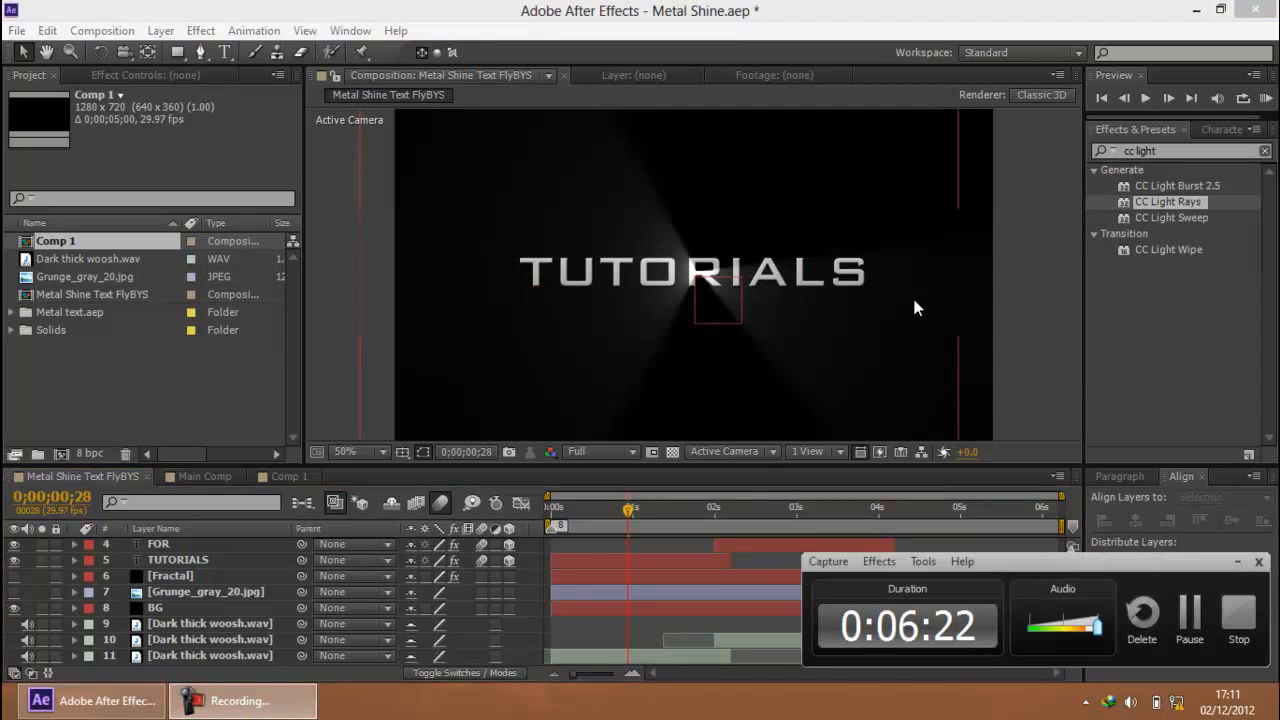
click(1238, 561)
After checking Main Comp, apply CC Light Sweep to the Tutorials layer in Comp 1 and set the preview resolution to Full
click(209, 474)
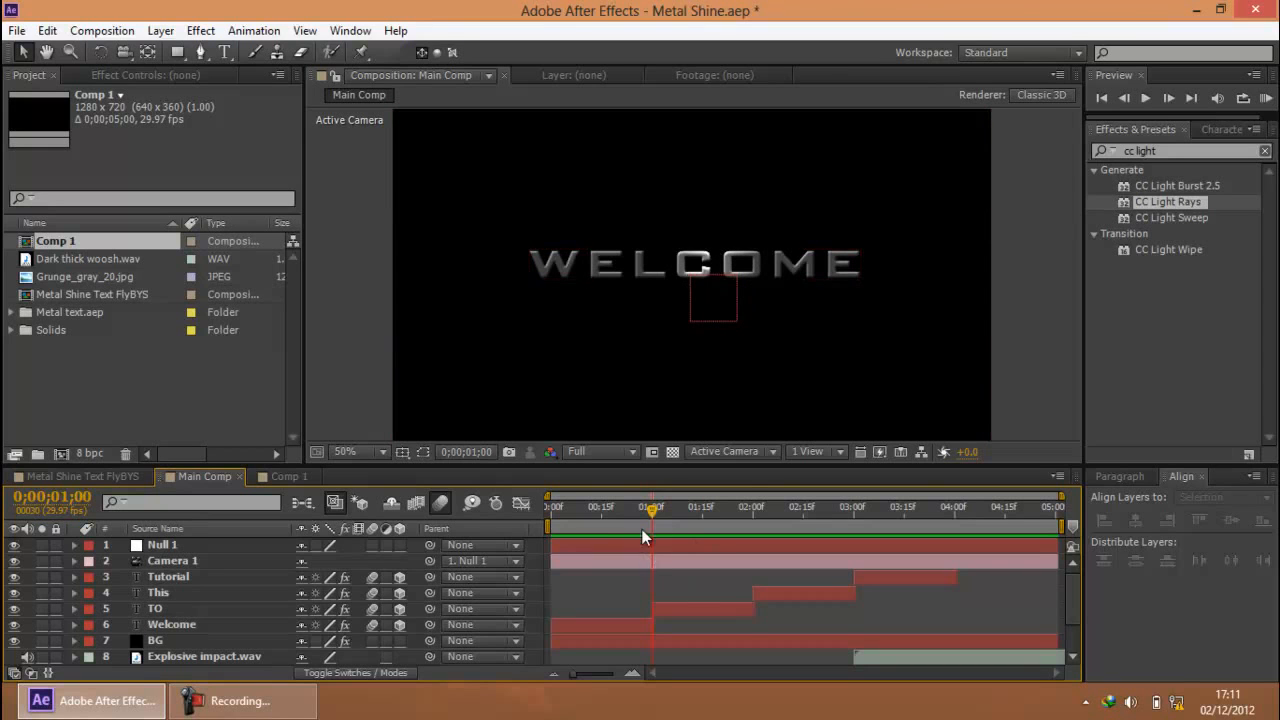
click(1180, 218)
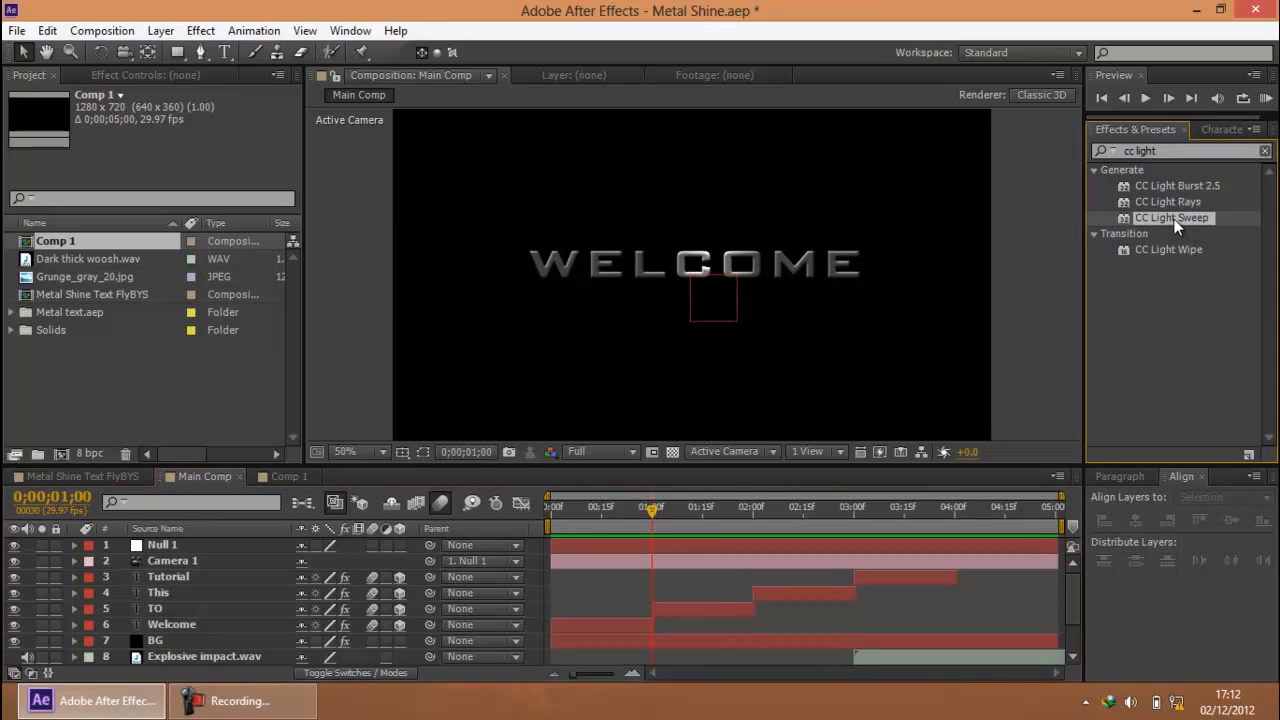
click(275, 476)
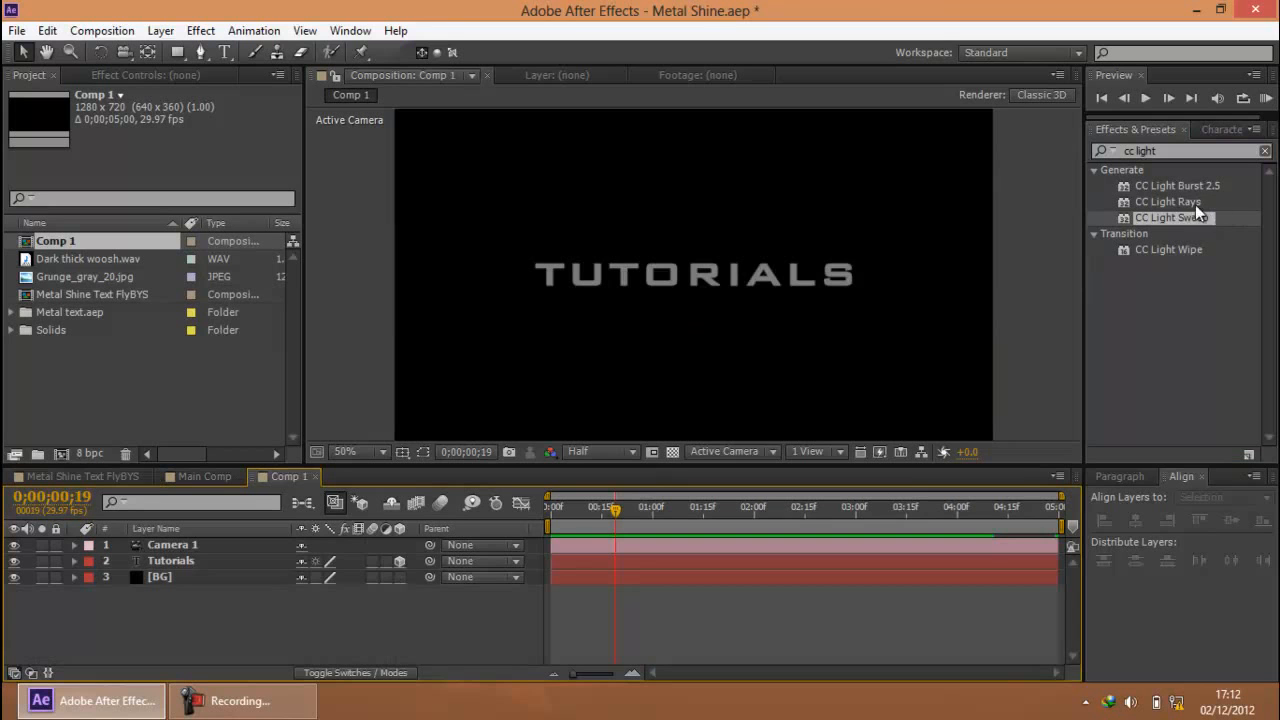
drag(1171, 220, 170, 560)
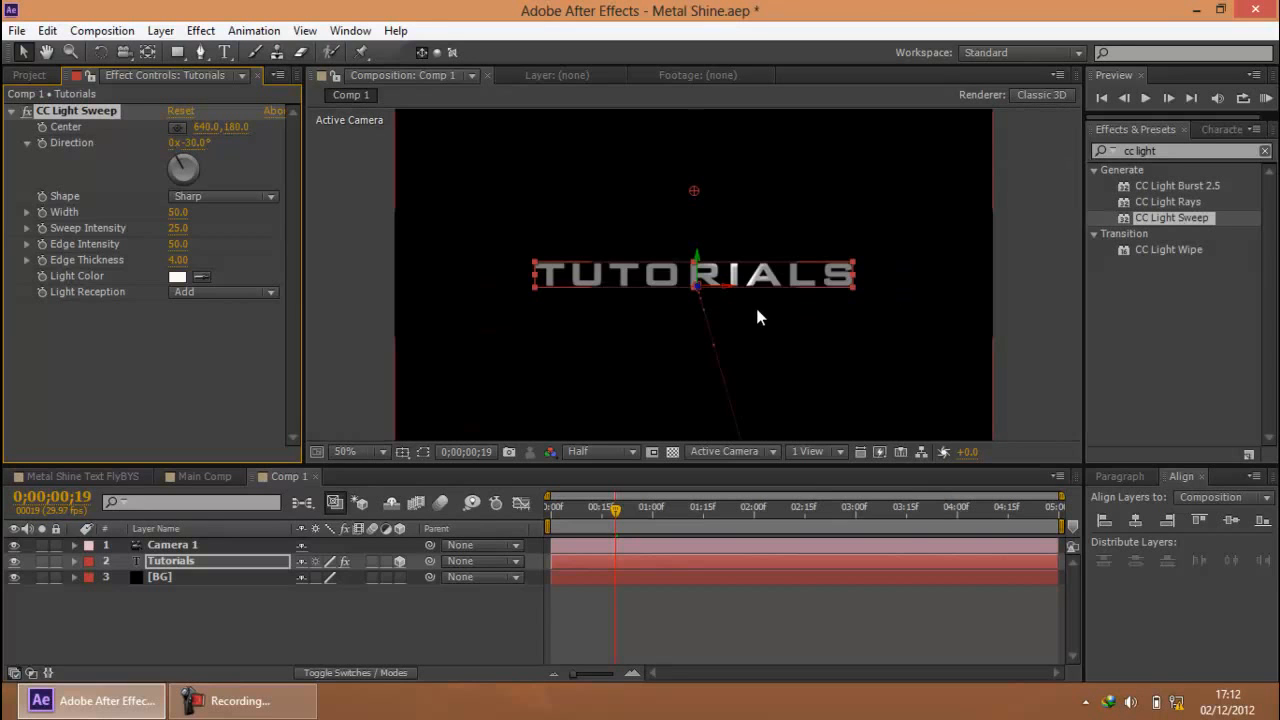
click(600, 503)
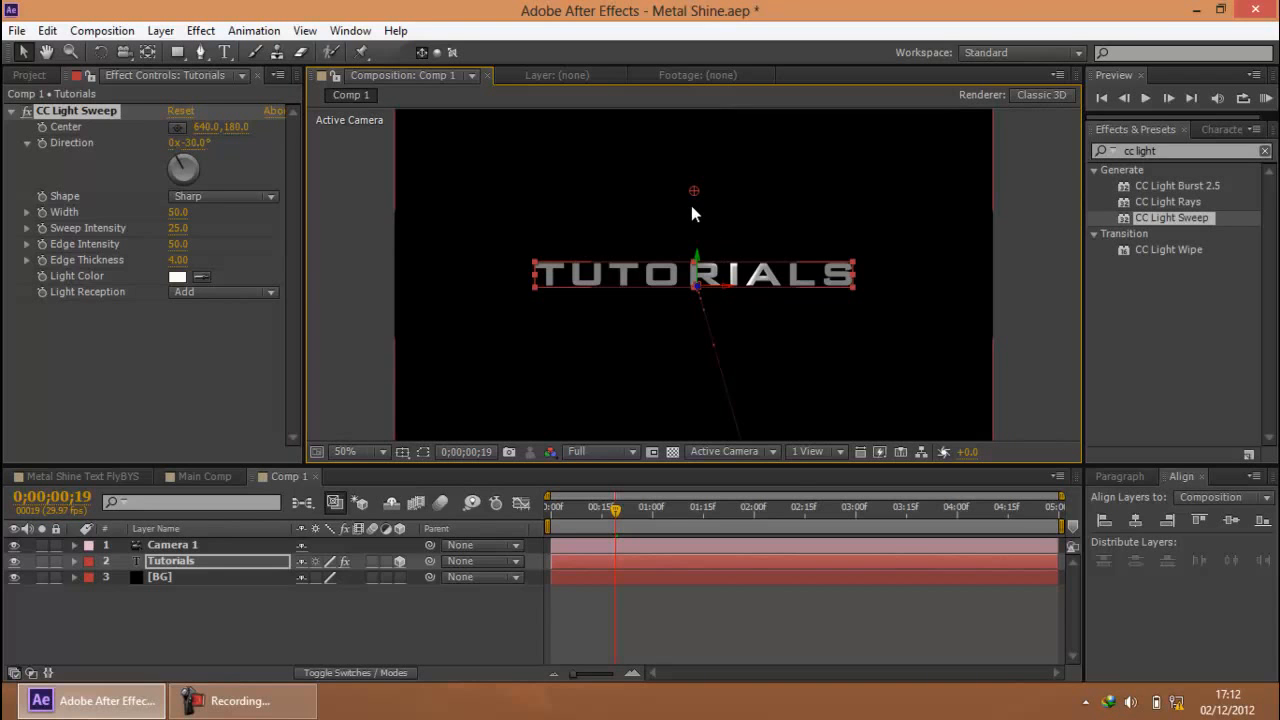
Move the CC Light Sweep center onto the letter O of the title, at about 554, 364
click(80, 114)
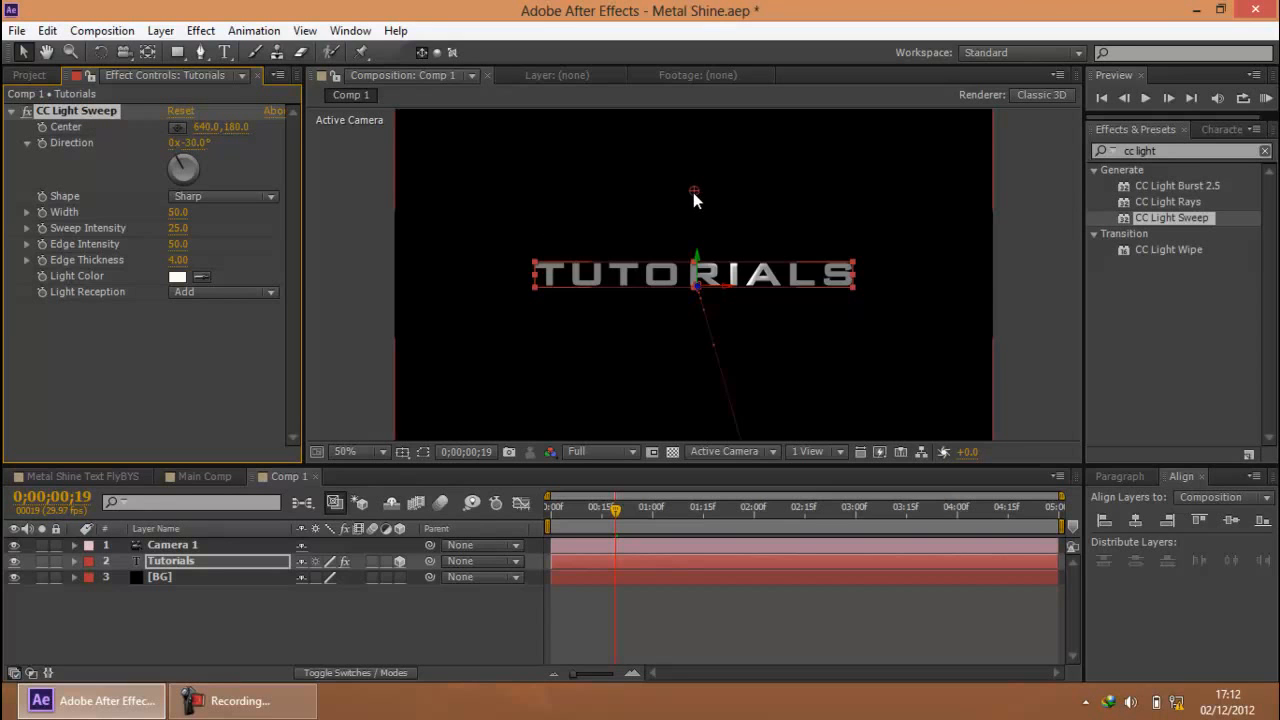
drag(694, 193, 668, 275)
scroll(914, 275, down, 2)
click(917, 276)
scroll(917, 276, up, 2)
click(75, 111)
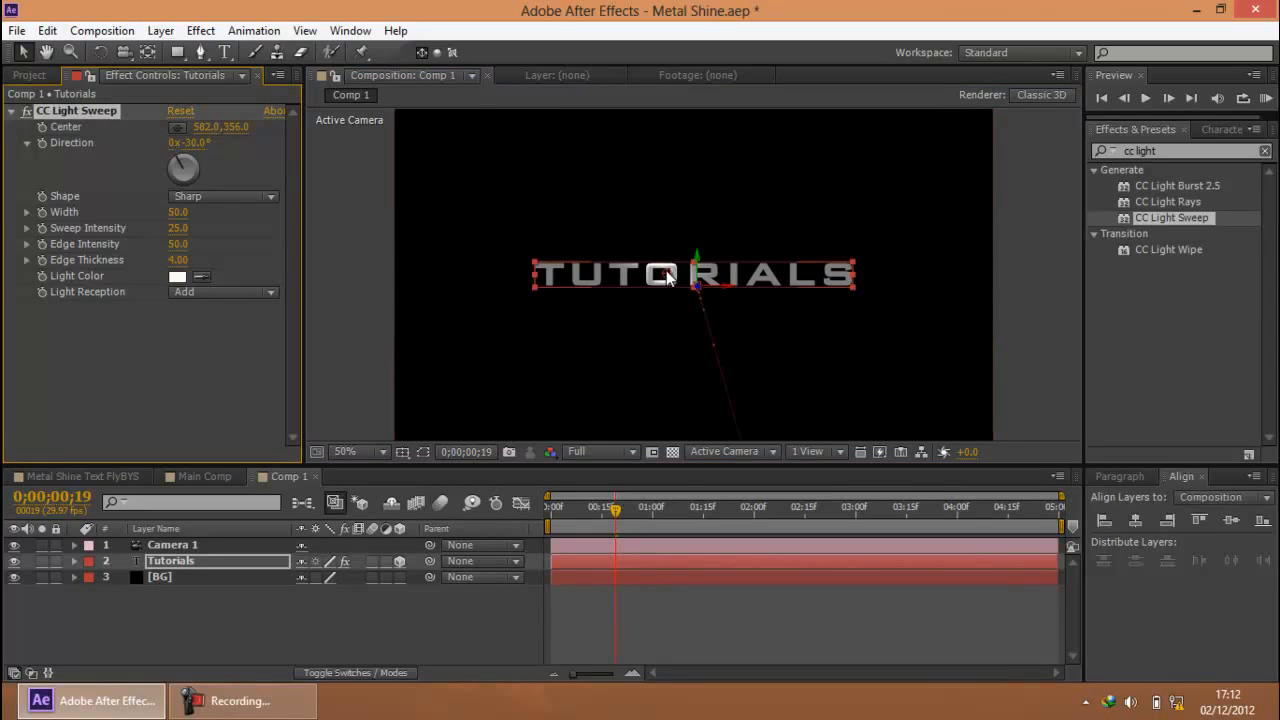
mouse_move(665, 272)
mouse_down()
mouse_move(564, 276)
mouse_move(828, 275)
mouse_move(659, 275)
mouse_up()
click(655, 280)
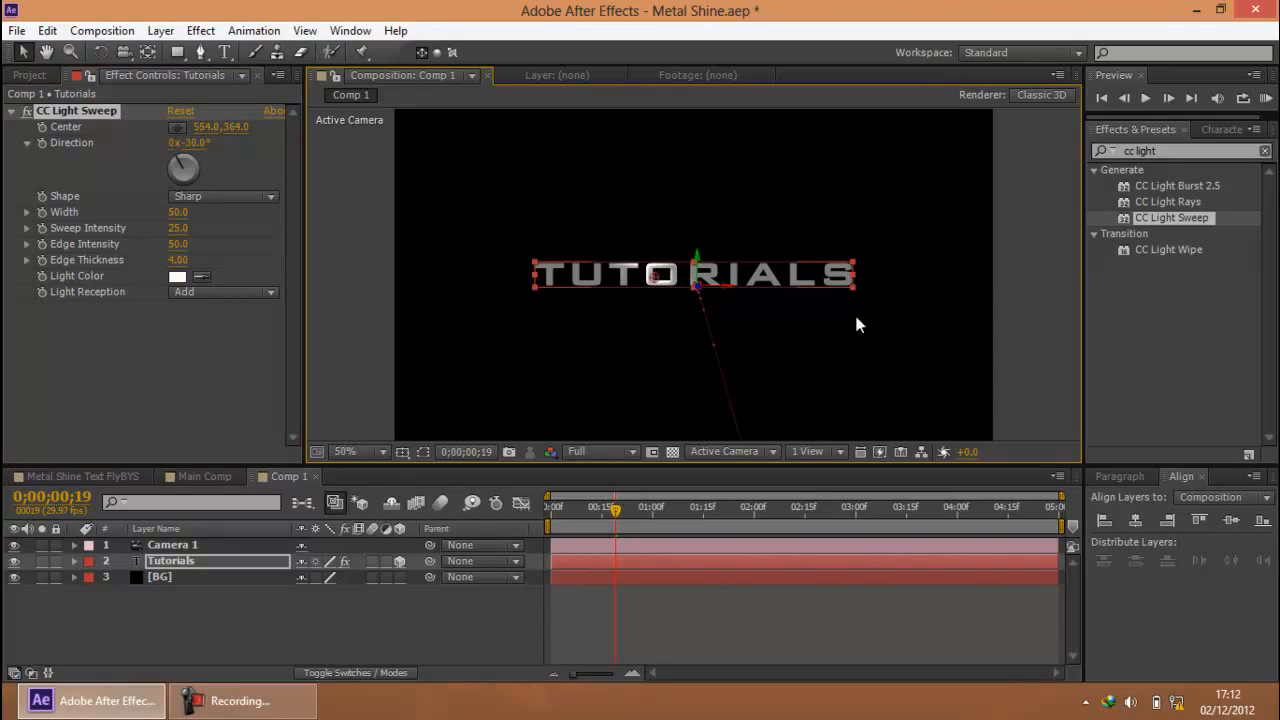
click(949, 334)
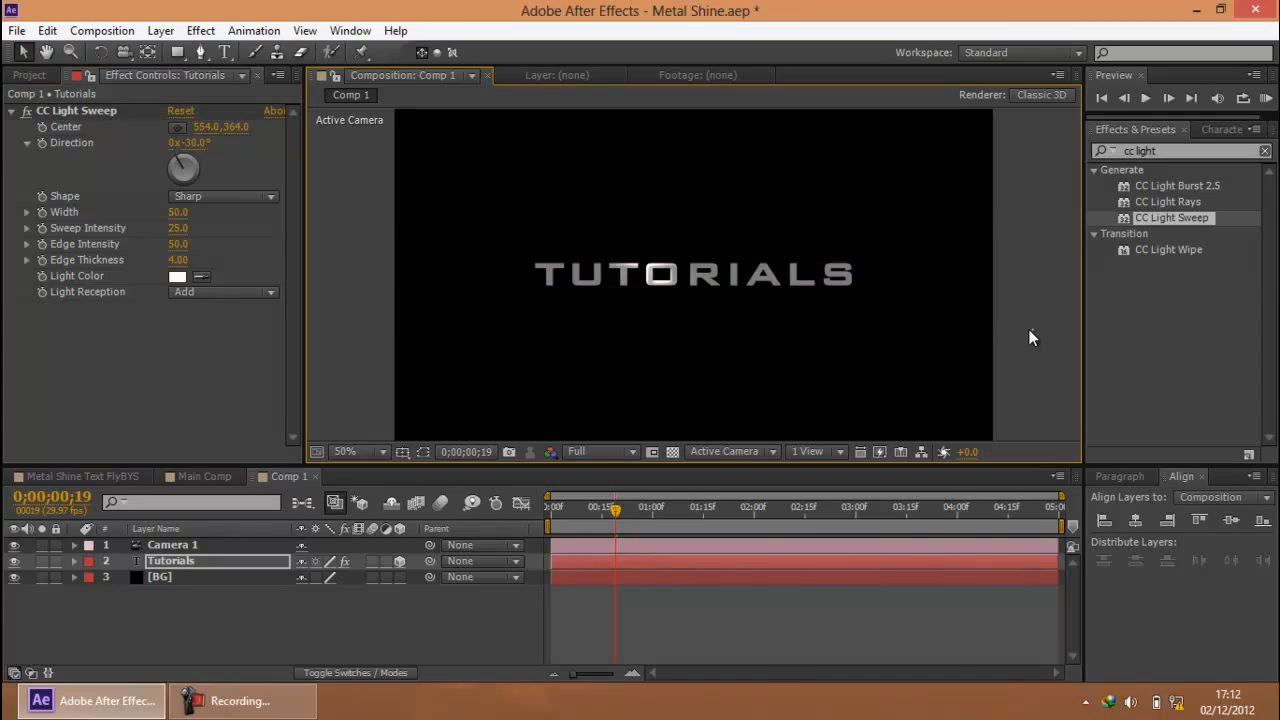
Add a CC Light Sweep Center keyframe on the Tutorials layer and line it up with the second Position keyframe
click(177, 556)
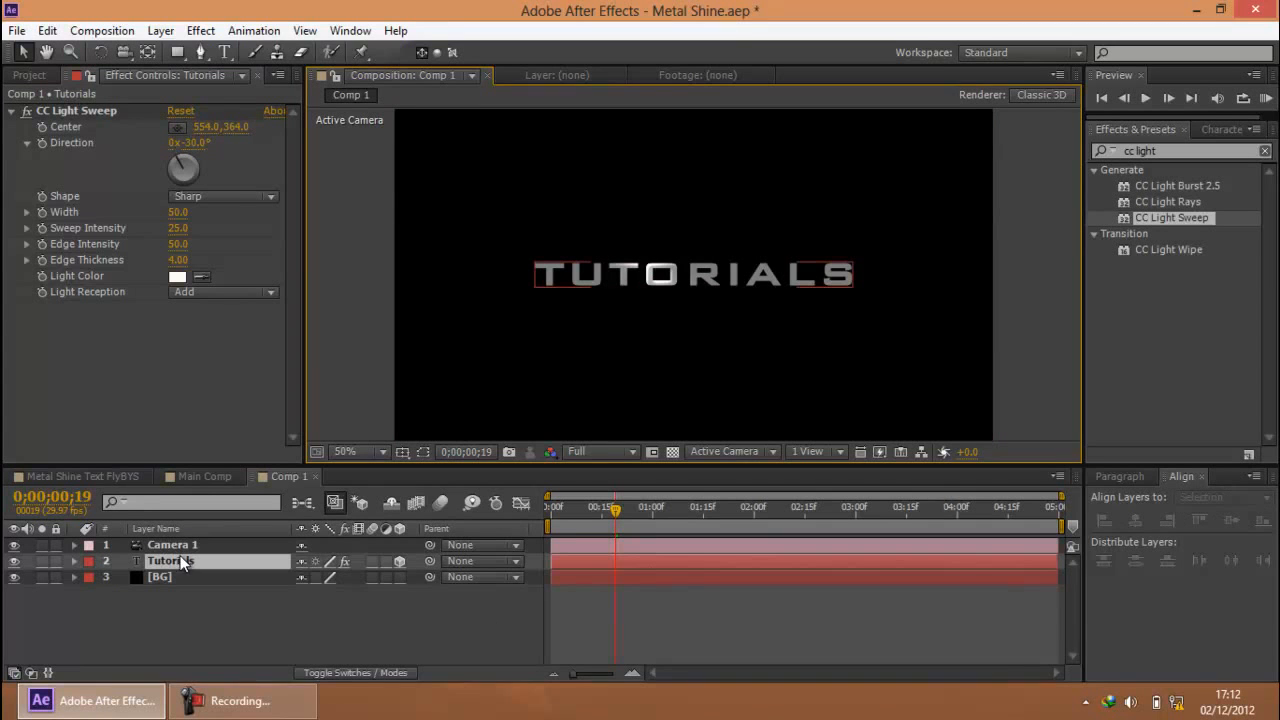
click(44, 123)
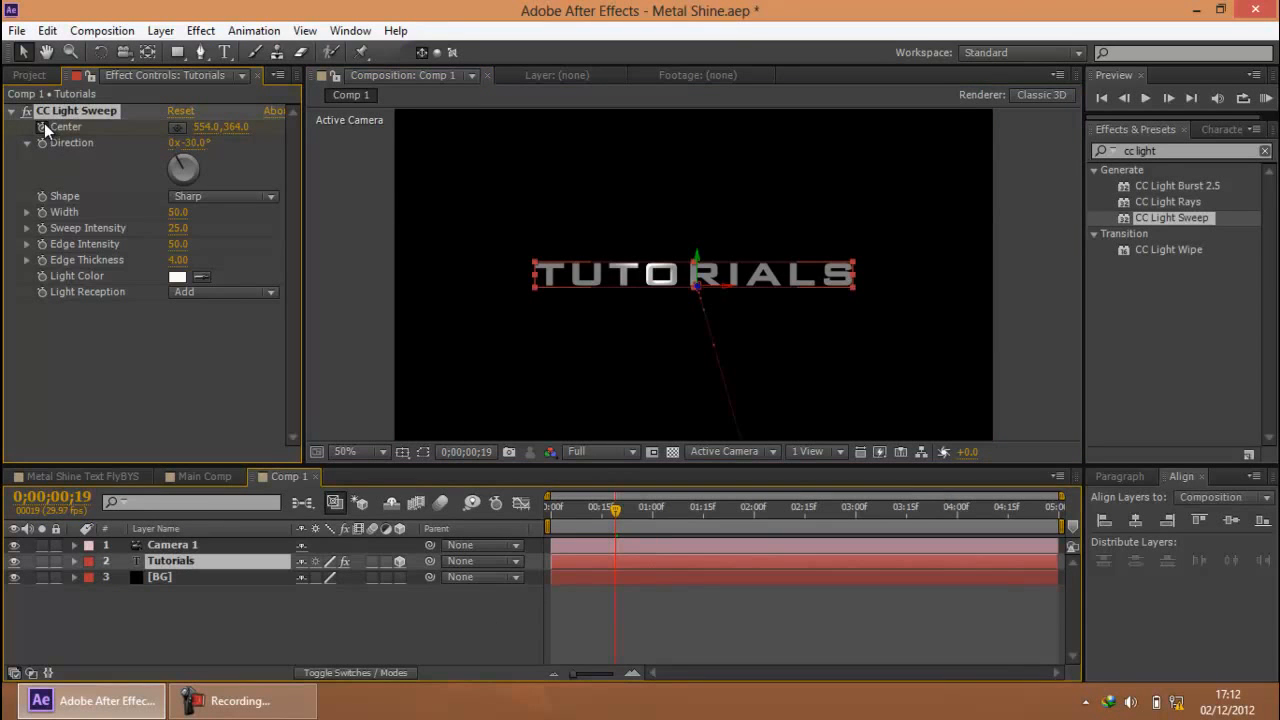
click(177, 556)
key(u)
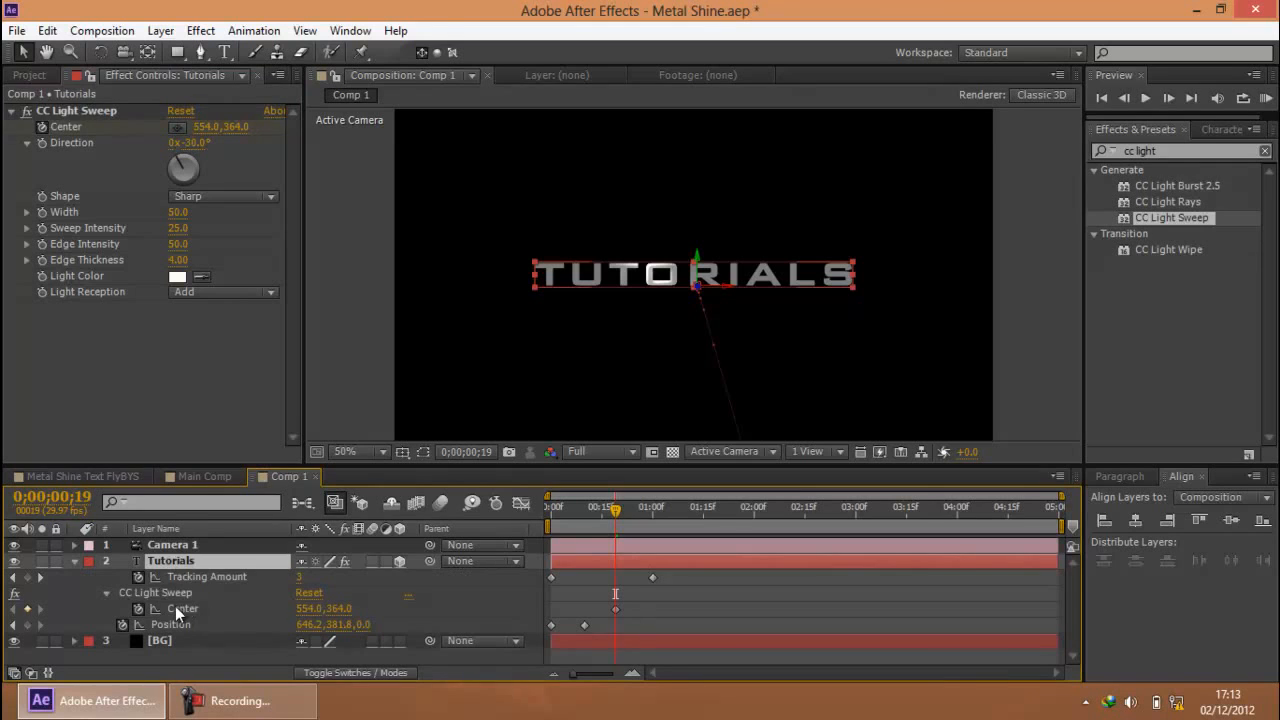
click(179, 592)
click(184, 607)
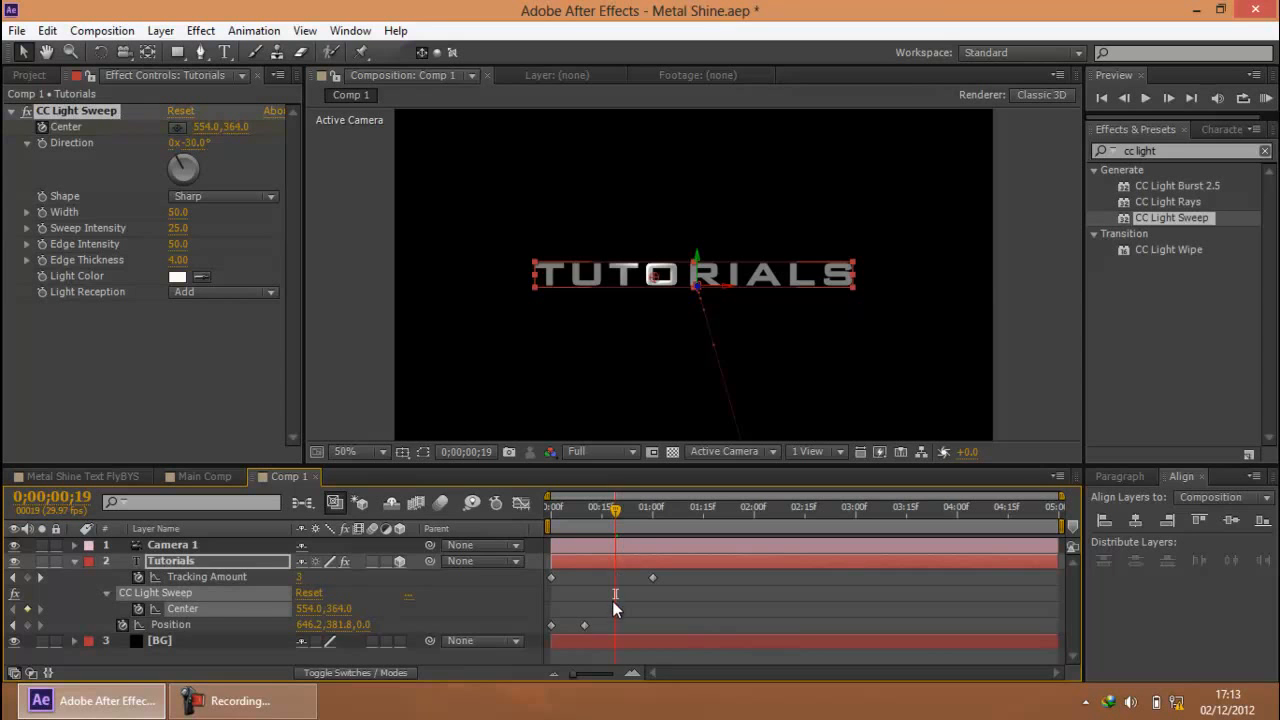
Add a second Center keyframe of 714, 364 at 1 second and preview the light sweep
drag(586, 514, 652, 518)
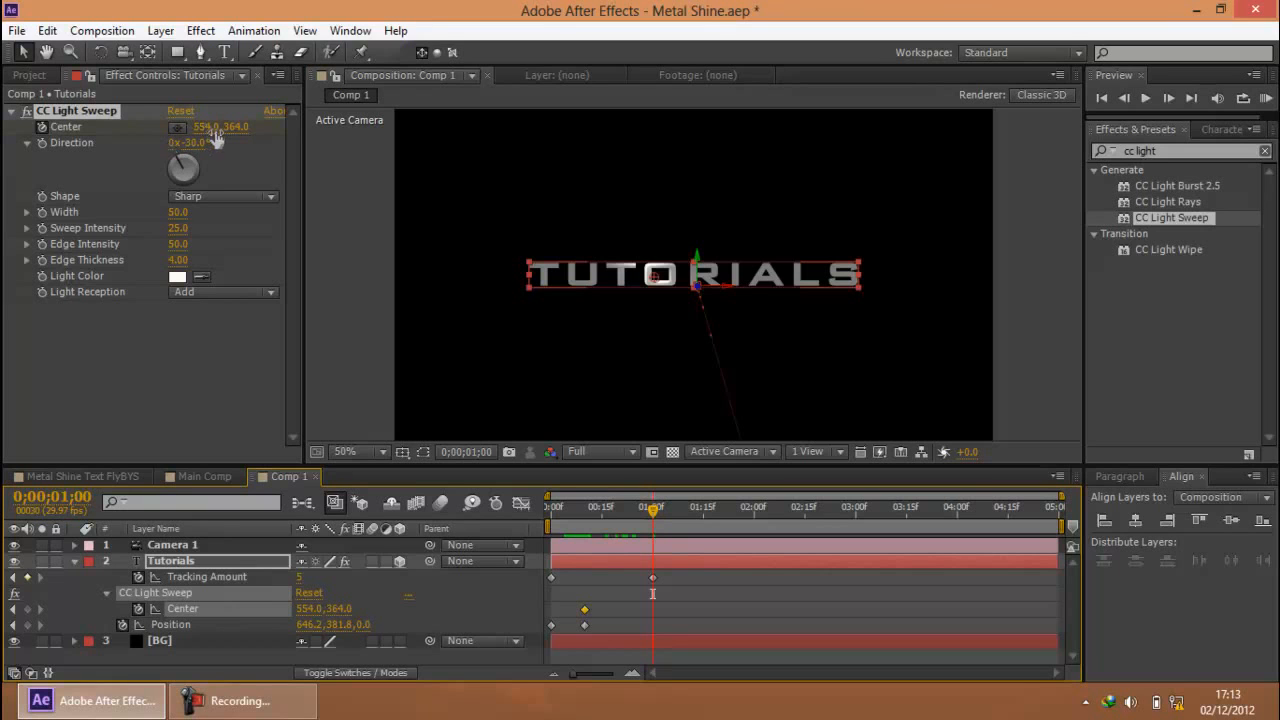
drag(212, 129, 358, 131)
click(940, 300)
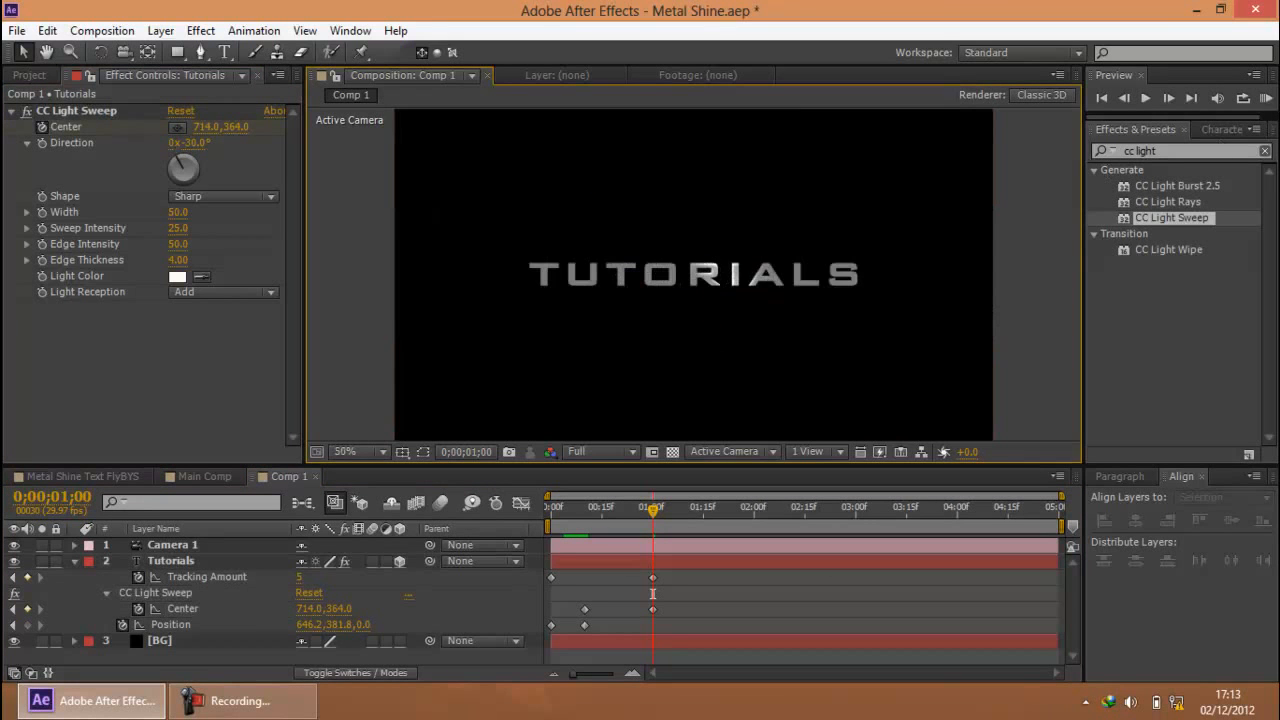
click(1266, 100)
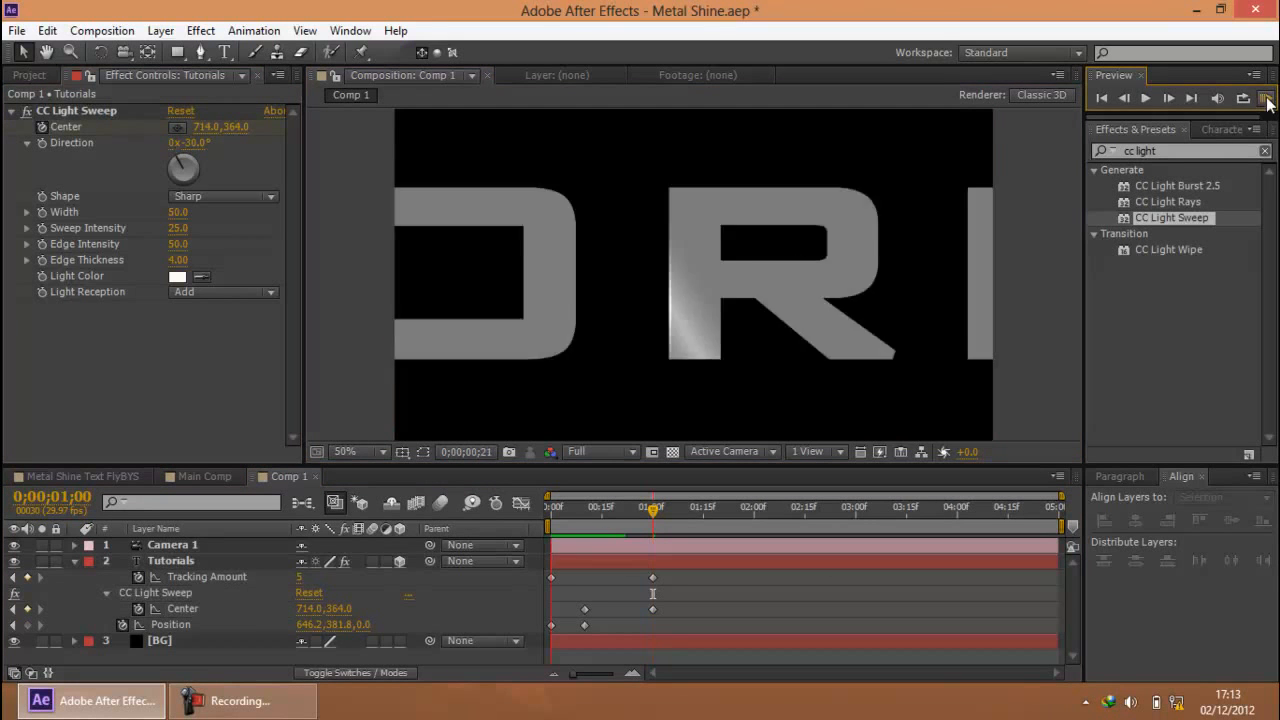
Preview the light sweep animation in Comp 1 and return the current time to 1 second
click(1264, 103)
click(1264, 103)
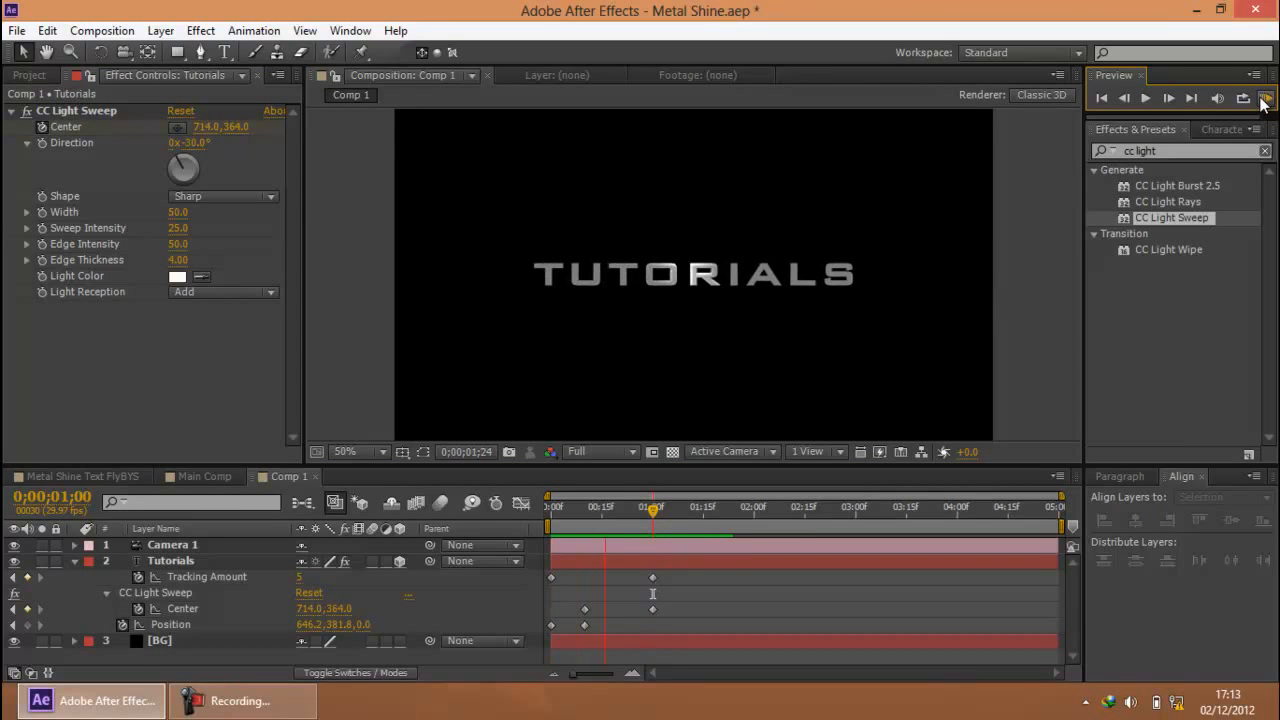
click(1264, 103)
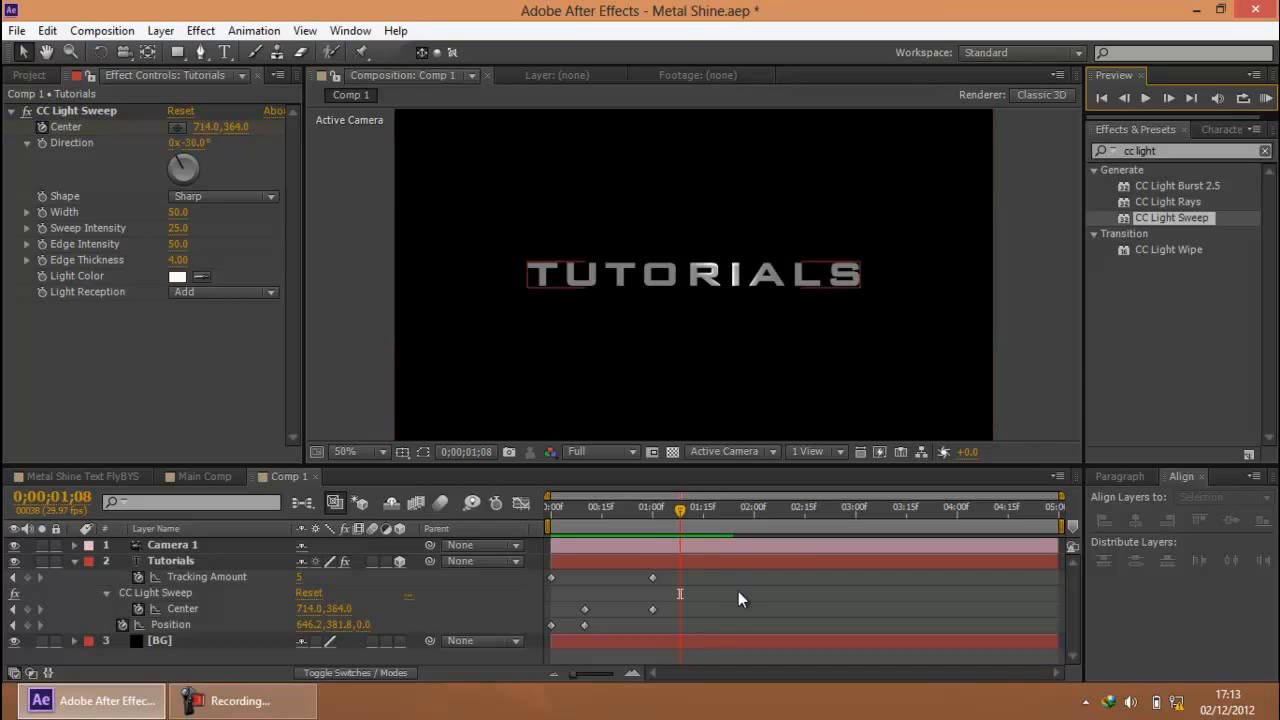
drag(677, 505, 652, 505)
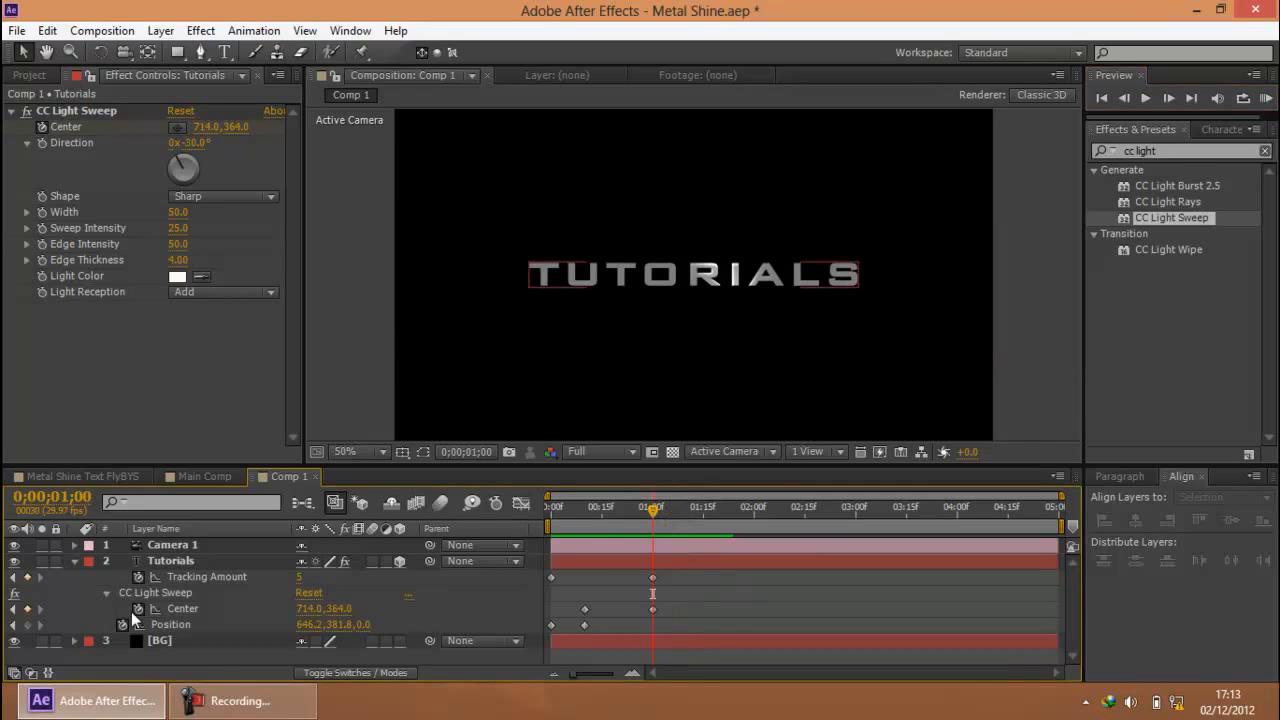
Try a Drop Shadow layer style on the Tutorials layer and undo it
click(73, 563)
click(186, 560)
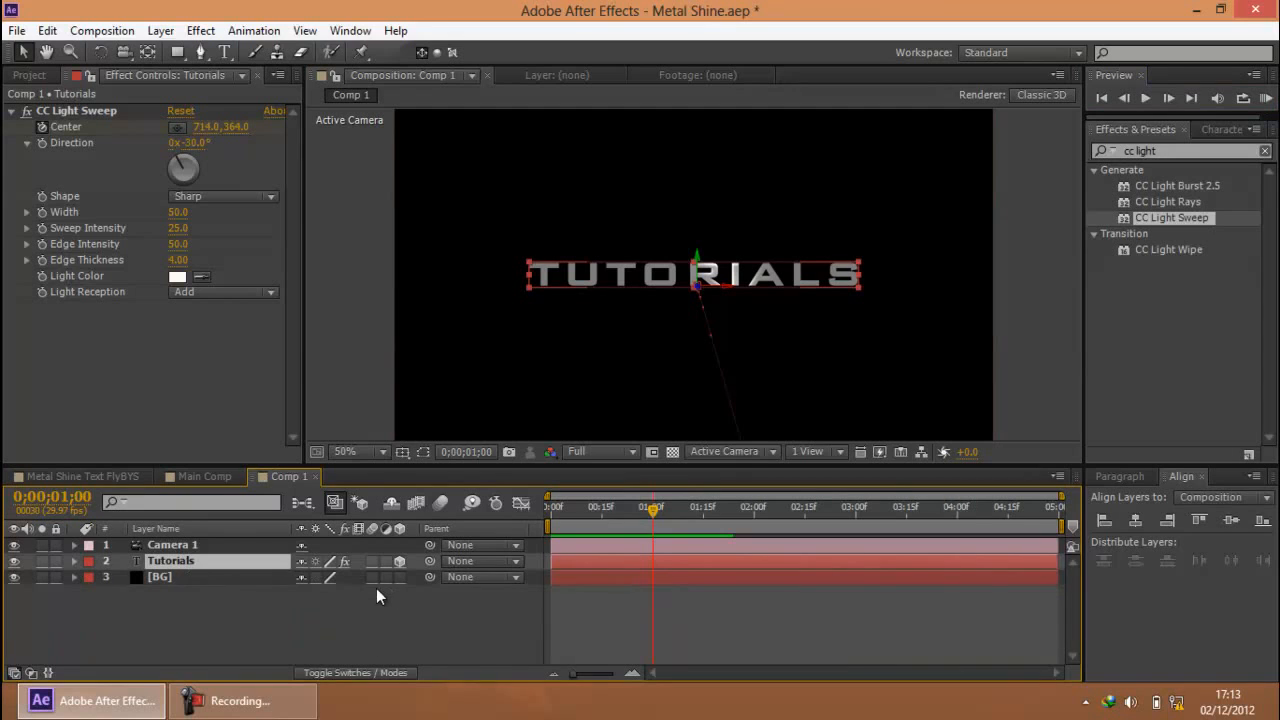
click(250, 704)
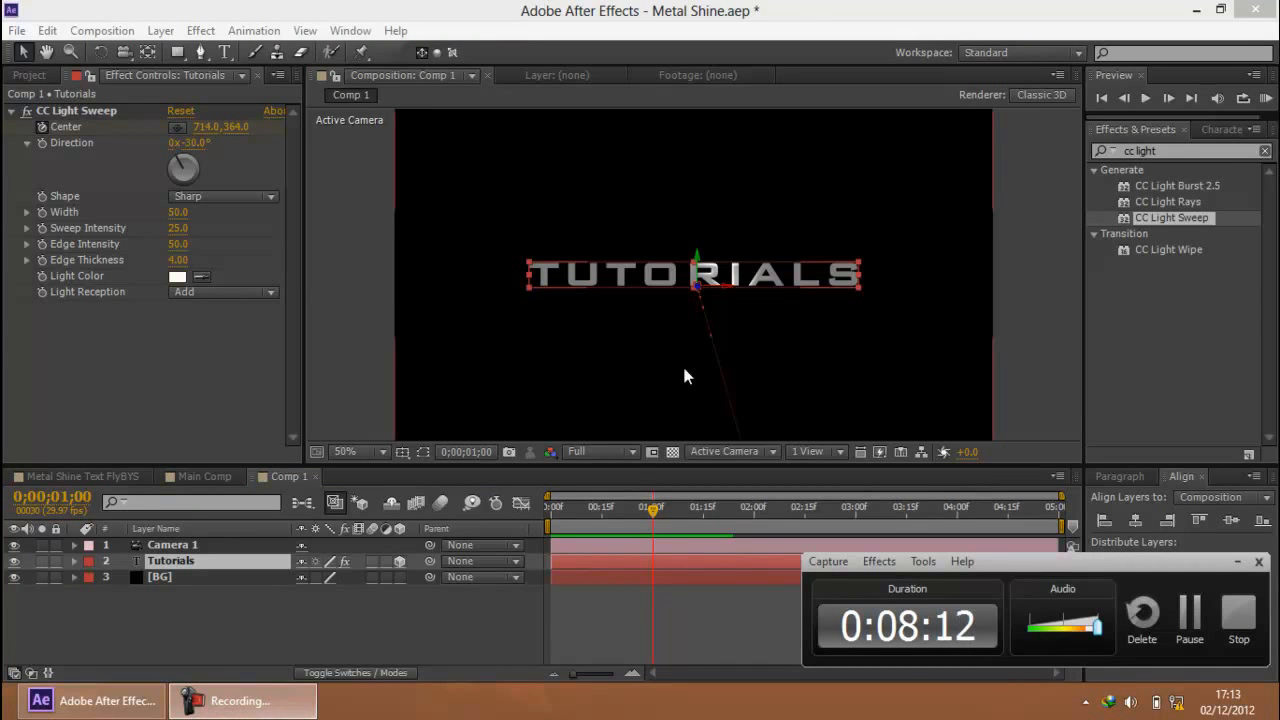
key(ctrl+Down)
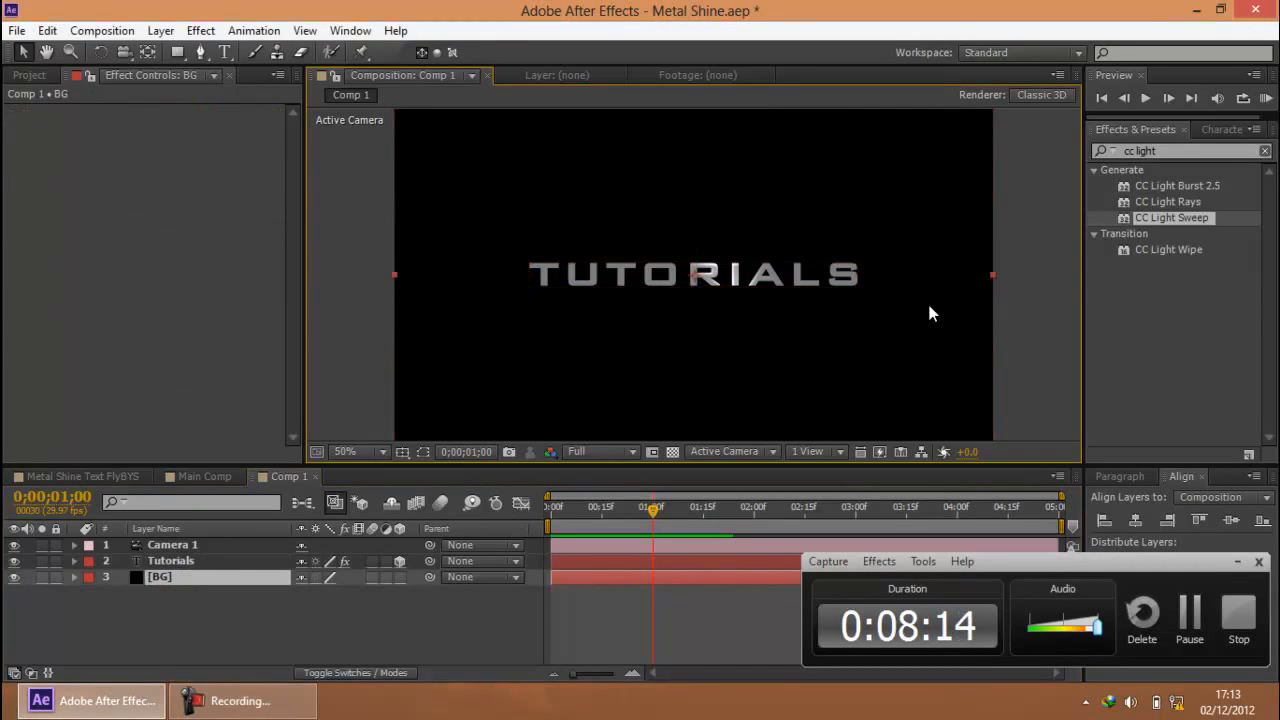
click(198, 559)
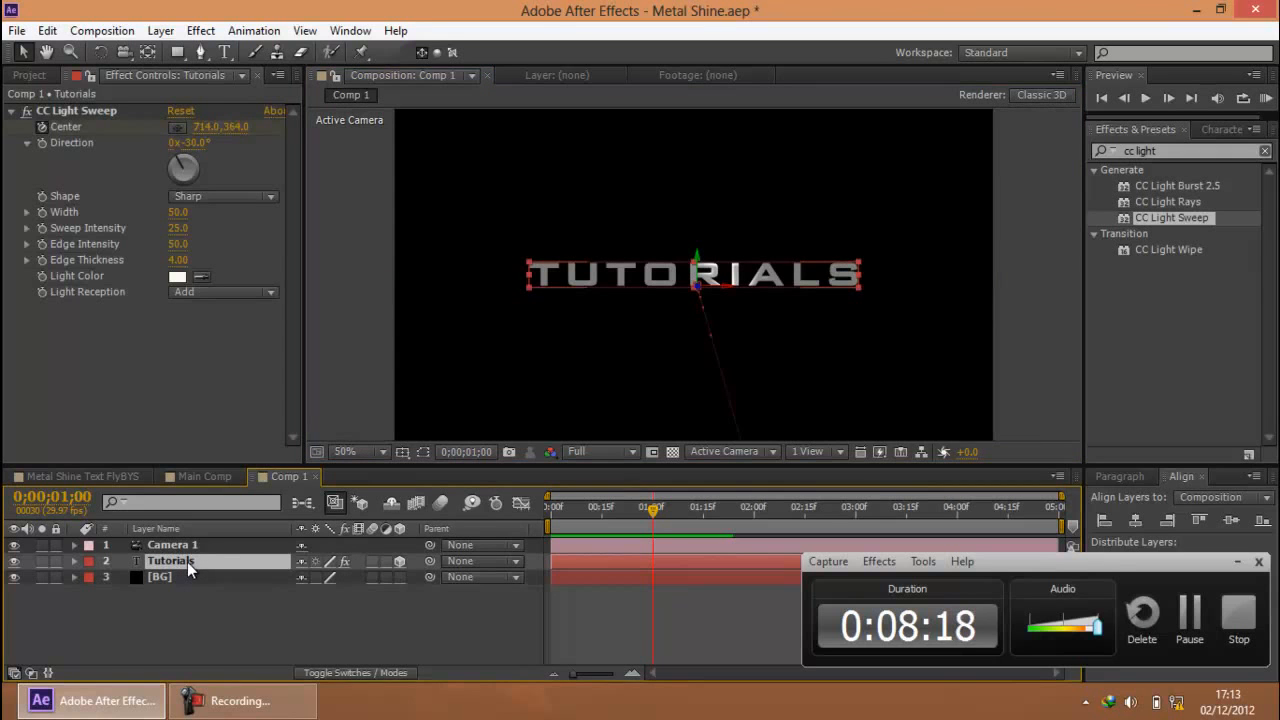
right_click(176, 563)
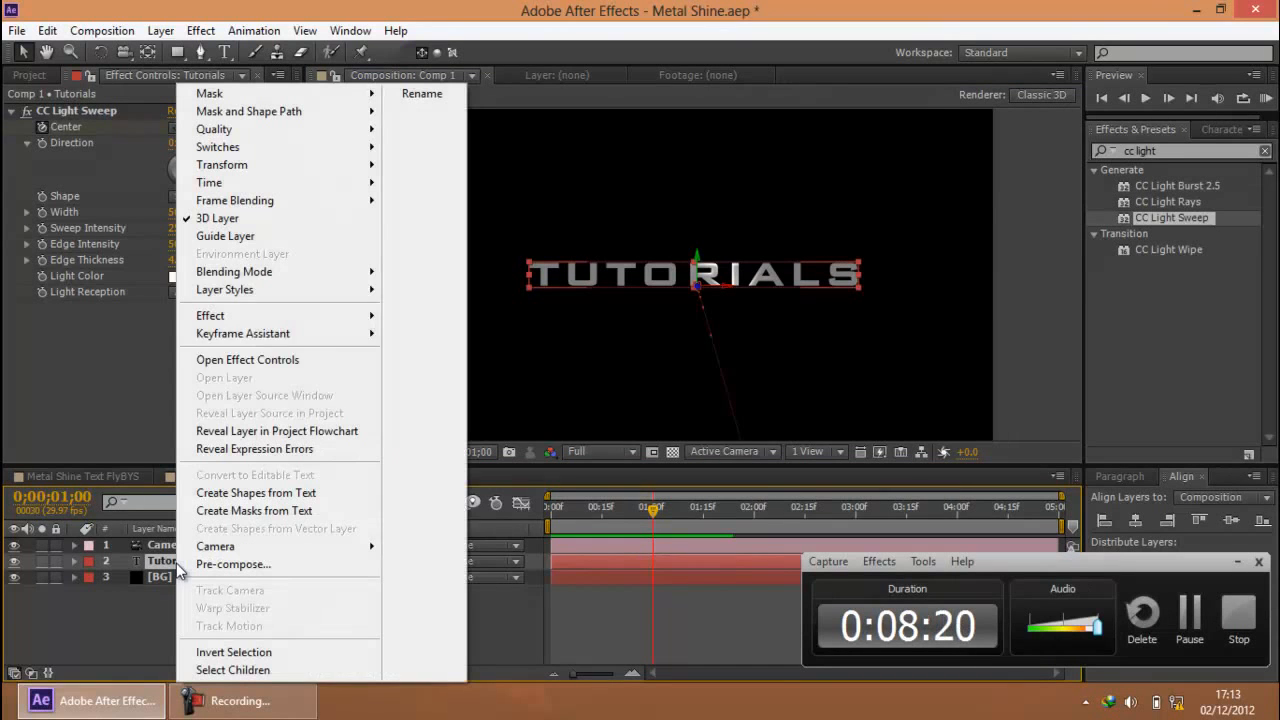
mouse_move(343, 291)
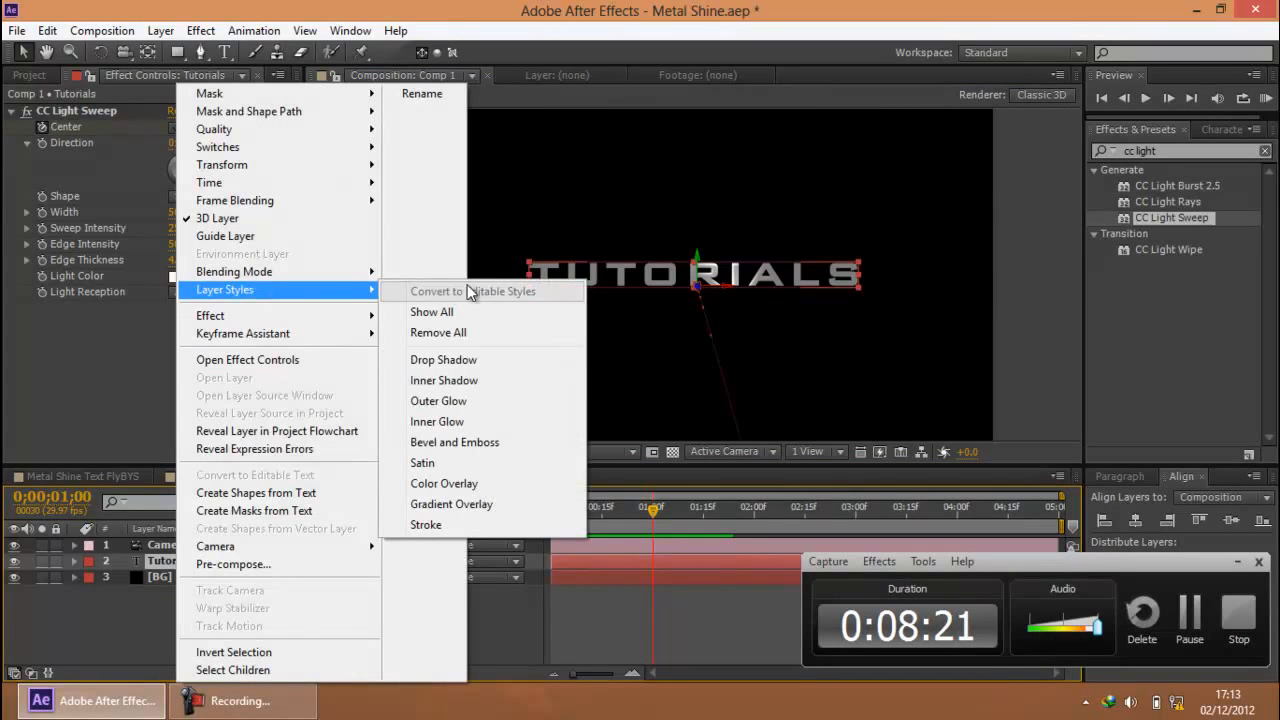
click(464, 366)
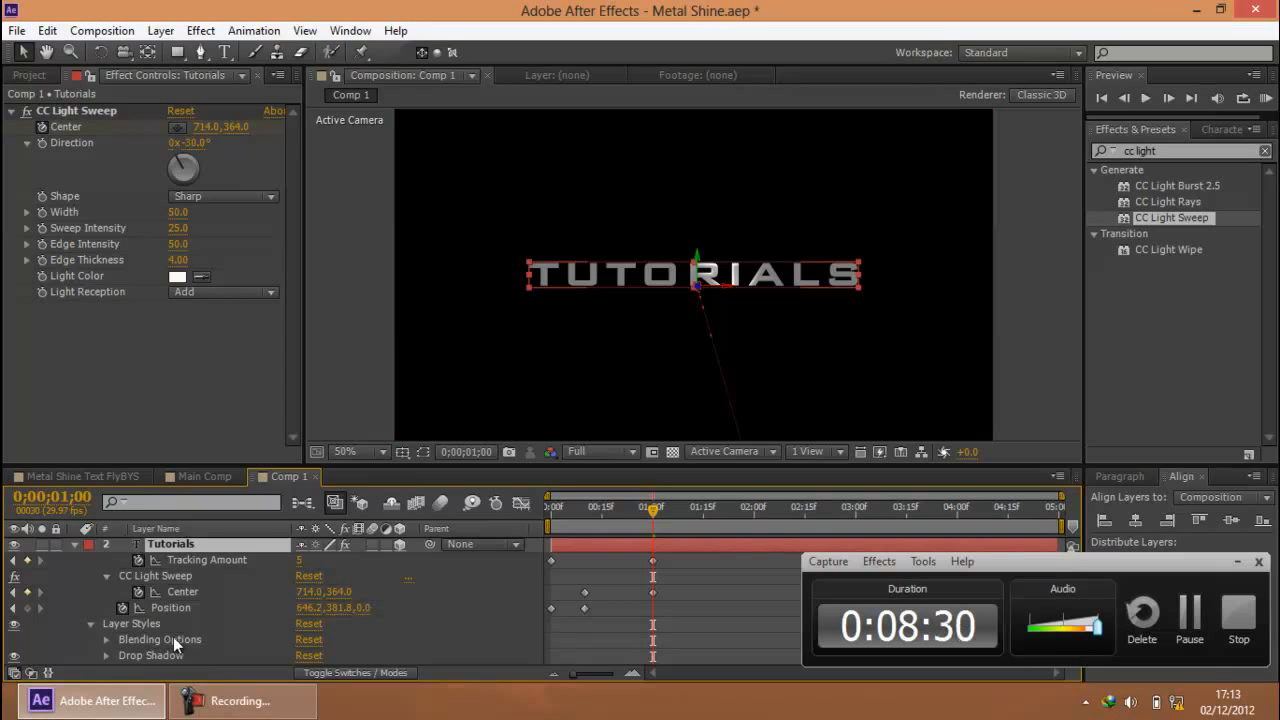
scroll(176, 638, down, 1)
key(ctrl+z)
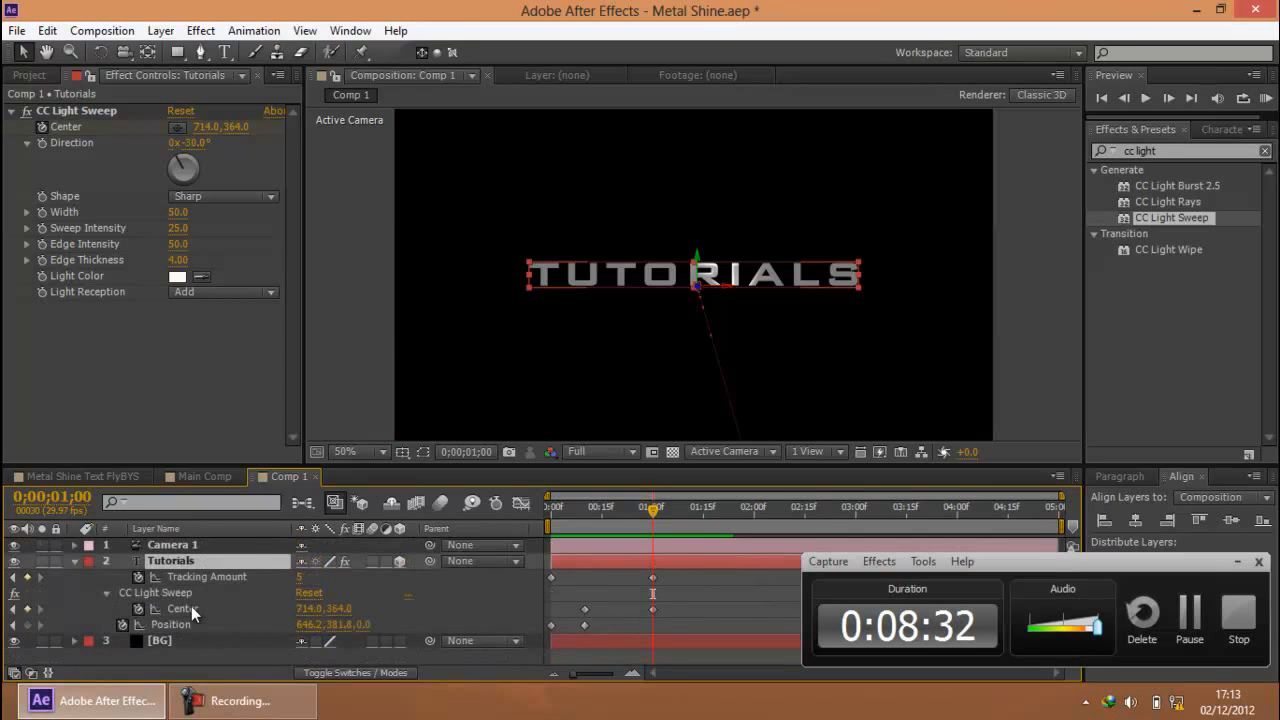
Add a Bevel and Emboss layer style to the Tutorials layer and deselect it to inspect the letters
right_click(191, 562)
mouse_move(366, 289)
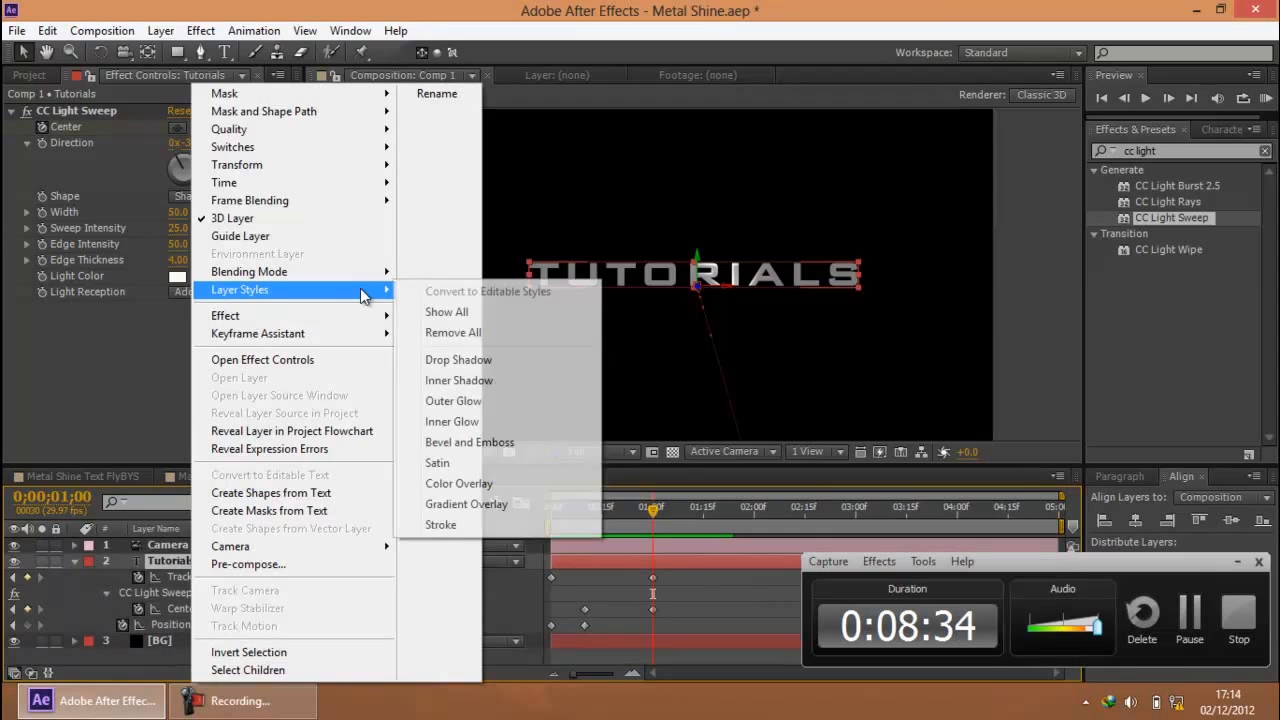
click(495, 446)
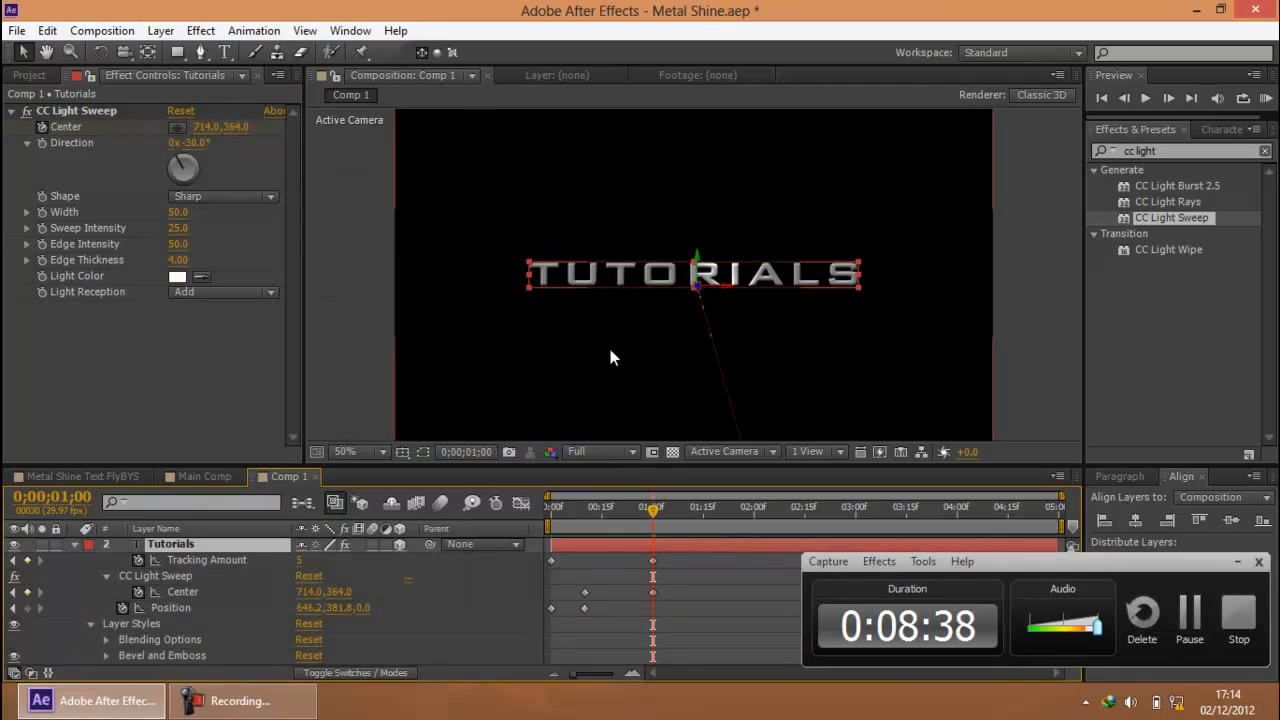
key(.)
scroll(610, 296, down, 1)
click(1026, 275)
scroll(878, 293, up, 1)
scroll(875, 294, down, 1)
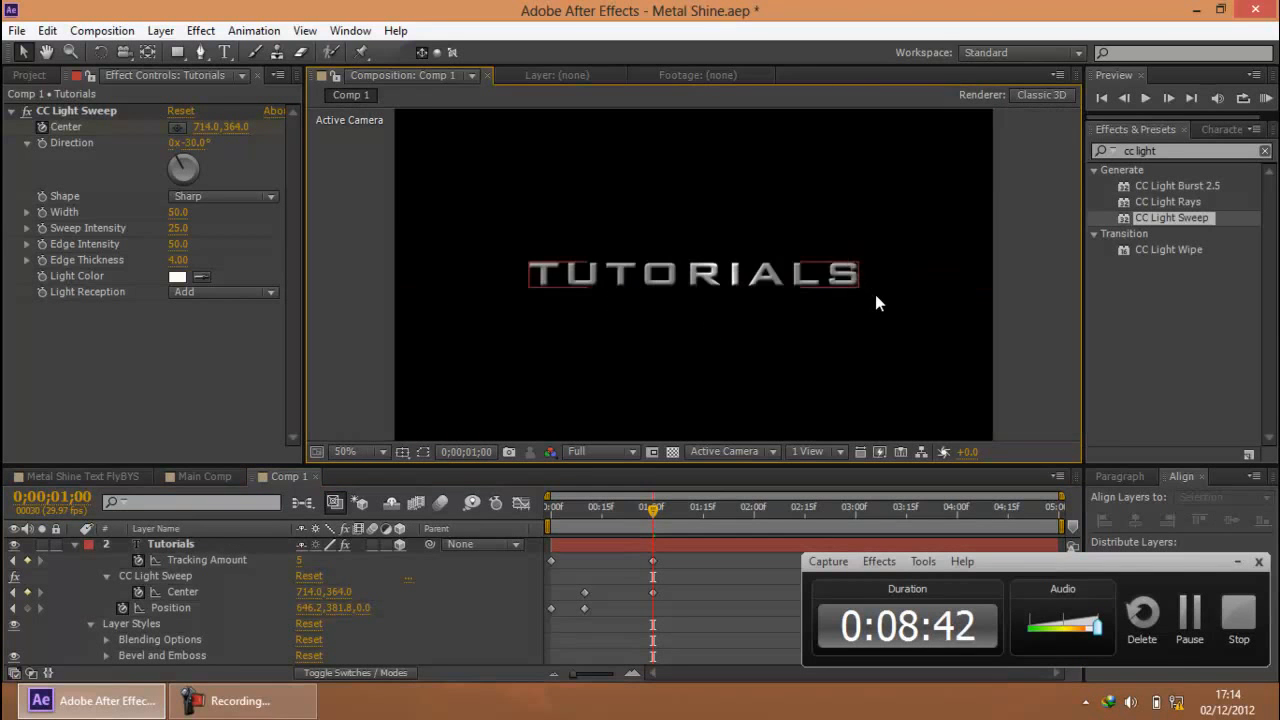
Preview the bevelled title animation and collapse the Tutorials layer's properties
click(1266, 99)
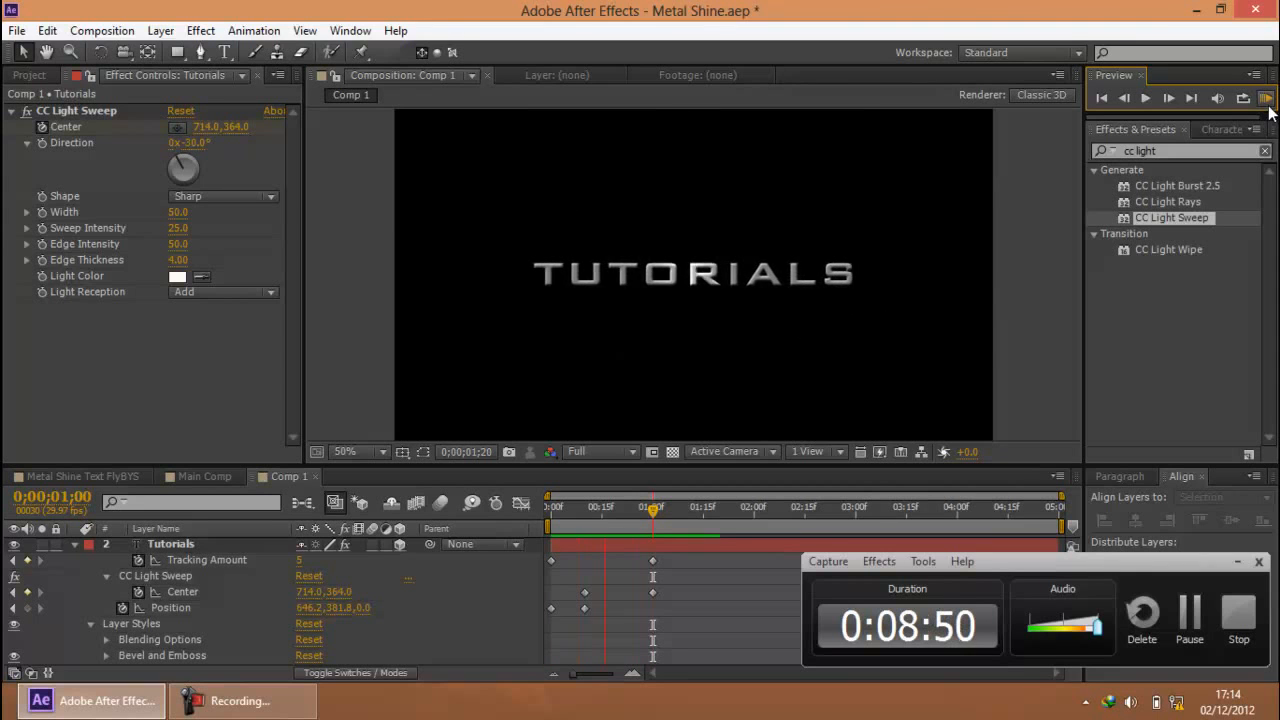
key(space)
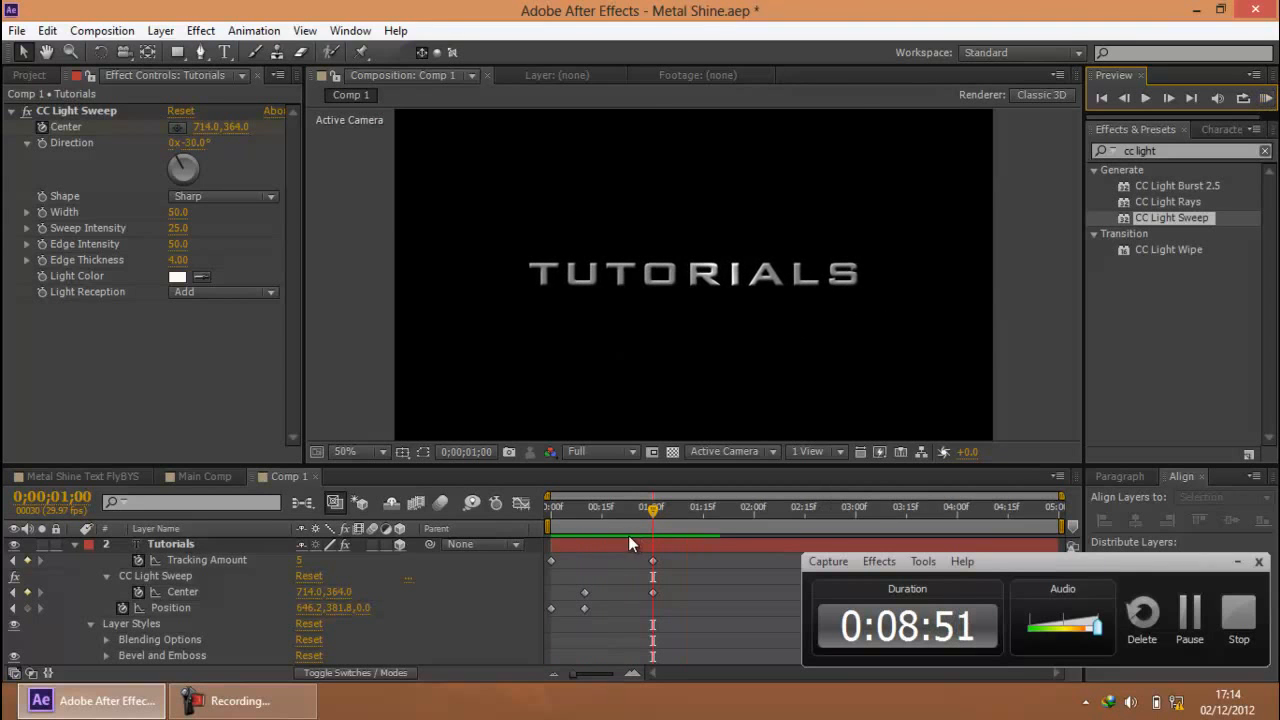
click(75, 544)
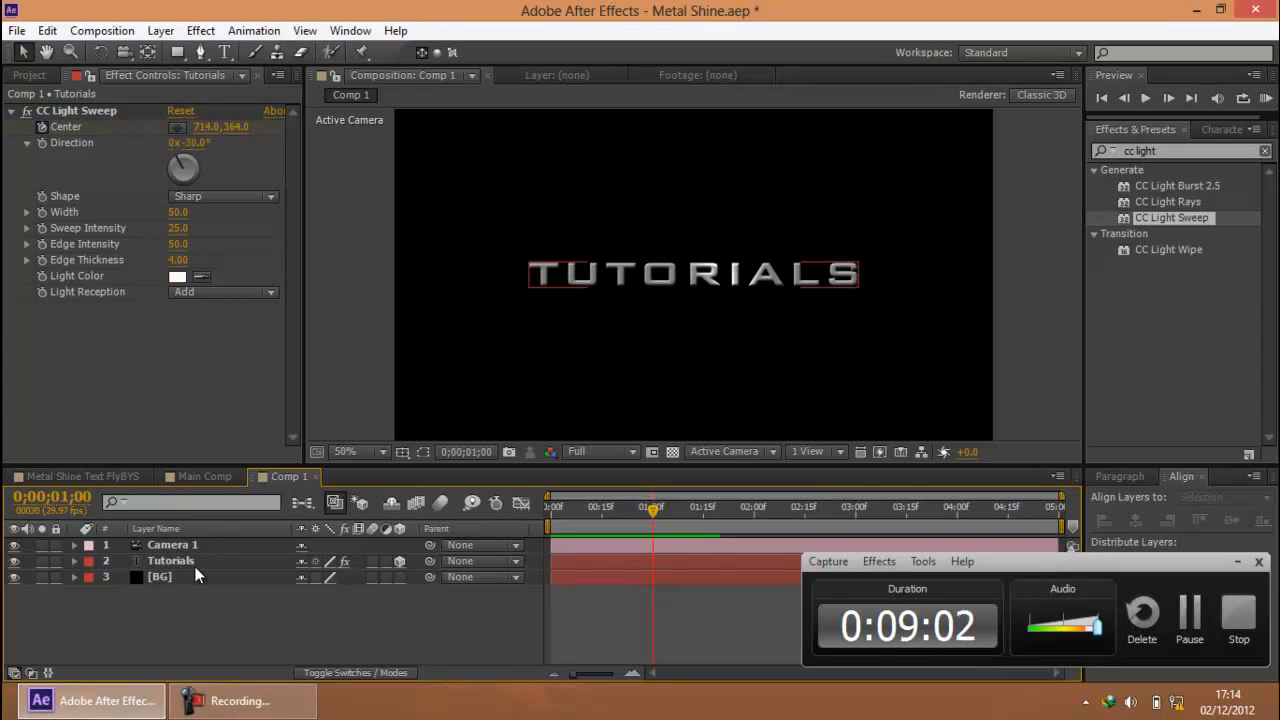
Try duplicating the full-length Tutorials layer and undo the duplicate
click(196, 566)
key(ctrl+d)
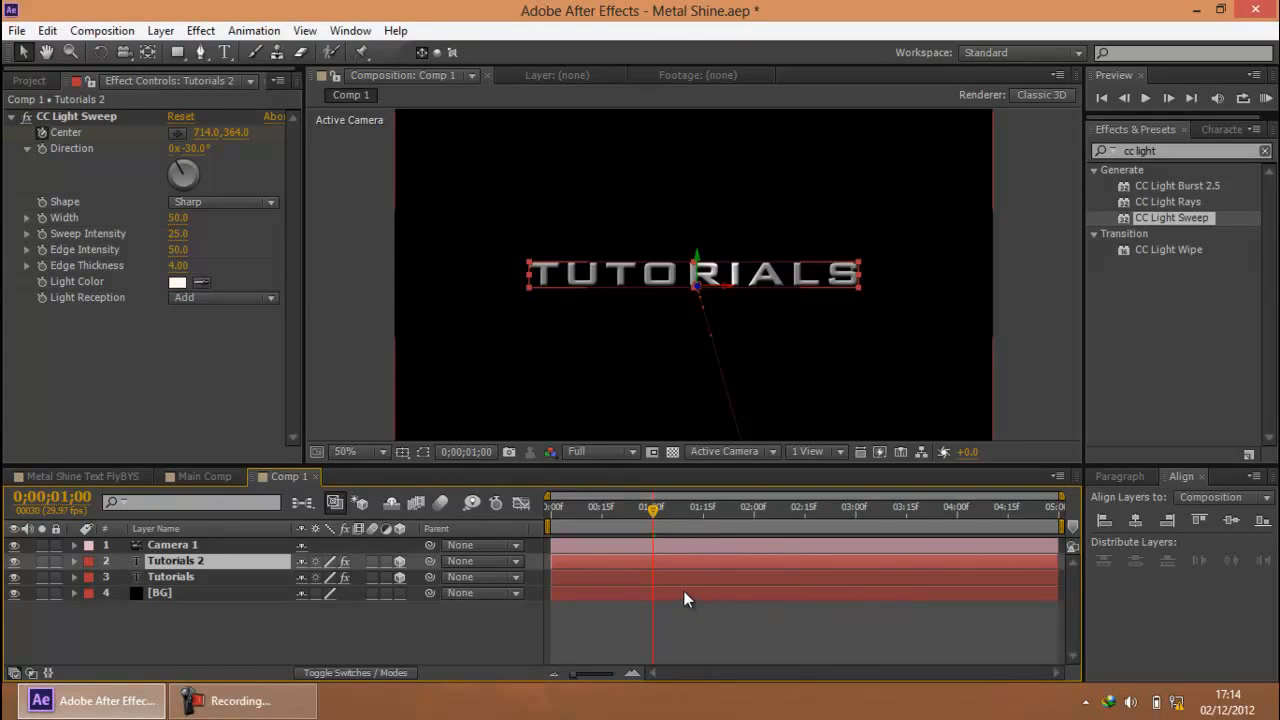
key(ctrl+z)
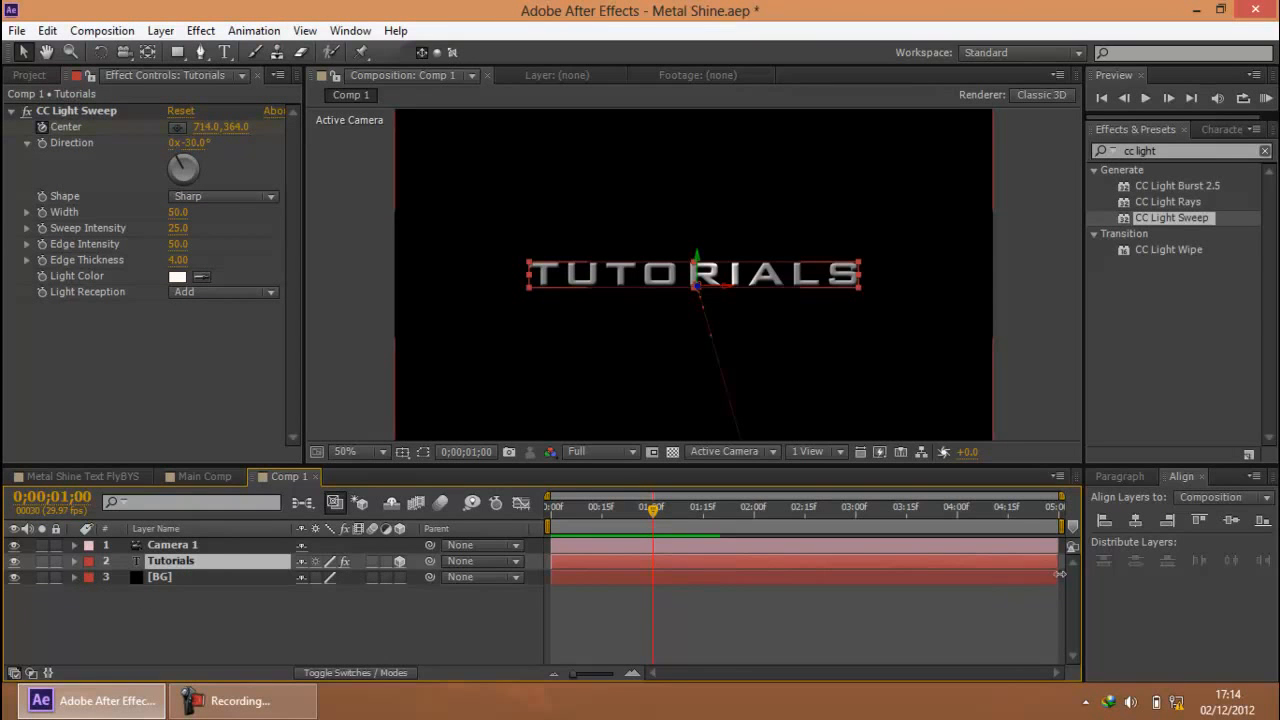
Trim the Tutorials layer to end just after 1 second, then duplicate it with the copy starting where the original ends
drag(1025, 562, 671, 578)
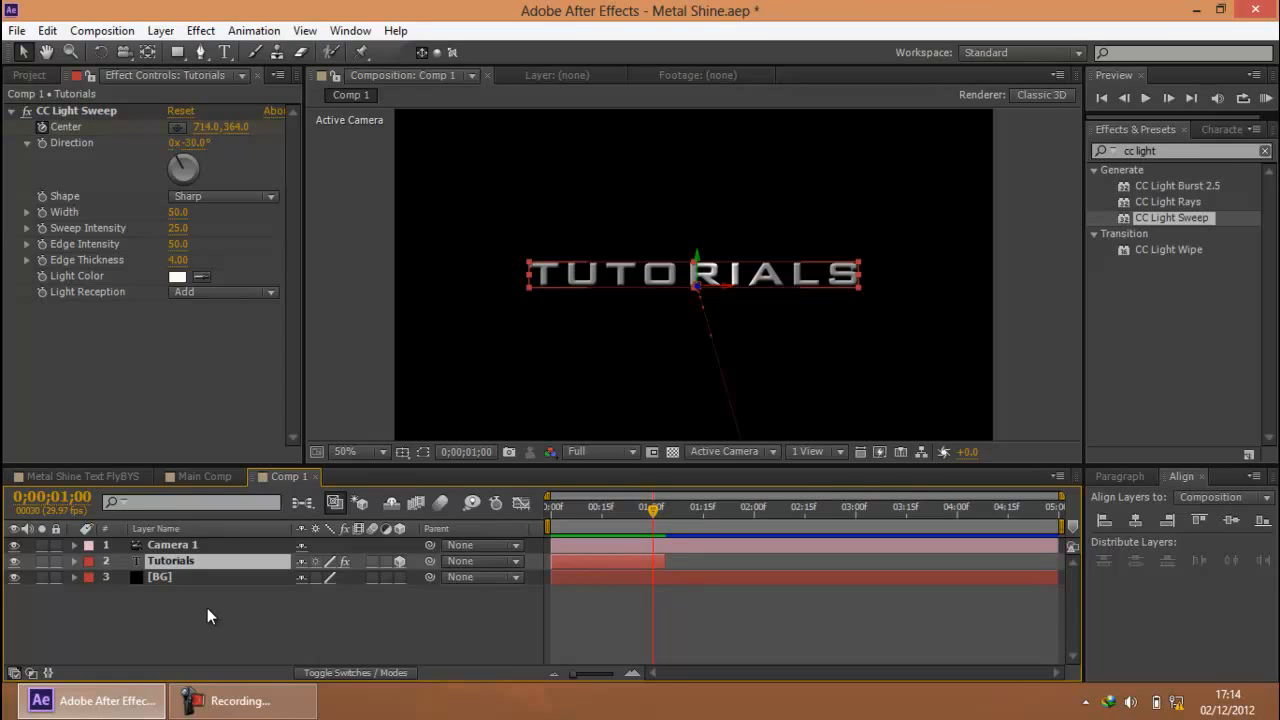
key(ctrl+d)
drag(571, 562, 699, 561)
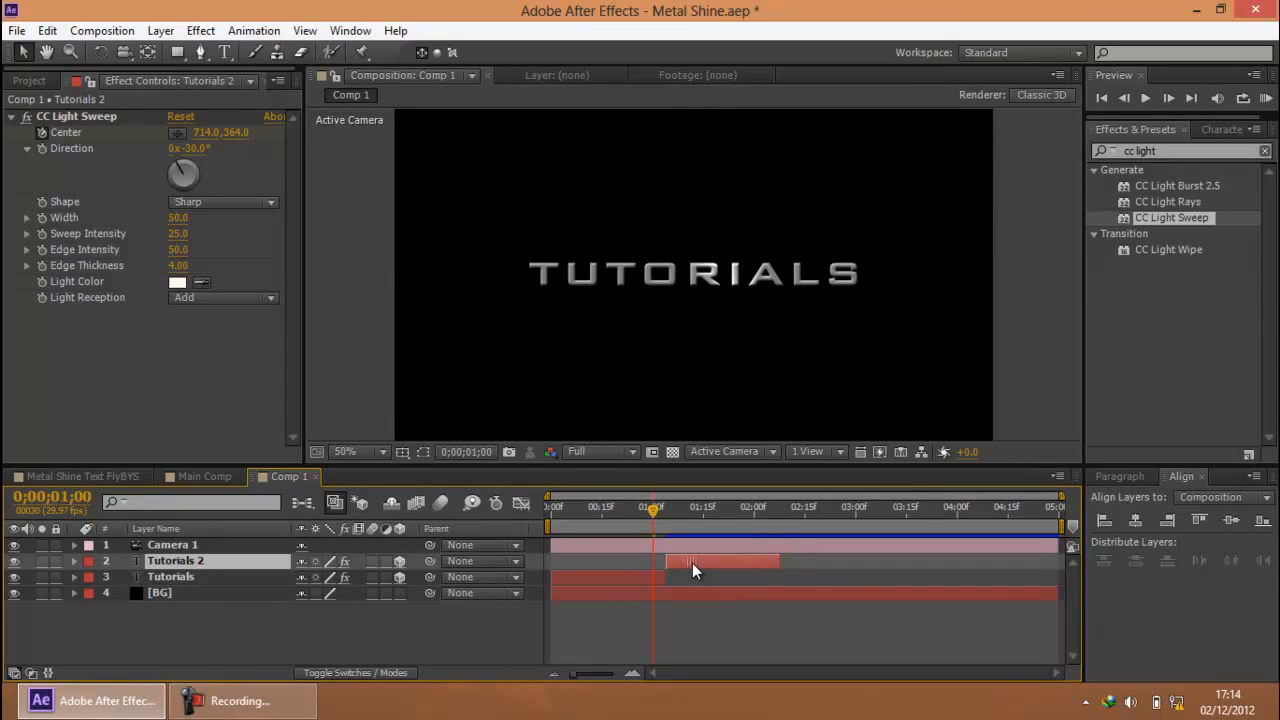
Replace the text of the duplicated Tutorials layer with FOR, working at 0;00;01;15
click(703, 509)
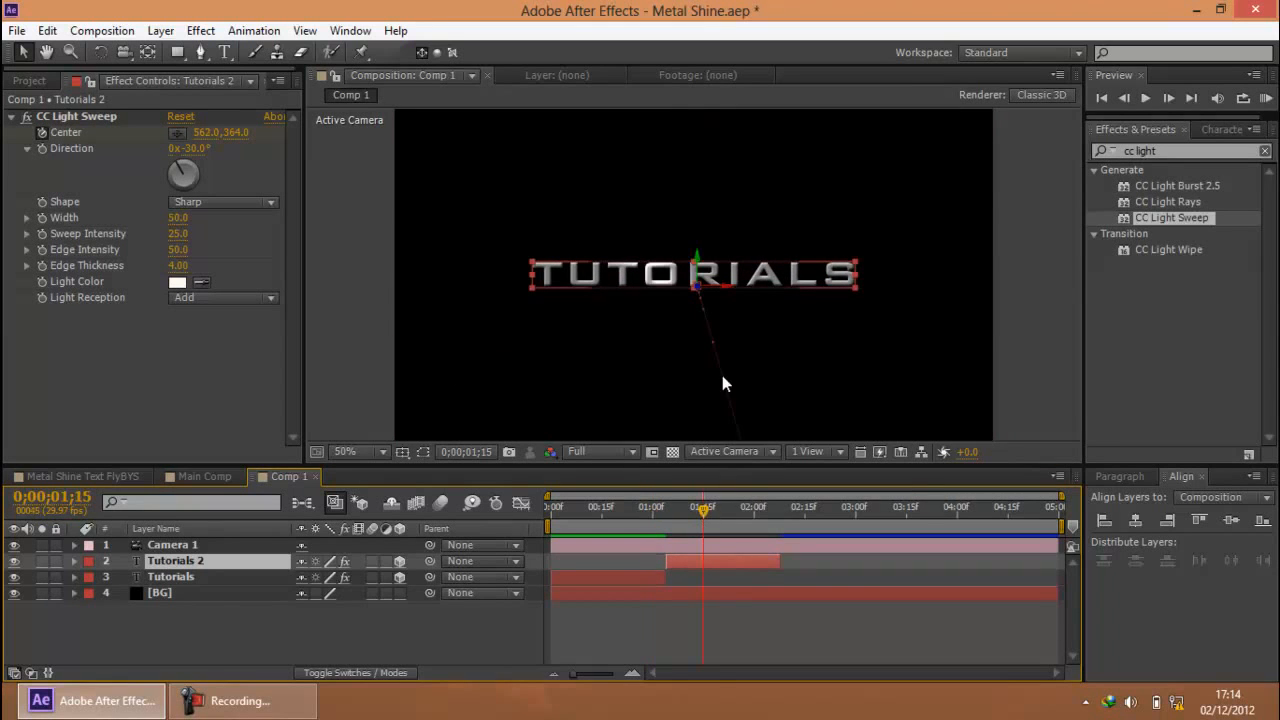
double_click(713, 290)
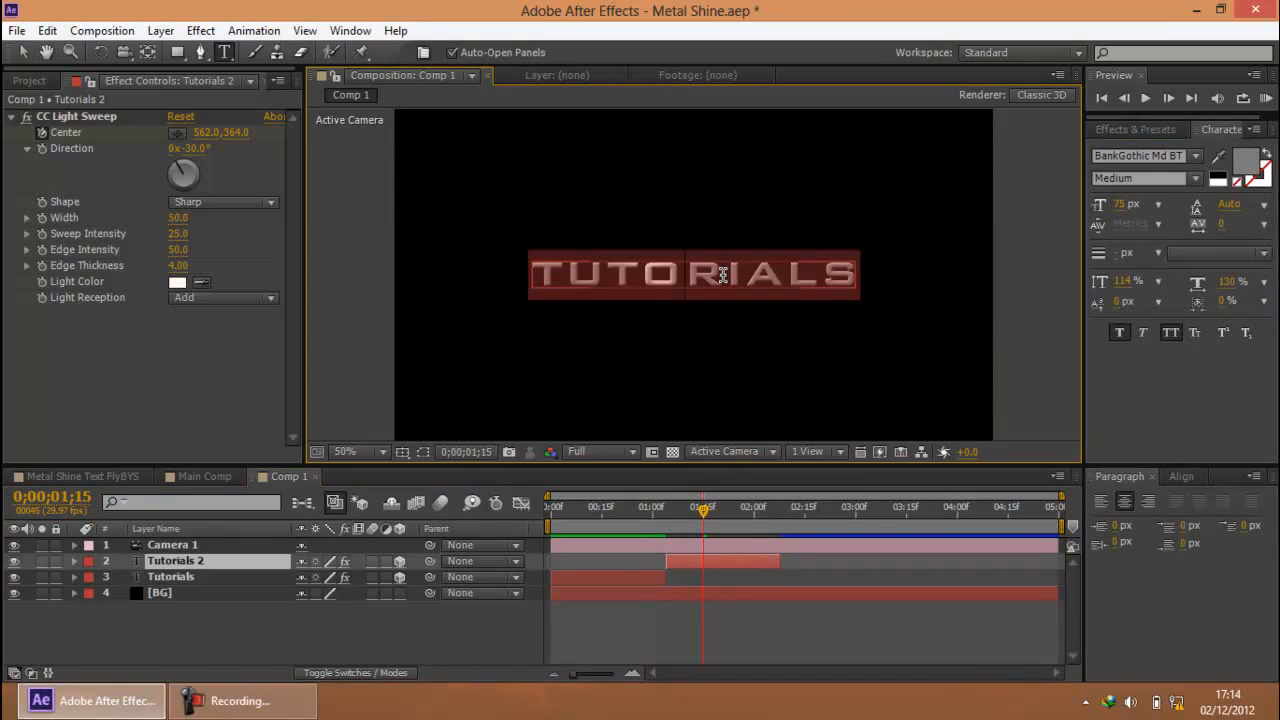
text(FOR)
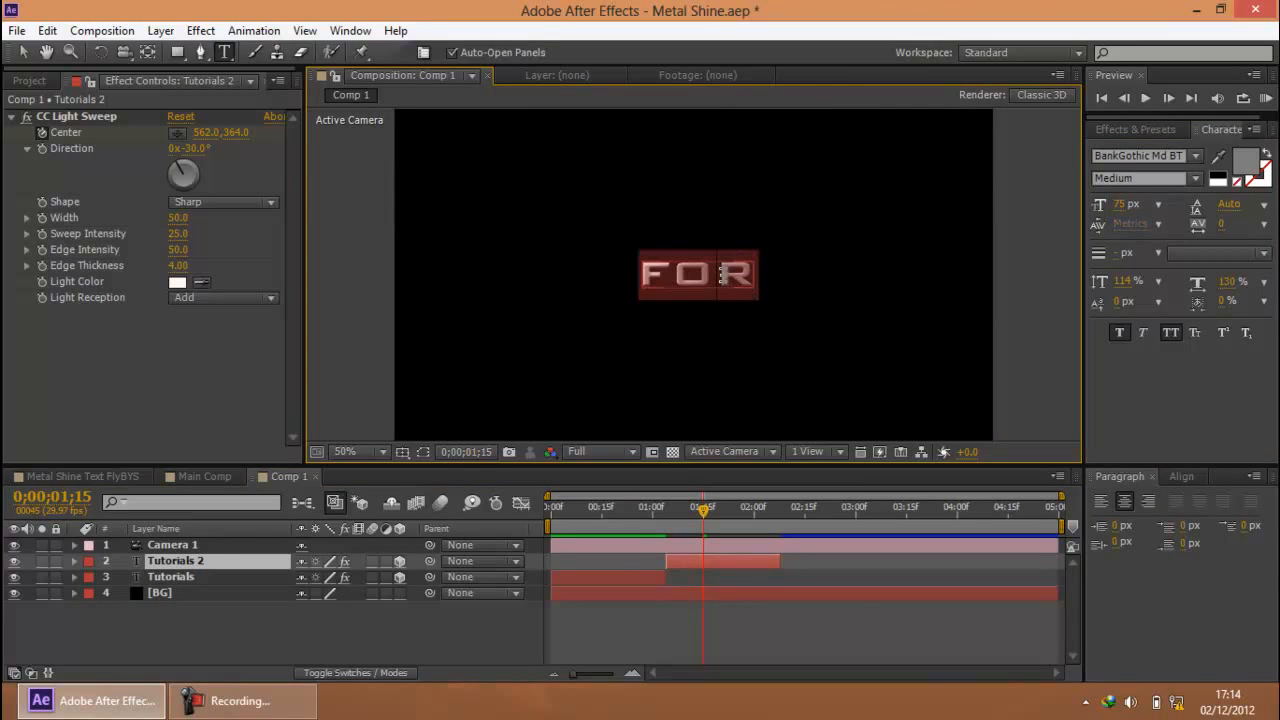
click(212, 626)
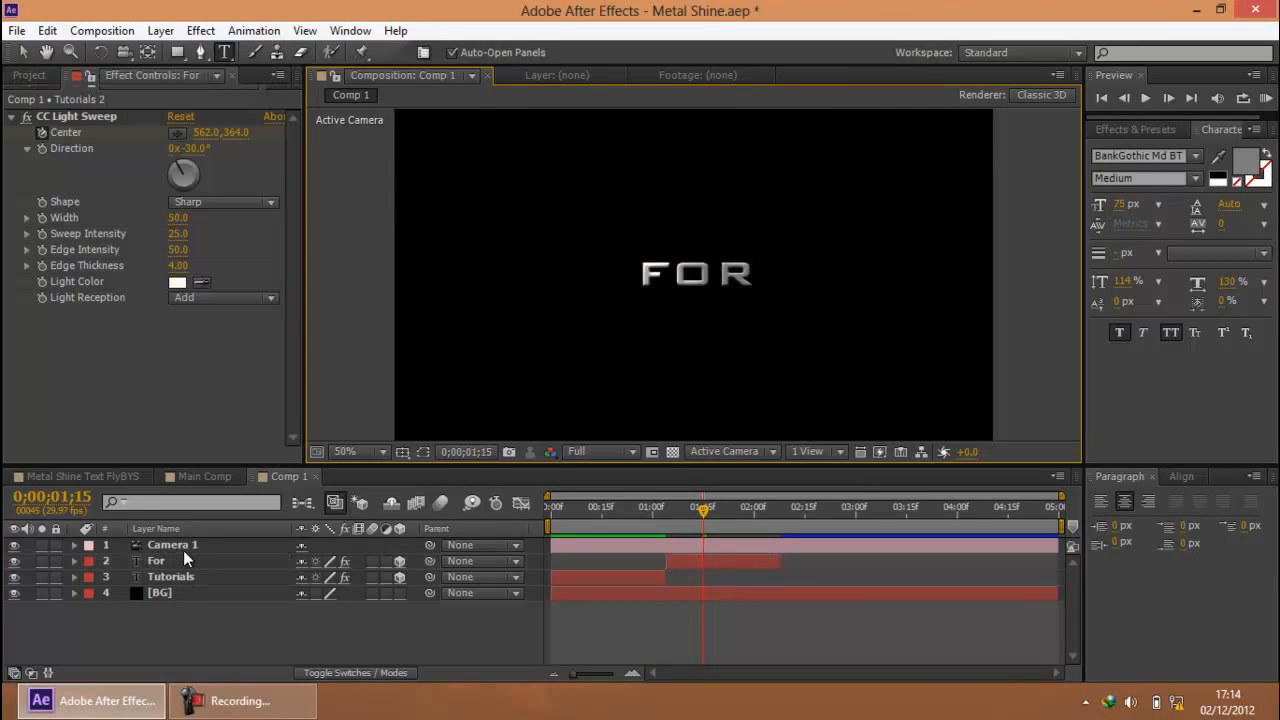
Duplicate the For layer and shift the copy so it starts where the For layer ends
click(183, 555)
key(ctrl+d)
drag(711, 561, 813, 549)
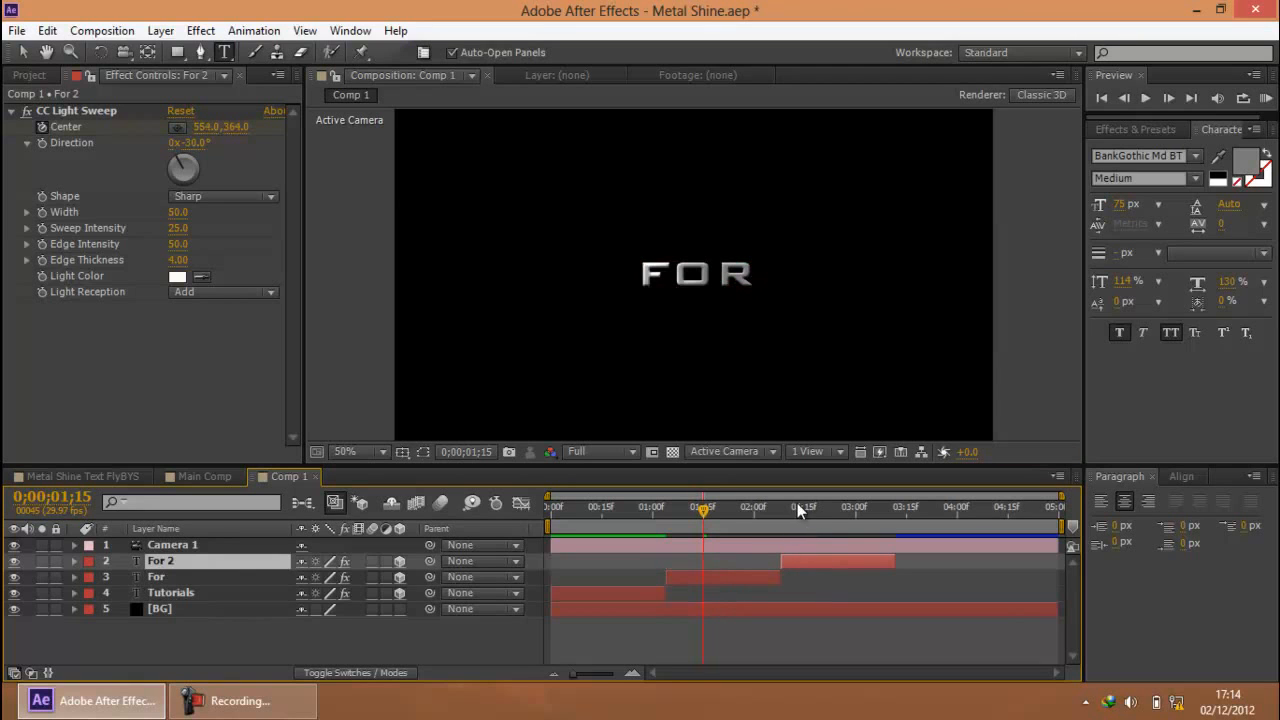
Replace the text of the copied For layer with Graphics, working at 0;00;02;17
click(811, 507)
double_click(699, 272)
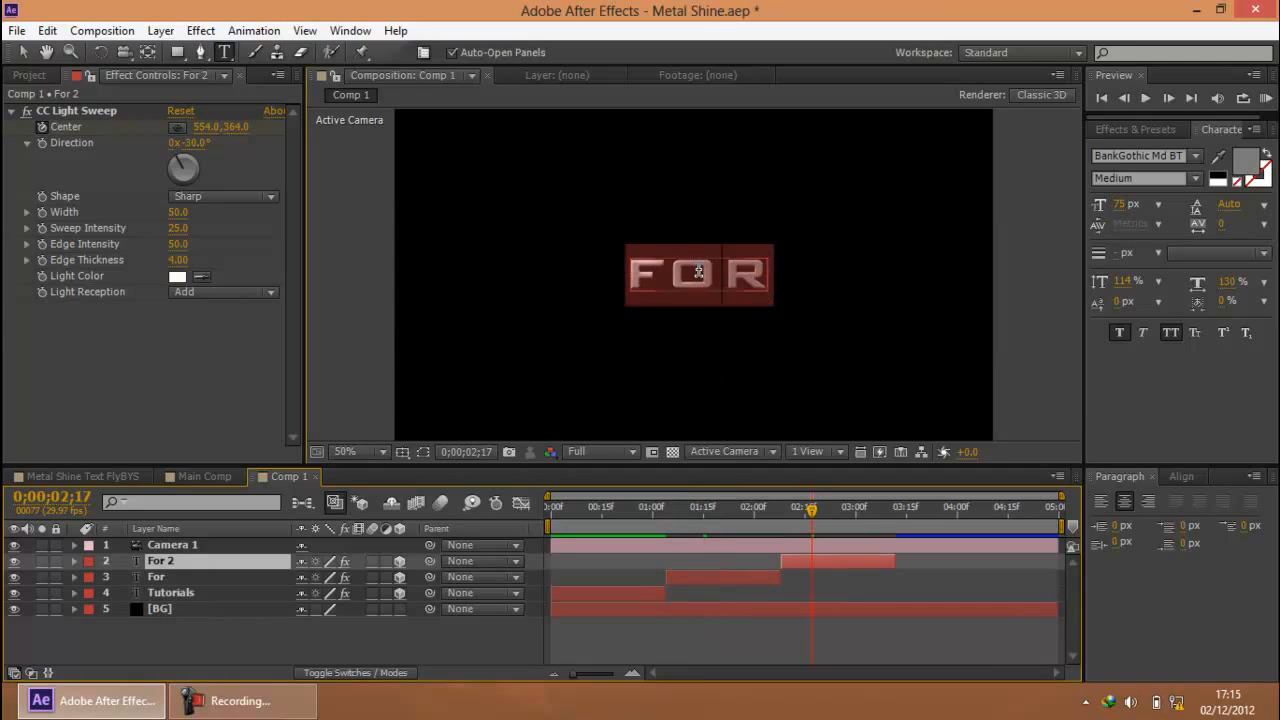
text(Aftehics)
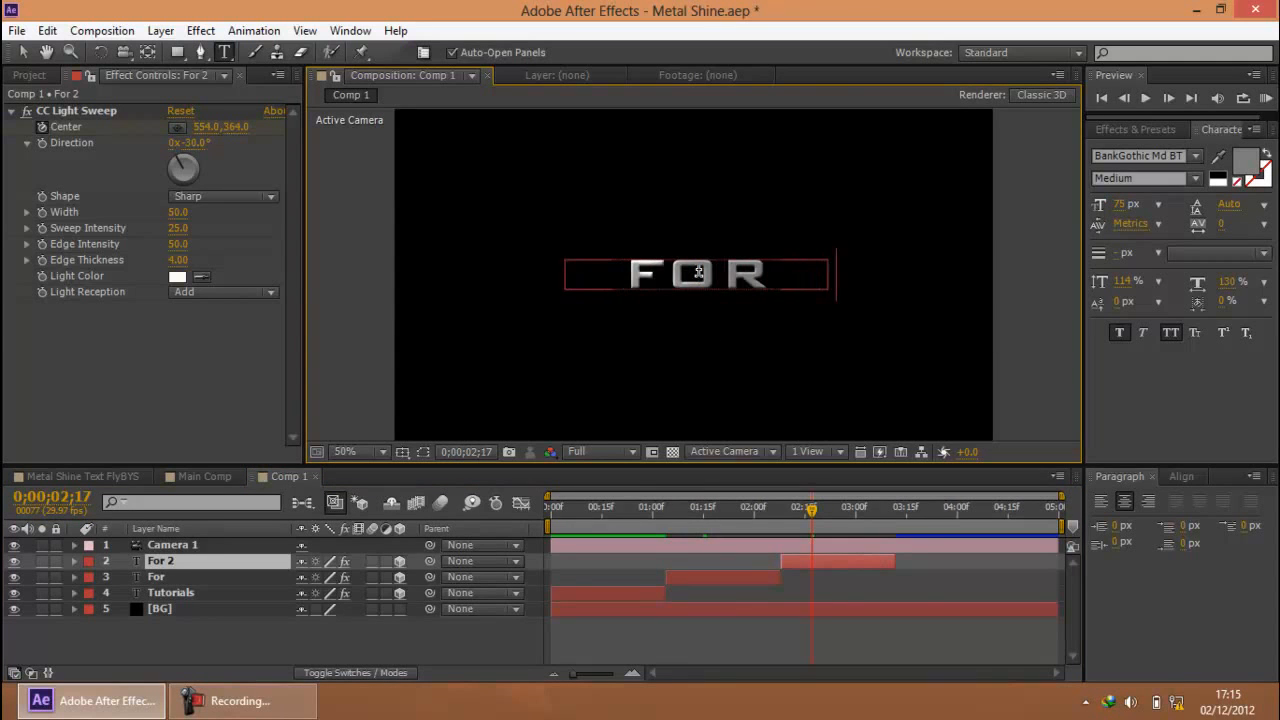
Set the kerning of the whole Graphics text to Optical, then return to the Selection tool and deselect the layer
key(ctrl+a)
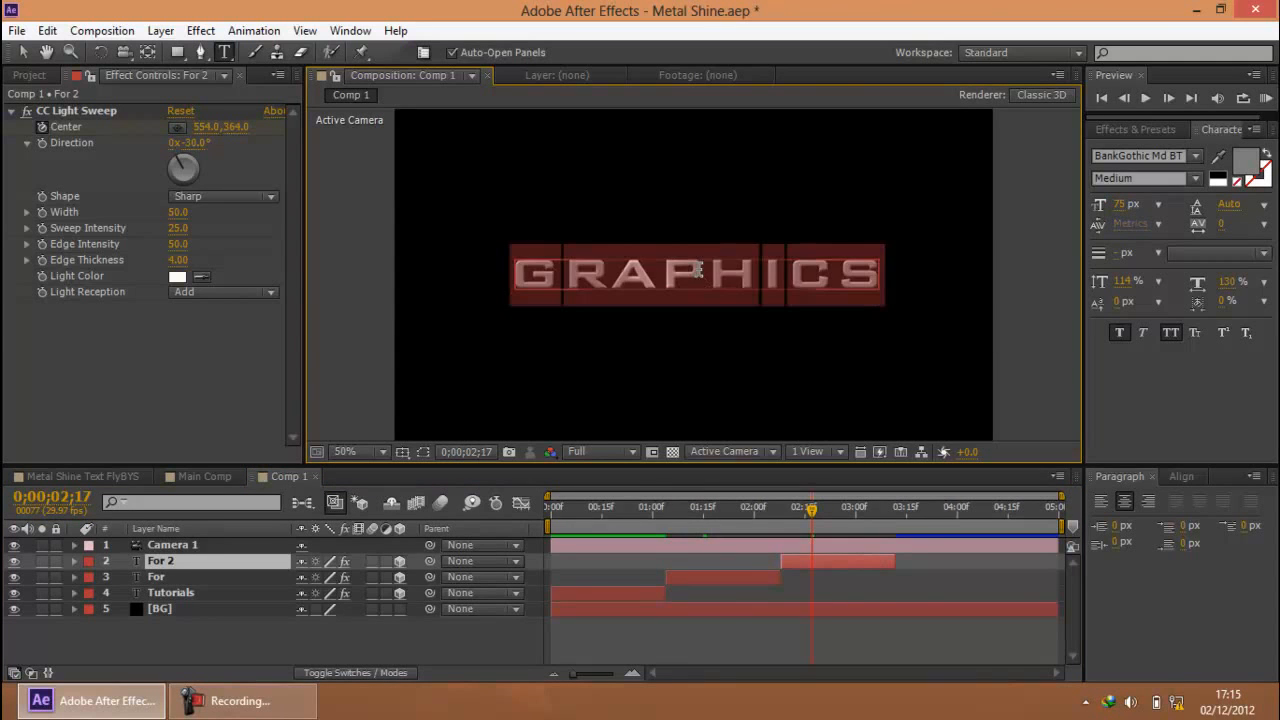
click(1156, 223)
click(1160, 266)
click(23, 52)
click(481, 287)
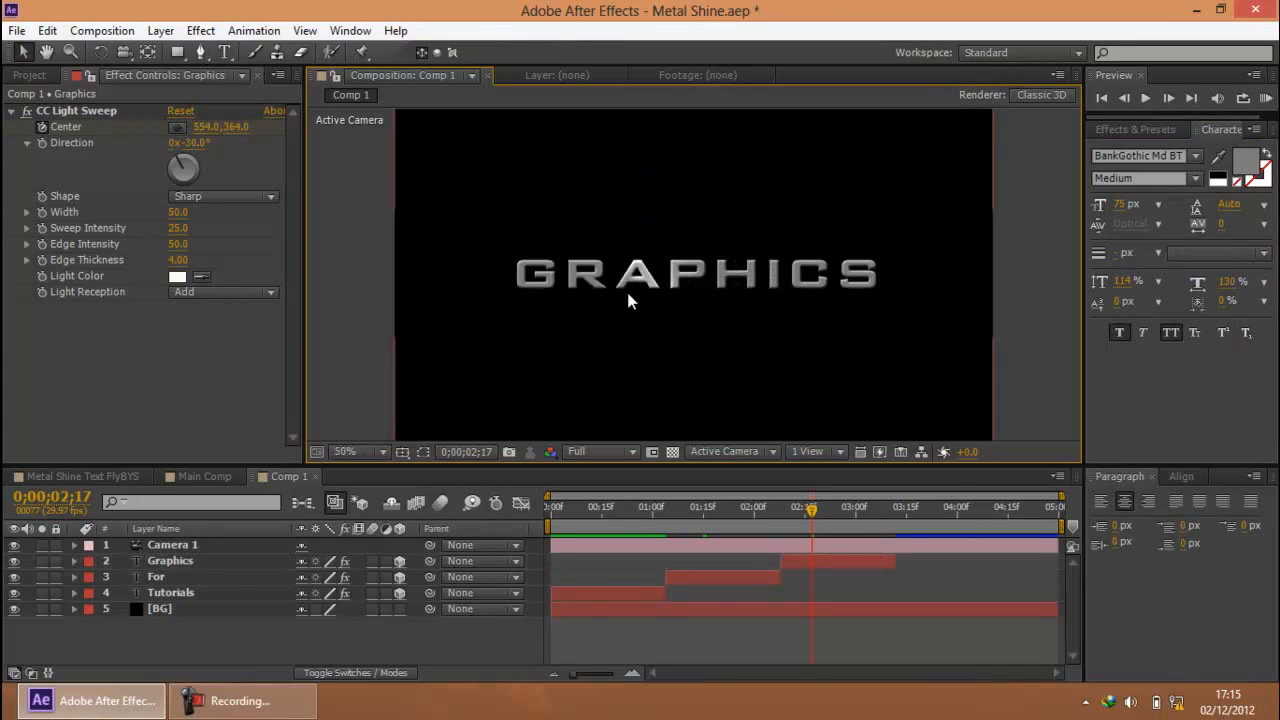
Preview the three-title sequence from the start and set the current time to 3 seconds
drag(804, 503, 401, 456)
click(1265, 99)
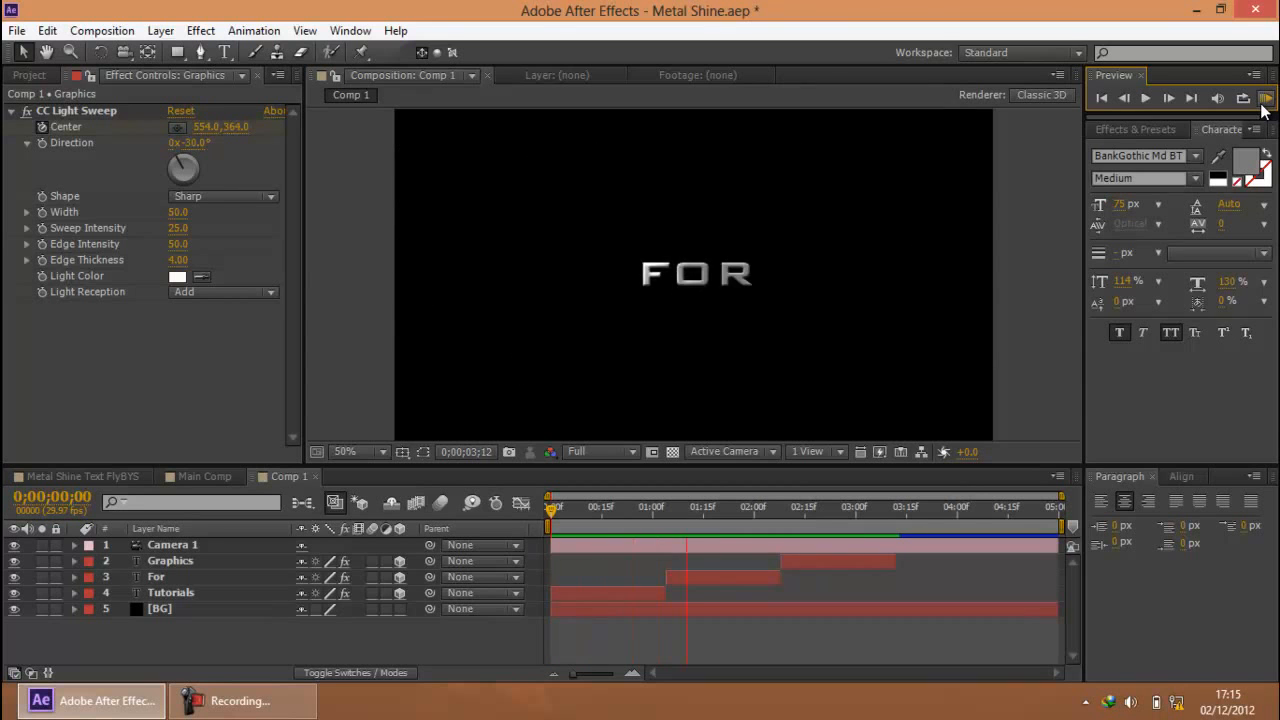
key(space)
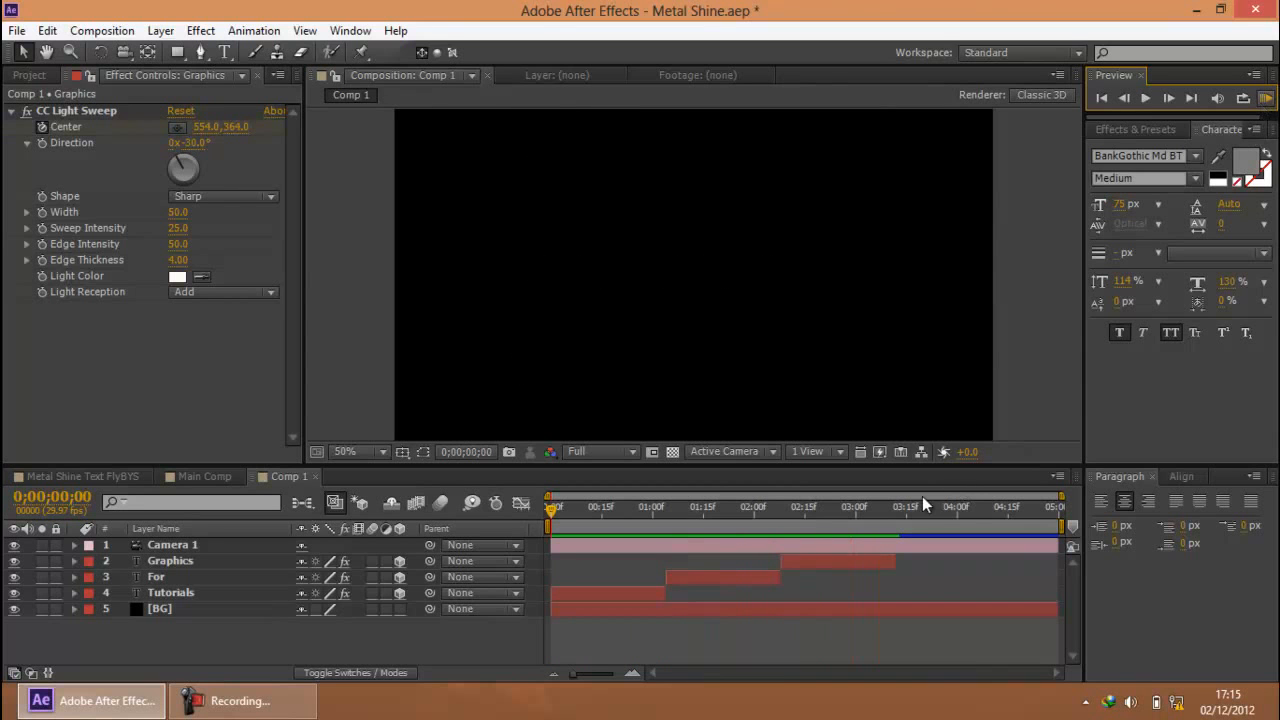
click(855, 507)
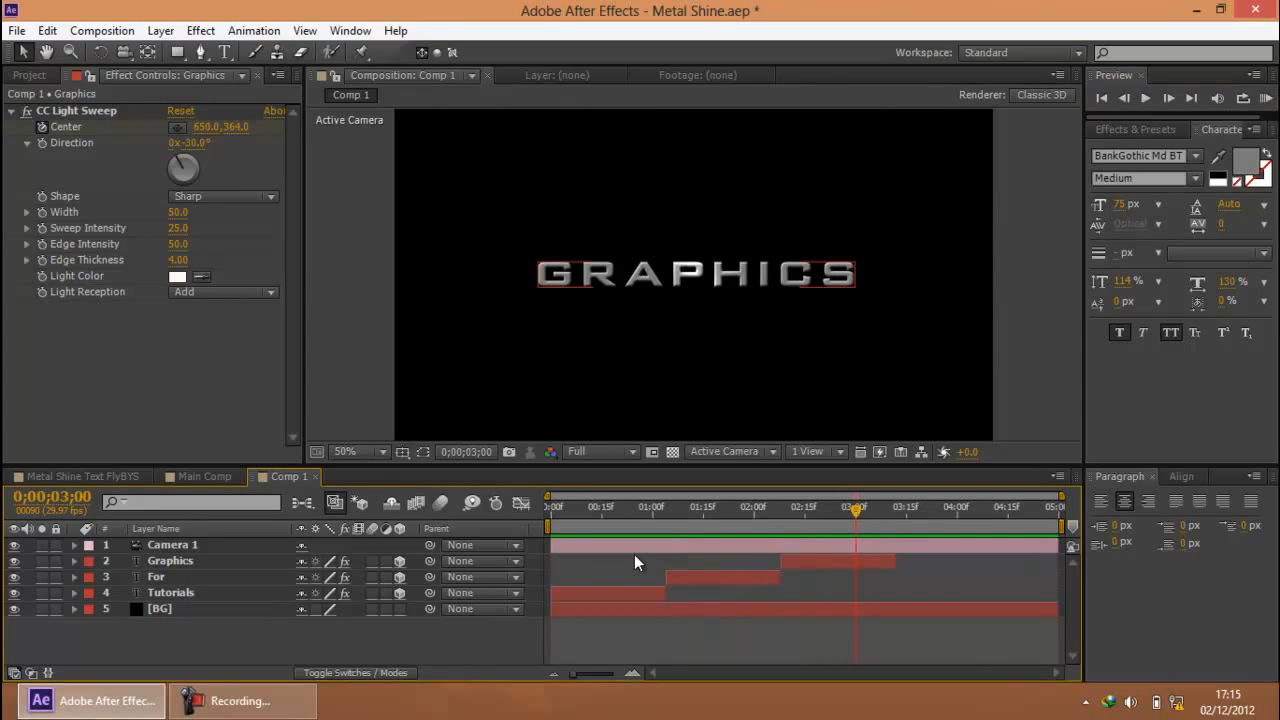
click(232, 708)
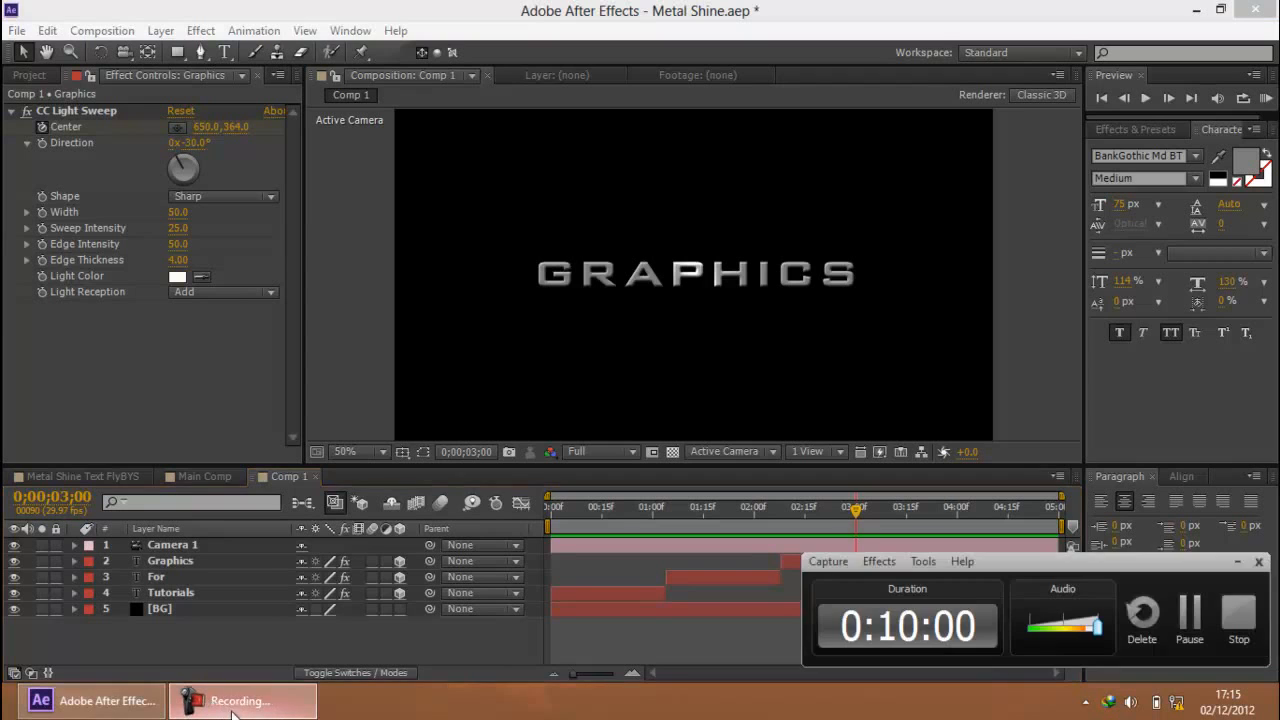
click(232, 704)
Enable motion blur on the Graphics, For and Tutorials layers and switch it on for the whole composition
click(183, 563)
click(183, 562)
shift+click(183, 593)
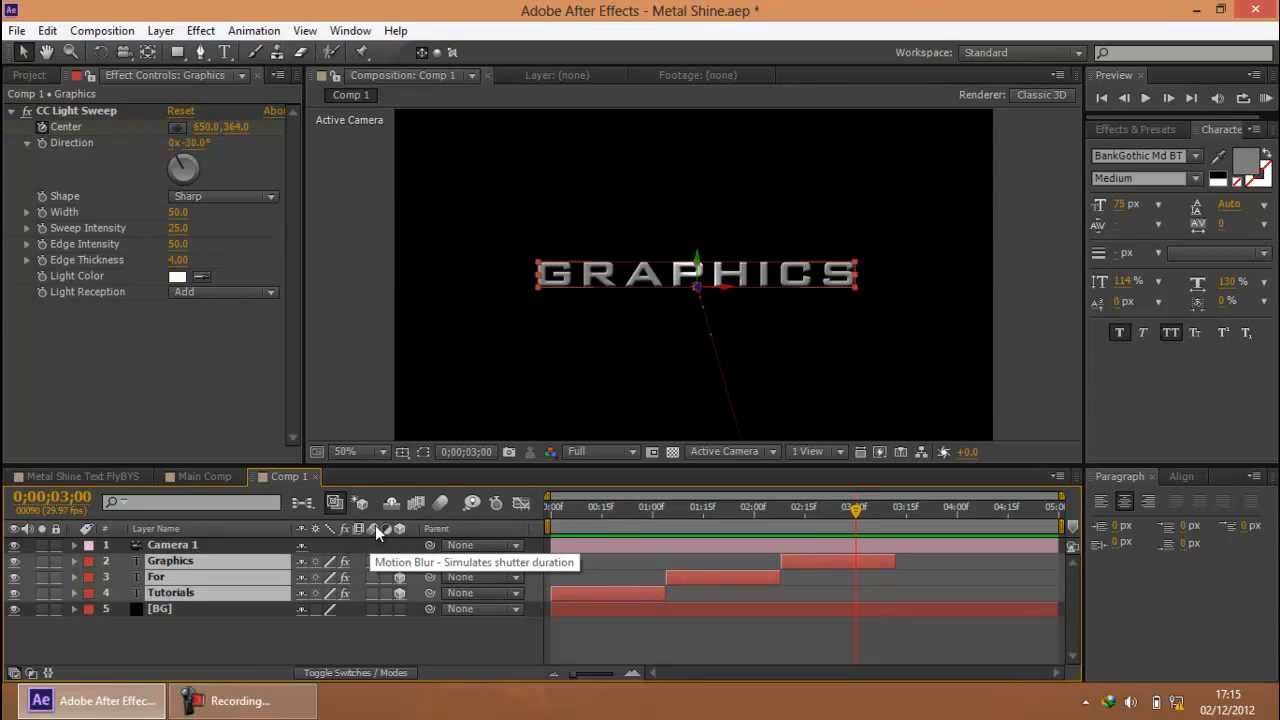
click(372, 561)
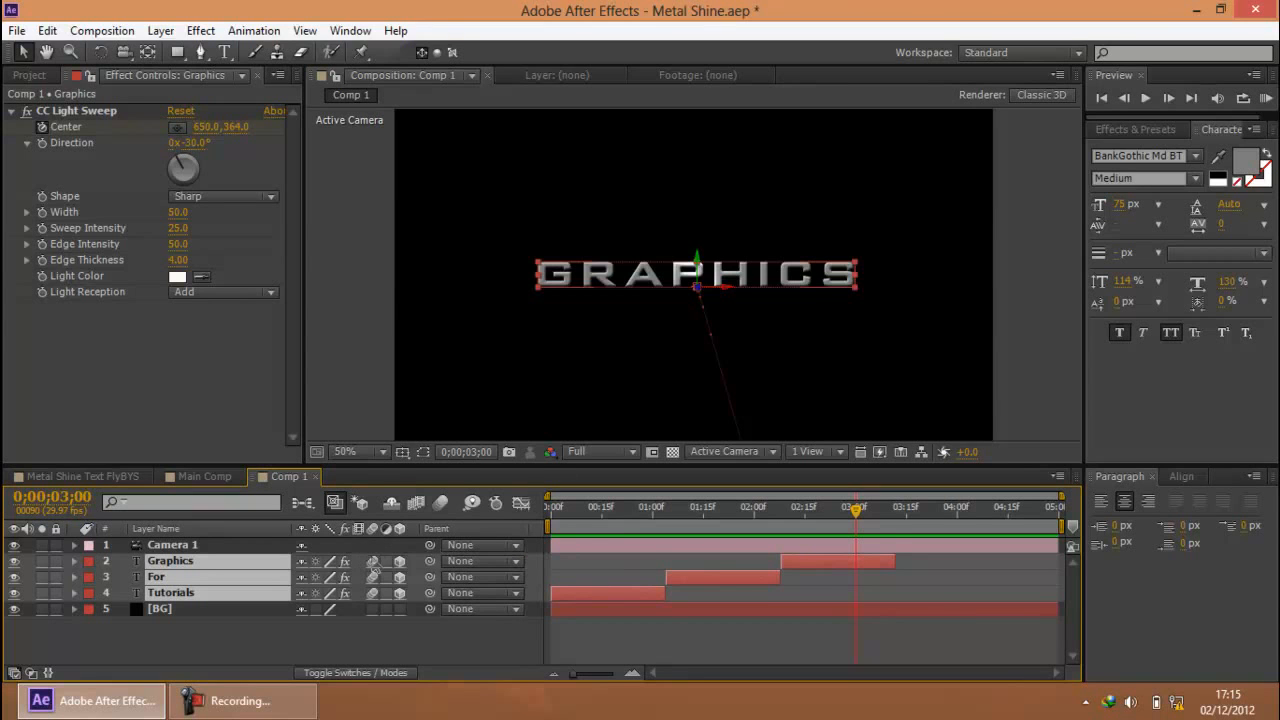
click(437, 504)
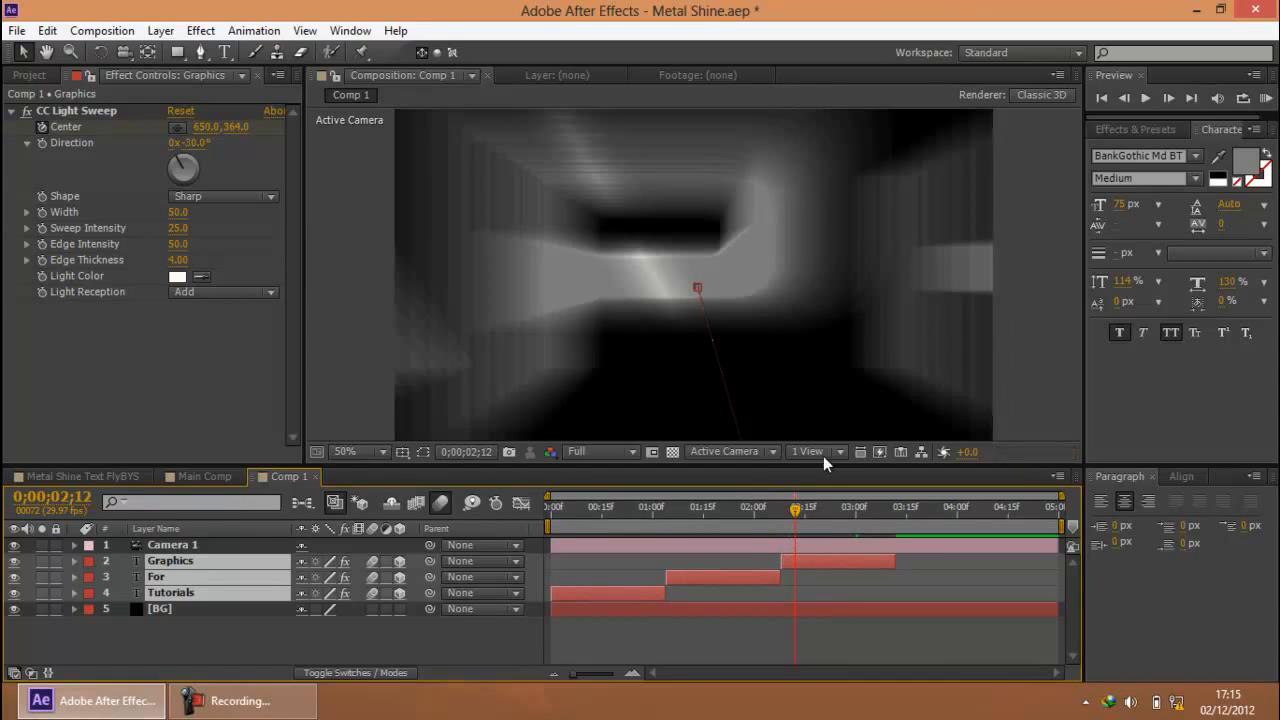
Compare the Graphics title at 0;00;02;12 with and without layer motion blur, then preview the sequence with the blur enabled
click(1065, 290)
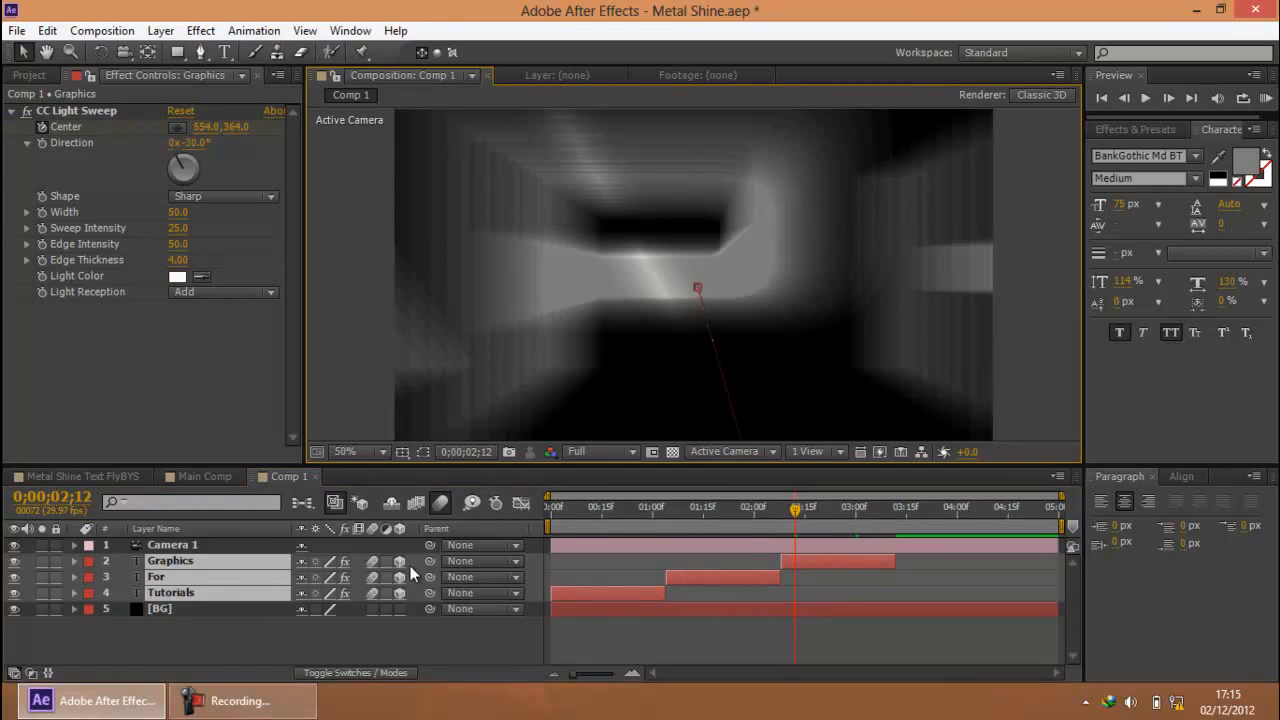
click(370, 561)
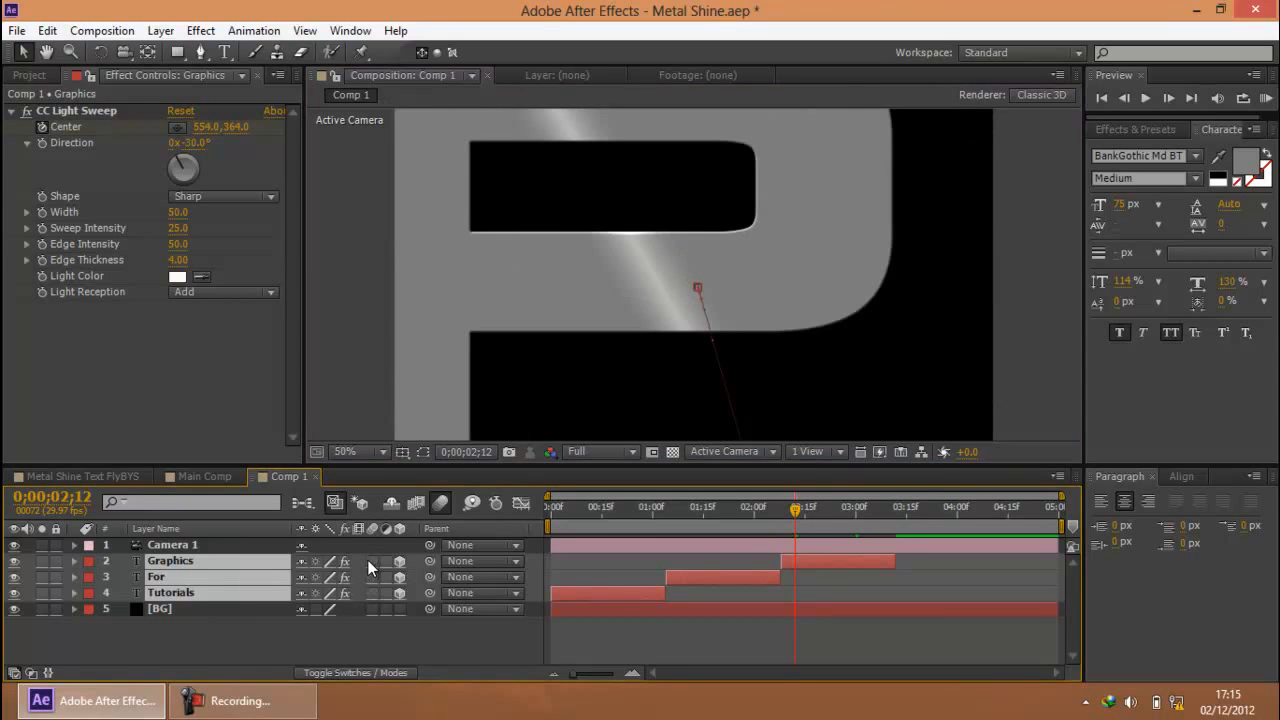
click(369, 561)
click(369, 561)
click(369, 561)
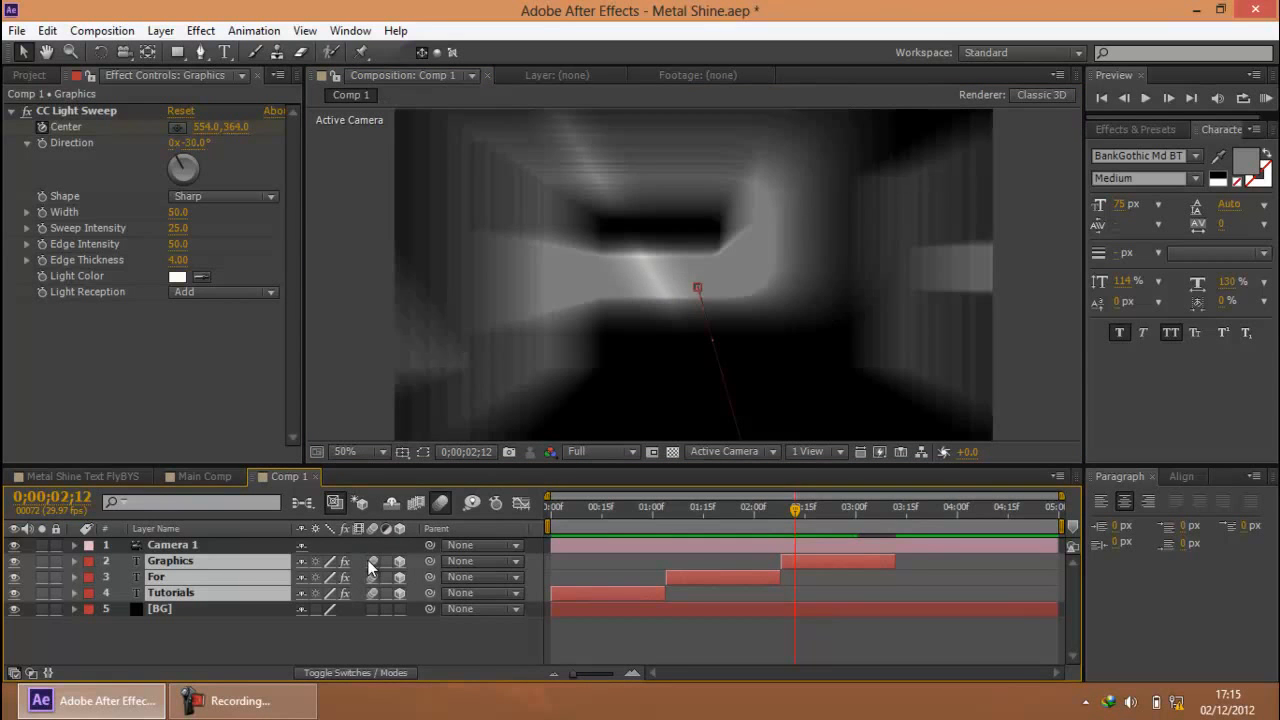
click(1266, 99)
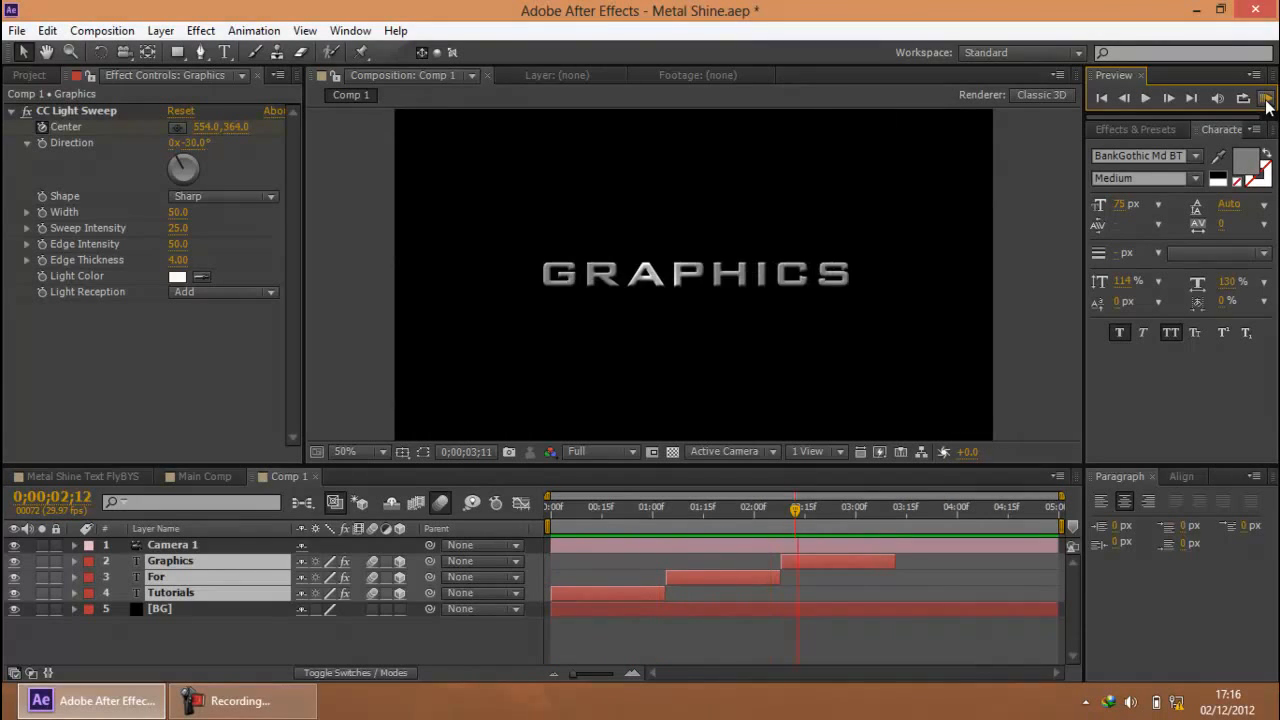
Examine the Tutorials title at 0;00;01;00 and deselect all layers
click(645, 511)
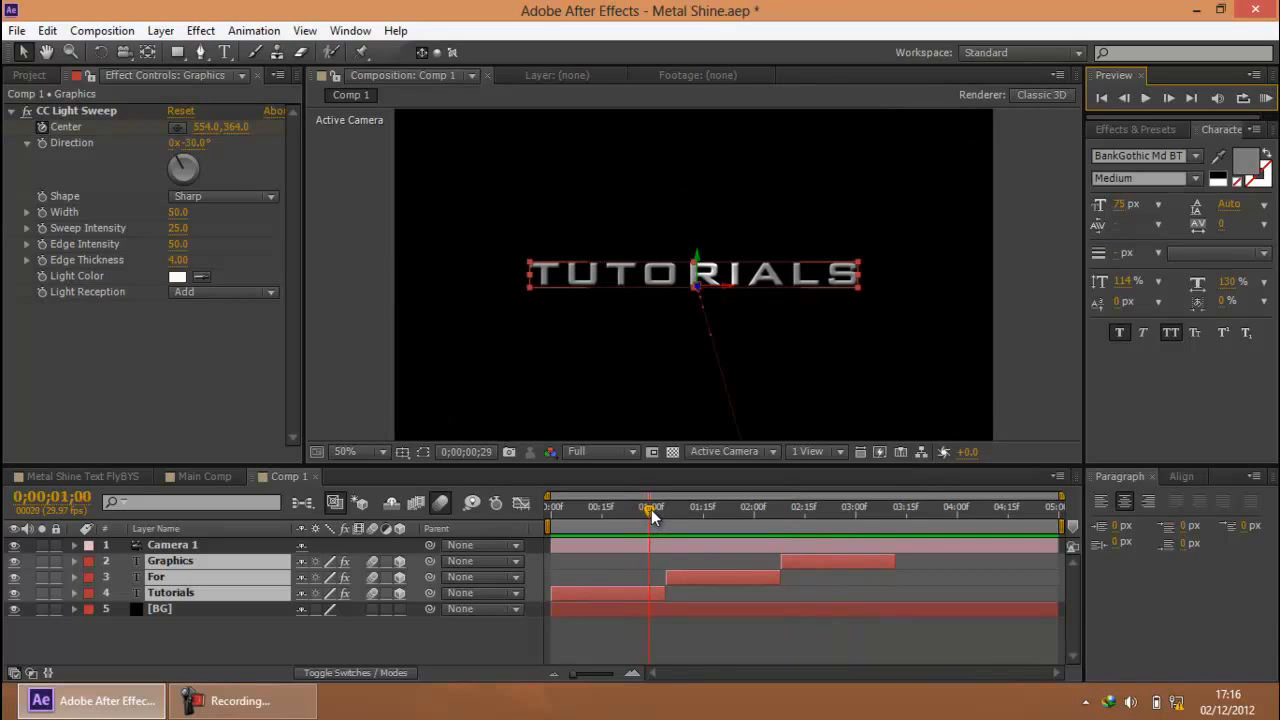
mouse_move(650, 509)
mouse_down()
mouse_move(666, 507)
mouse_move(651, 508)
mouse_up()
drag(574, 676, 588, 676)
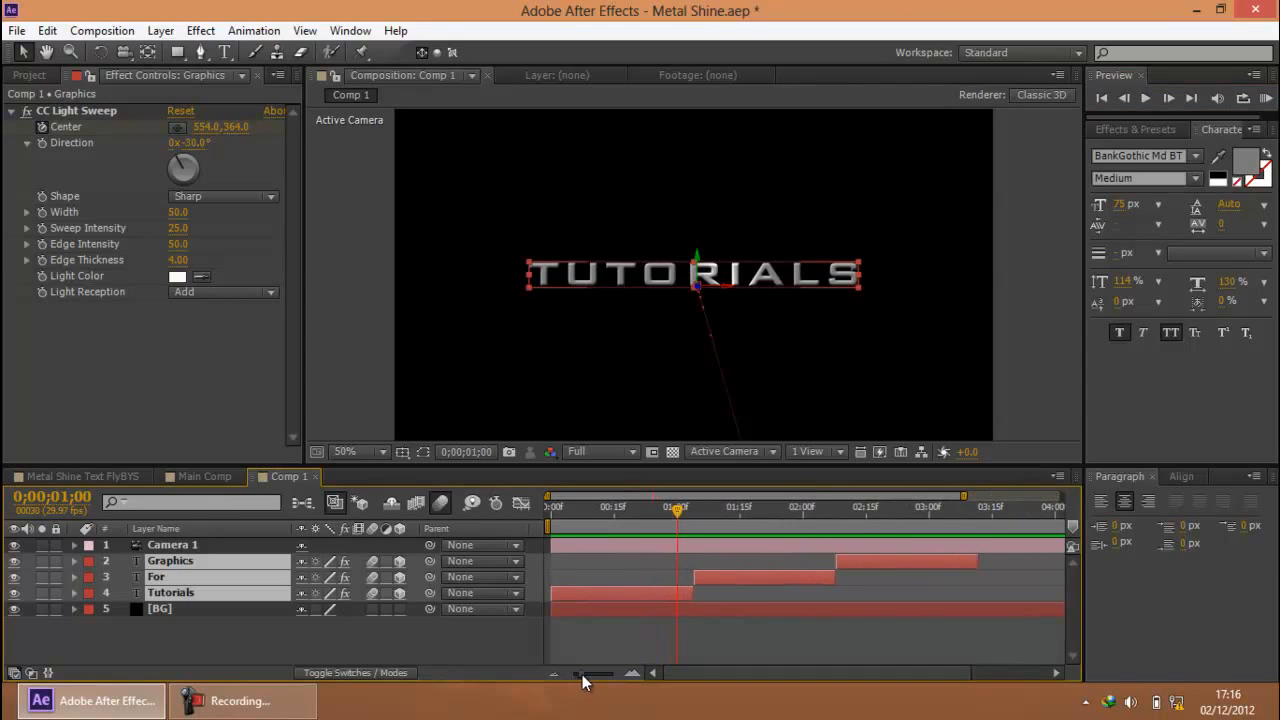
click(318, 622)
click(243, 703)
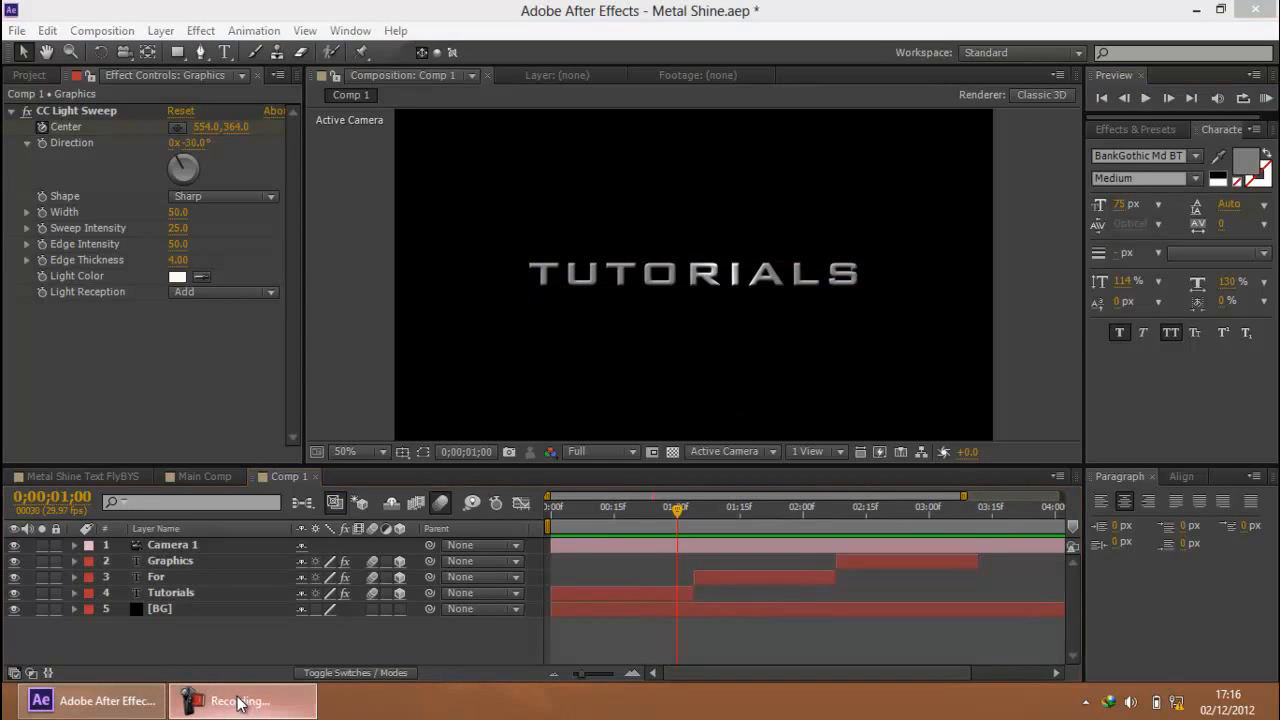
click(243, 703)
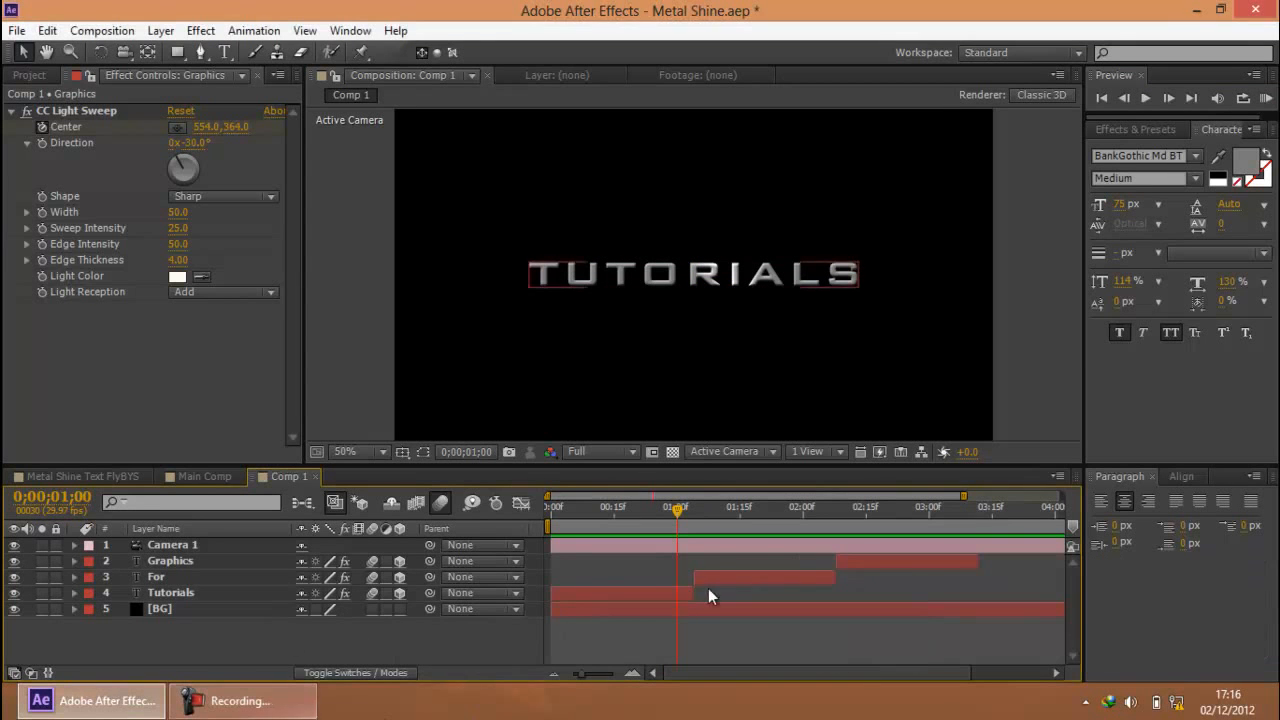
Reveal the Tutorials keyframes and shift the For layer so it starts at the last keyframe, 0;00;01;00
drag(677, 508, 656, 508)
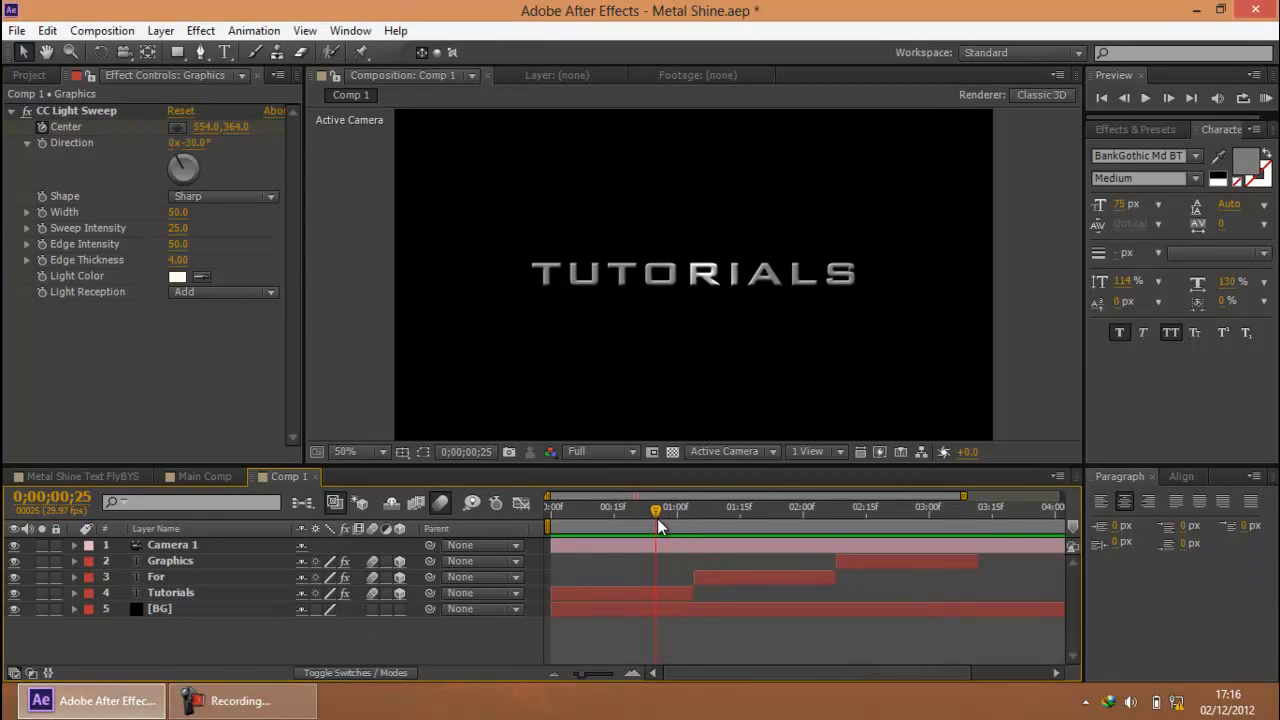
click(177, 596)
key(u)
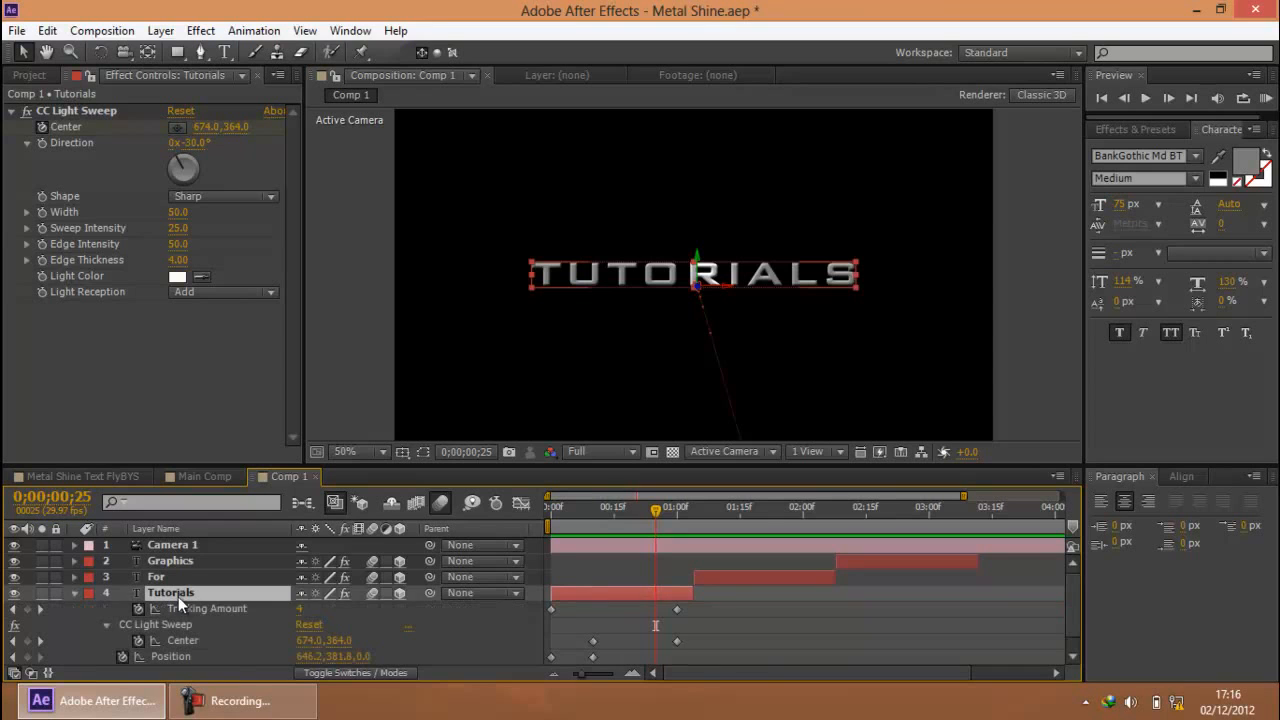
drag(655, 516, 677, 516)
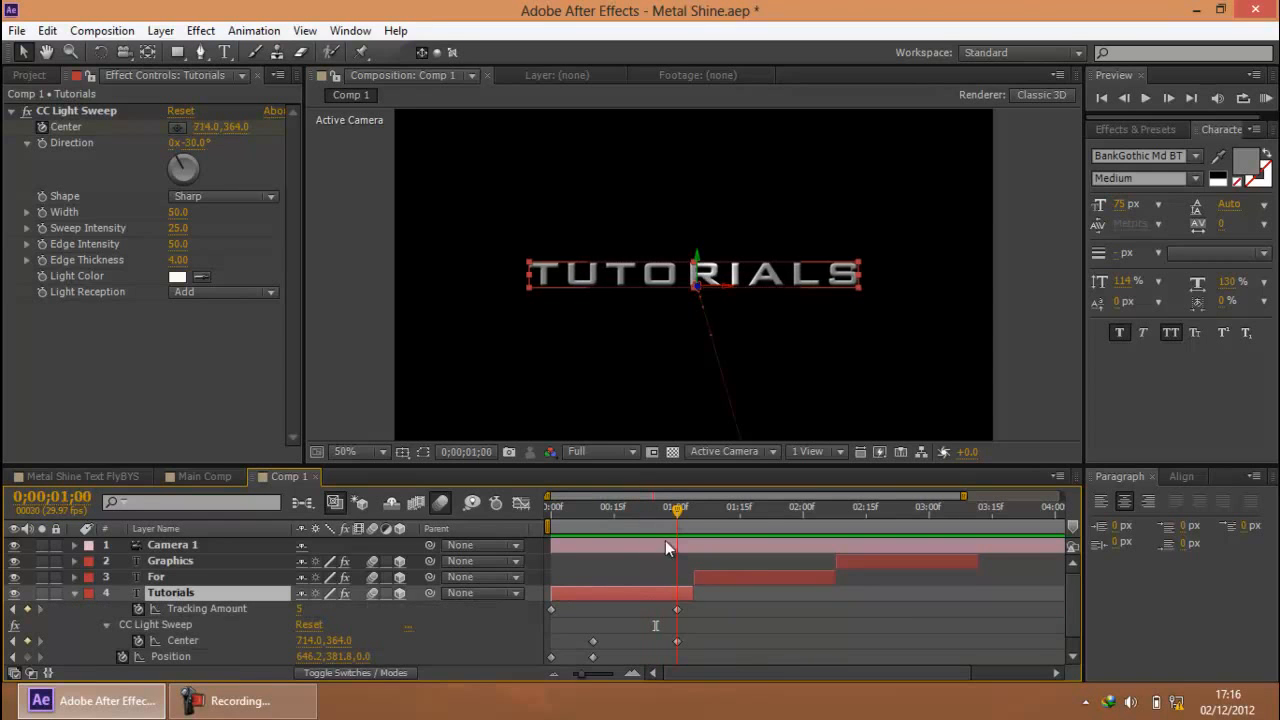
click(708, 579)
drag(727, 578, 711, 579)
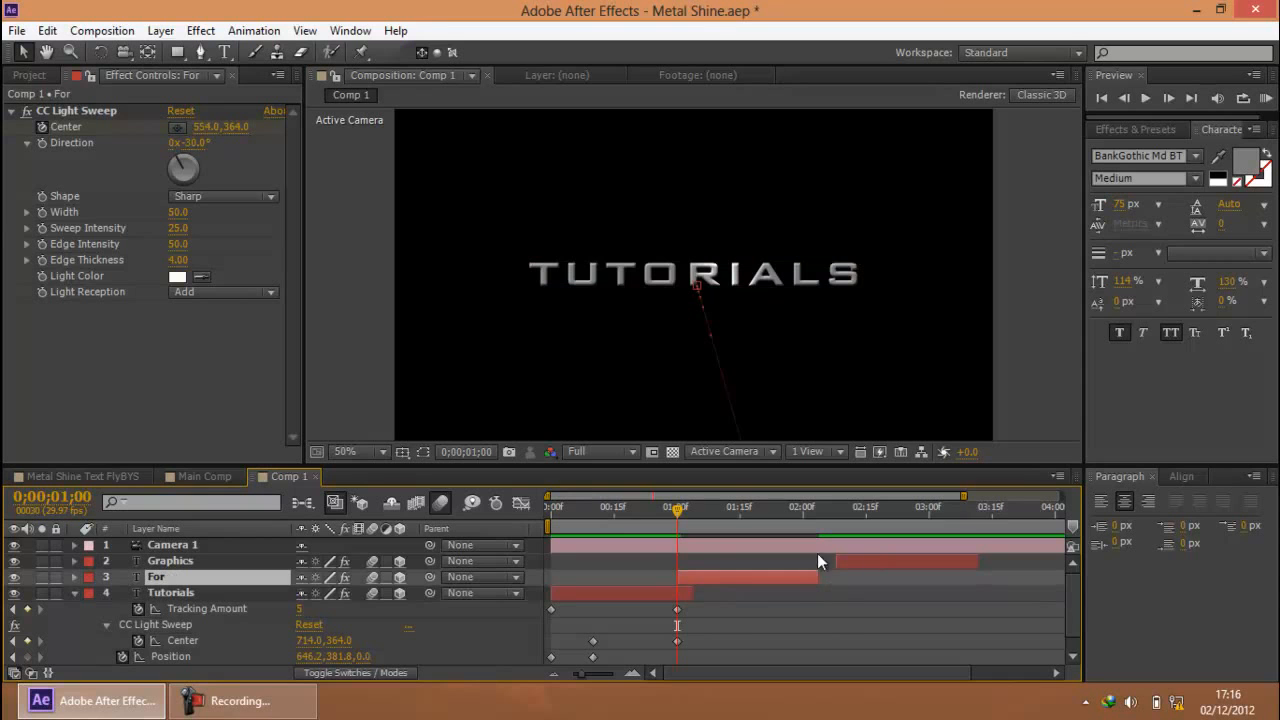
Reveal the For layer's keyframes and shift the Graphics layer so it starts at the last one, 0;00;02;00
click(815, 528)
key(u)
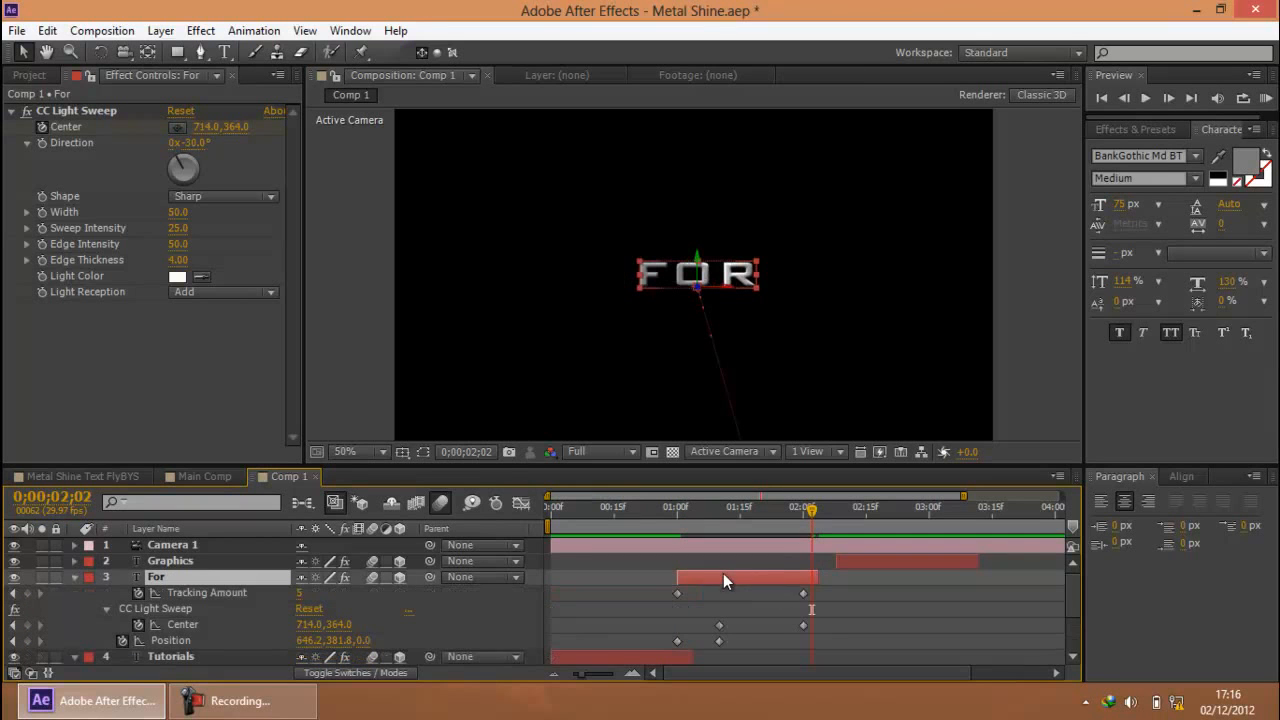
drag(814, 517, 853, 561)
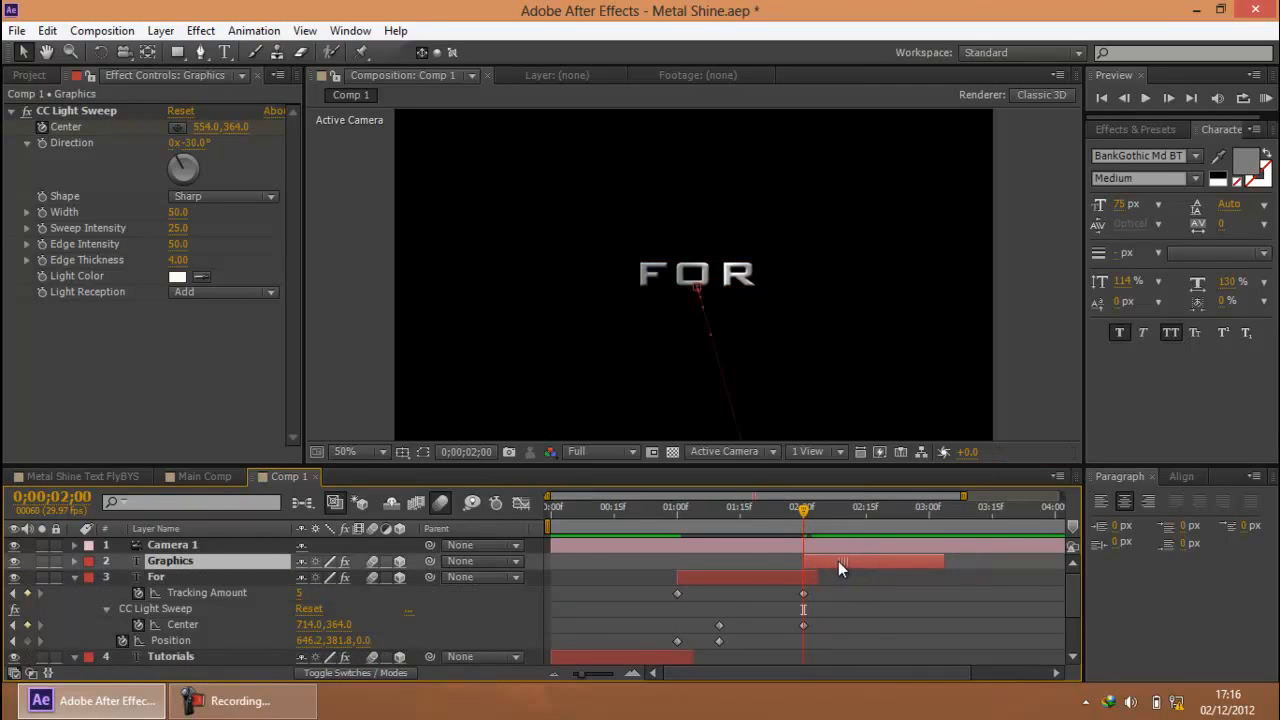
Preview the overlapping title sequence from 0;00;00;00, then stop playback
drag(785, 510, 448, 494)
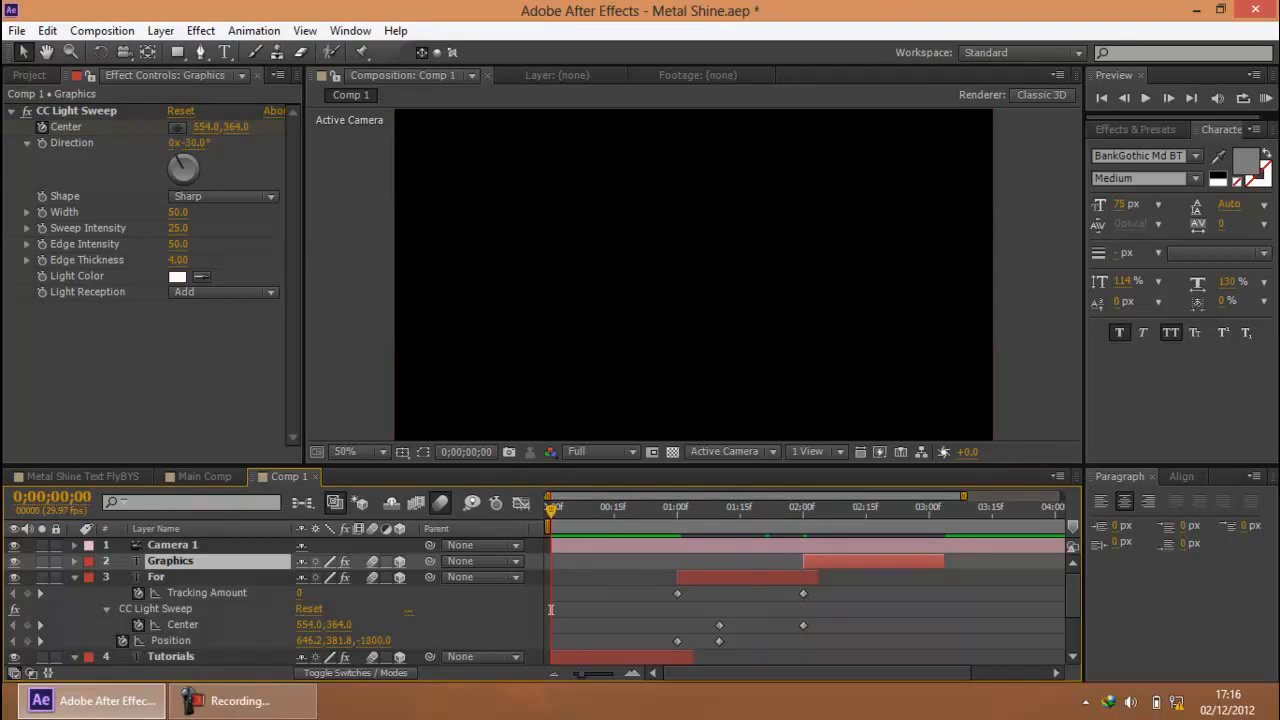
click(1262, 102)
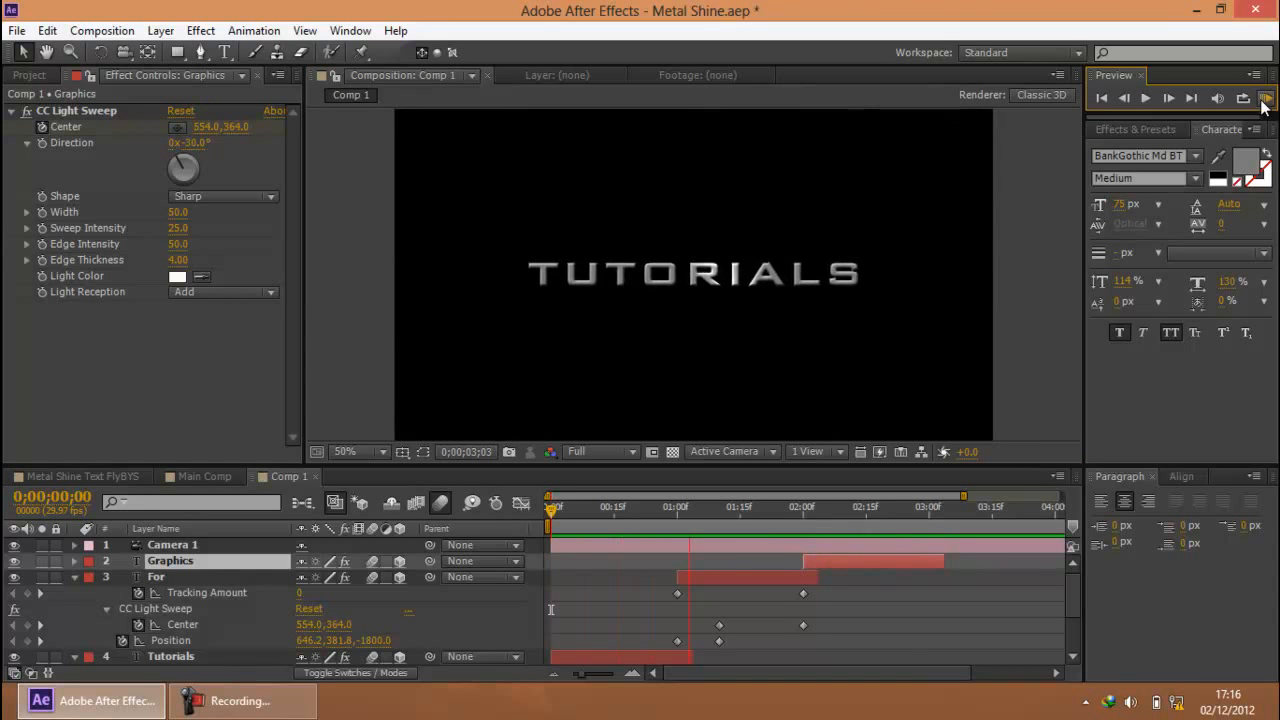
click(1263, 107)
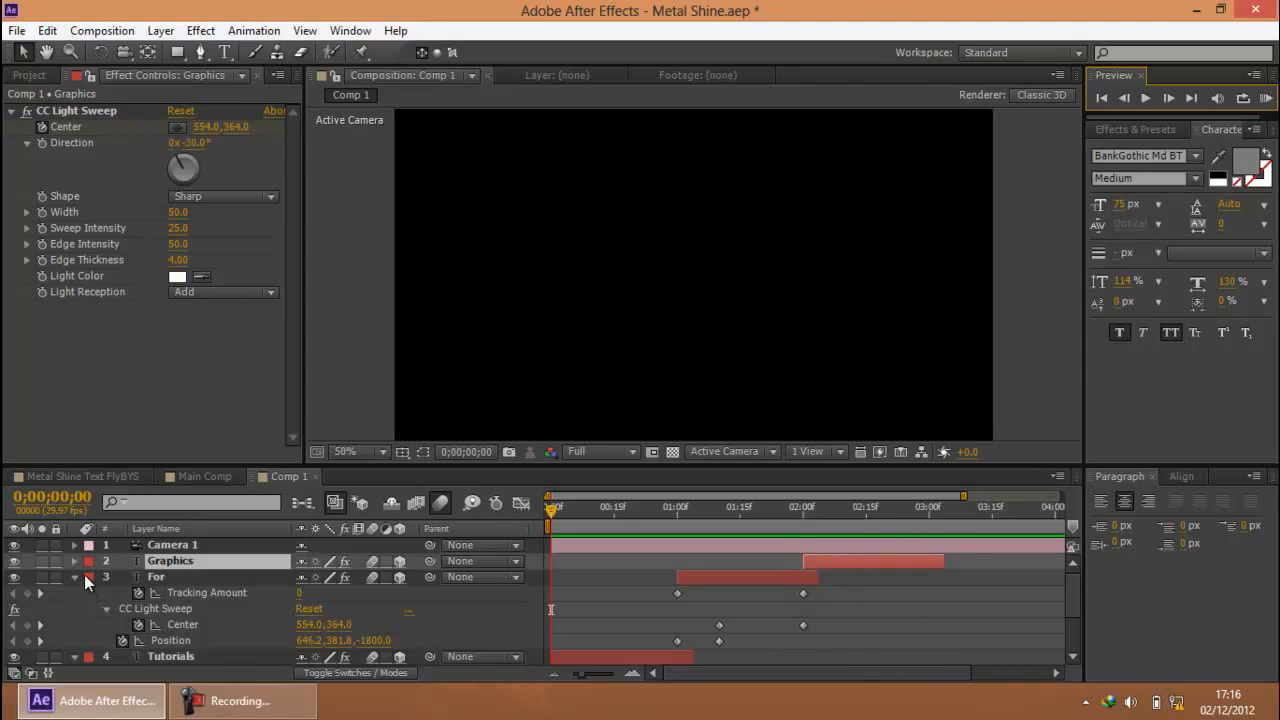
Collapse the keyframe properties of the For and Tutorials layers and deselect everything
click(78, 574)
click(74, 593)
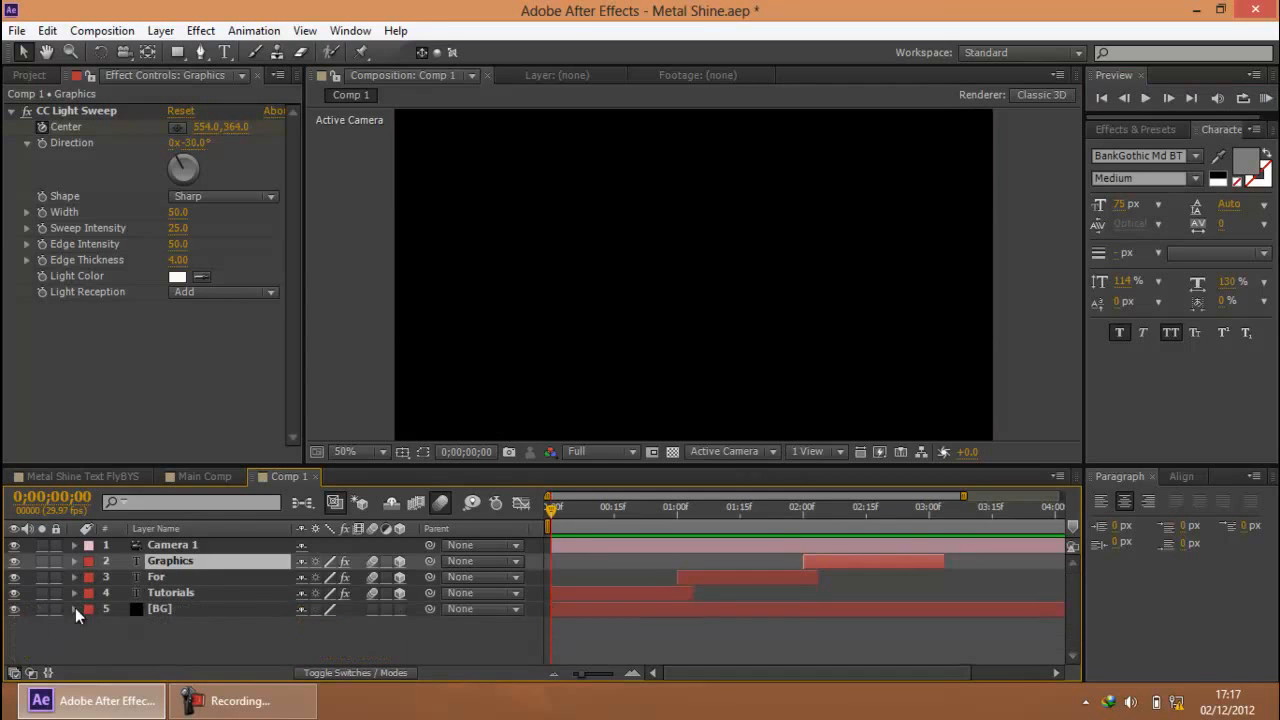
click(200, 652)
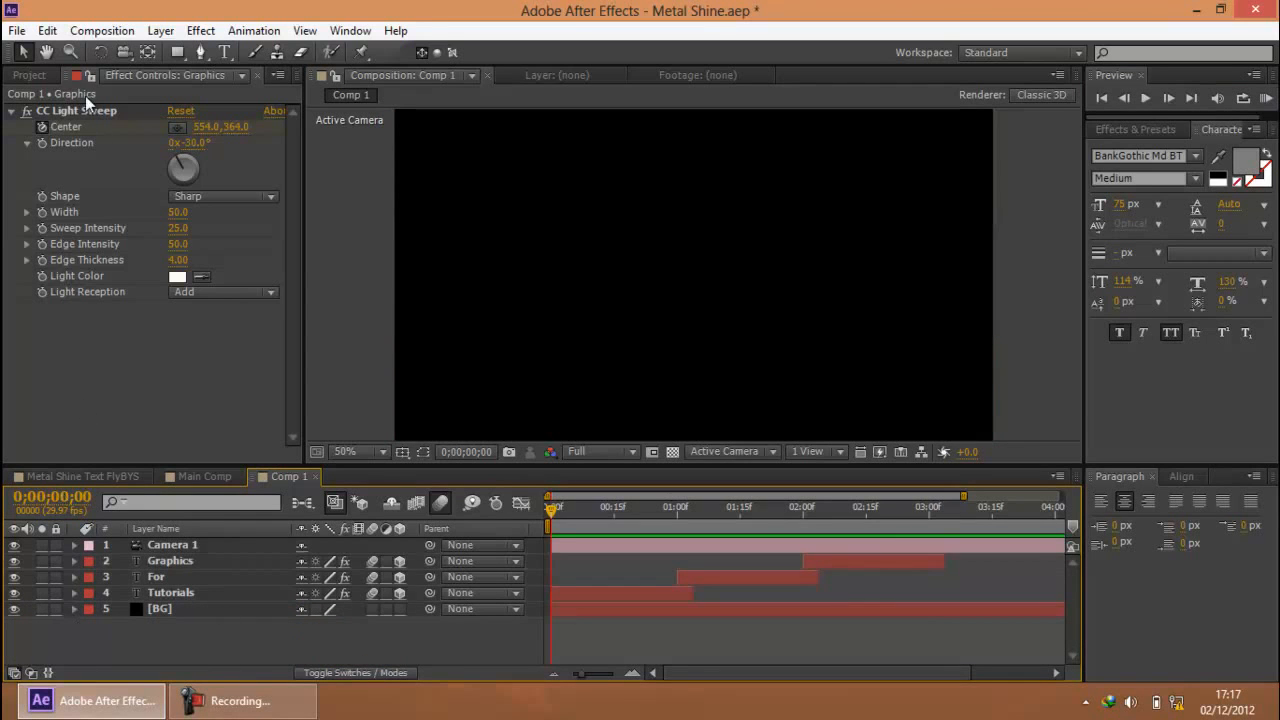
Check which sound effect Main Comp uses and locate Explosive impact.wav inside the Metal text.aep project folder
click(40, 77)
click(85, 256)
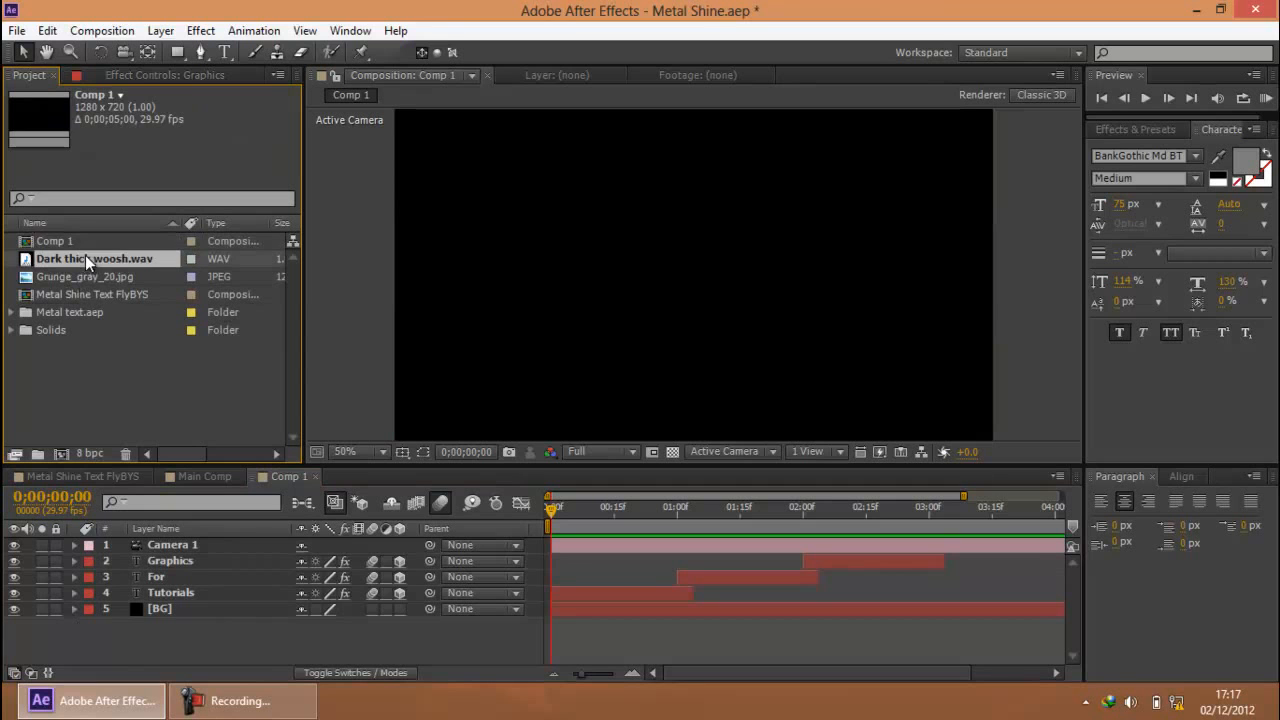
click(196, 470)
scroll(209, 640, down, 3)
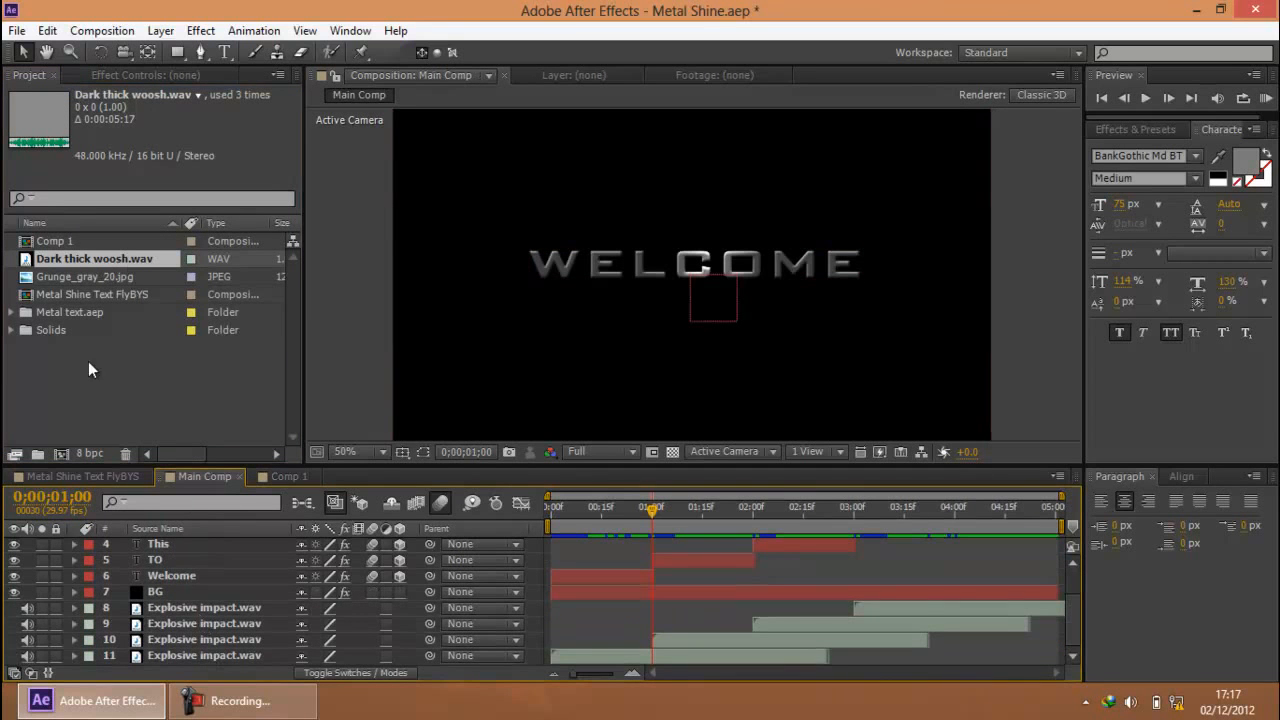
click(67, 314)
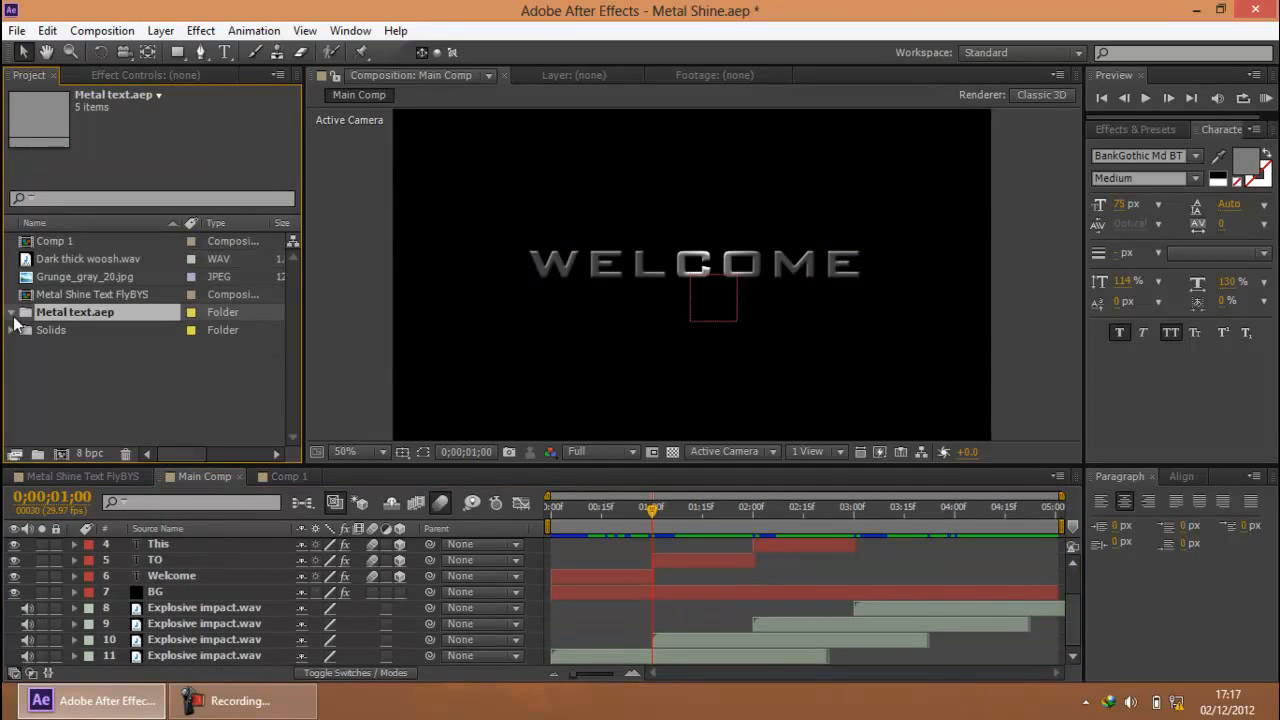
click(12, 312)
click(103, 328)
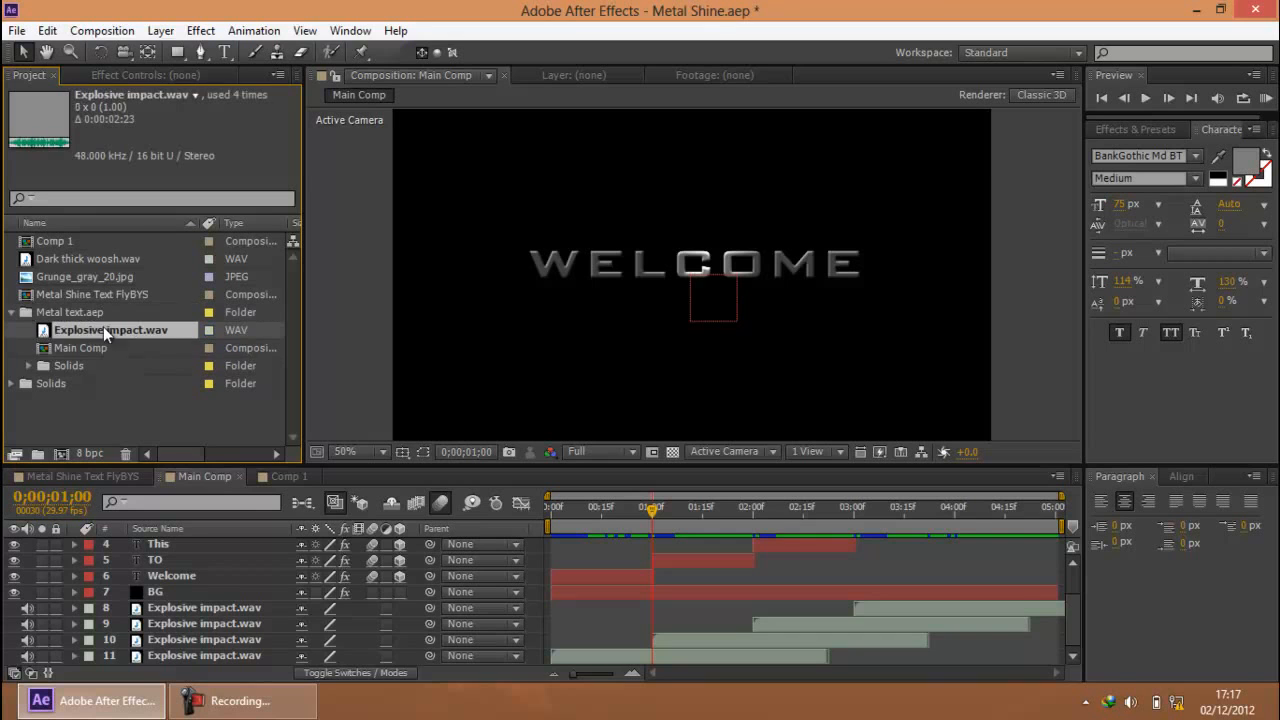
Return to Comp 1 and add Explosive impact.wav as an audio layer beneath BG, starting at 0;00;00;00
click(305, 477)
click(290, 703)
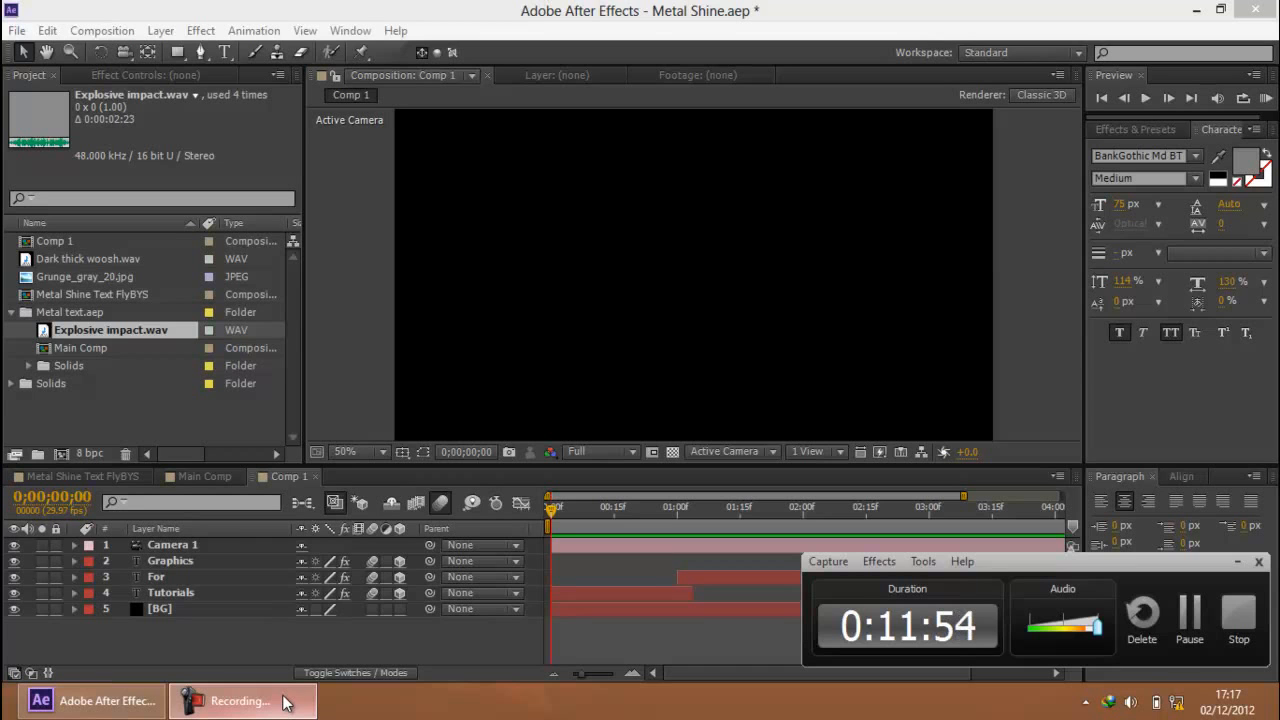
click(285, 701)
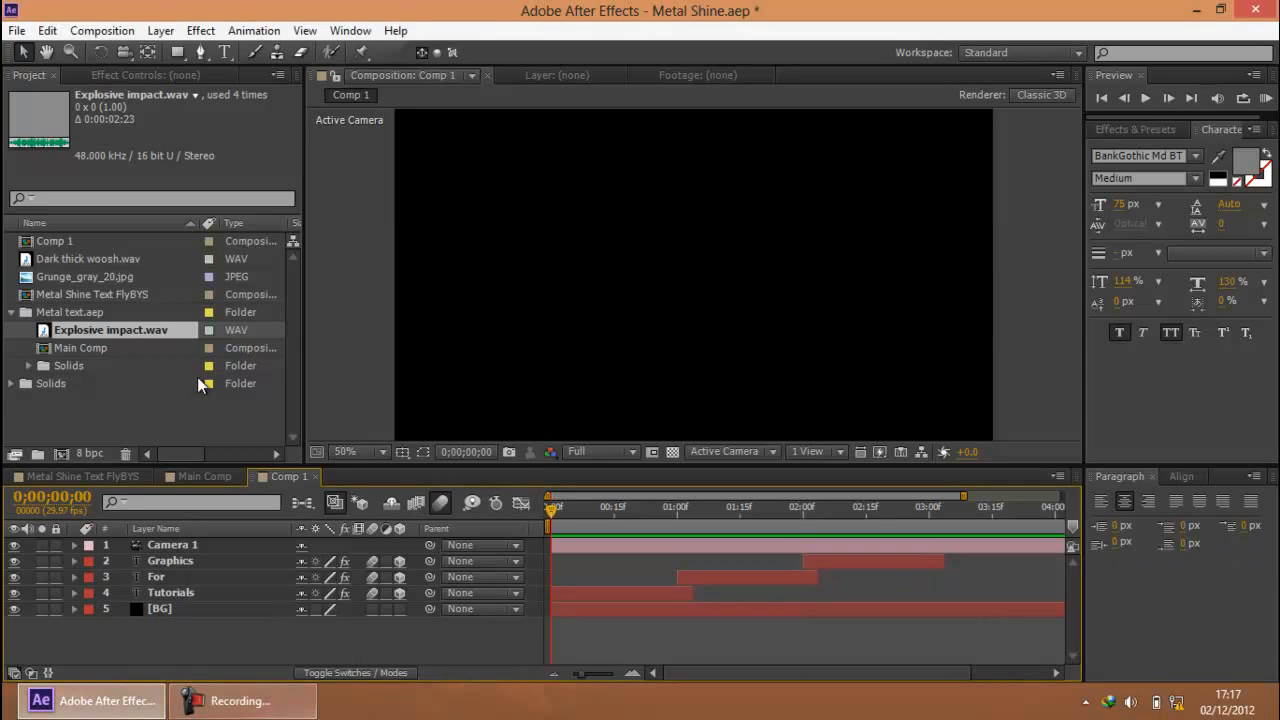
click(93, 334)
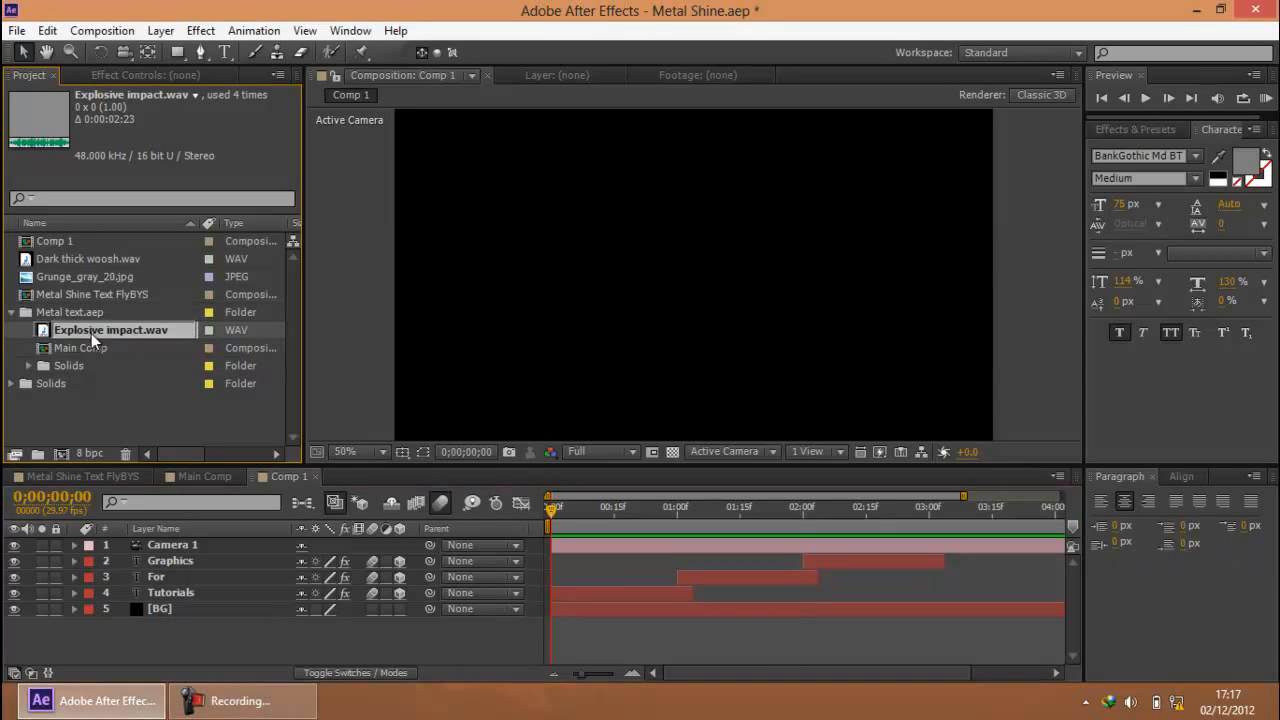
drag(94, 330, 183, 645)
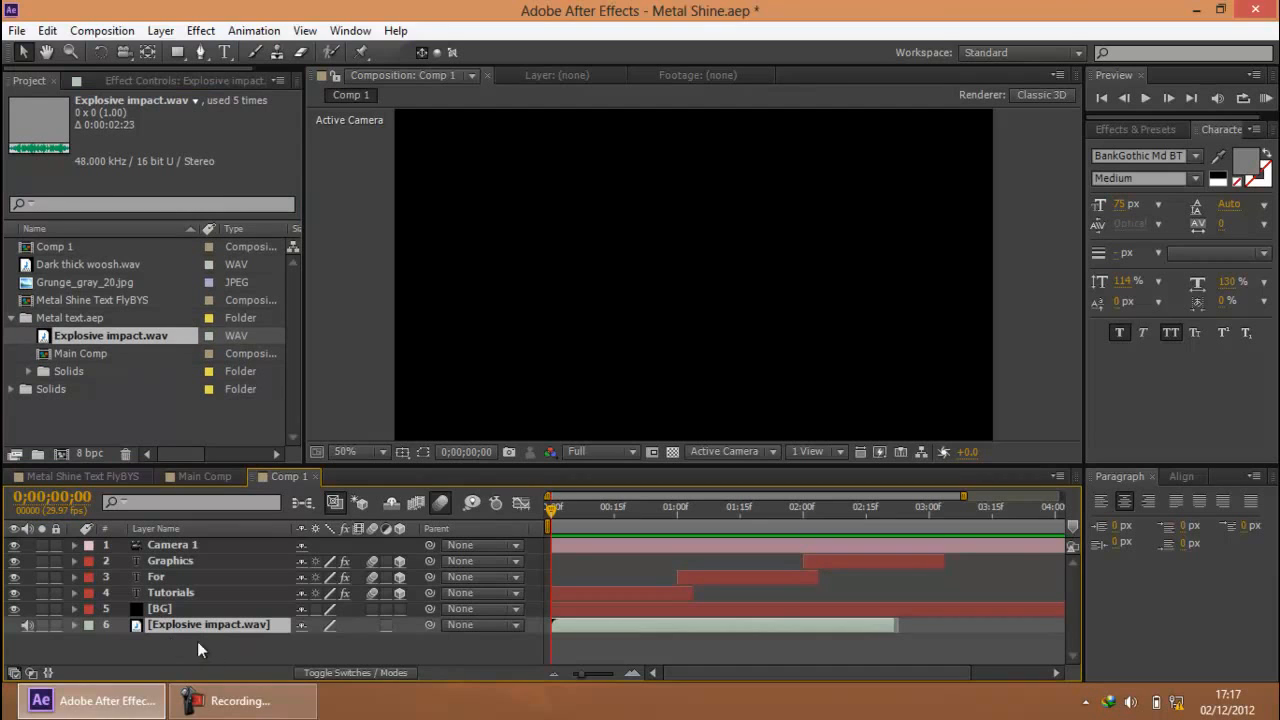
Show the waveform of the Explosive impact.wav layer in the timeline
click(240, 703)
click(252, 703)
click(214, 645)
click(222, 622)
key(l)
key(l)
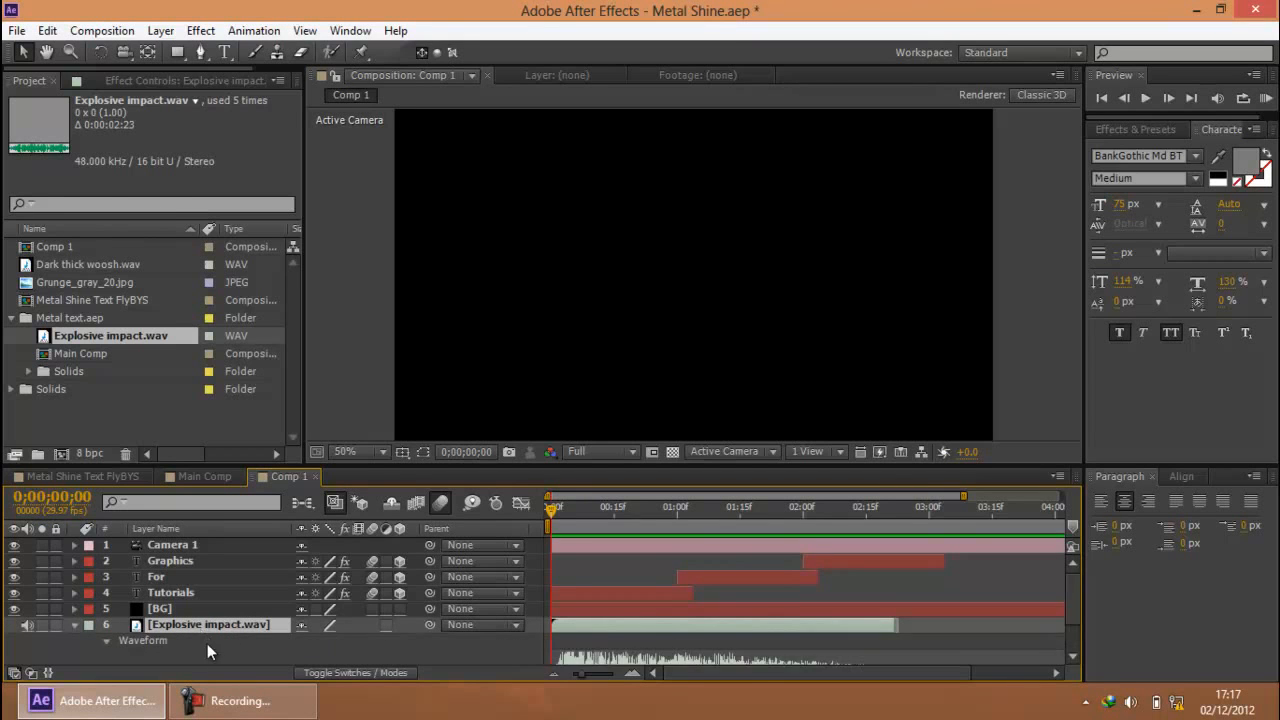
scroll(207, 643, down, 2)
Duplicate the Explosive impact.wav layer twice and start the copies at 0;00;01;00 and 0;00;02;00, matching the For and Graphics titles
drag(560, 515, 661, 517)
scroll(700, 614, up, 3)
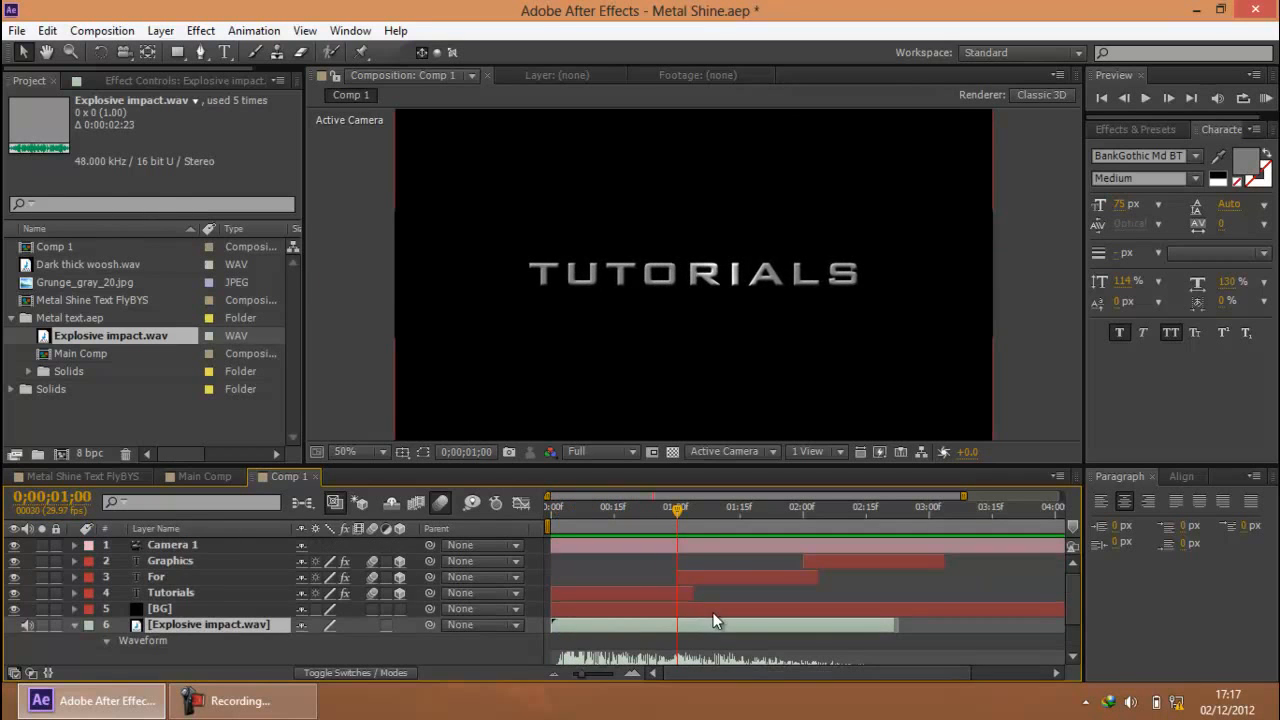
key(ctrl+d)
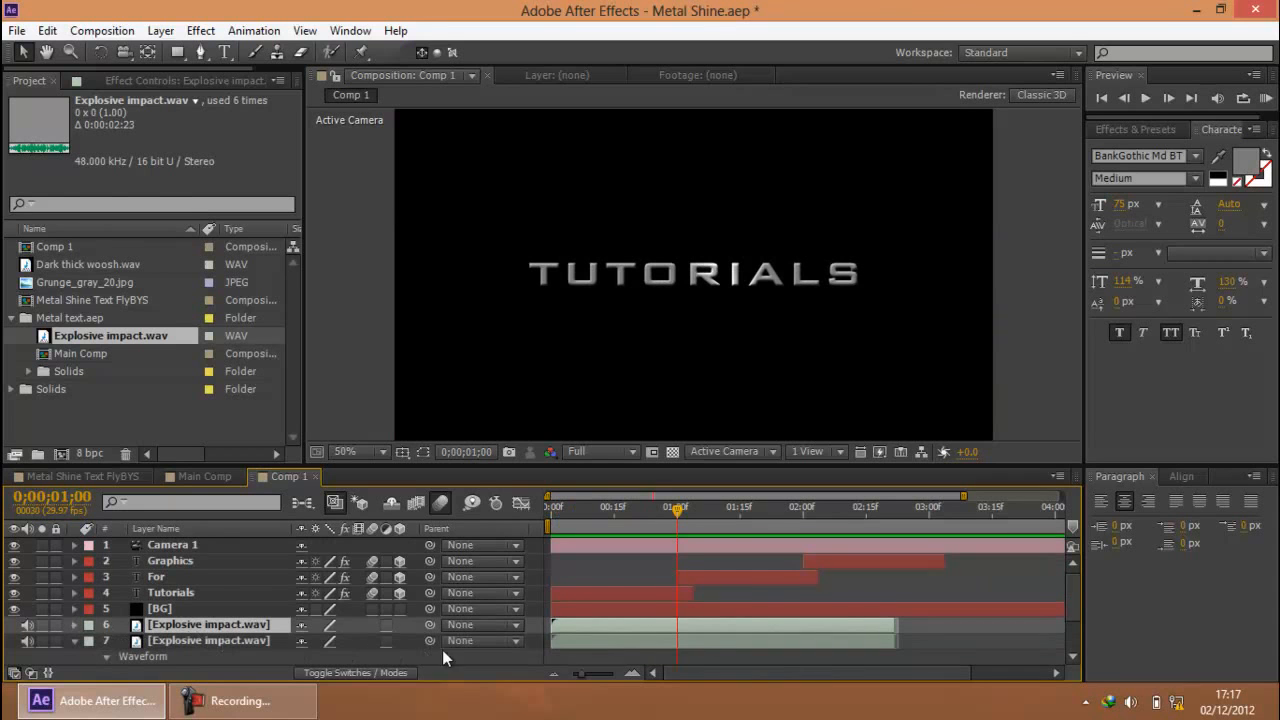
drag(634, 626, 854, 622)
key(ctrl+d)
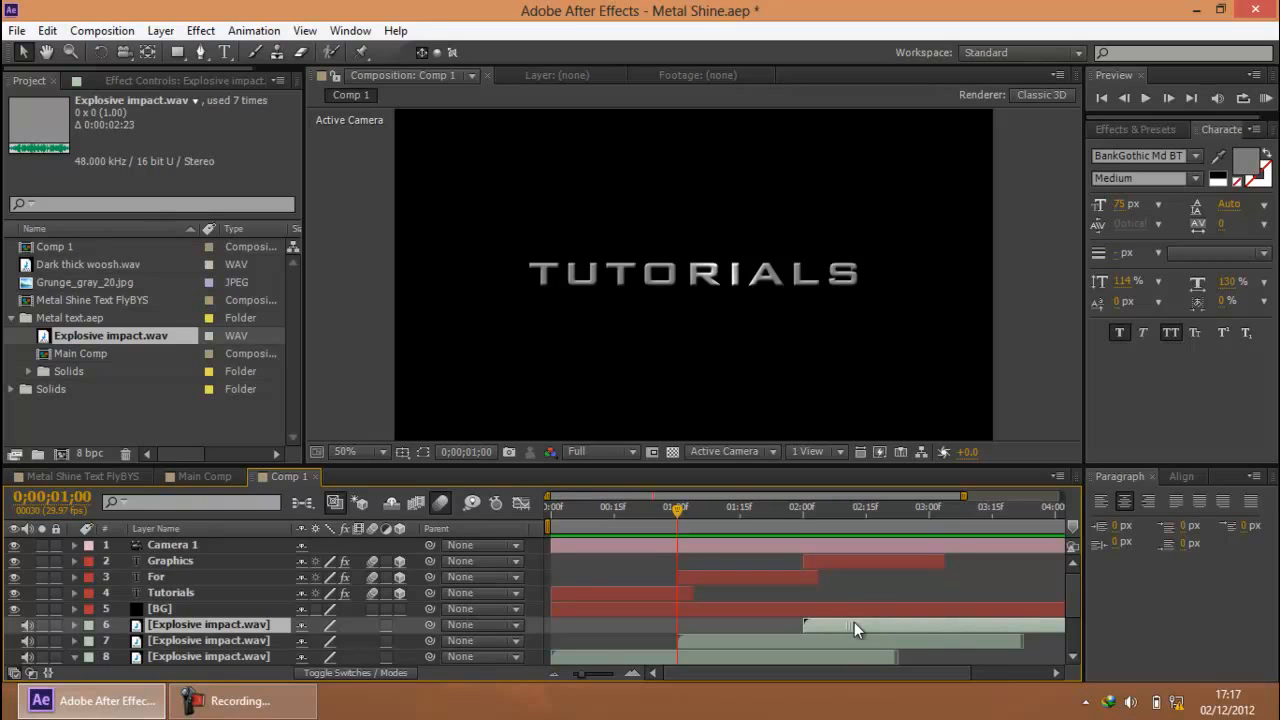
Preview Comp 1 with audio to check the impact sounds against the Tutorials, For and Graphics titles
click(805, 514)
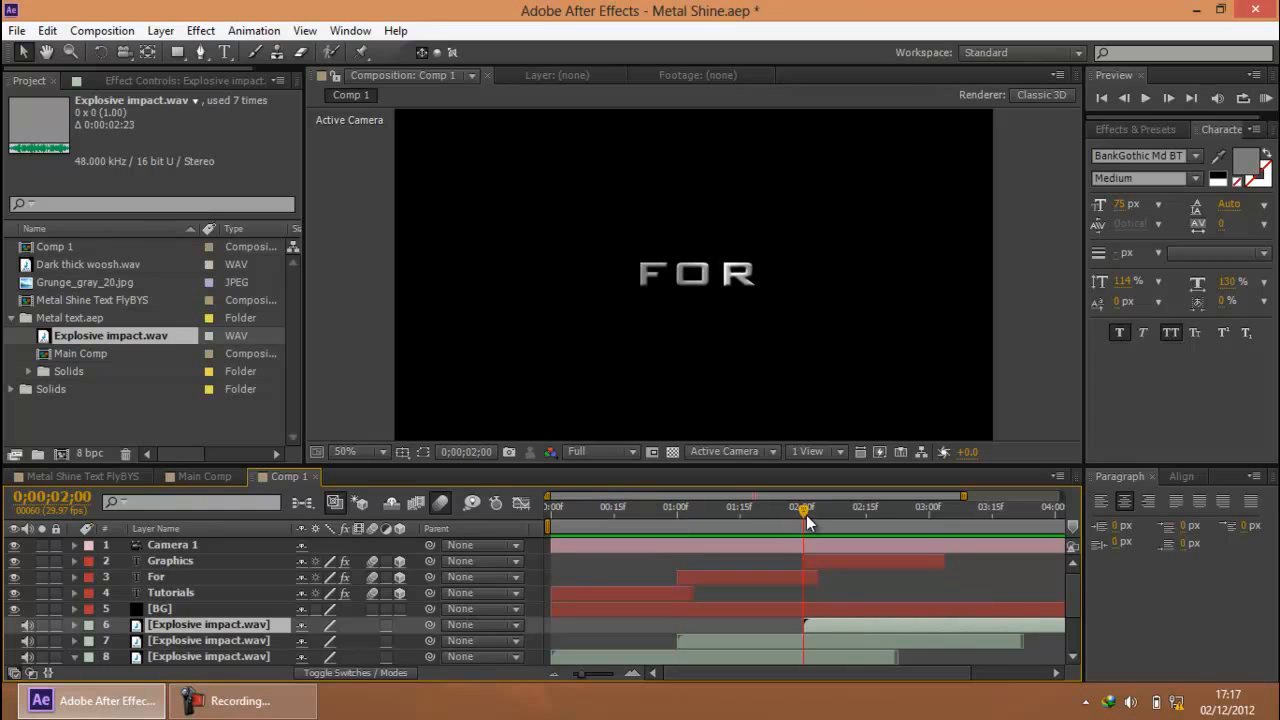
click(1266, 98)
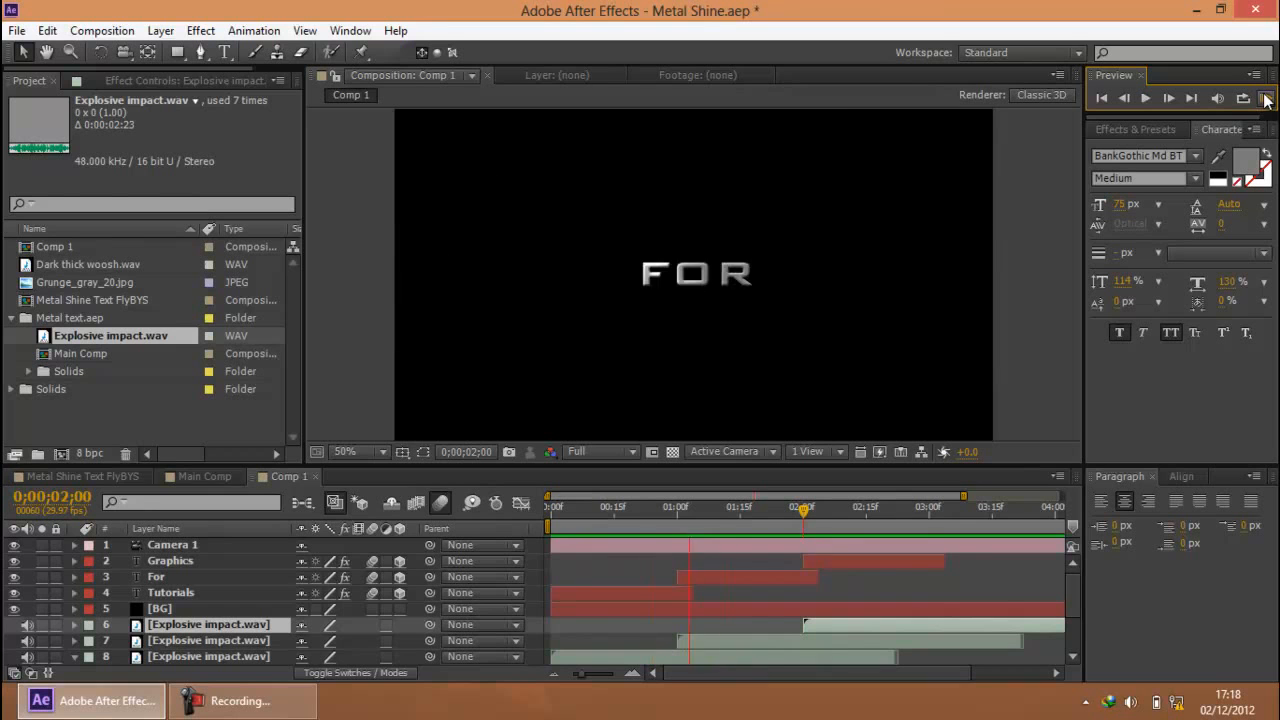
click(806, 510)
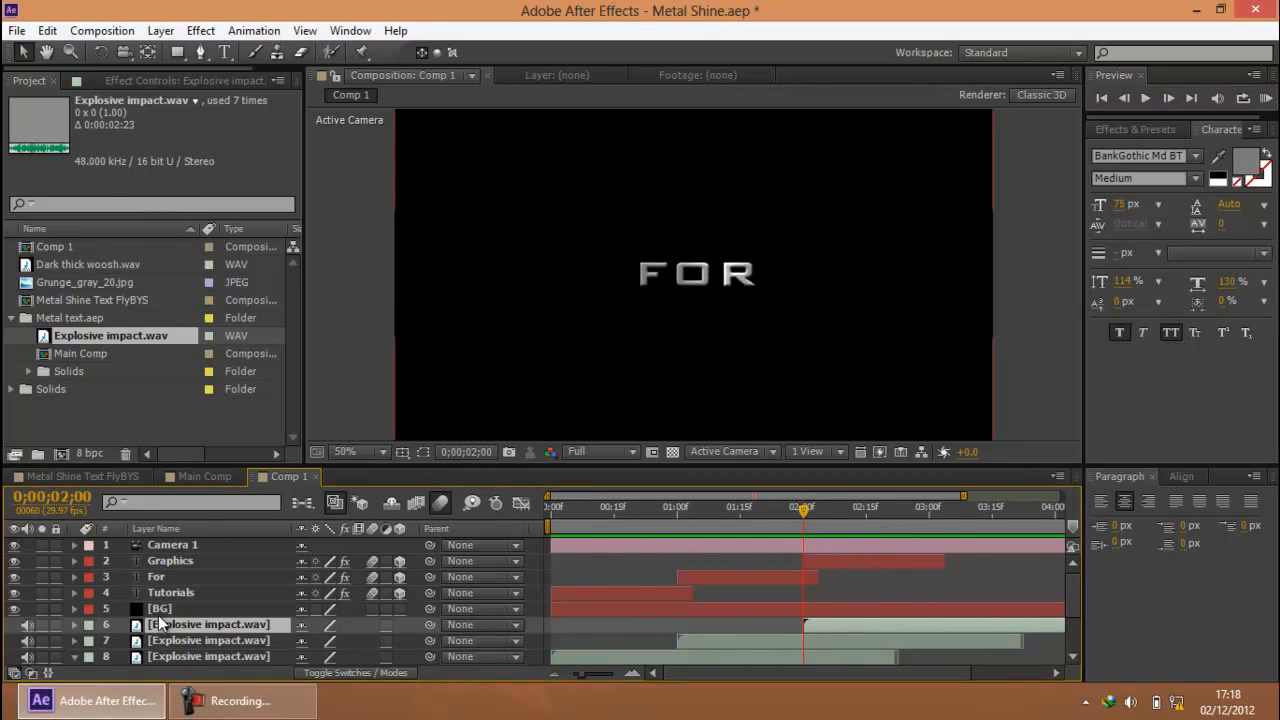
click(240, 700)
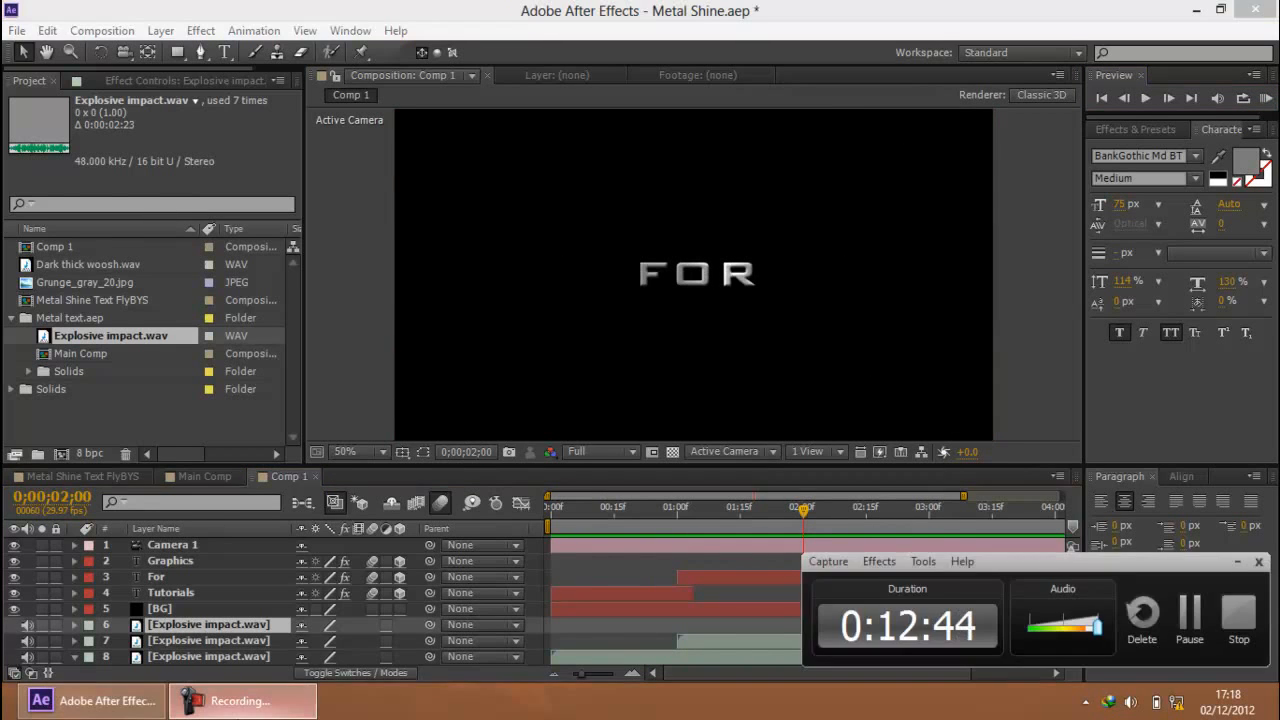
click(240, 700)
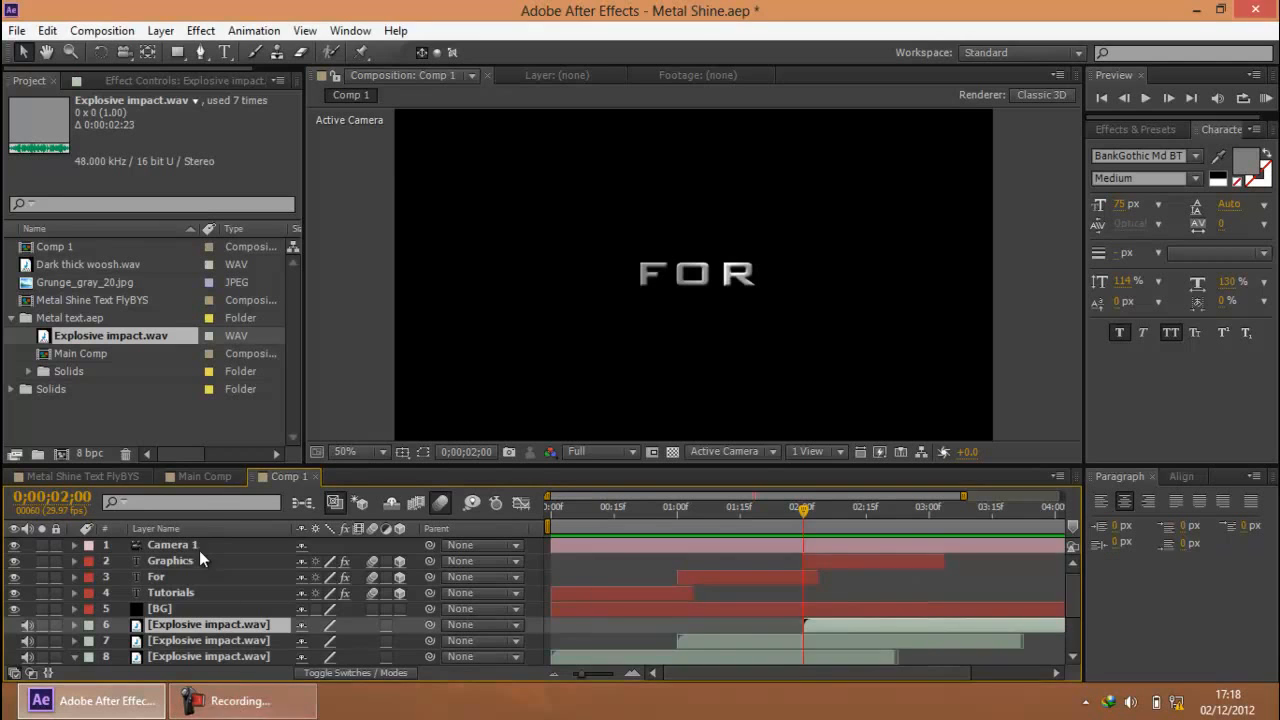
Preview Main Comp as the reference for the title motion
click(209, 476)
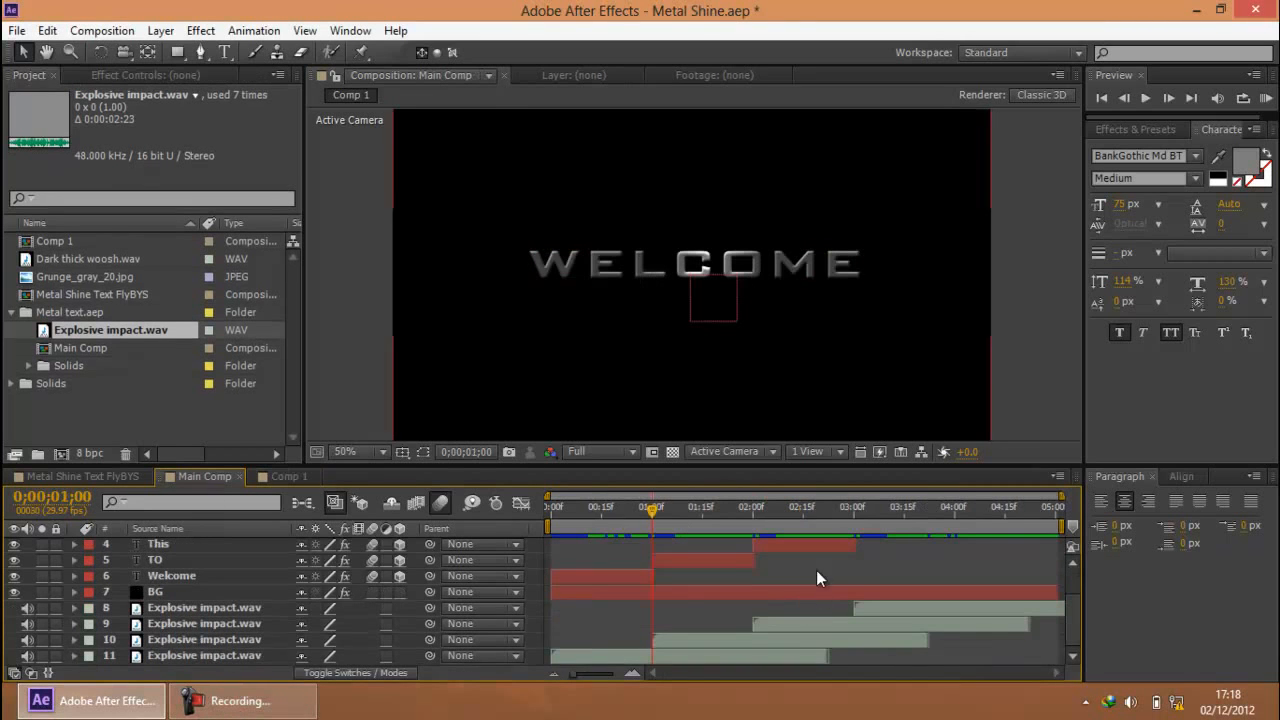
click(1265, 98)
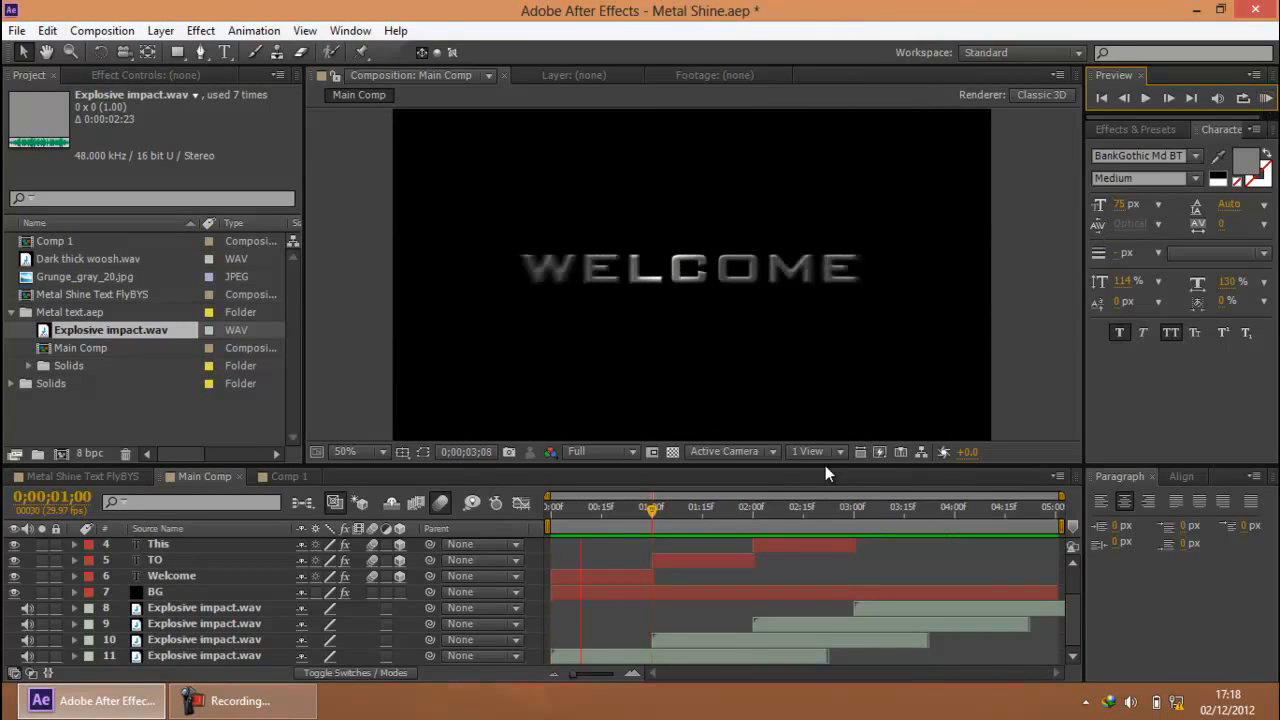
drag(655, 522, 543, 521)
Return to Comp 1, collapse the sound waveform and hide the three Explosive impact.wav layers as shy layers
click(289, 477)
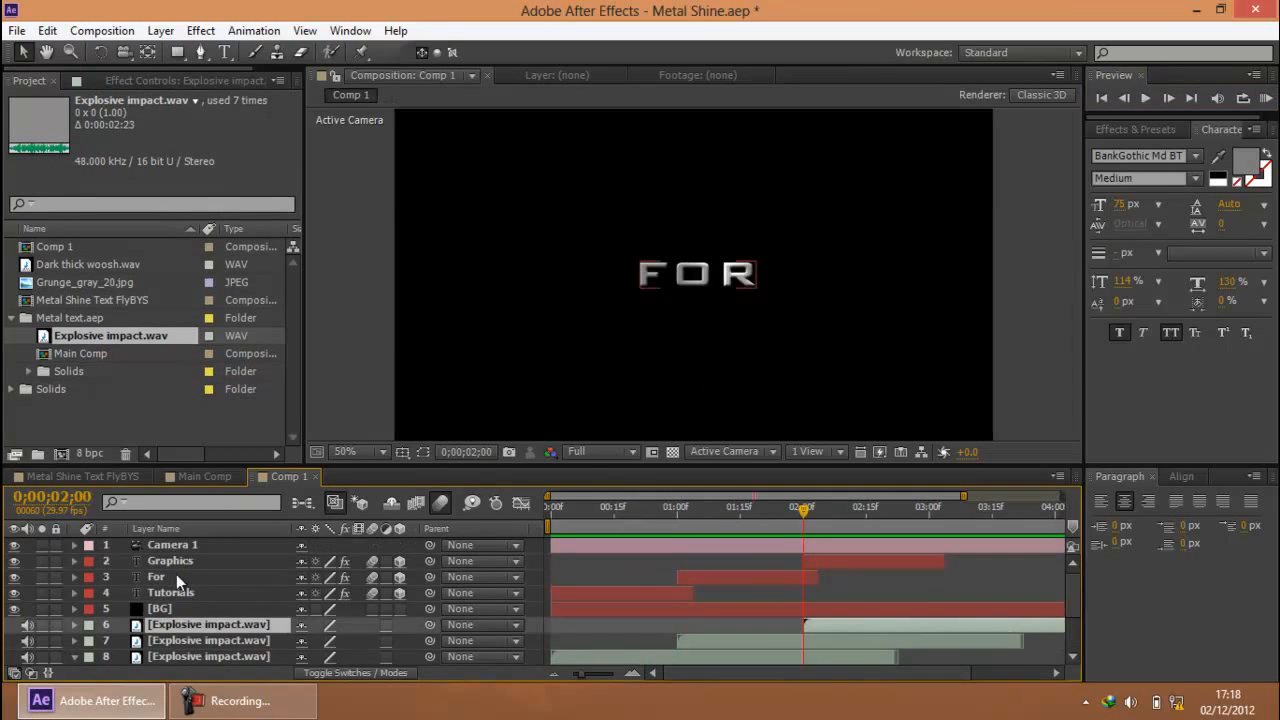
scroll(208, 618, down, 2)
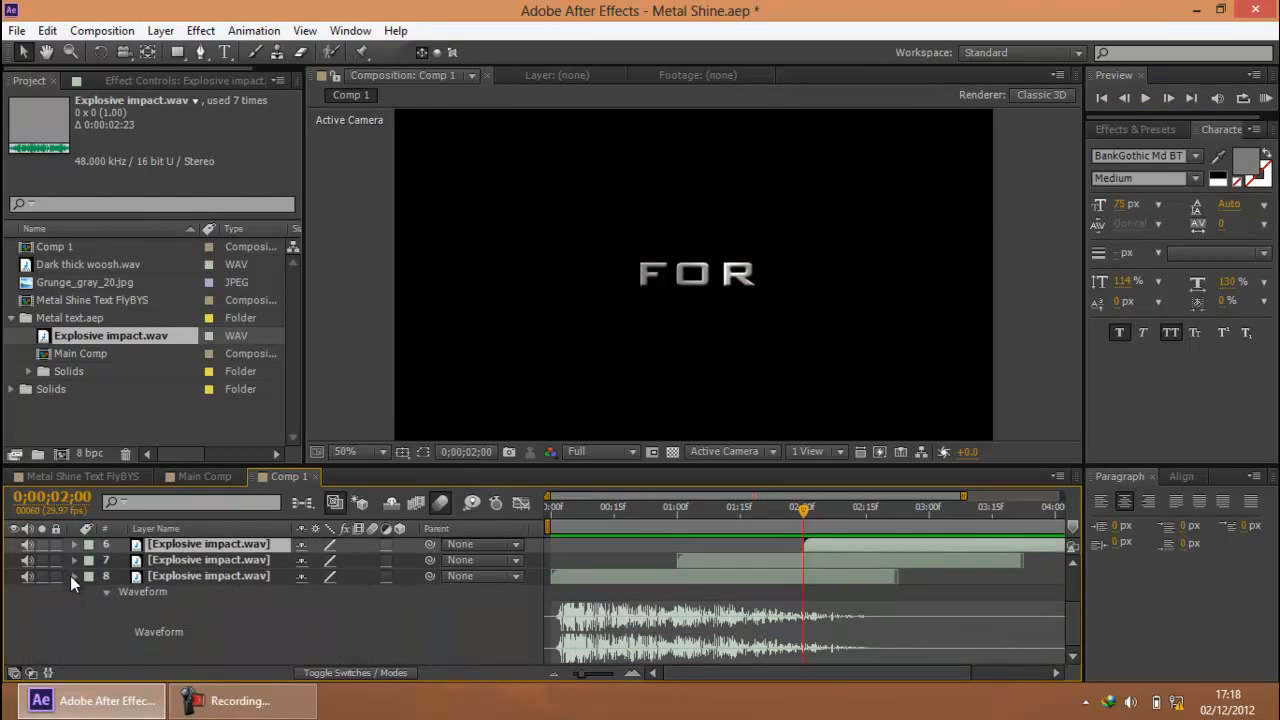
click(72, 576)
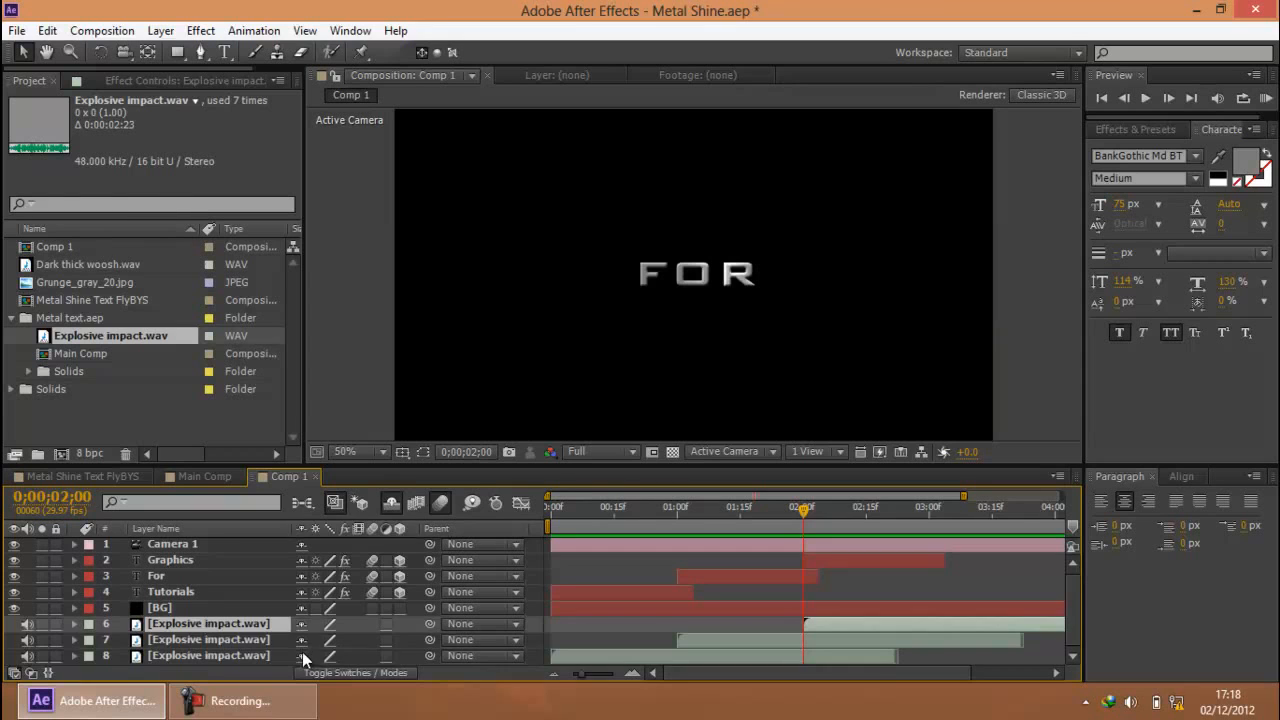
click(302, 625)
click(302, 625)
click(302, 625)
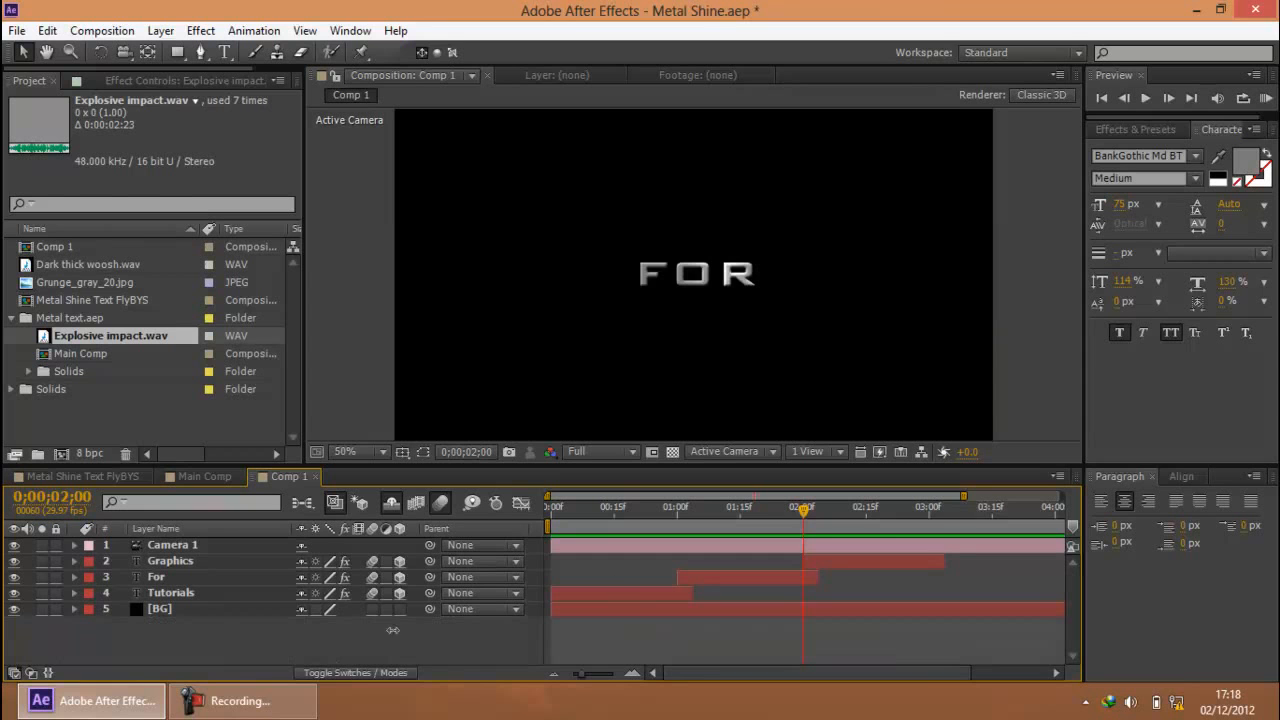
Add a new null object layer to Comp 1 with the current time at 0;00;00;10
click(592, 506)
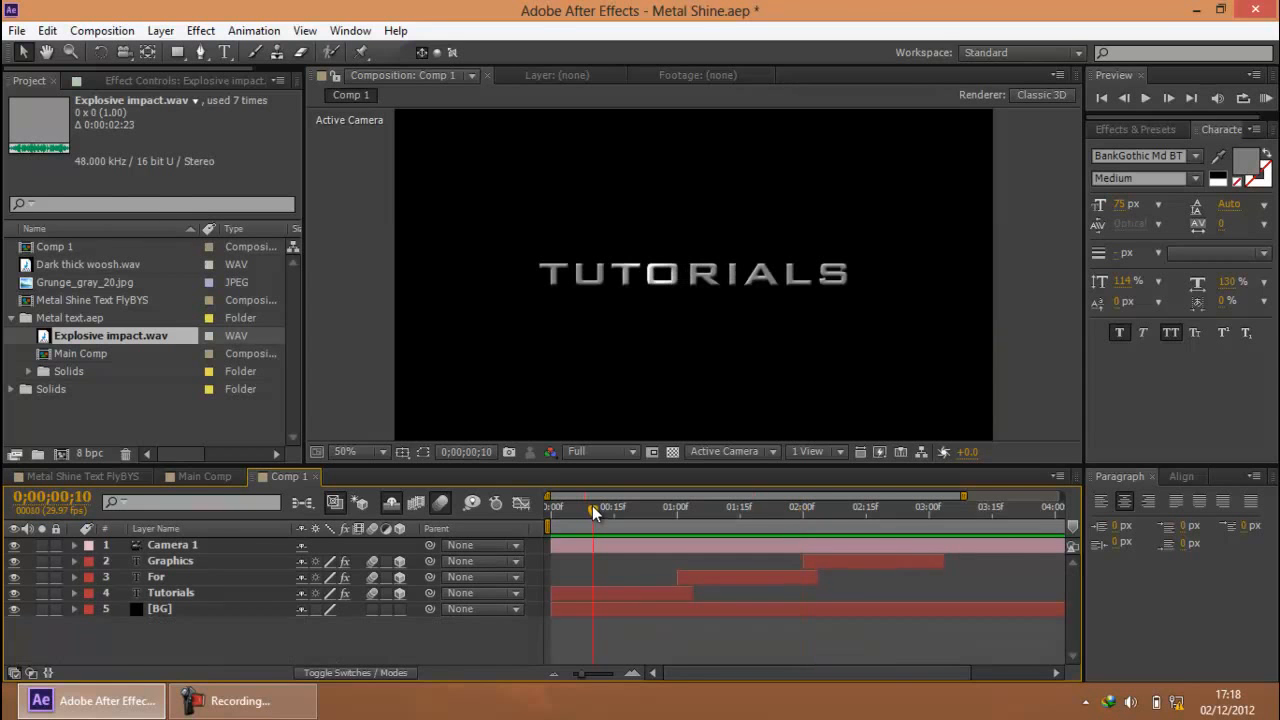
right_click(233, 648)
mouse_move(458, 451)
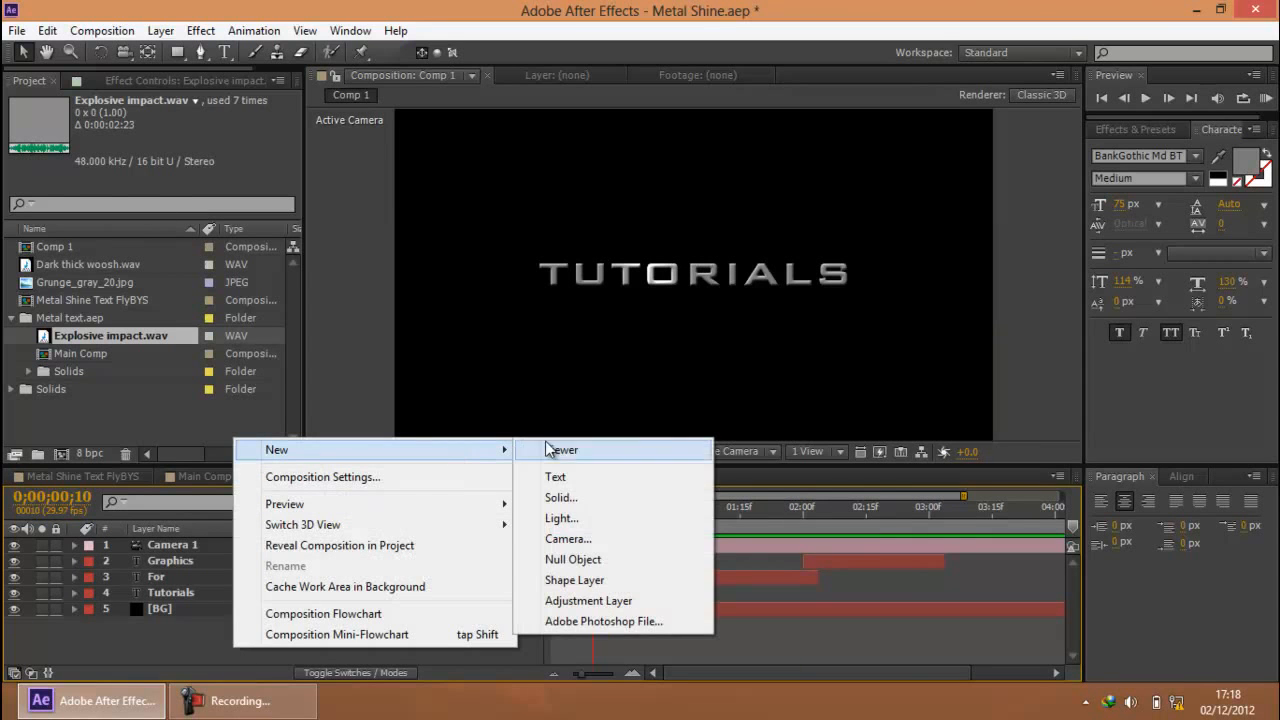
click(578, 559)
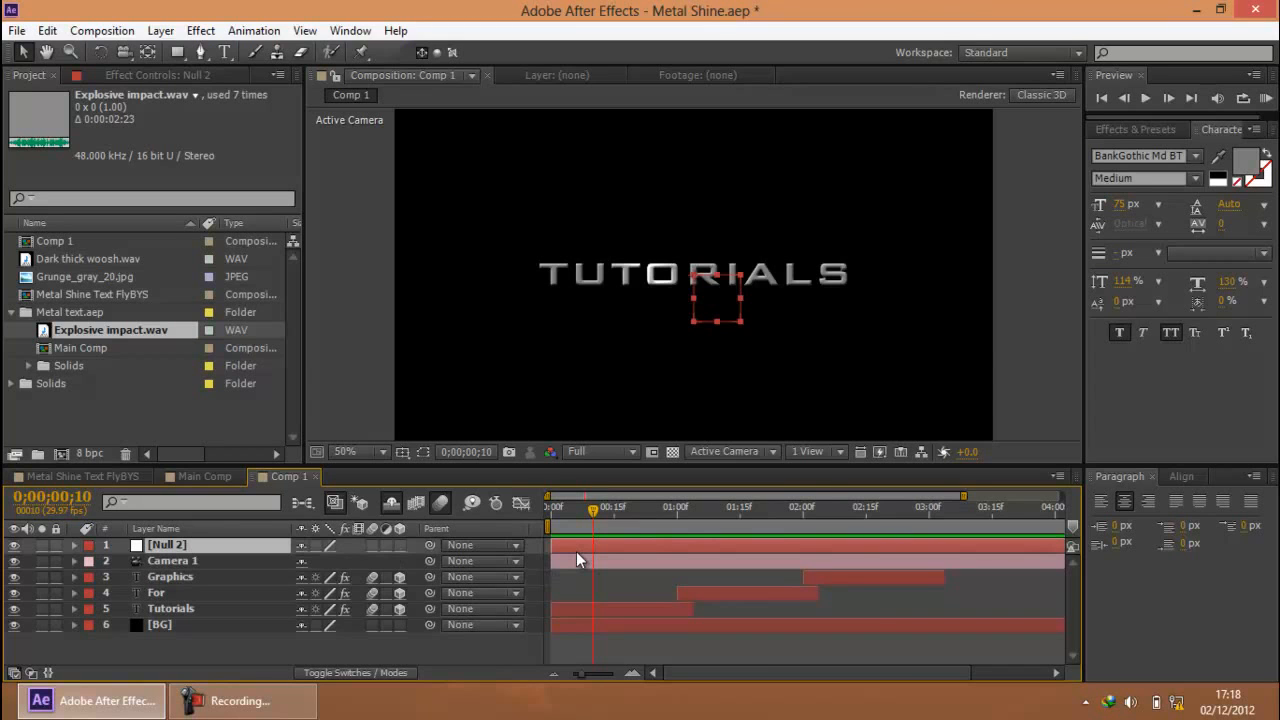
click(300, 700)
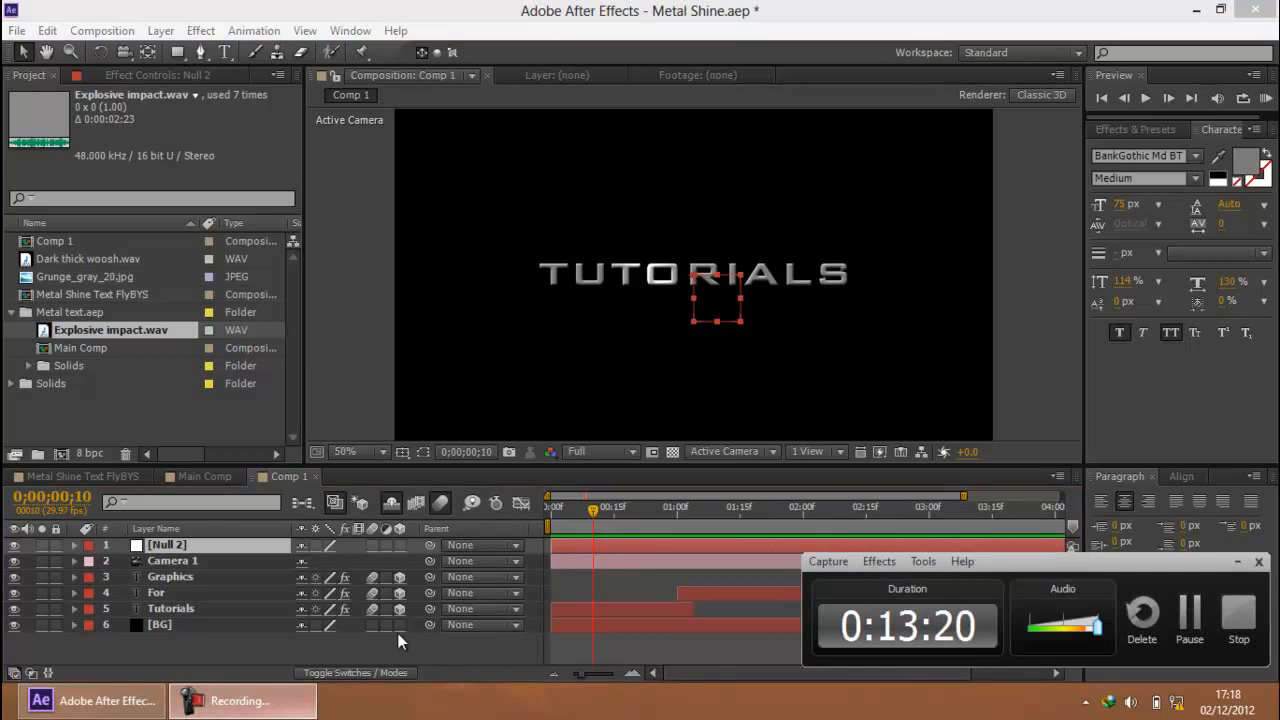
click(1237, 561)
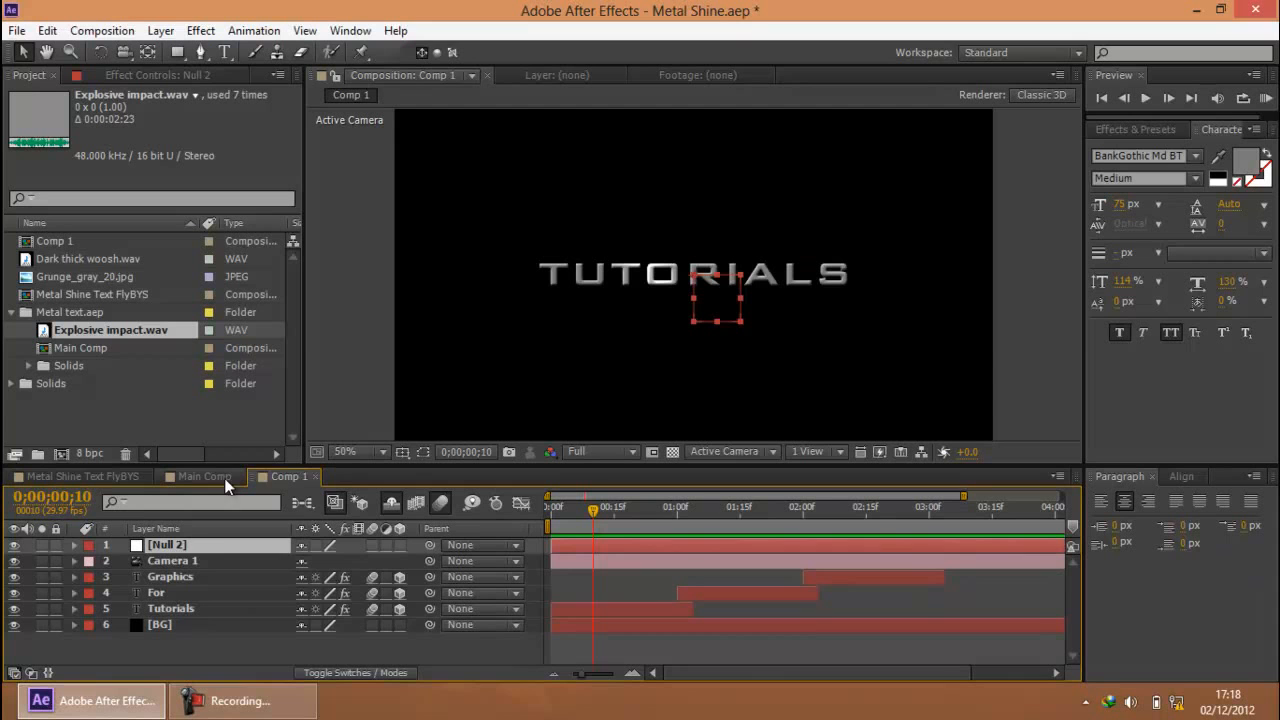
Rename the null object layer as Cam Control
click(189, 560)
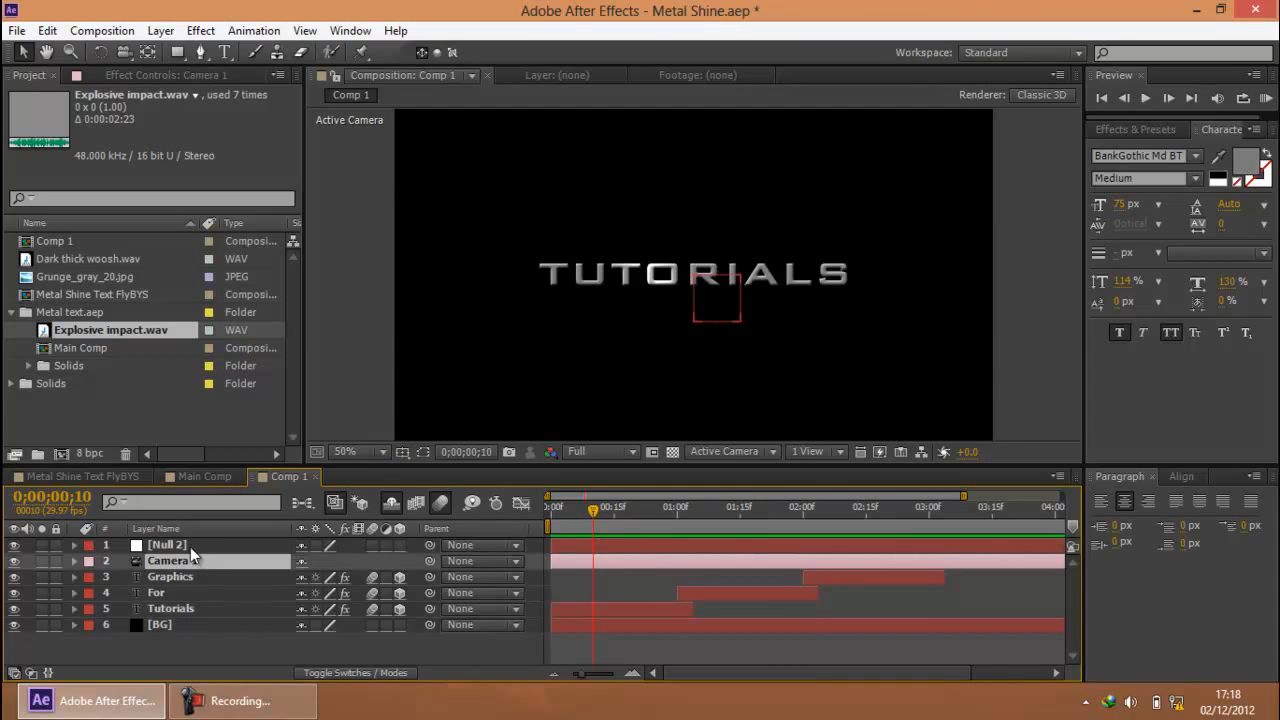
click(190, 547)
right_click(163, 547)
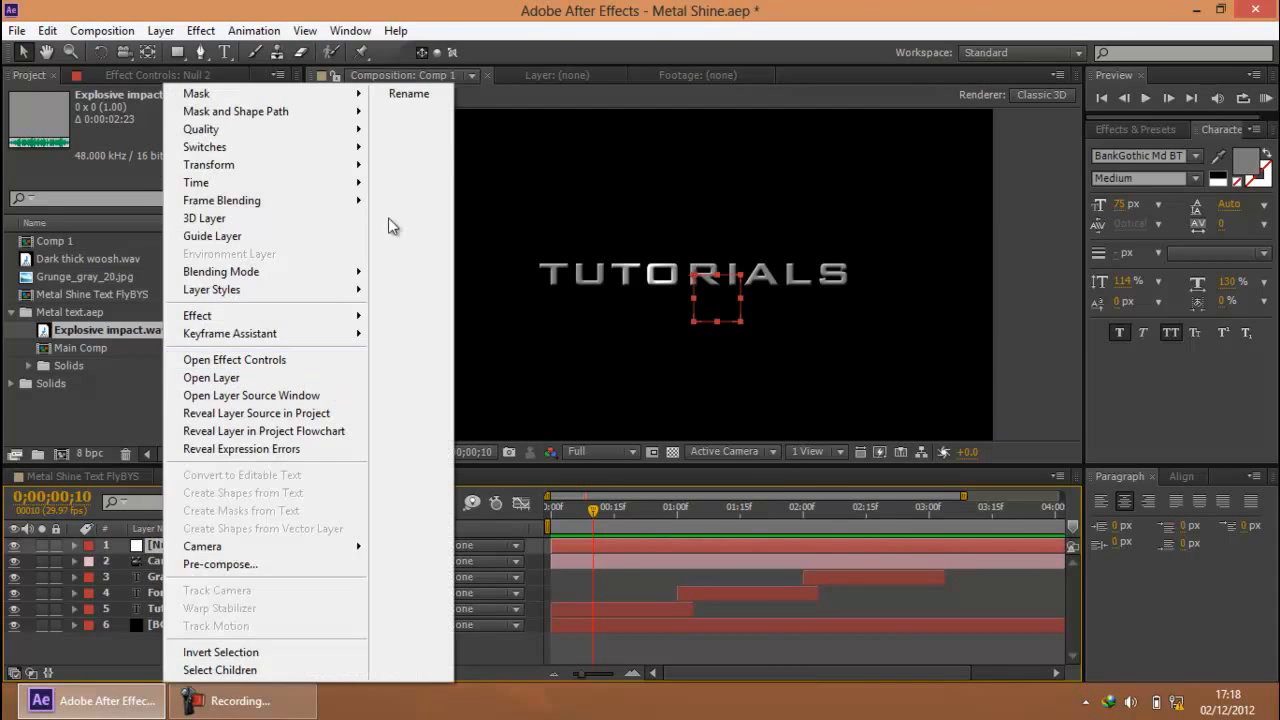
click(417, 97)
text(Cam Control)
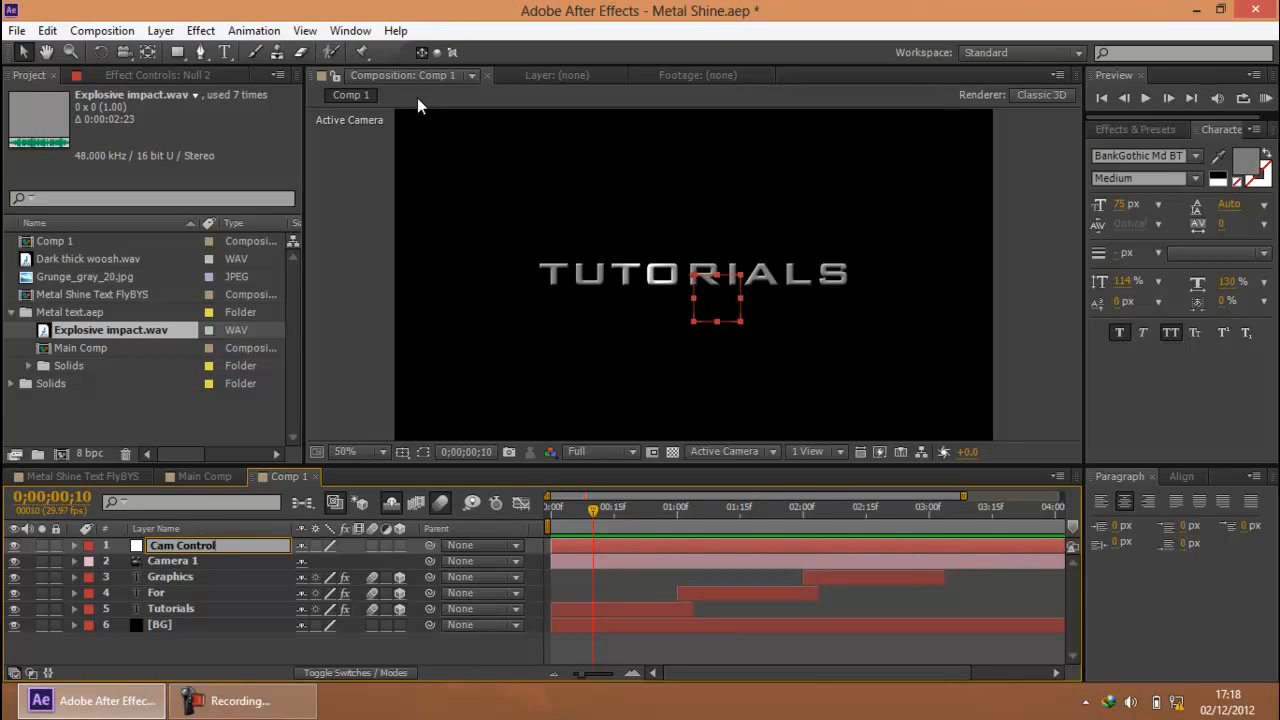
click(176, 559)
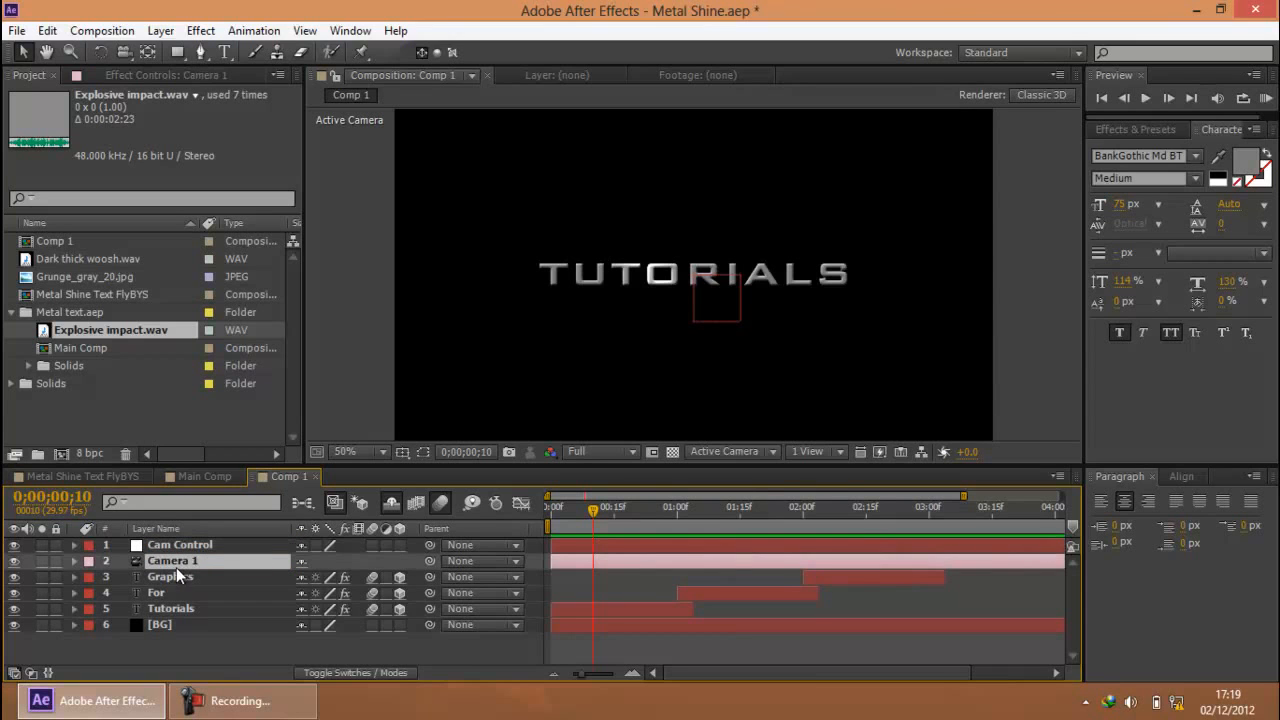
Parent the Camera 1 layer to the Cam Control null
click(174, 546)
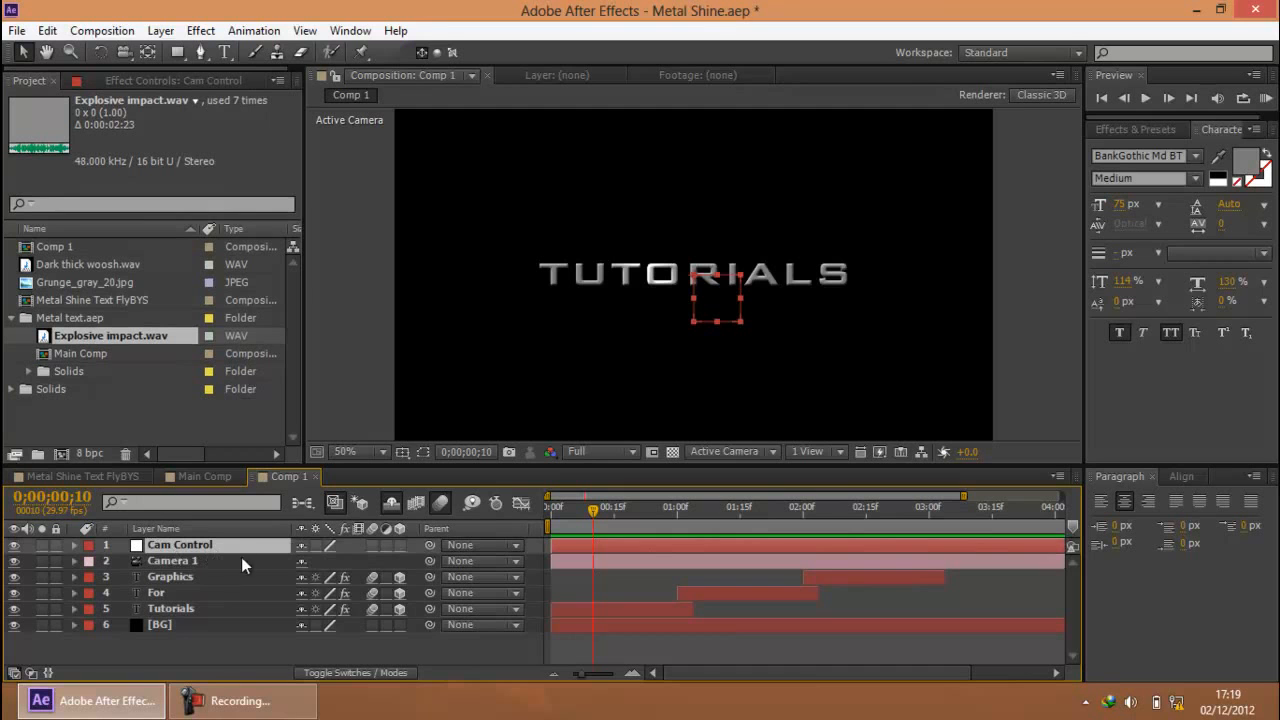
click(181, 563)
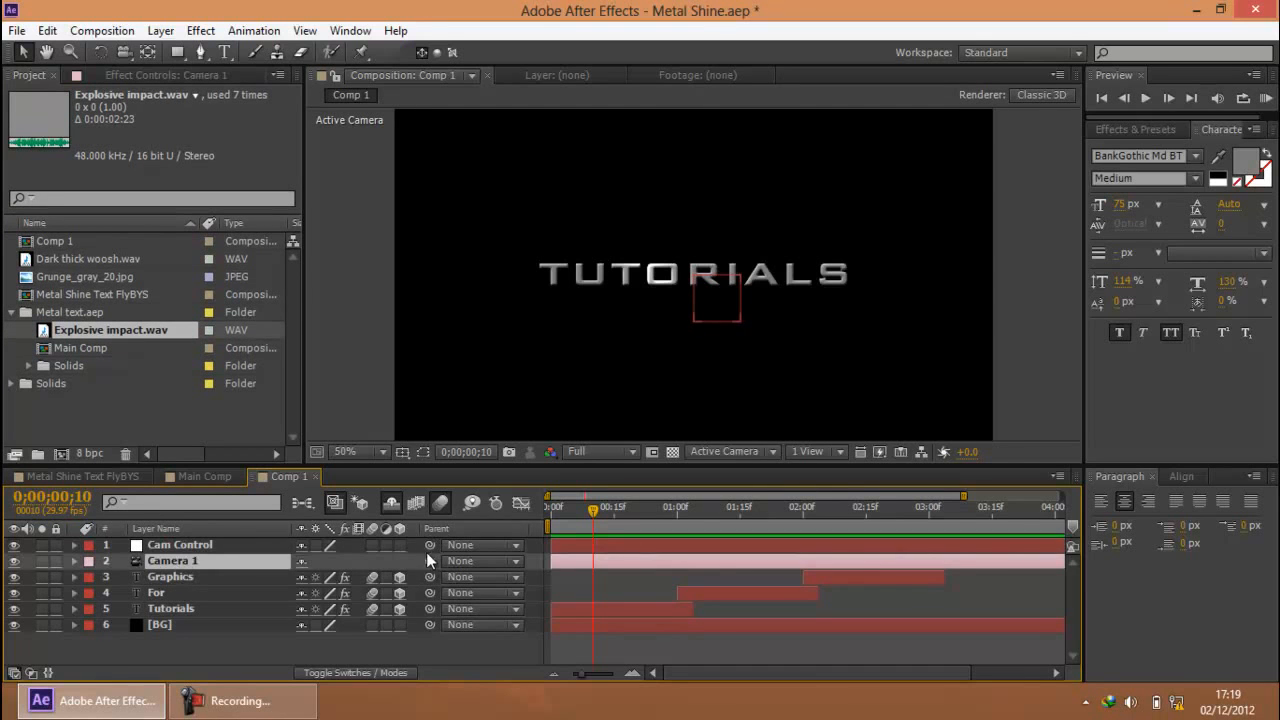
drag(429, 560, 184, 547)
Add the expression wiggle(10,10) to the Position property of the Cam Control null
click(193, 541)
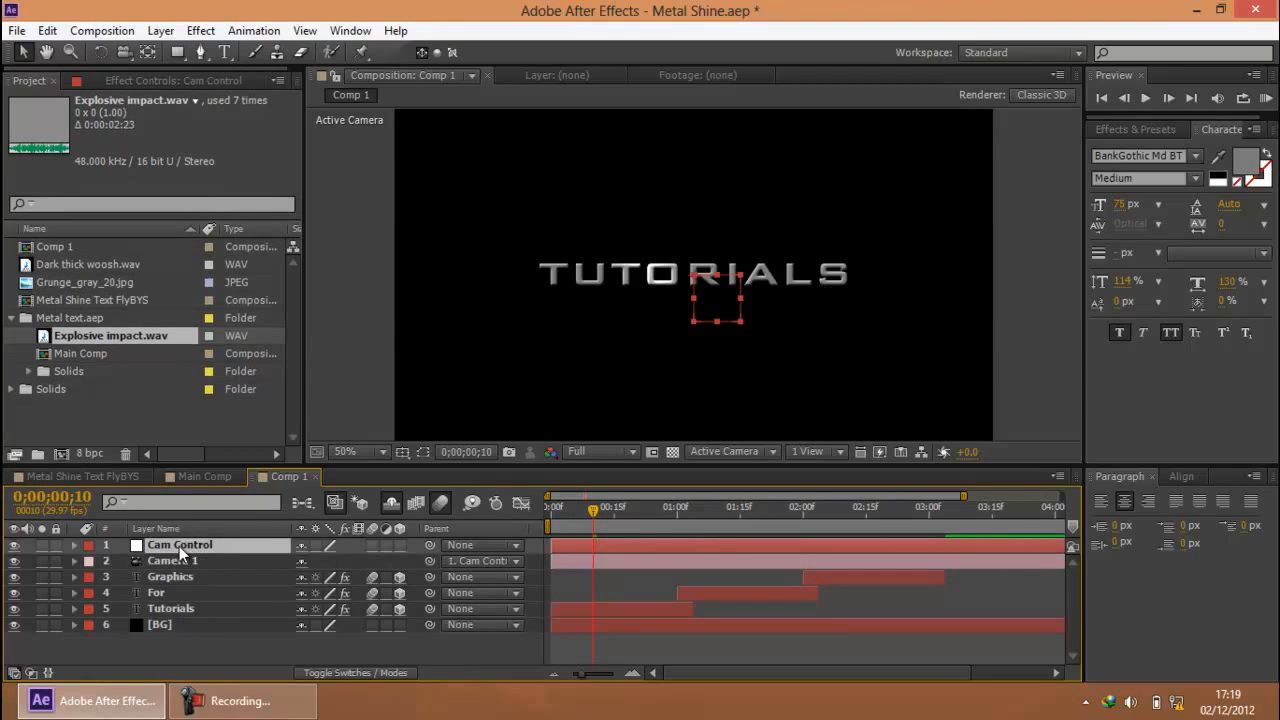
key(p)
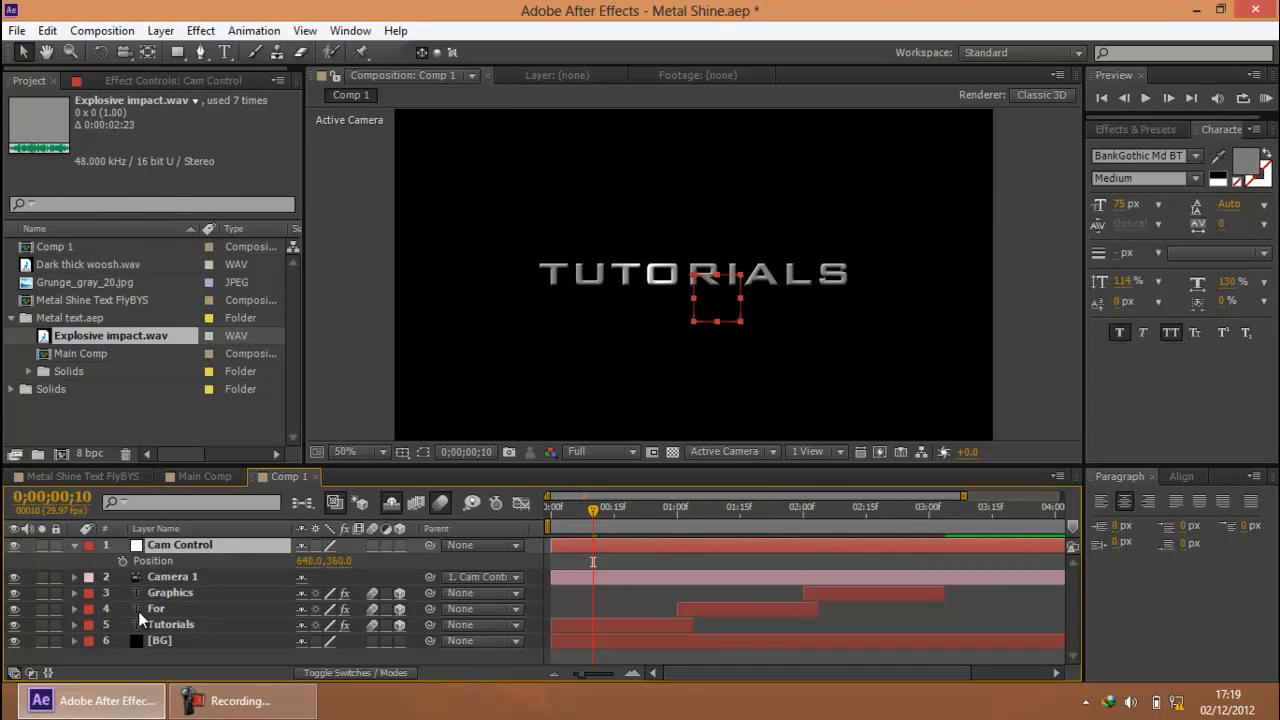
click(272, 714)
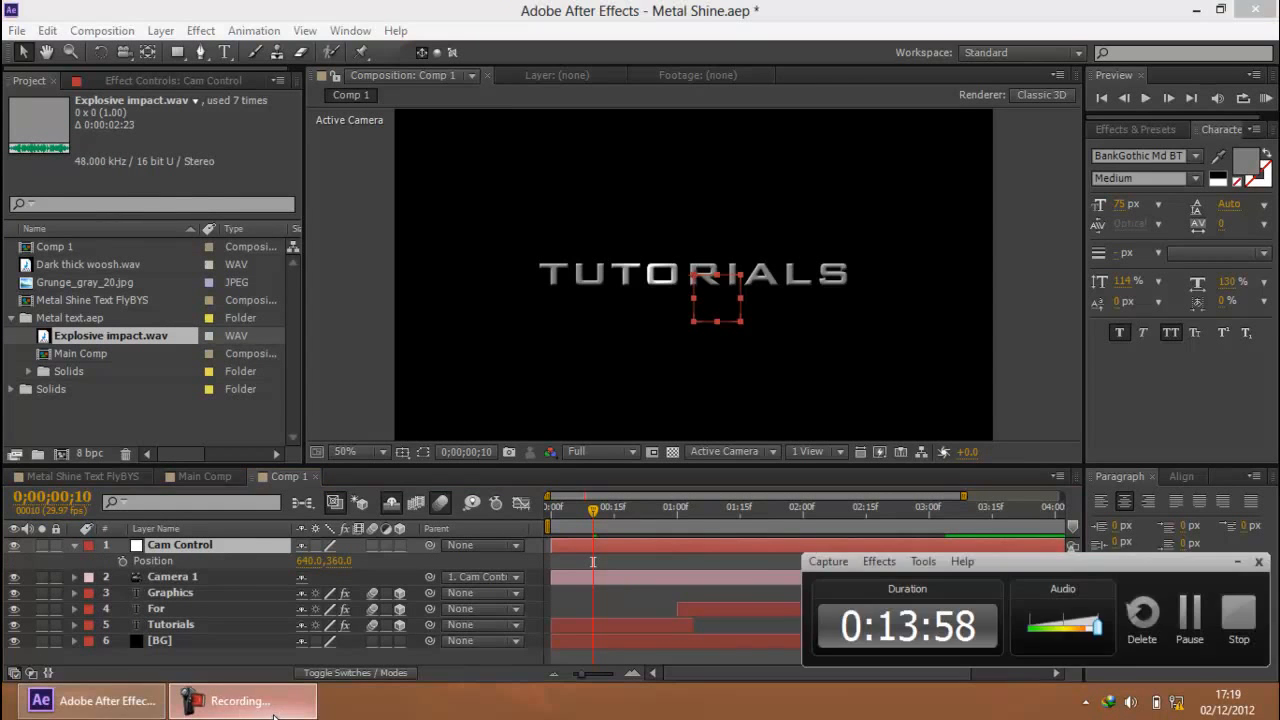
click(272, 714)
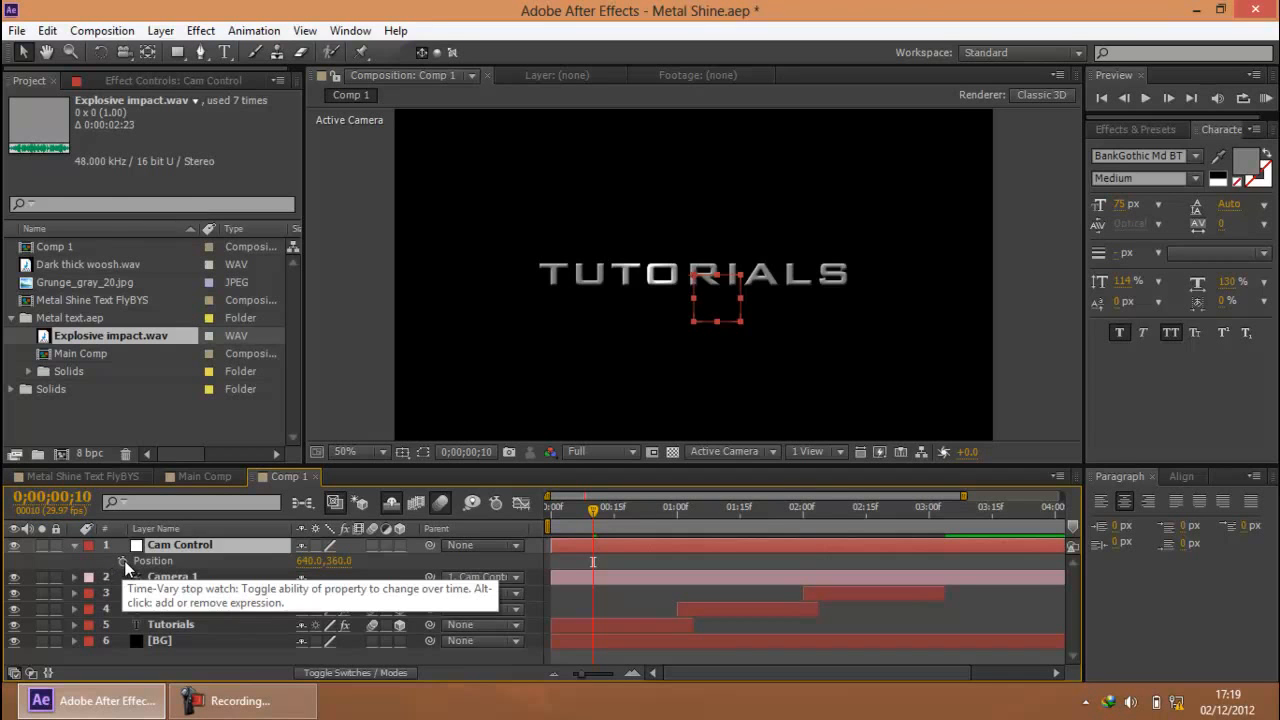
alt+click(124, 562)
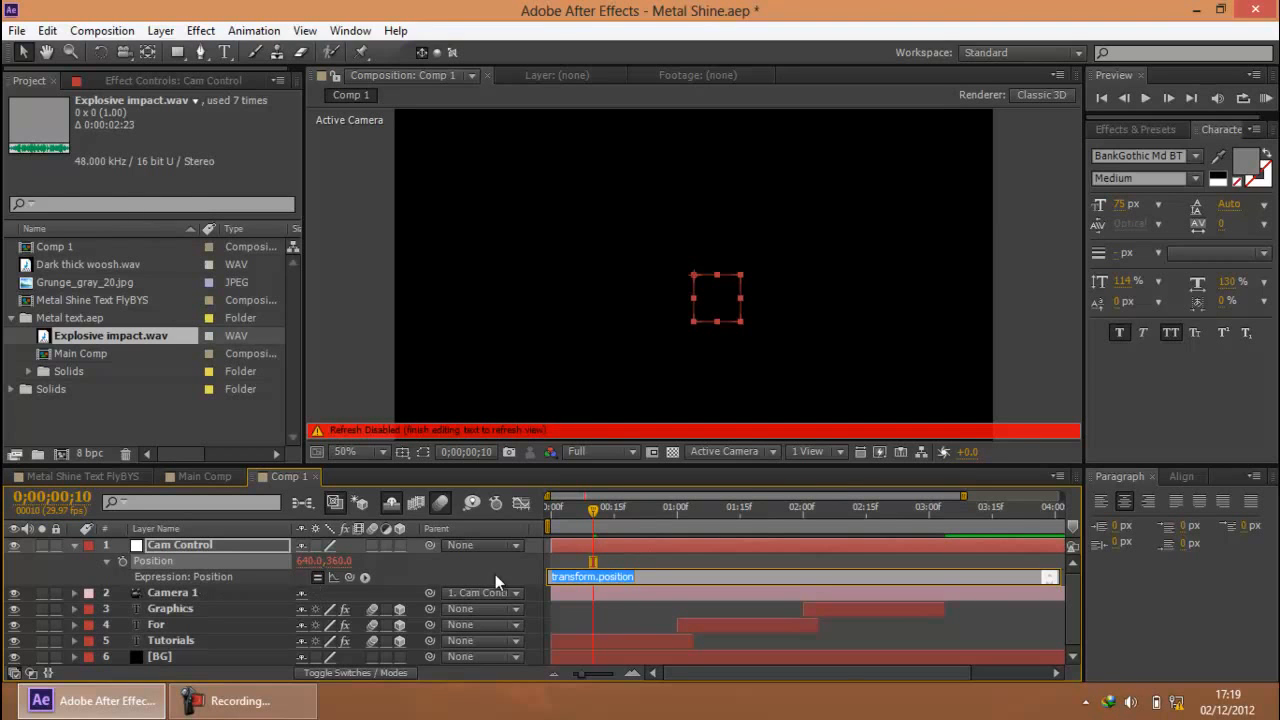
text(wiggle(10,10)
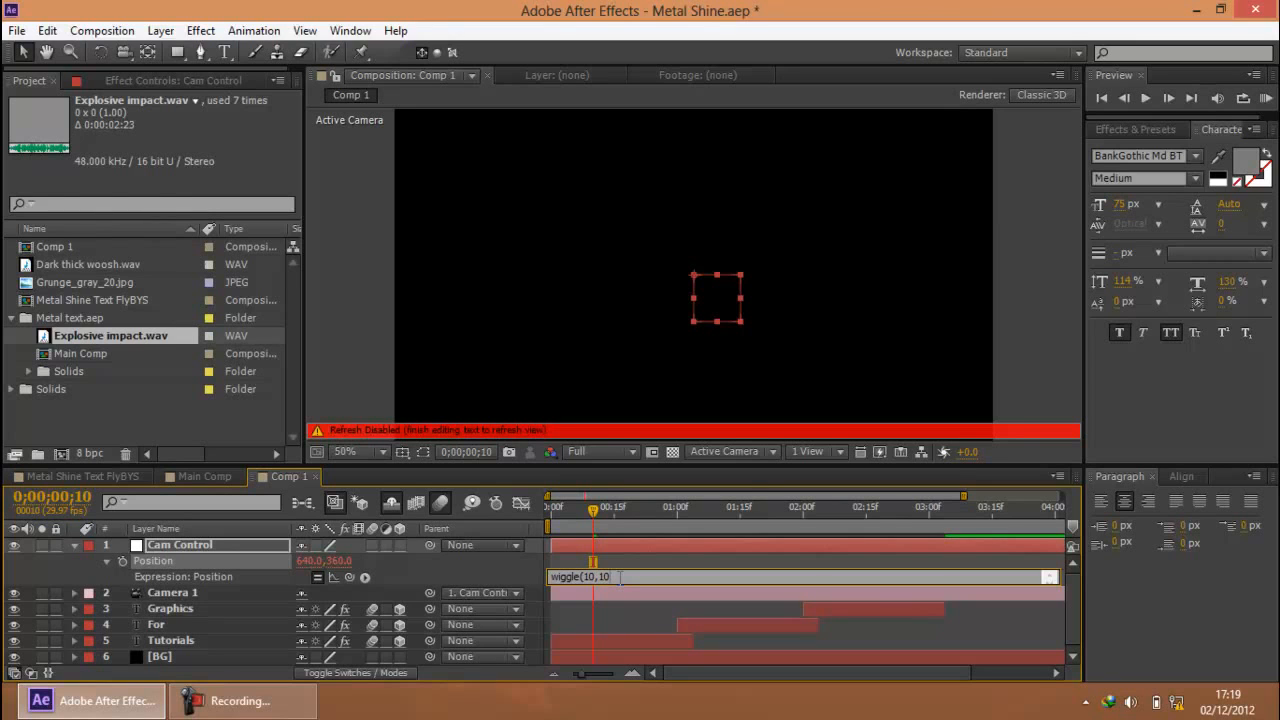
click(745, 613)
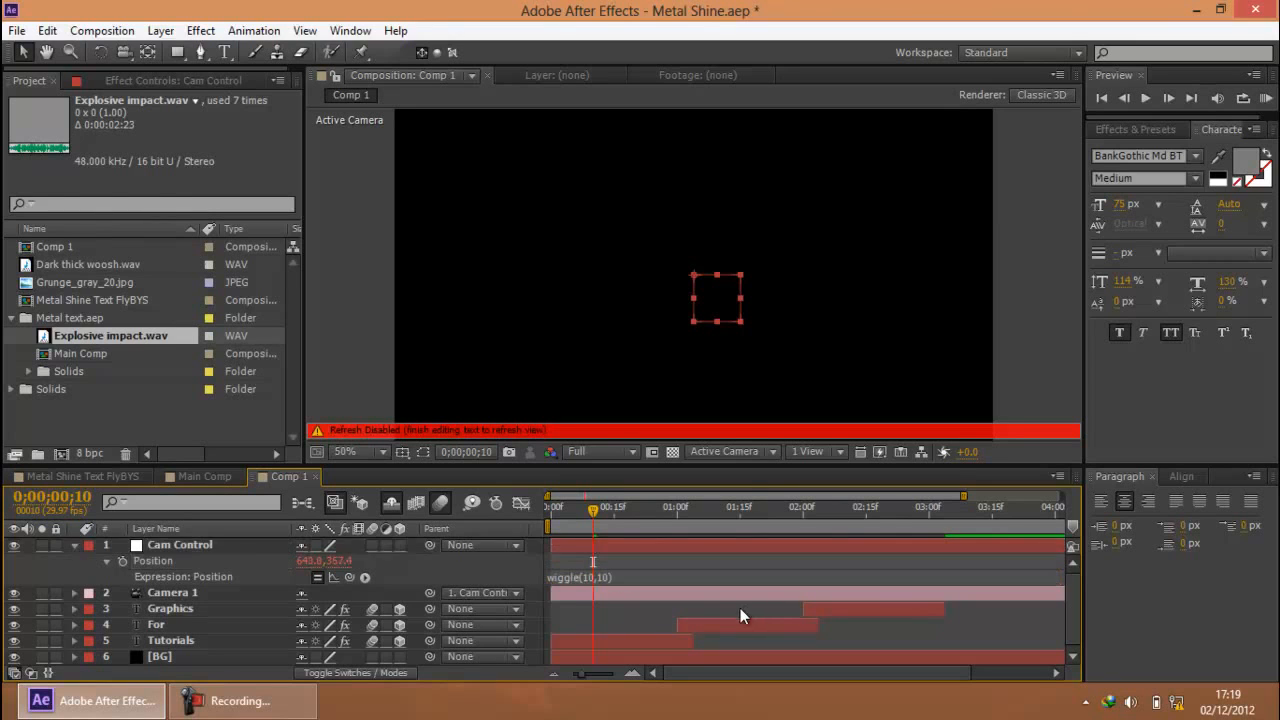
Make the Cam Control null a 3D layer and preview the camera shake in Comp 1
click(400, 545)
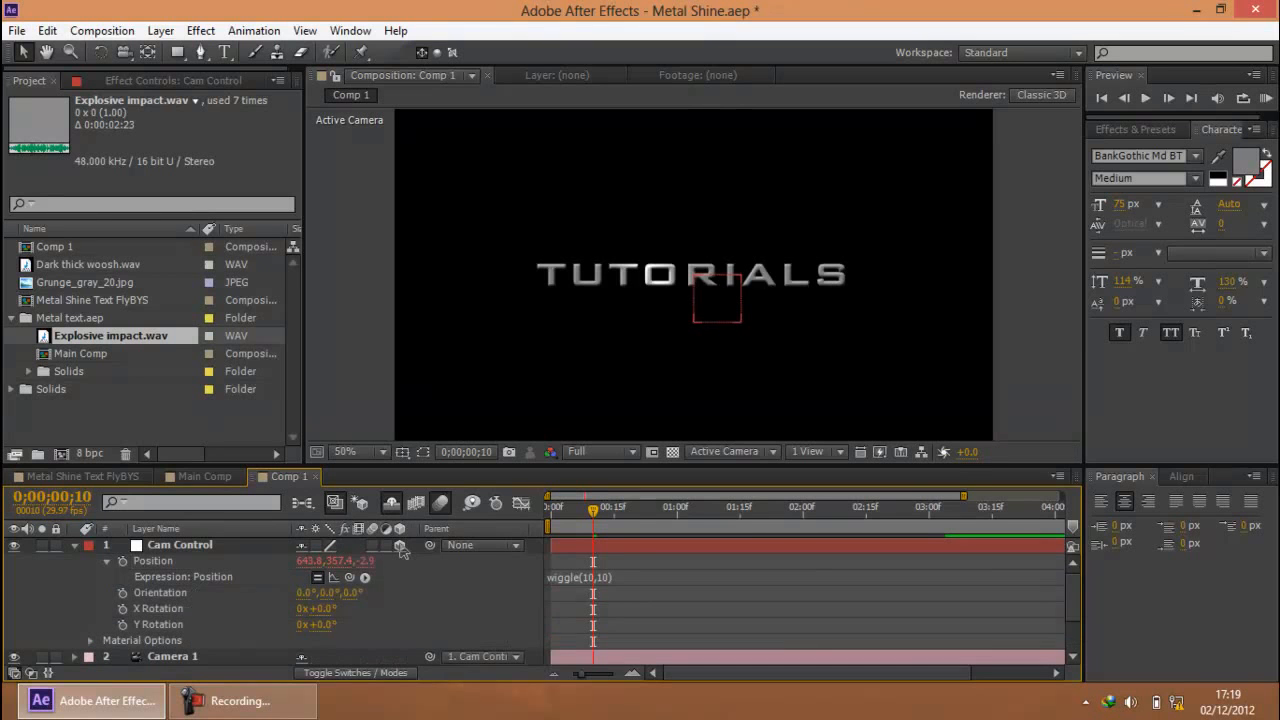
click(75, 544)
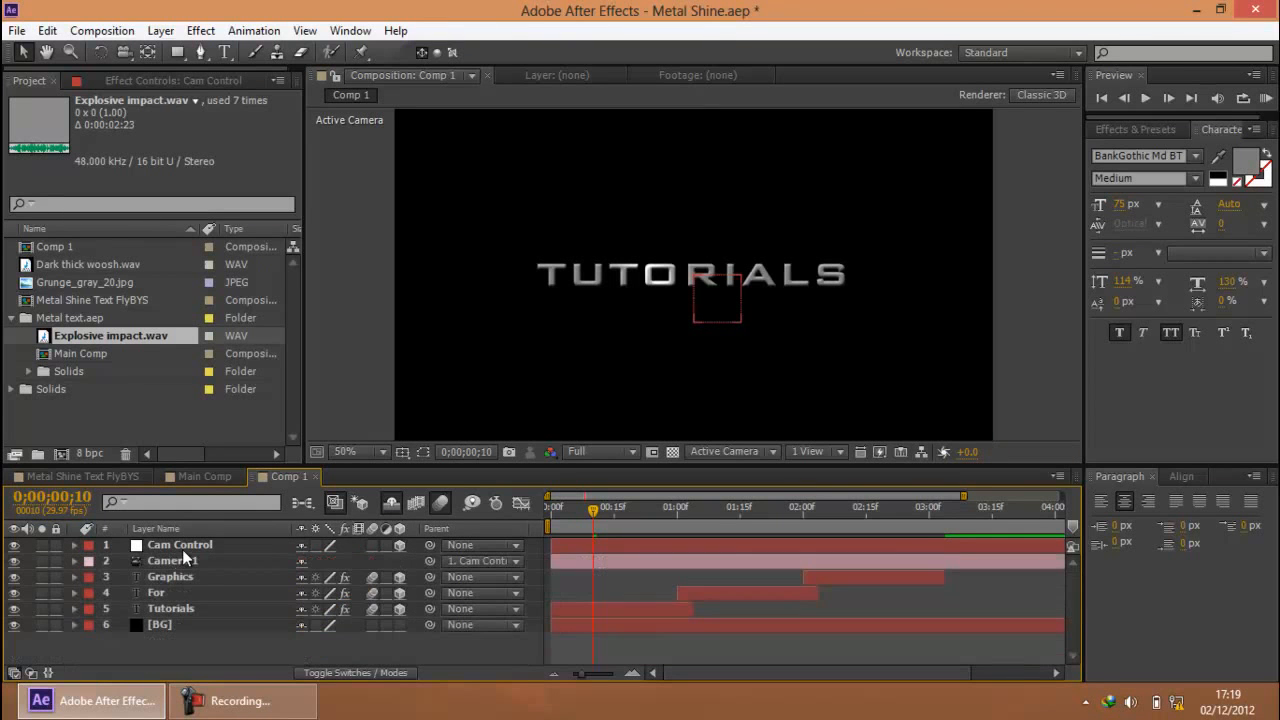
click(1266, 98)
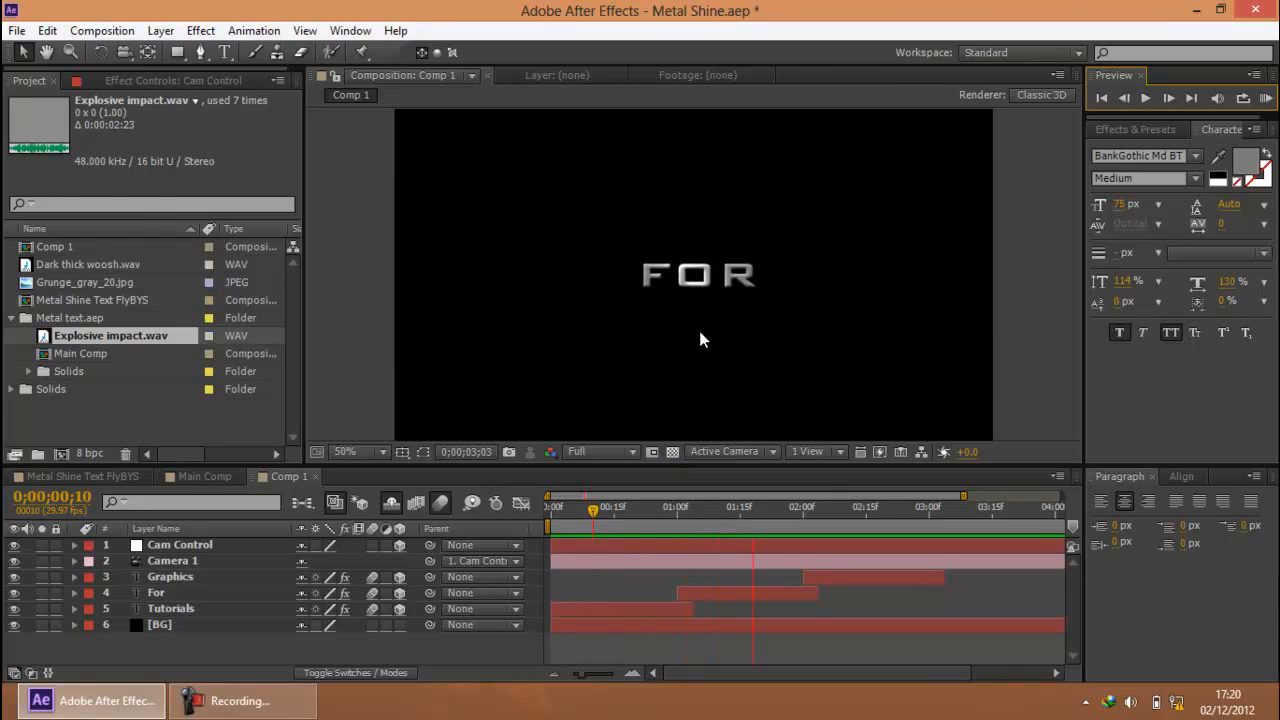
click(665, 540)
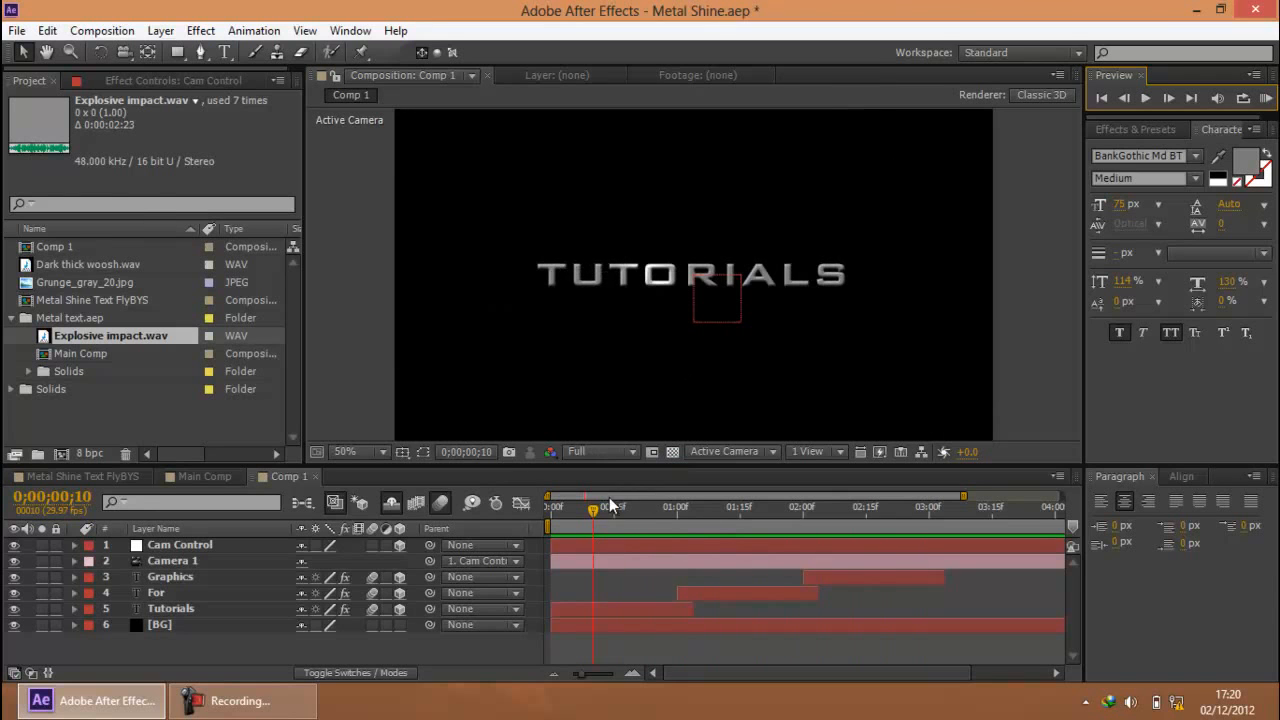
Reveal the Position expression of the Cam Control layer in the timeline
click(213, 545)
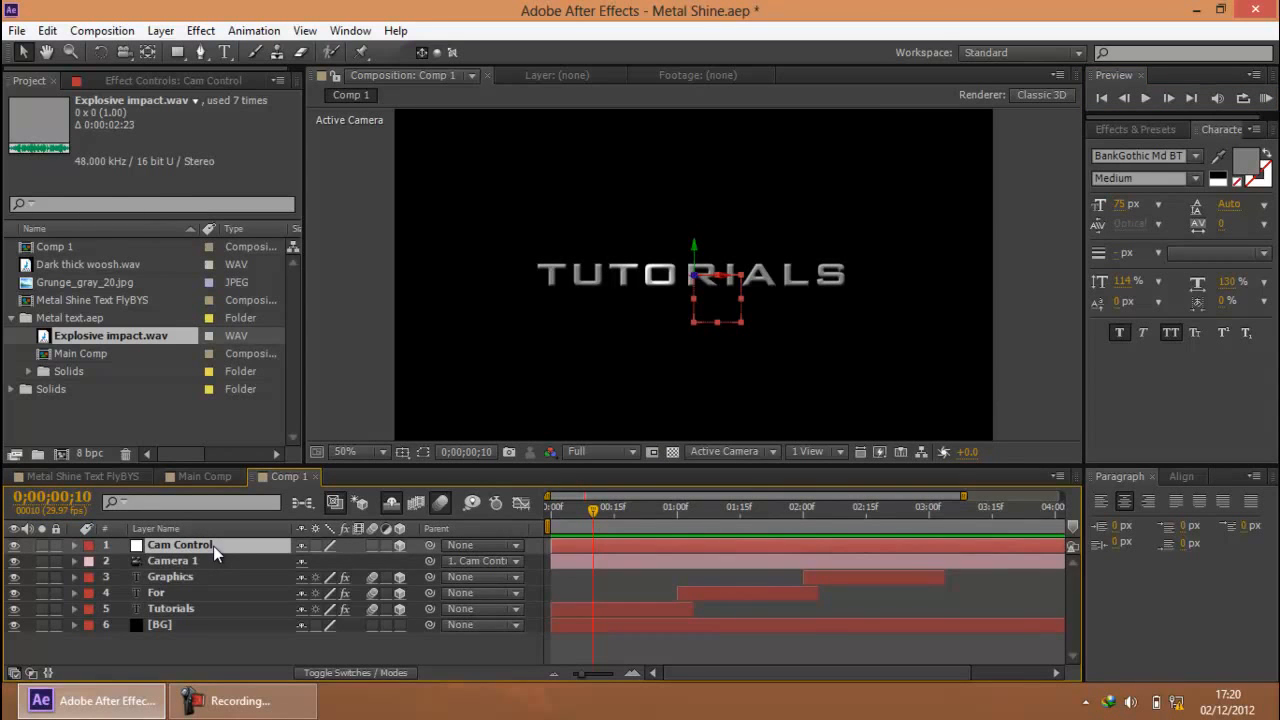
key(e)
key(e)
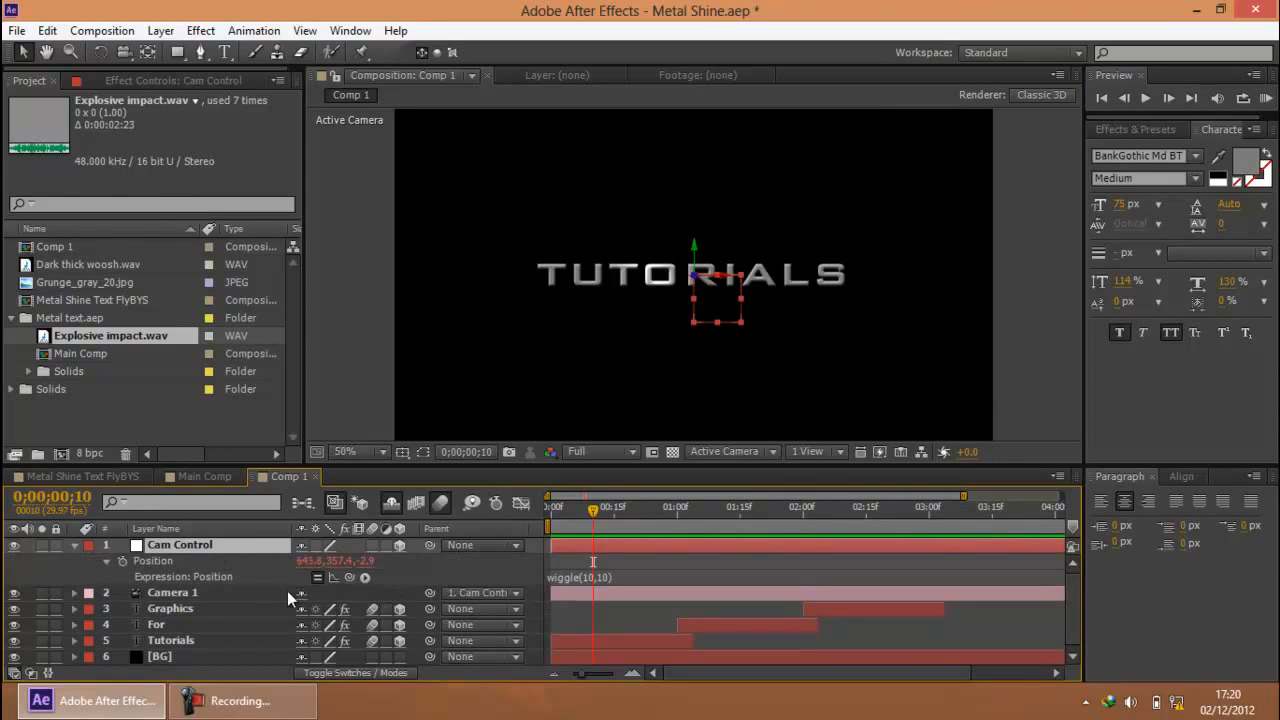
Change the Cam Control Position expression to wiggle(20,10) and preview the stronger camera shake in Comp 1
click(586, 577)
double_click(588, 577)
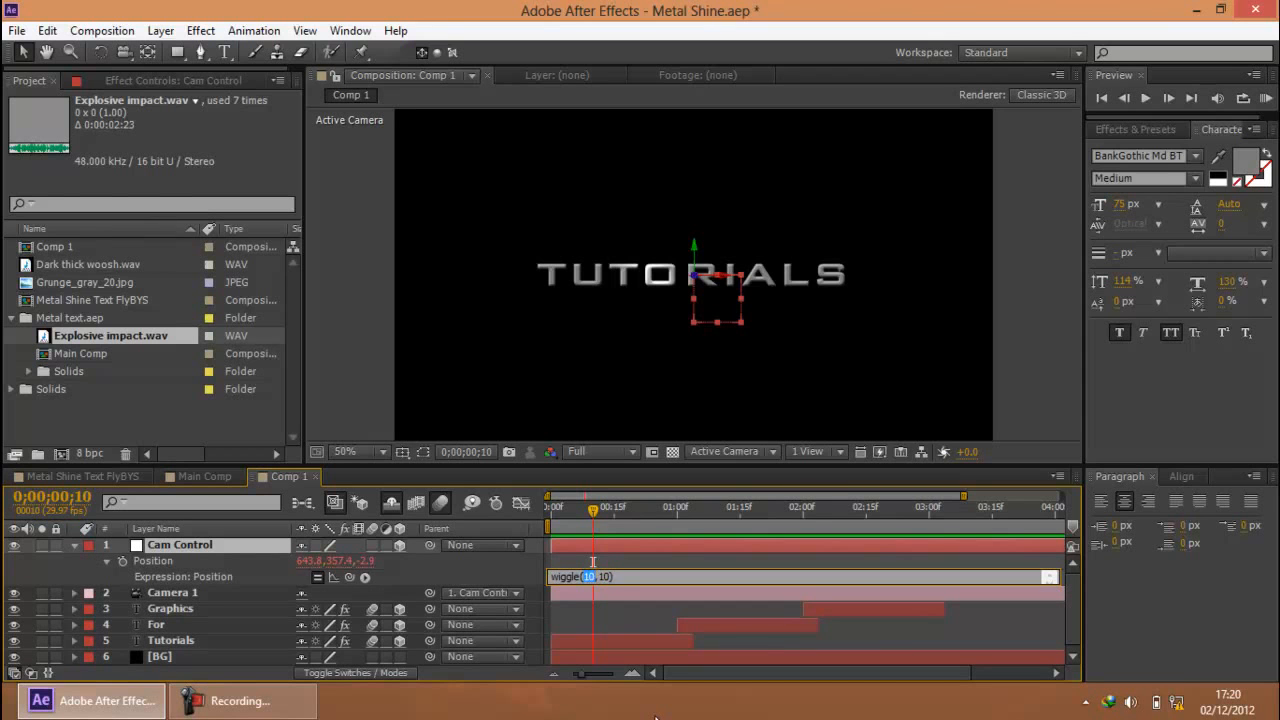
click(685, 562)
click(1266, 98)
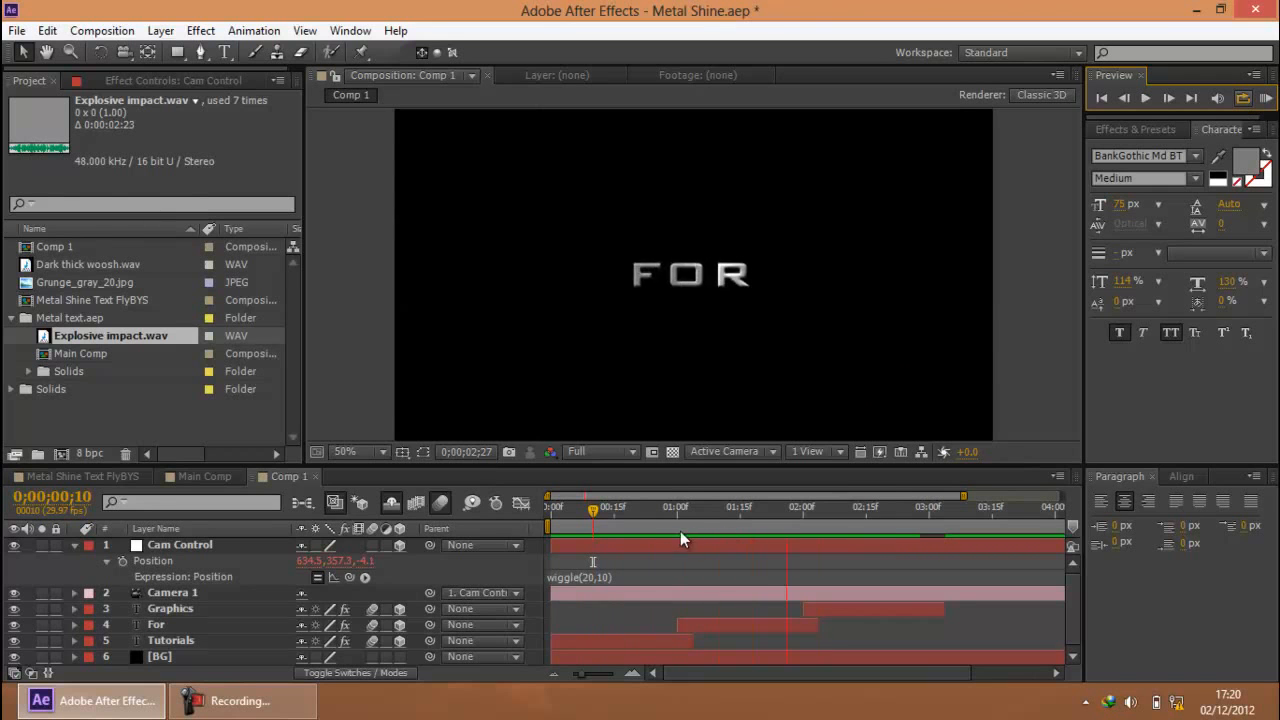
key(space)
click(665, 510)
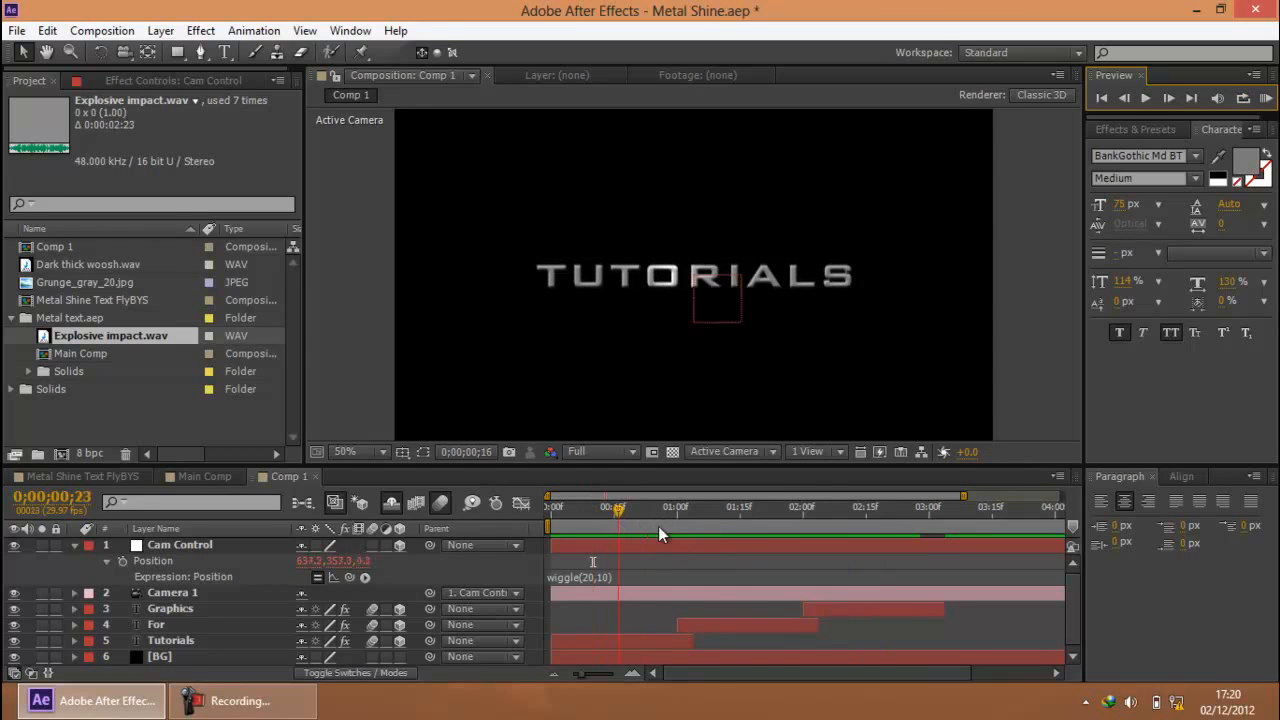
click(240, 702)
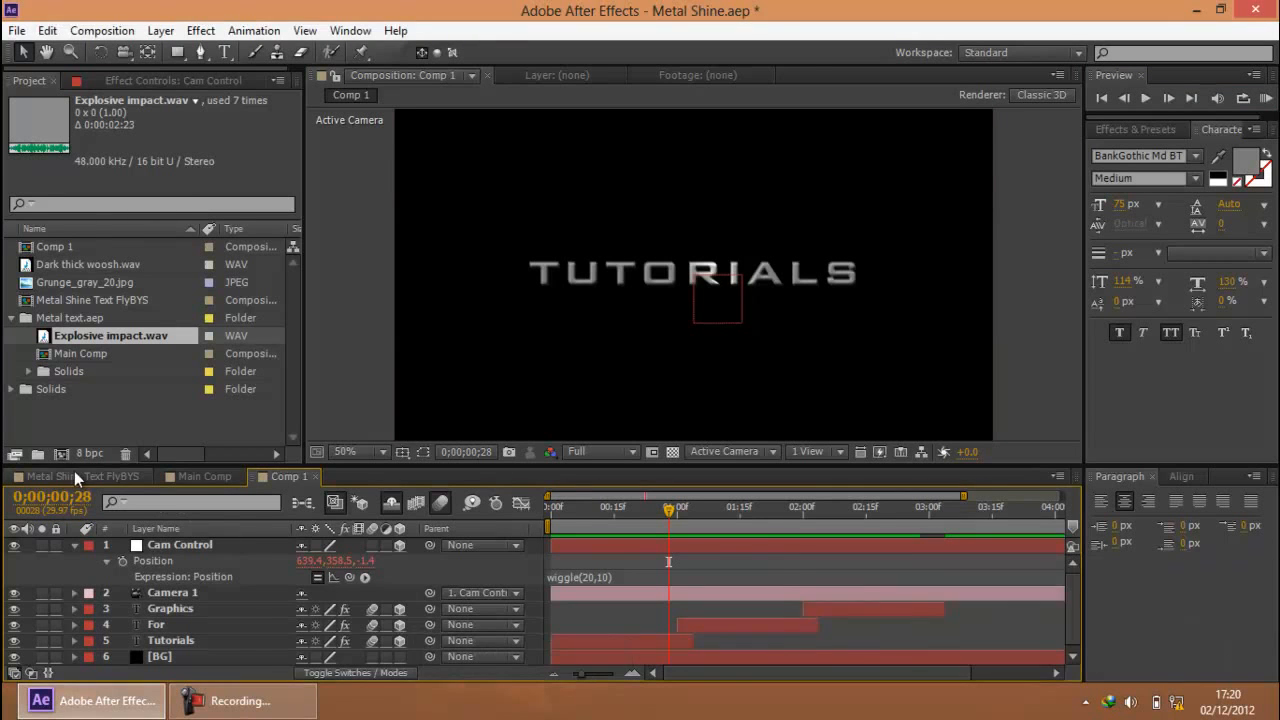
Disable and collapse the CC Light Sweep effect on the Welcome layer in Main Comp, with the time at 0;00;00;14
click(74, 474)
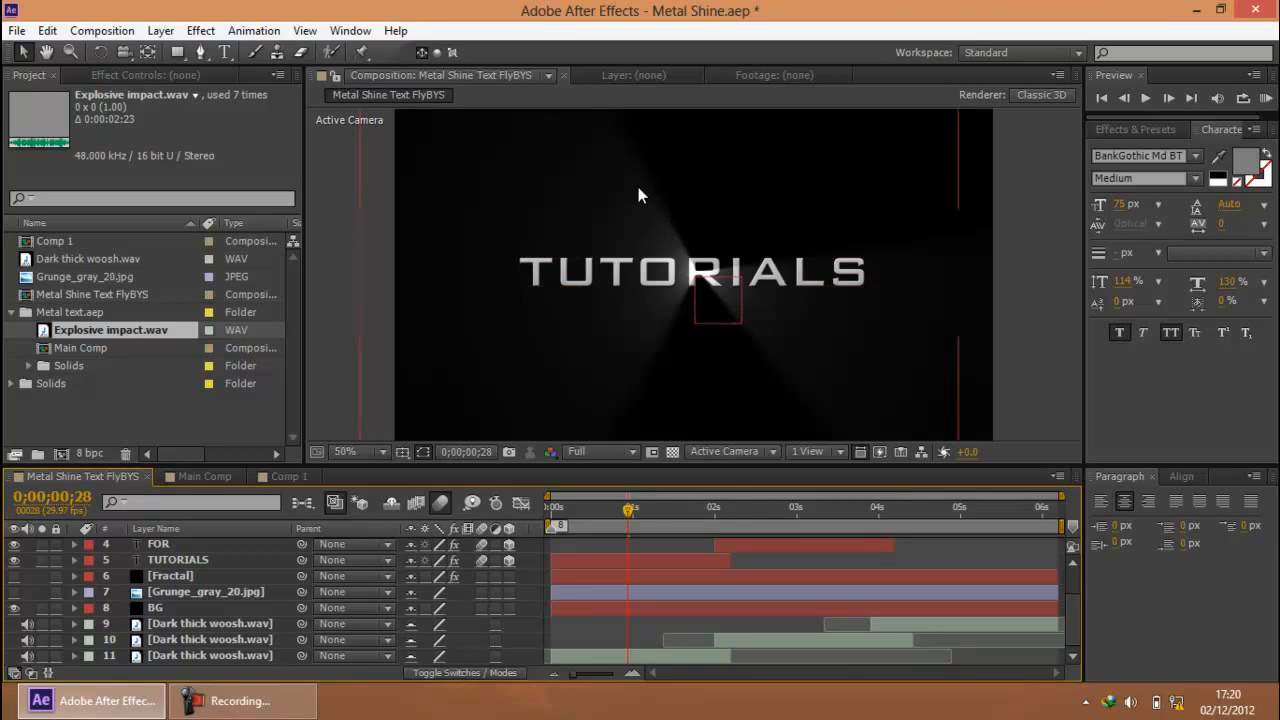
click(207, 476)
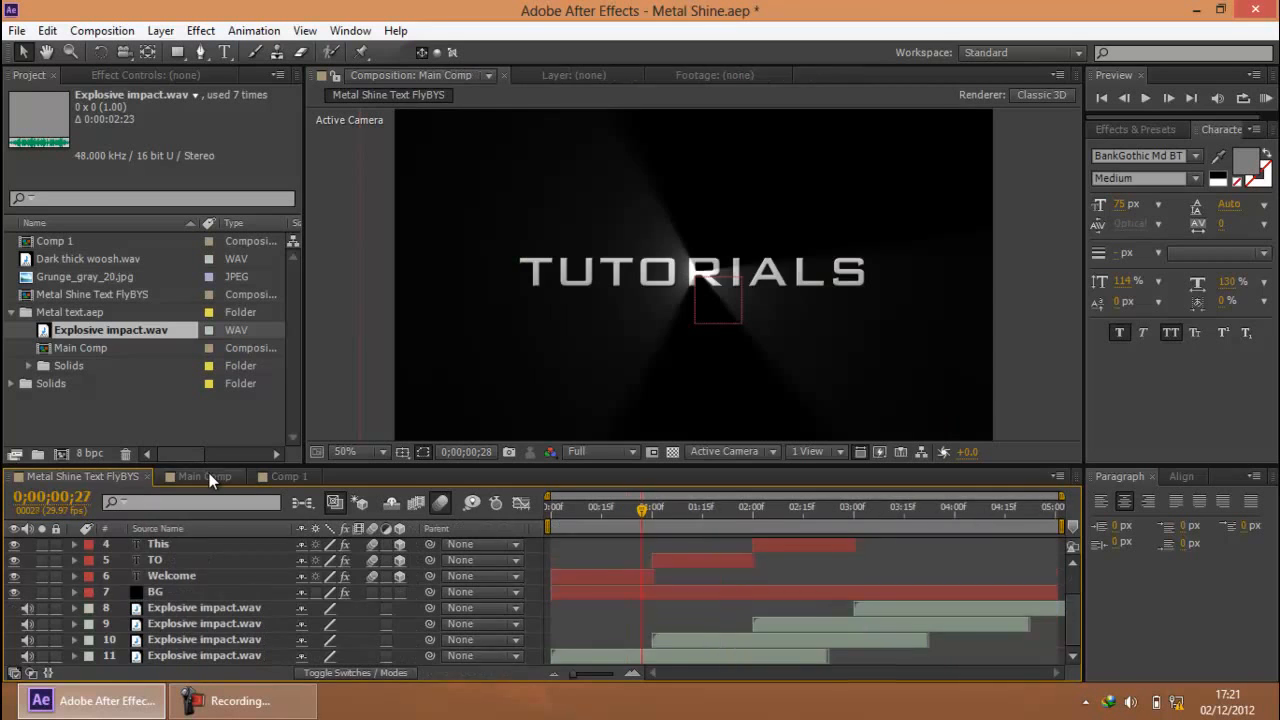
scroll(205, 583, up, 2)
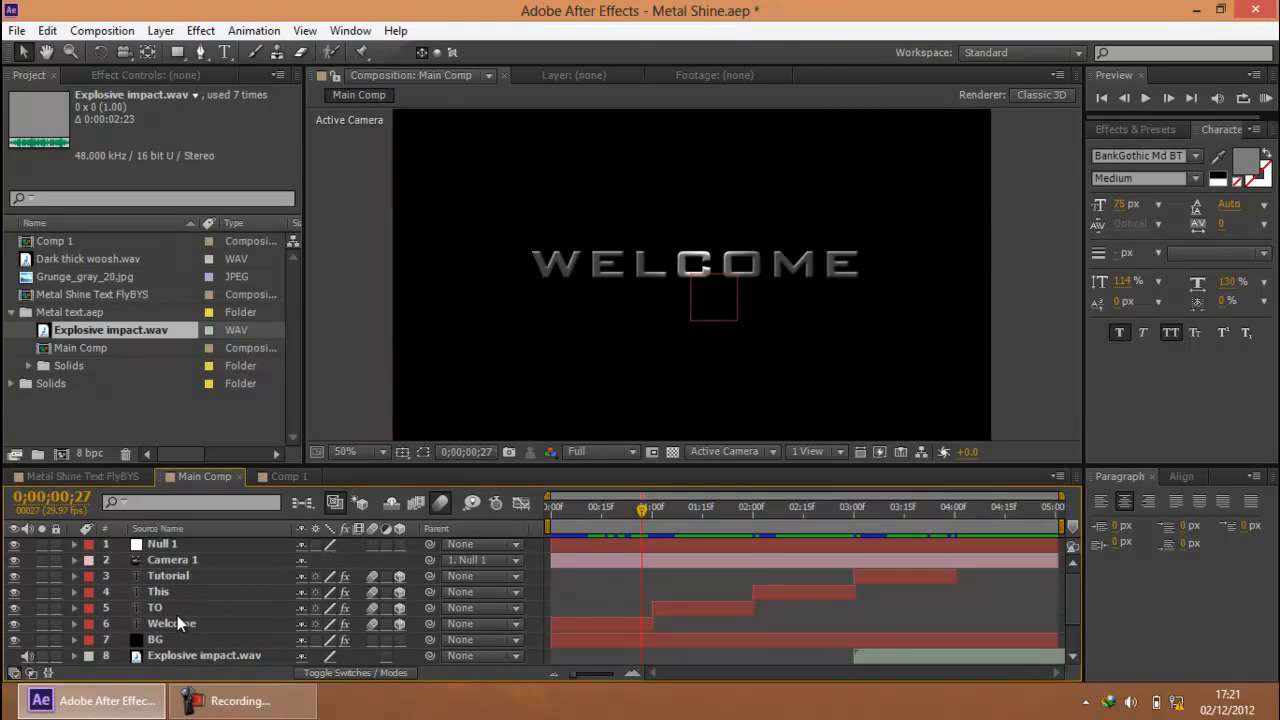
click(178, 620)
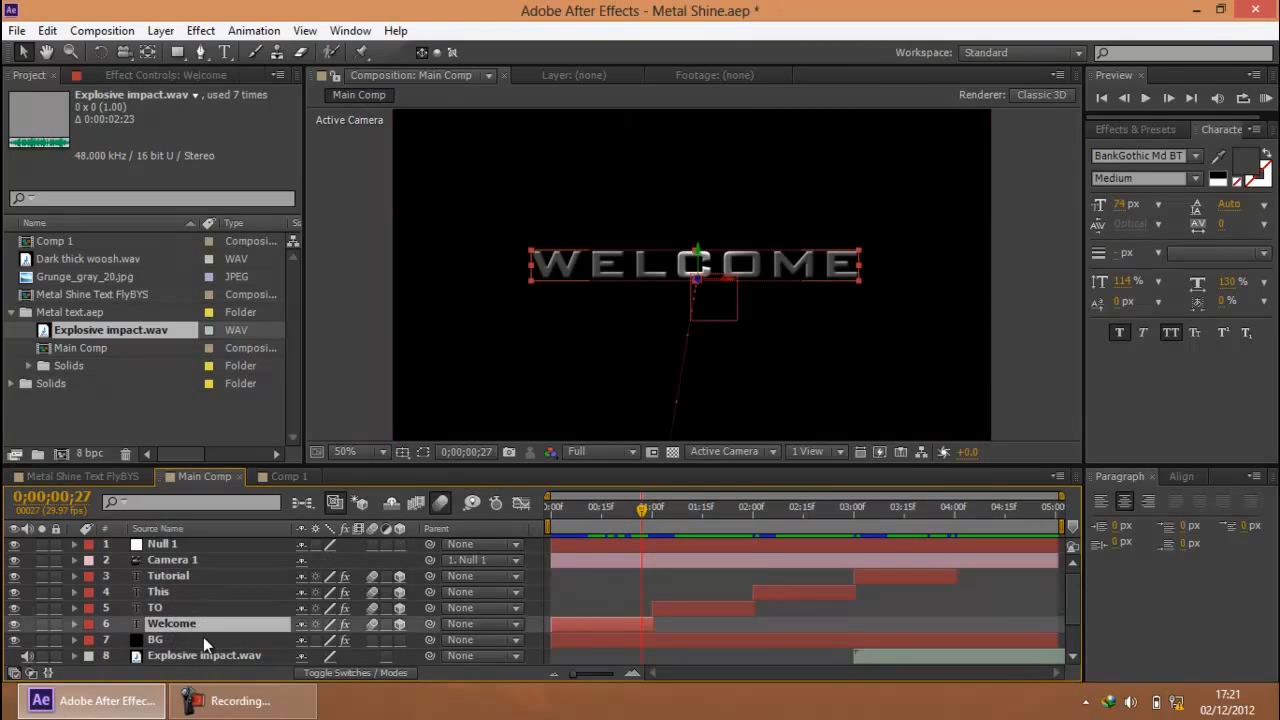
click(598, 510)
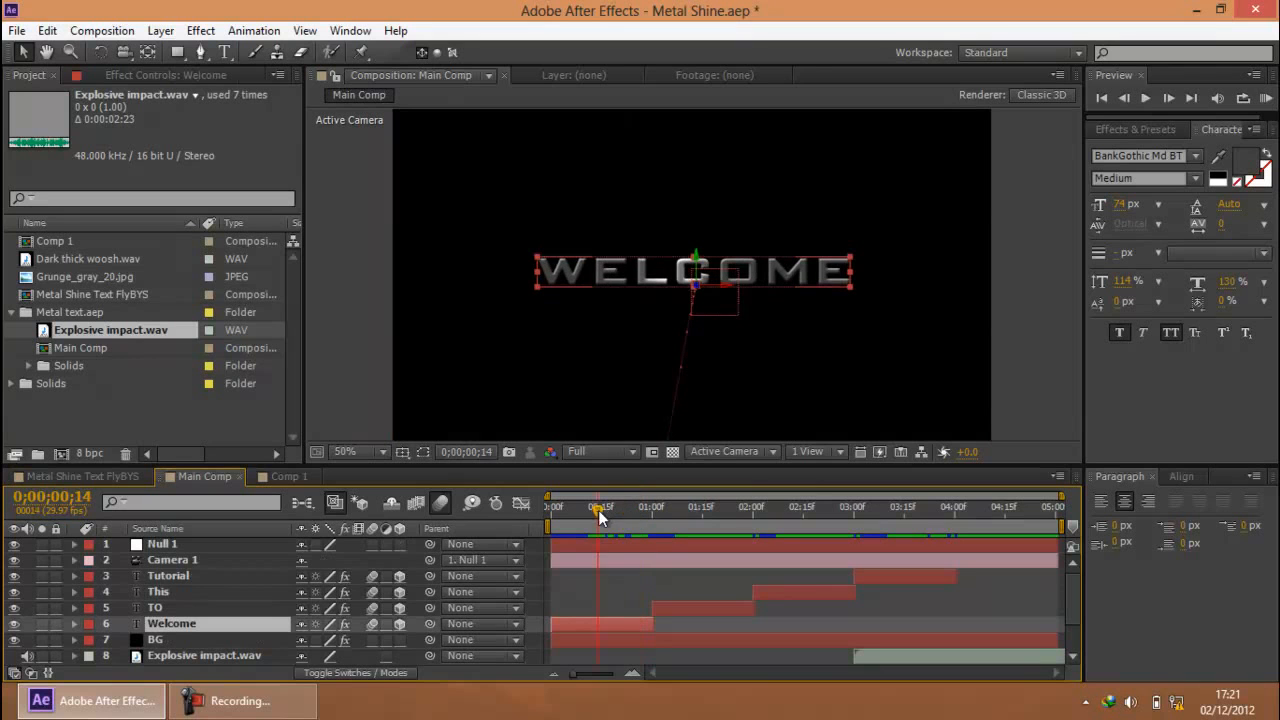
click(186, 74)
click(75, 111)
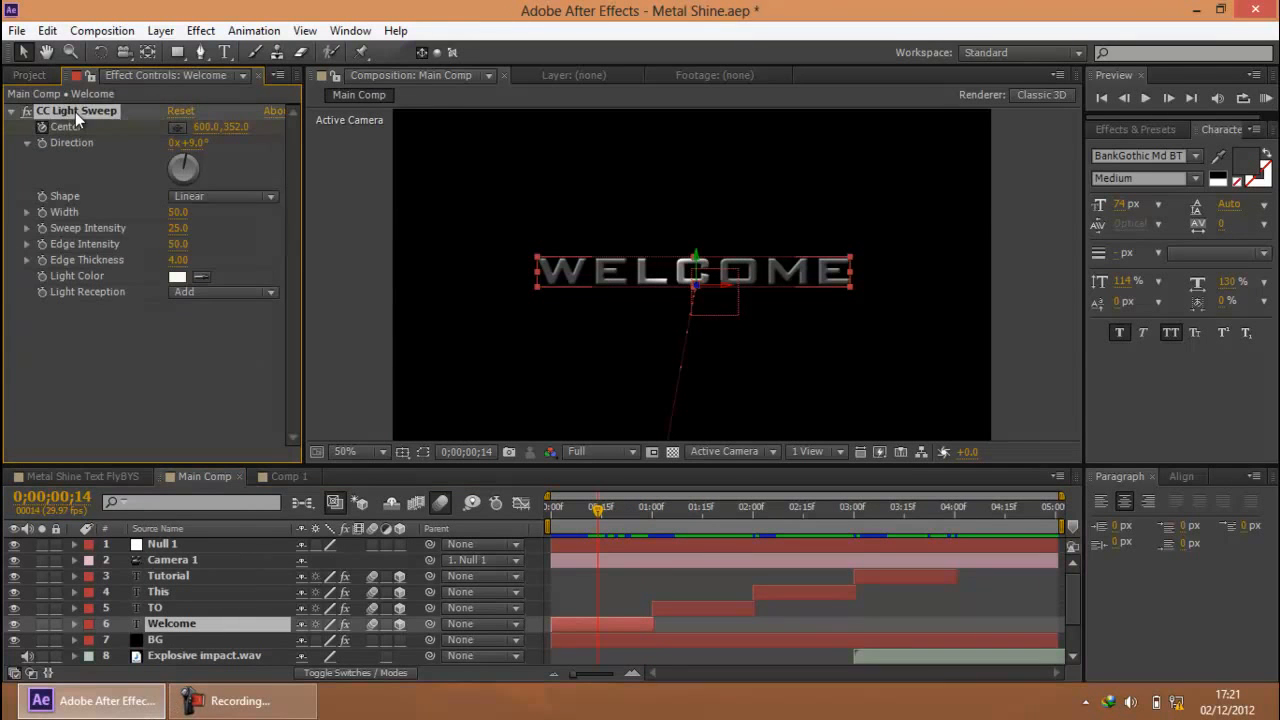
click(11, 111)
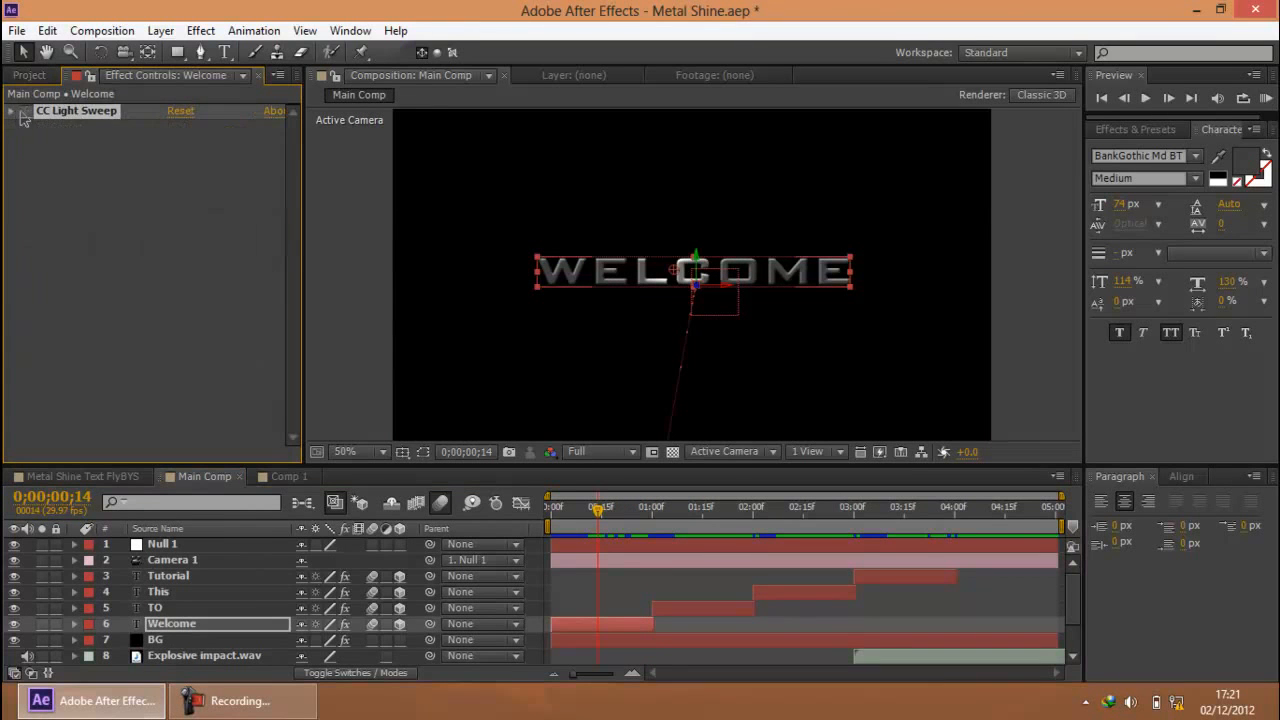
Apply CC Light Rays to the Welcome layer and move the effect's center onto the text at about 588, 358
click(1139, 122)
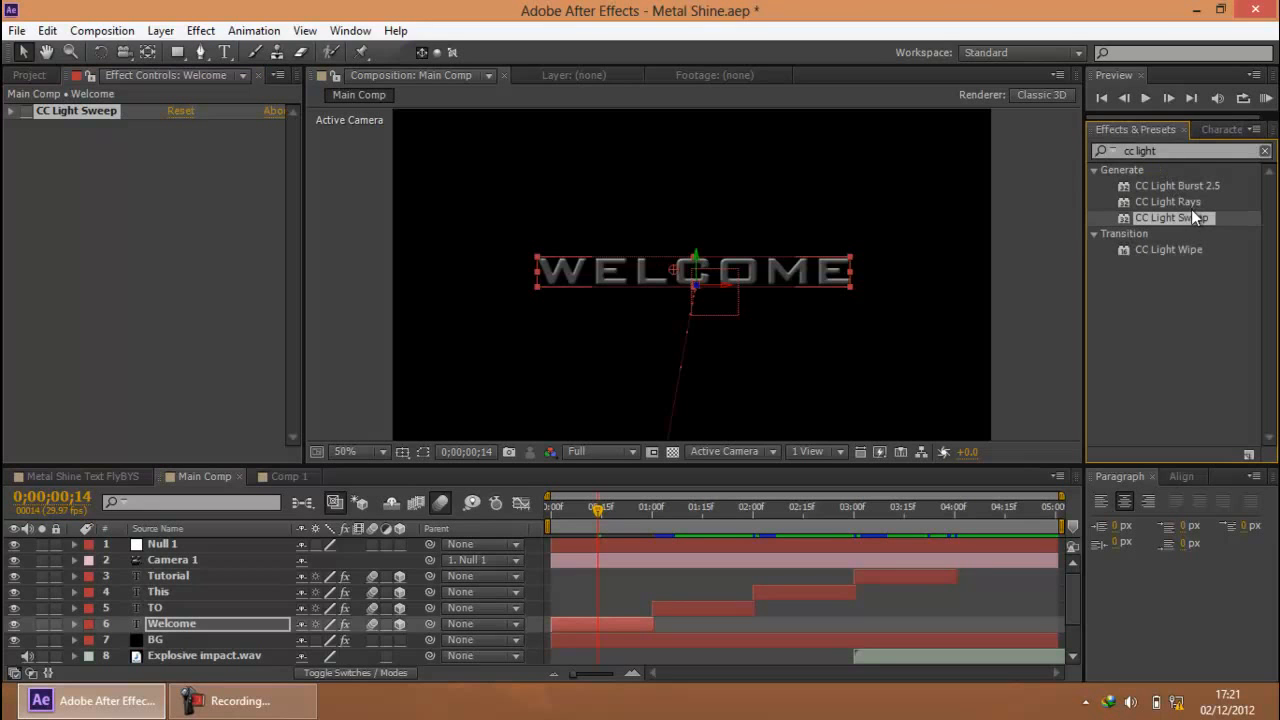
drag(1164, 203, 190, 624)
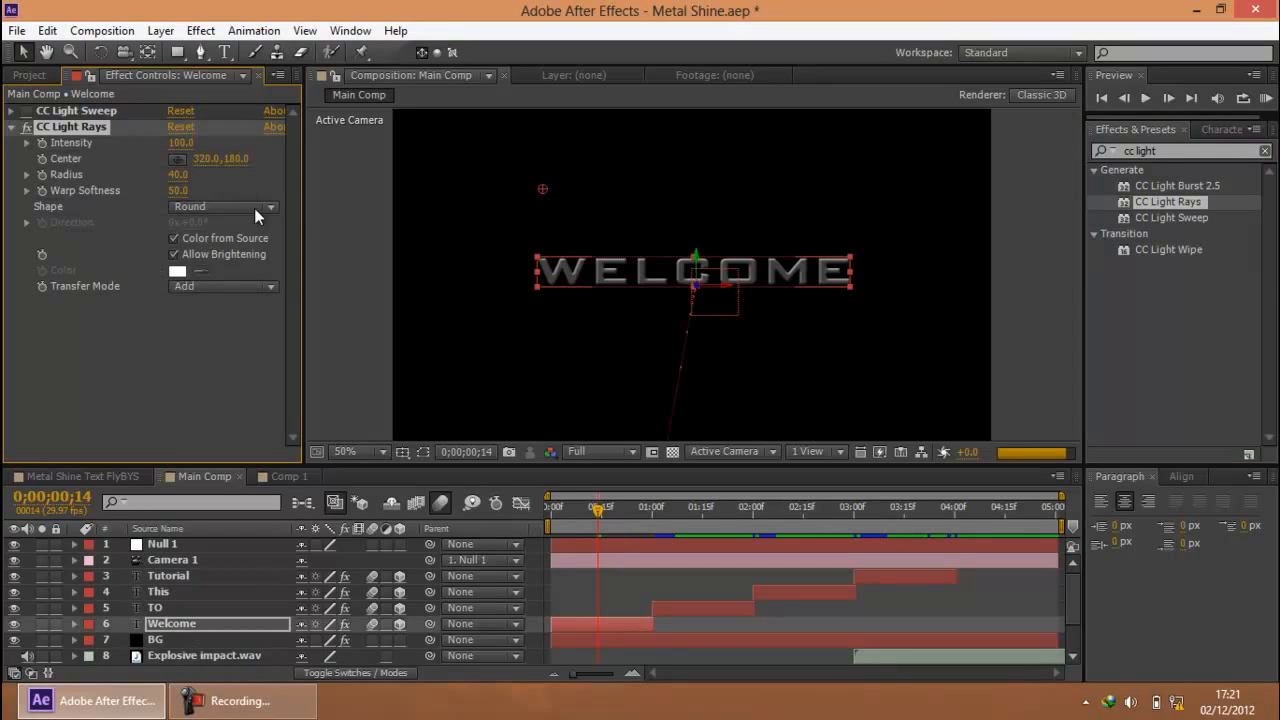
drag(543, 188, 668, 275)
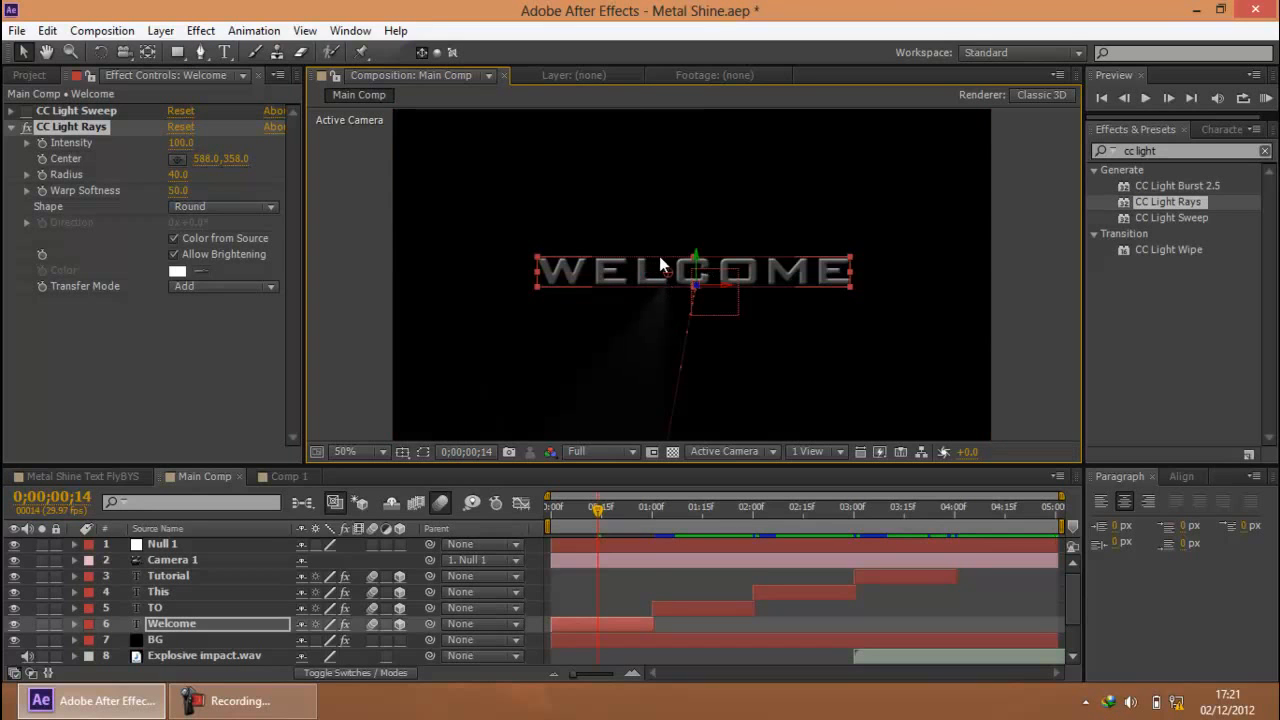
Animate the CC Light Rays Center from 0;00;00;14, moving it across the text to 672, 358 at 0;00;00;23
click(61, 160)
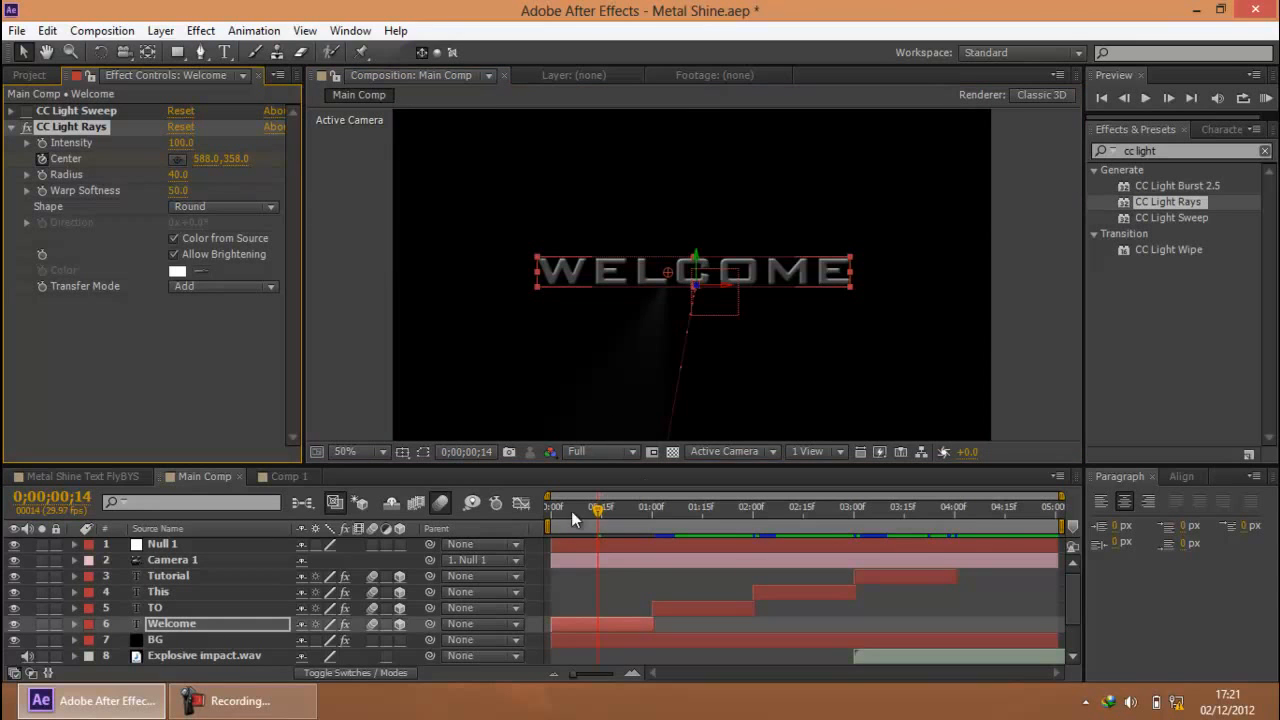
drag(607, 512, 635, 512)
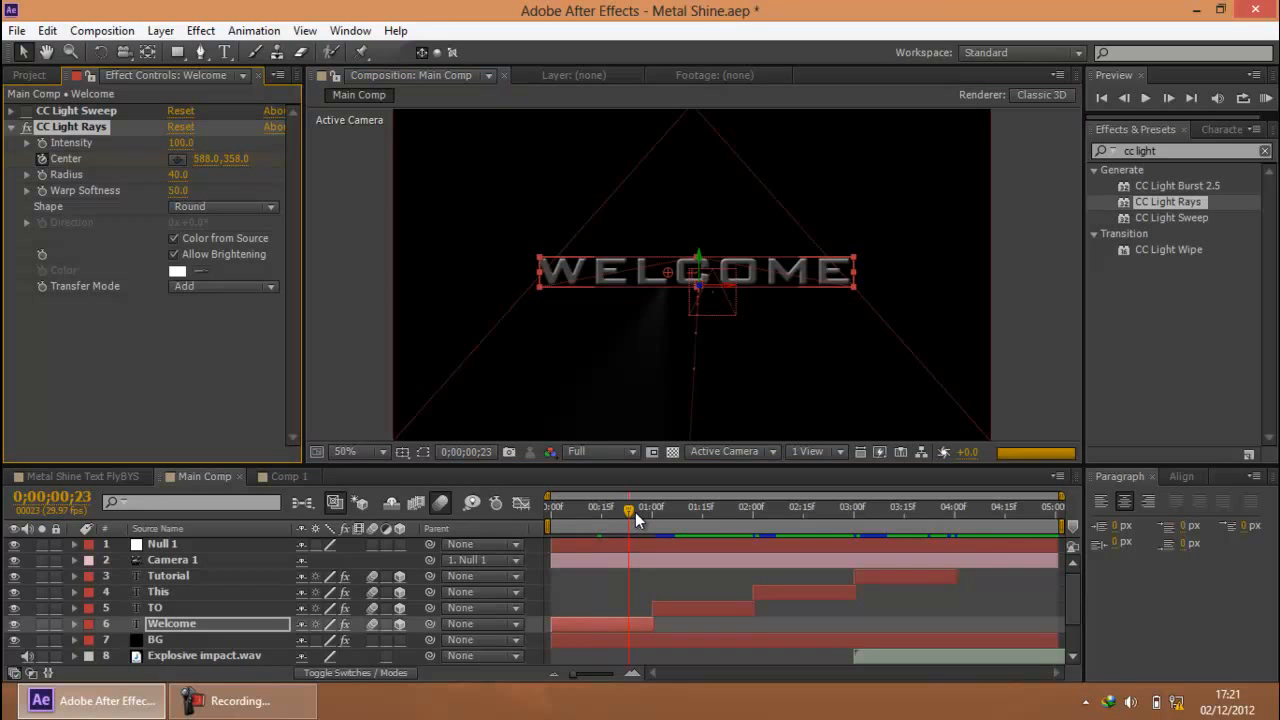
drag(671, 264, 710, 271)
click(1000, 285)
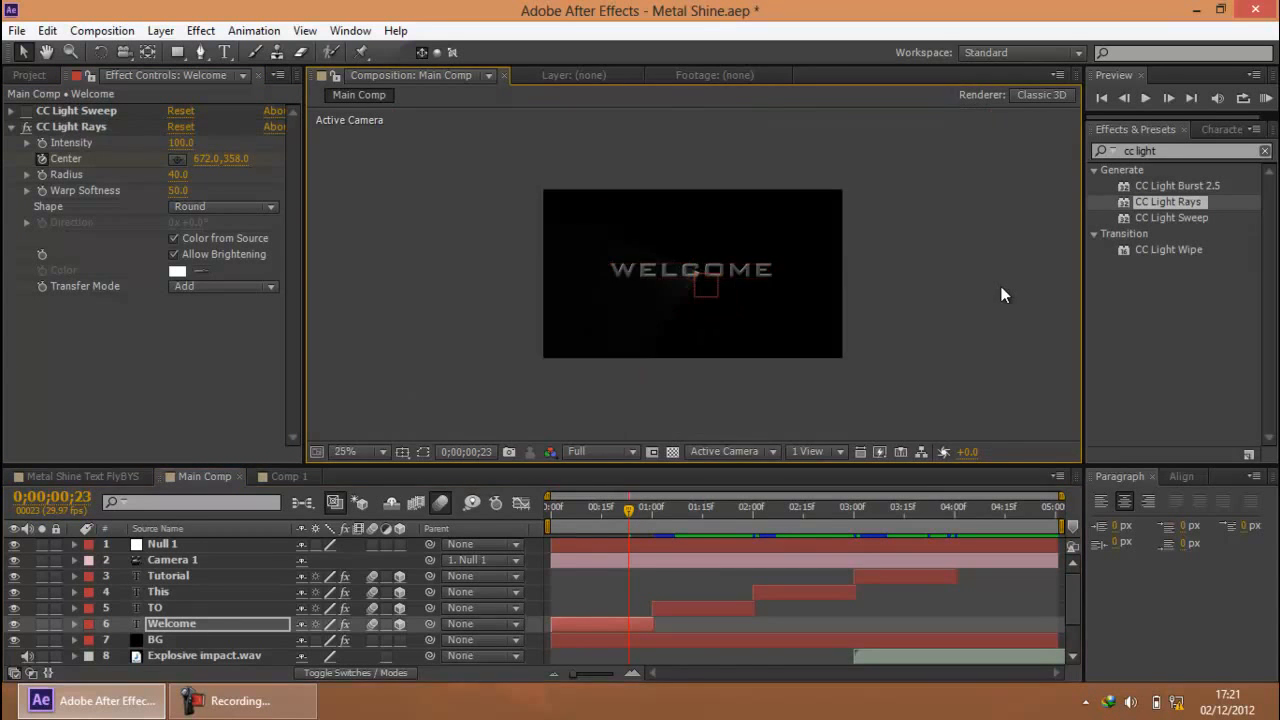
End the Main Comp work area at 0;00;01;02 and return the time to 0;00;00;18
click(656, 510)
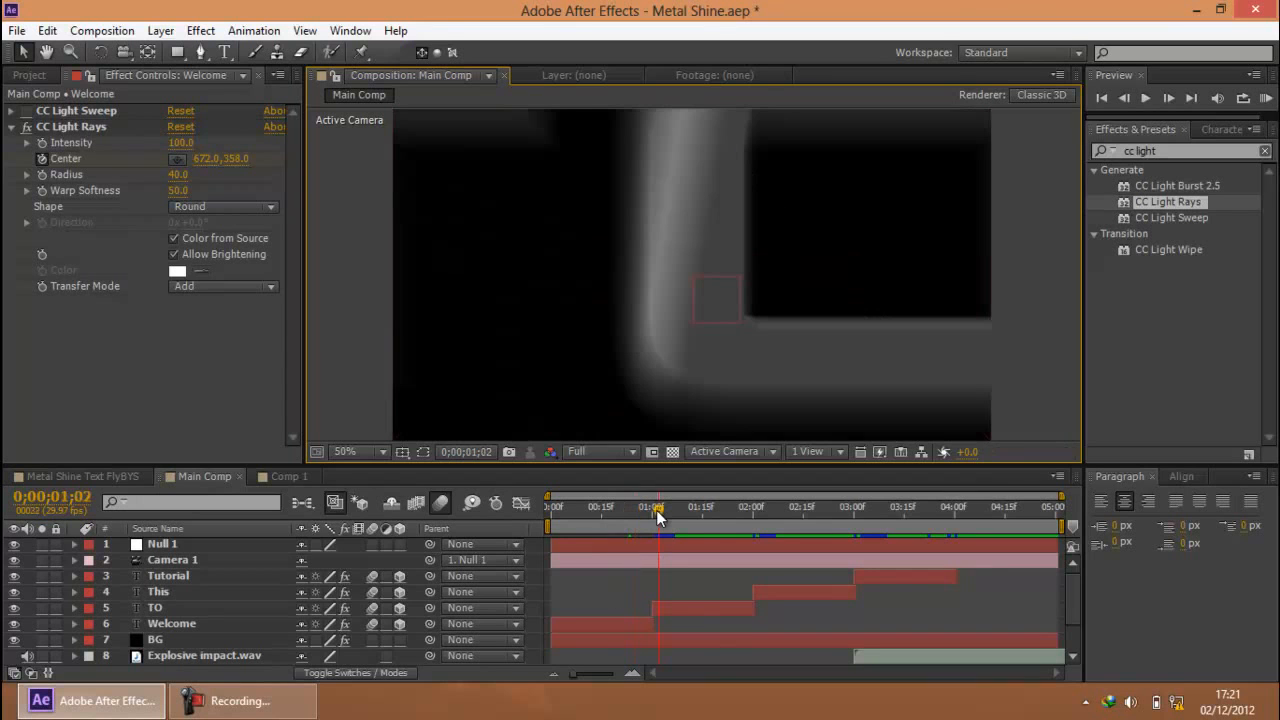
key(n)
drag(630, 509, 608, 509)
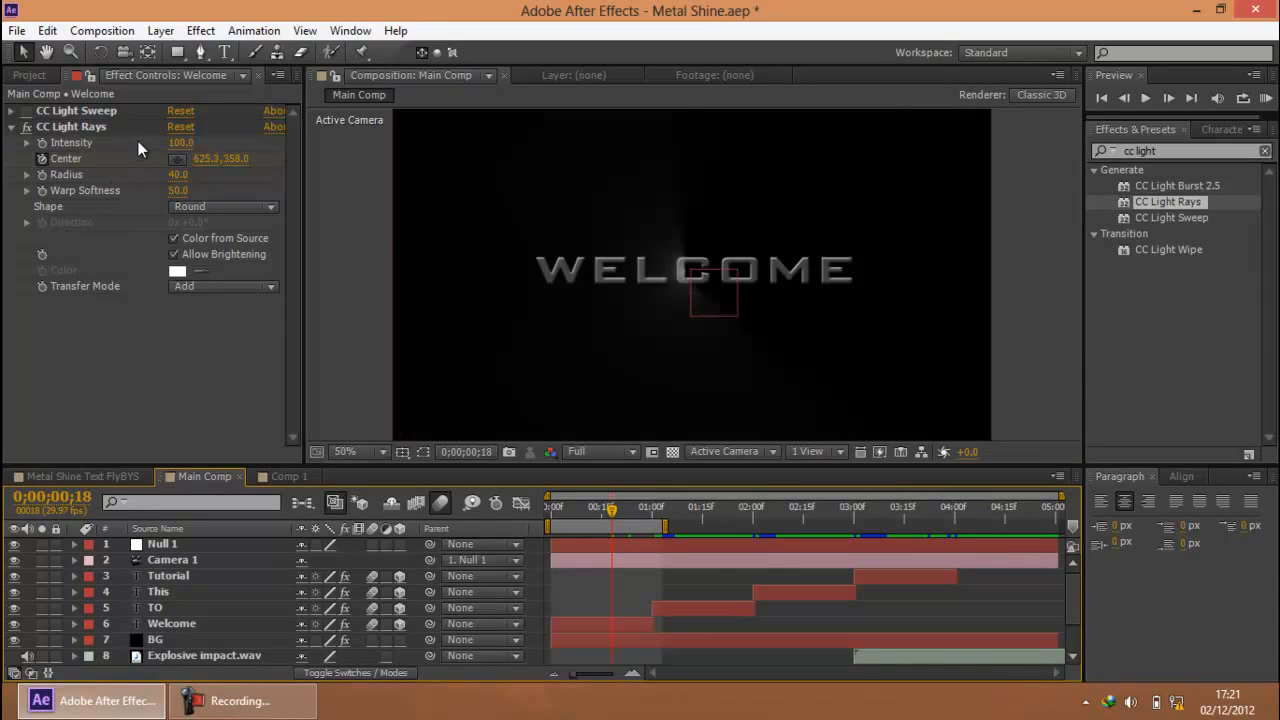
Set the CC Light Rays Intensity on the Welcome layer to 180 and preview the light rays animation
drag(180, 143, 262, 143)
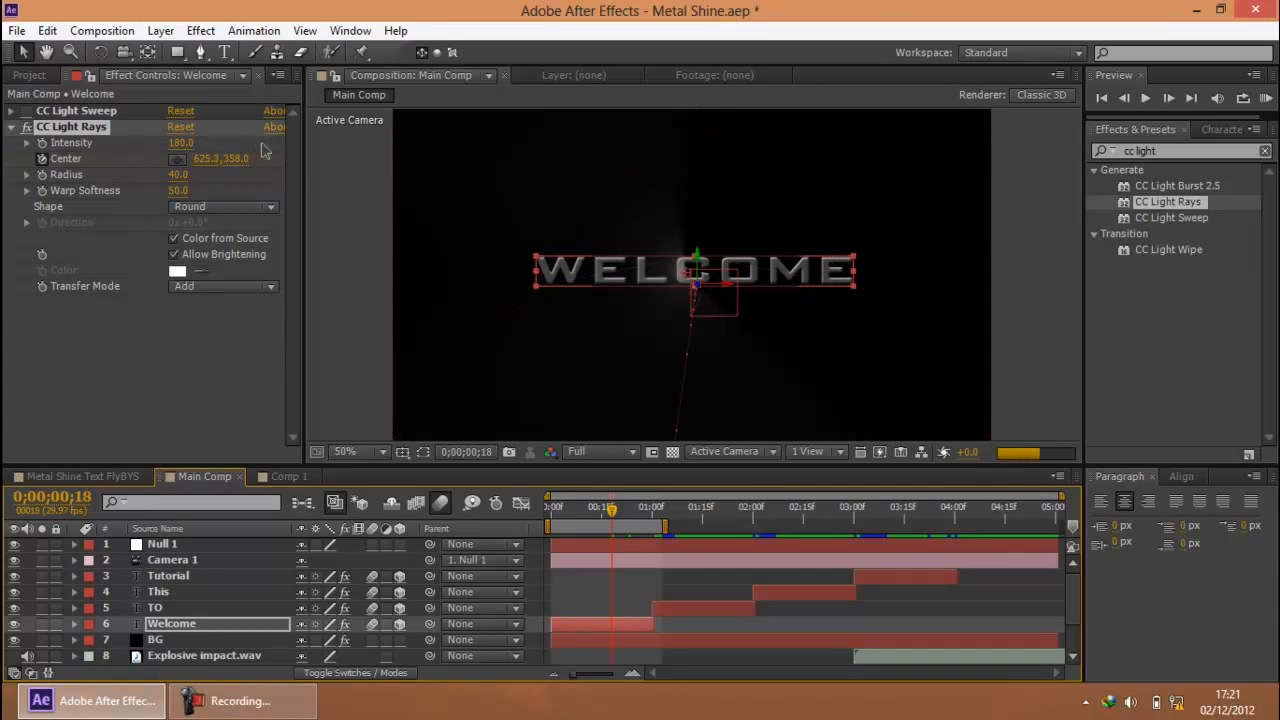
scroll(430, 240, down, 2)
click(427, 240)
scroll(694, 272, up, 2)
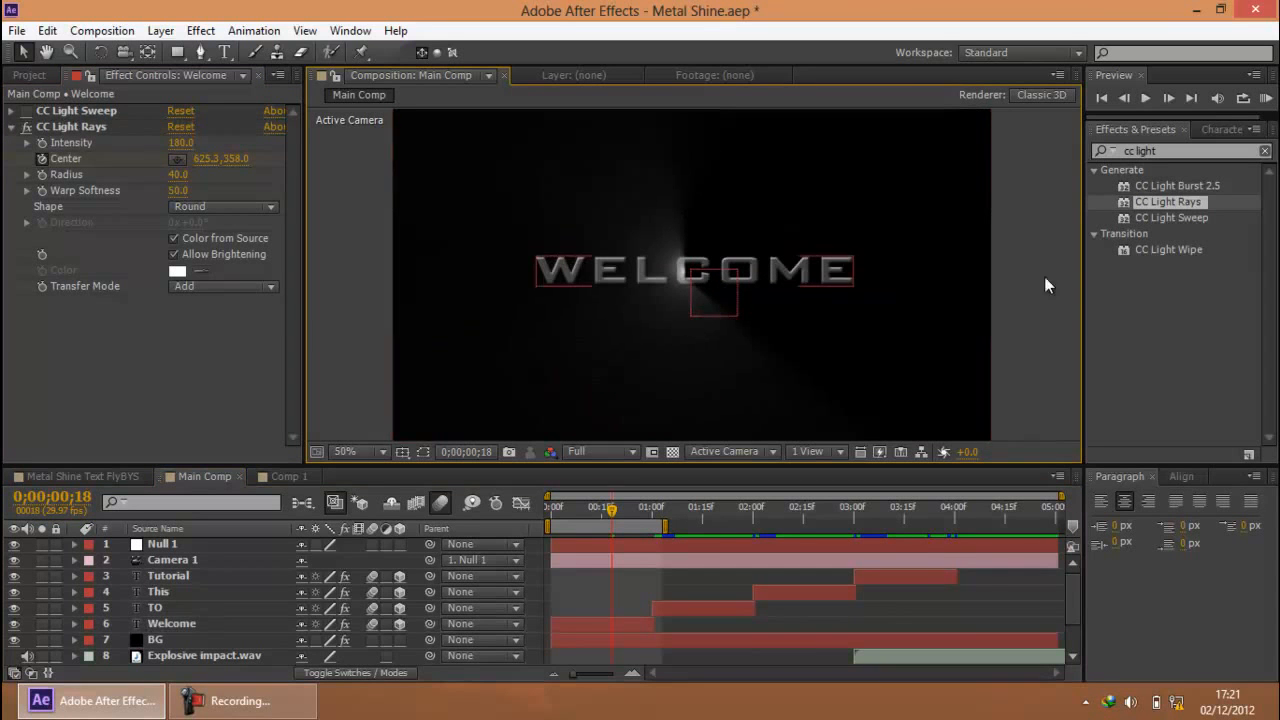
click(1266, 98)
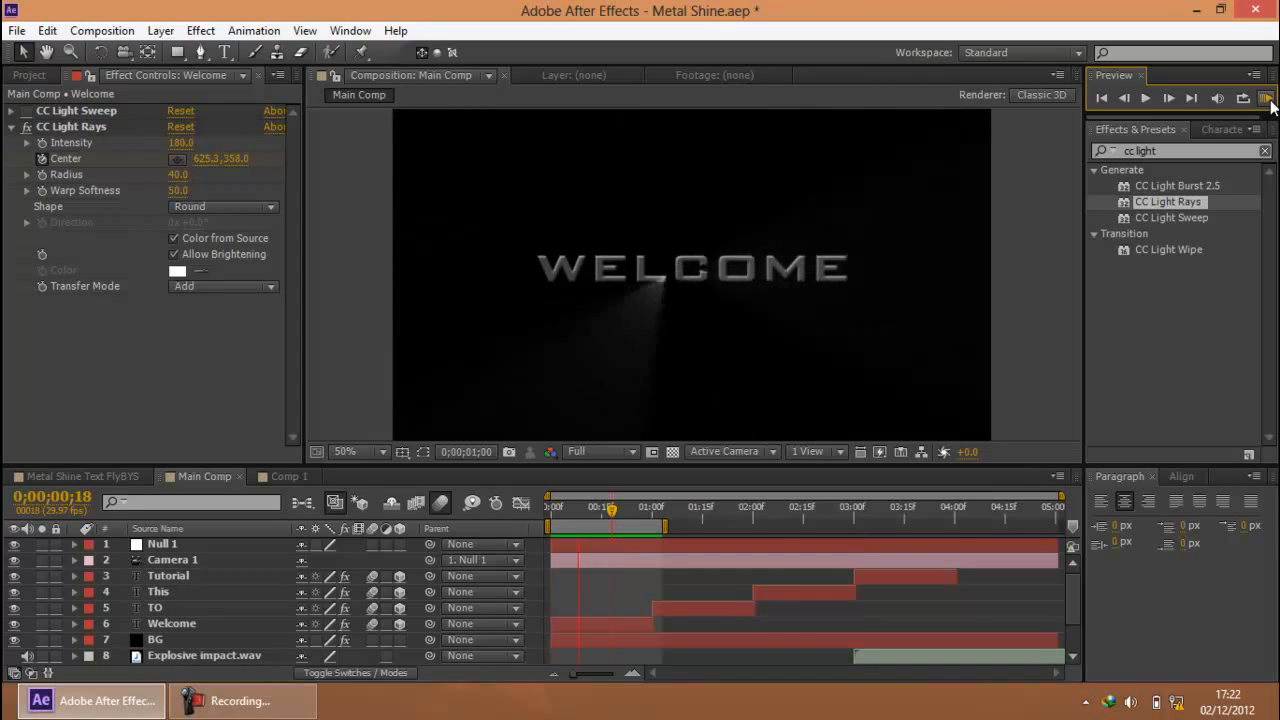
mouse_move(599, 509)
mouse_down()
mouse_move(610, 509)
mouse_move(577, 514)
mouse_move(612, 519)
mouse_move(556, 516)
mouse_move(584, 516)
mouse_up()
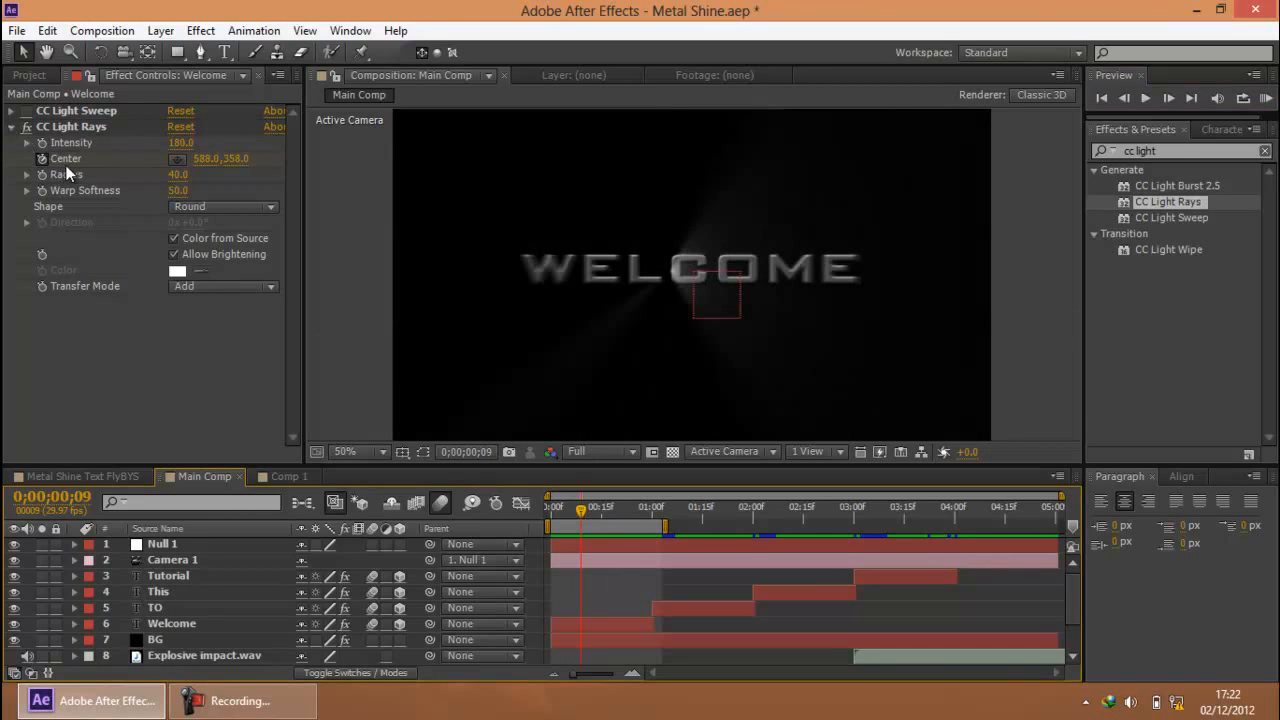
click(240, 710)
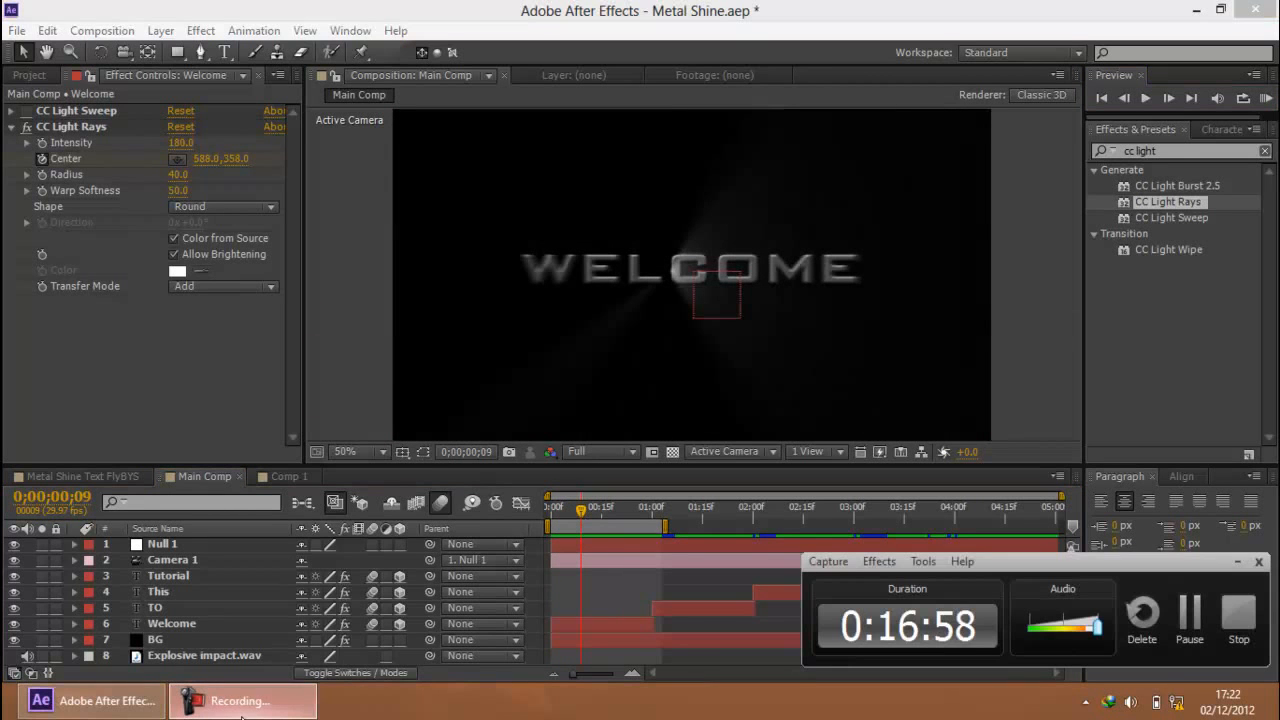